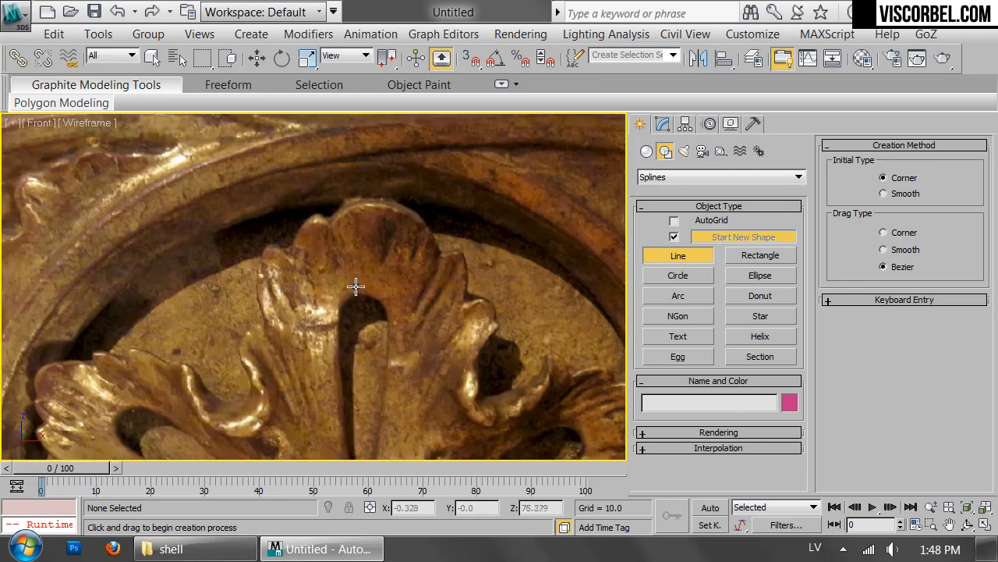
Start a line above the central slot, run it vertically to the leaf's crown, and trace the crown's right edge down to the curl
scroll(365, 293, down, 4)
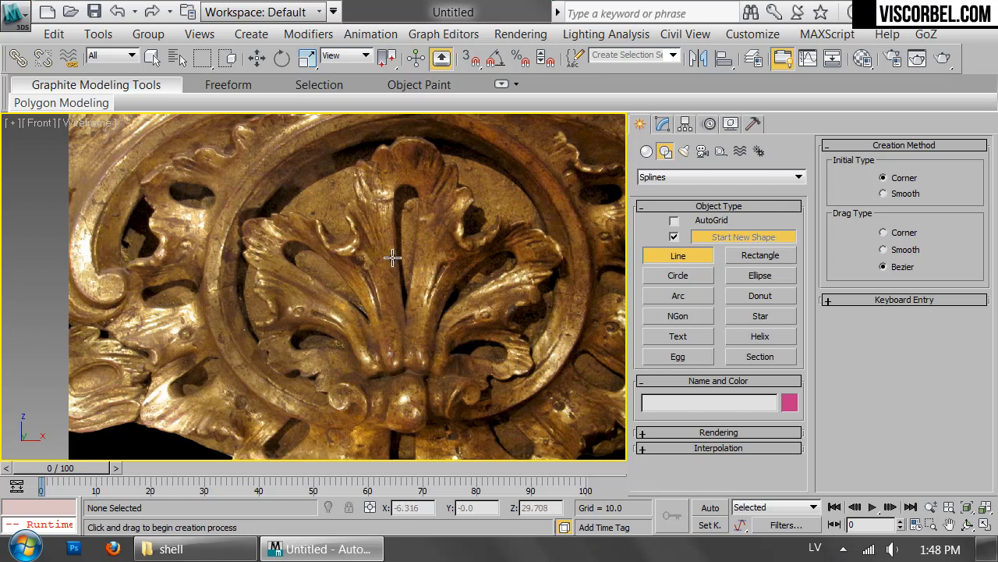
scroll(364, 196, up, 4)
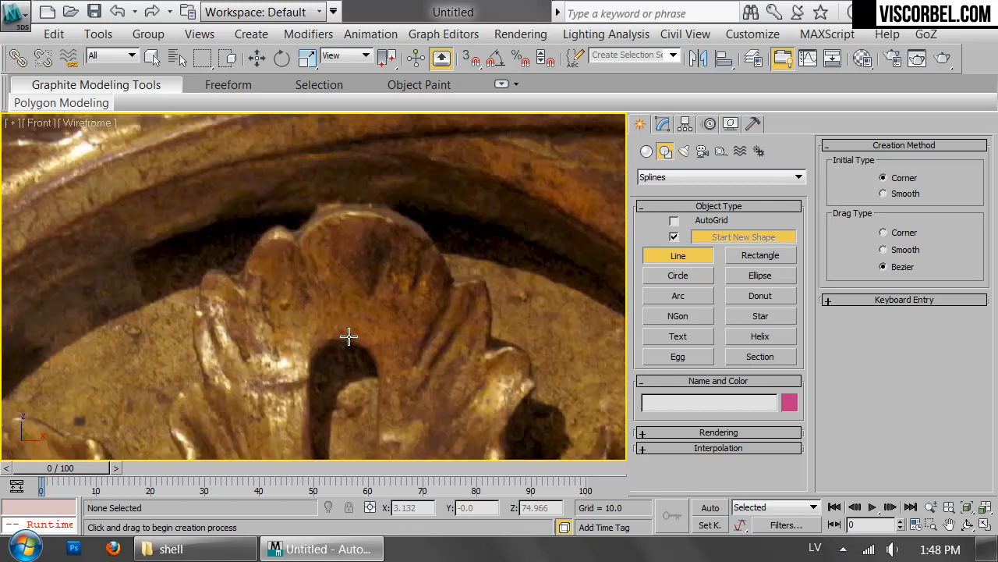
click(348, 337)
shift+click(383, 206)
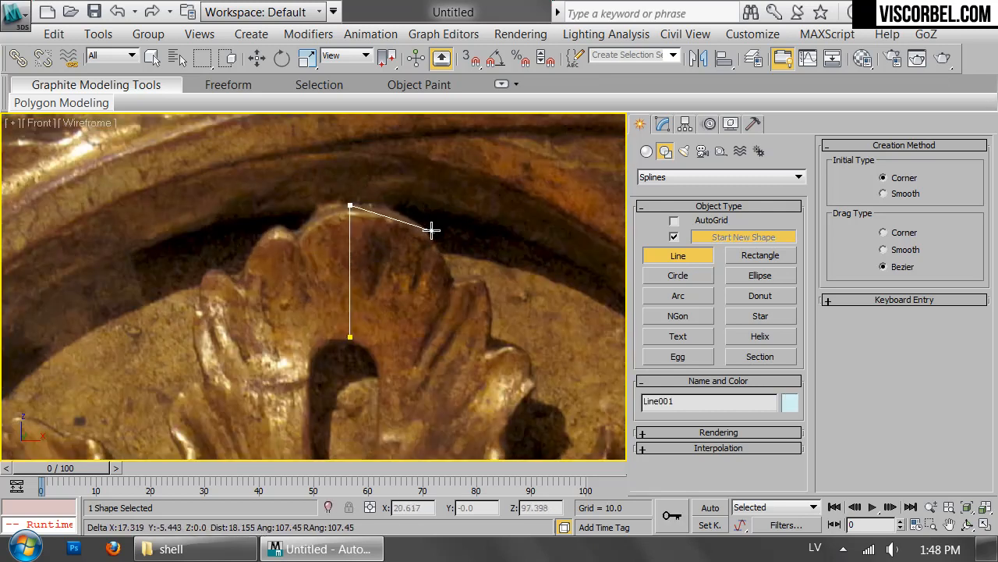
click(422, 227)
click(455, 286)
click(483, 278)
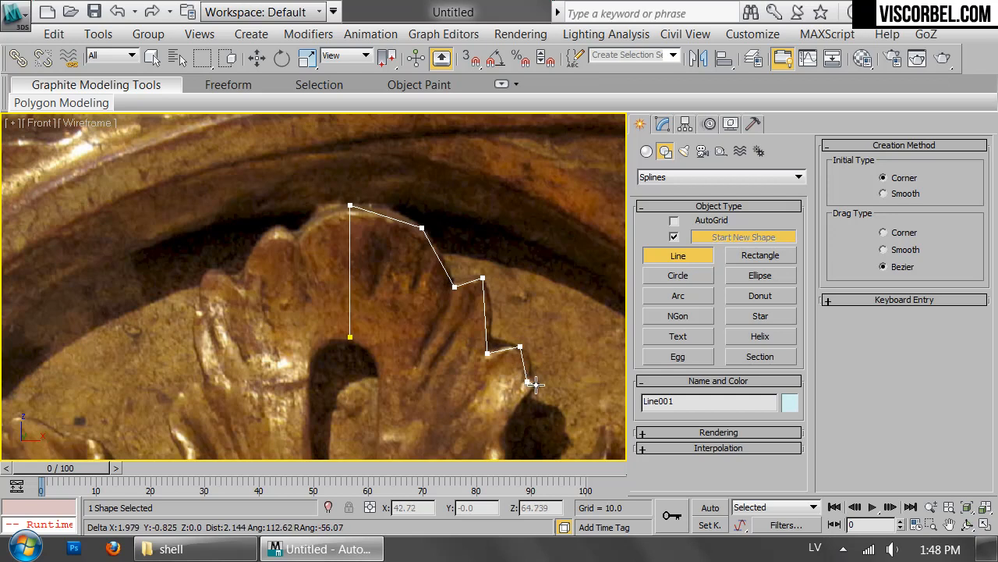
click(511, 417)
Continue the line around the inner edge of the curl to the curl's pointed tip
middle_drag(511, 418, 422, 244)
scroll(421, 244, up, 2)
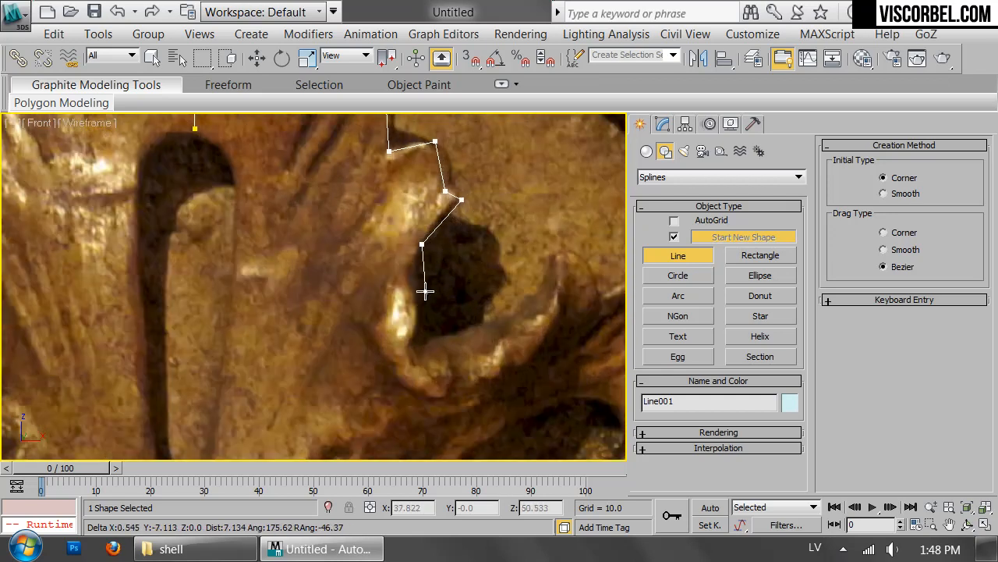
click(397, 321)
click(435, 384)
click(504, 355)
click(557, 285)
click(562, 251)
Trace the upper edge and rounded outer end of the right-hand leaf with corner points
middle_drag(581, 273, 323, 223)
click(344, 243)
click(417, 258)
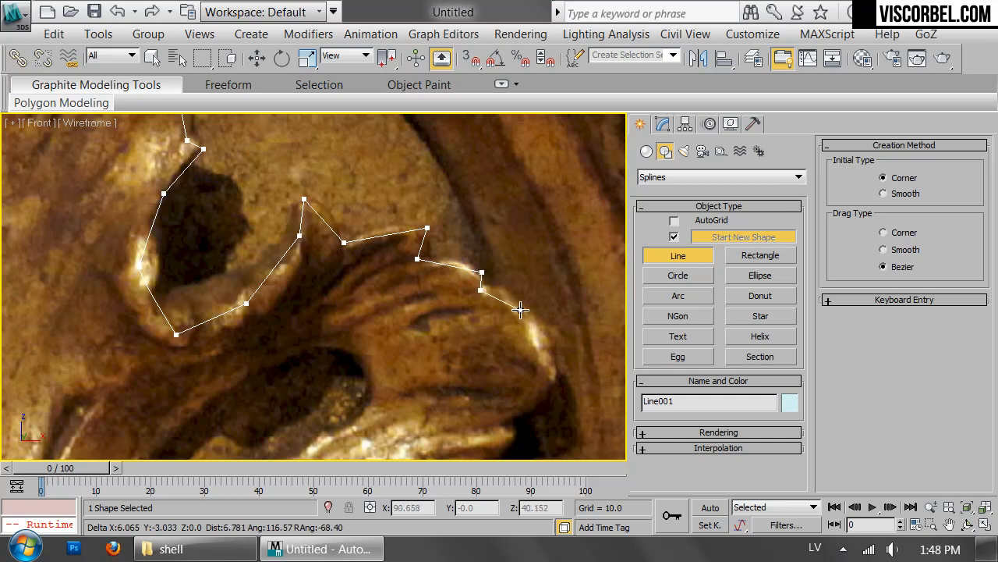
click(558, 363)
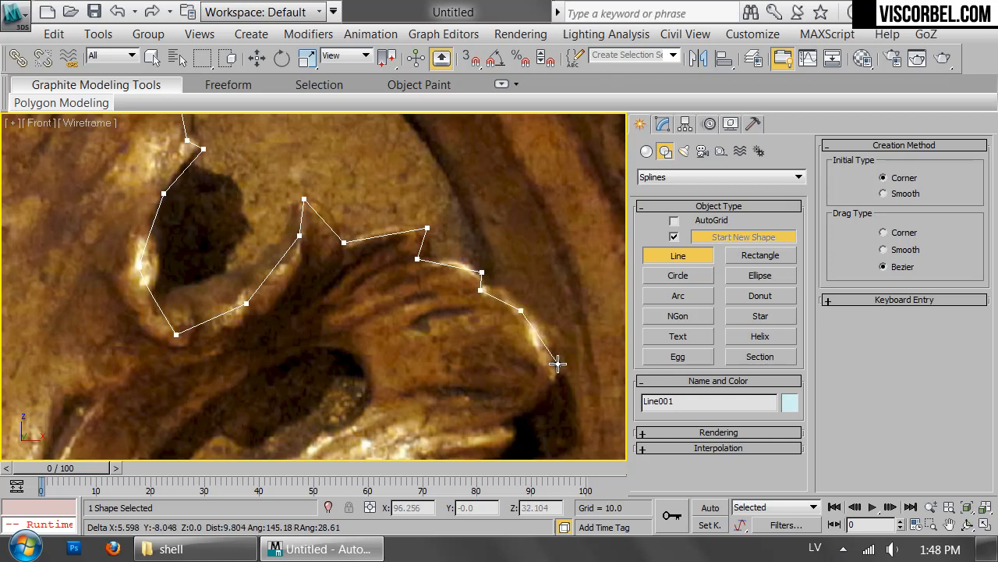
click(515, 434)
Continue the outline along the right leaf's jagged underside, through the dark notch and around the lowest leaf
middle_drag(535, 361, 525, 170)
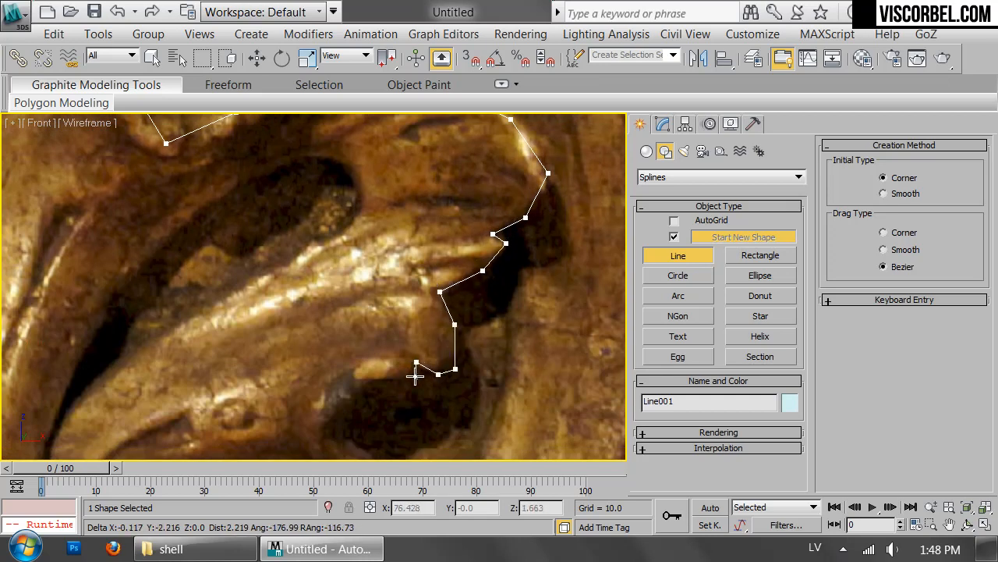
click(365, 379)
middle_drag(379, 404, 457, 229)
scroll(436, 250, down, 1)
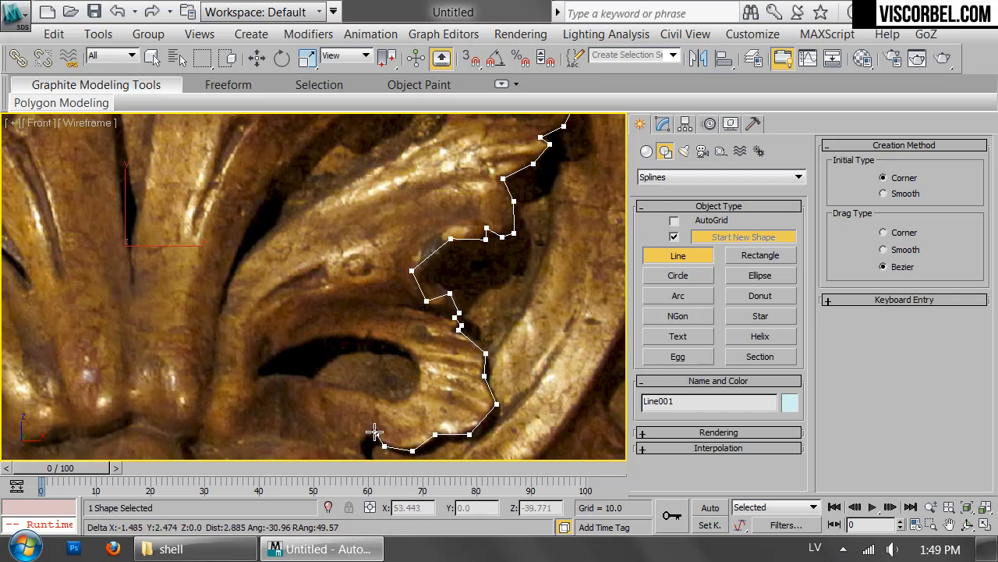
Trace the ornament's lower edge past the small scroll to the centre point at the base of the stems
scroll(389, 422, up, 2)
middle_drag(388, 422, 458, 298)
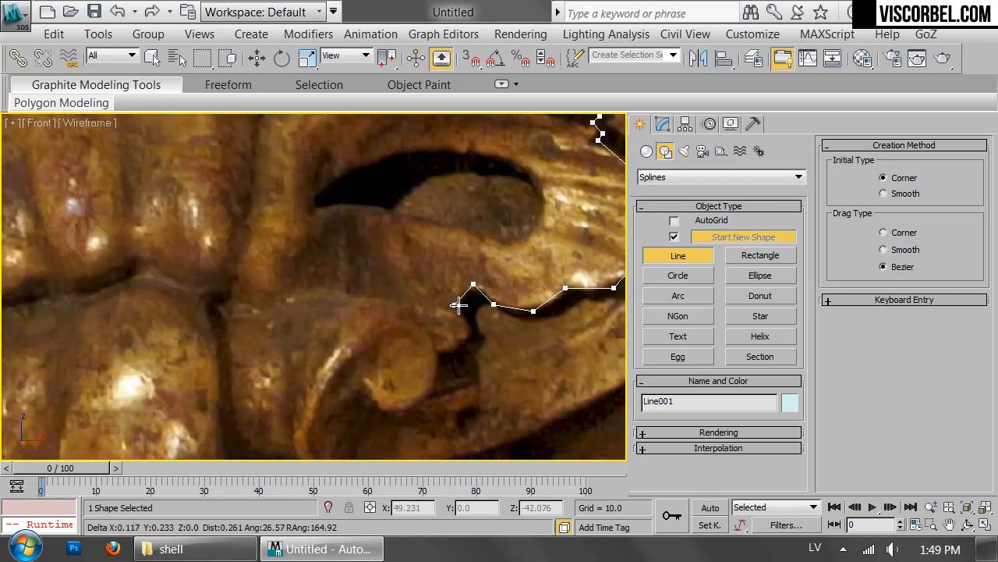
click(444, 355)
click(370, 317)
click(298, 306)
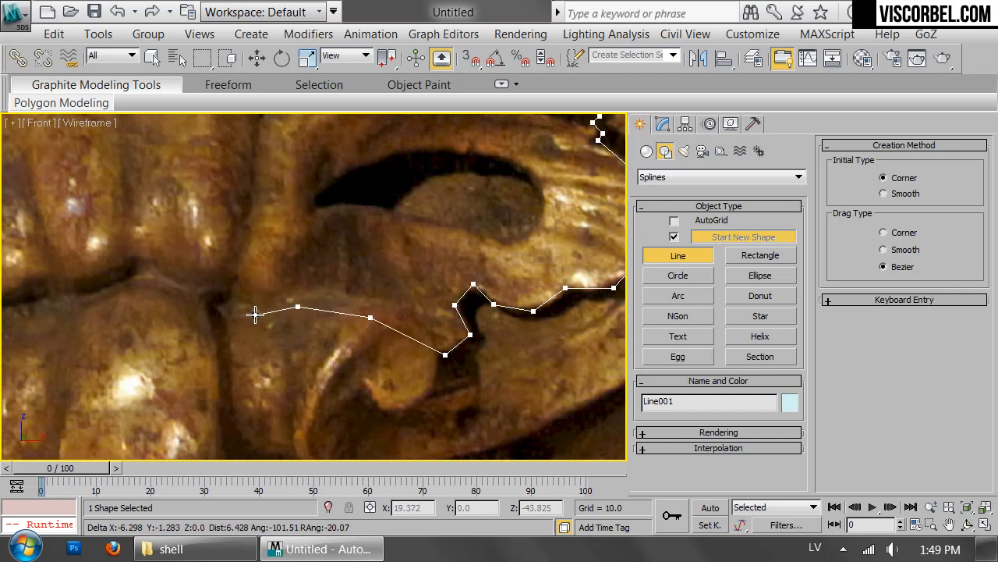
click(238, 289)
scroll(328, 265, down, 4)
click(378, 374)
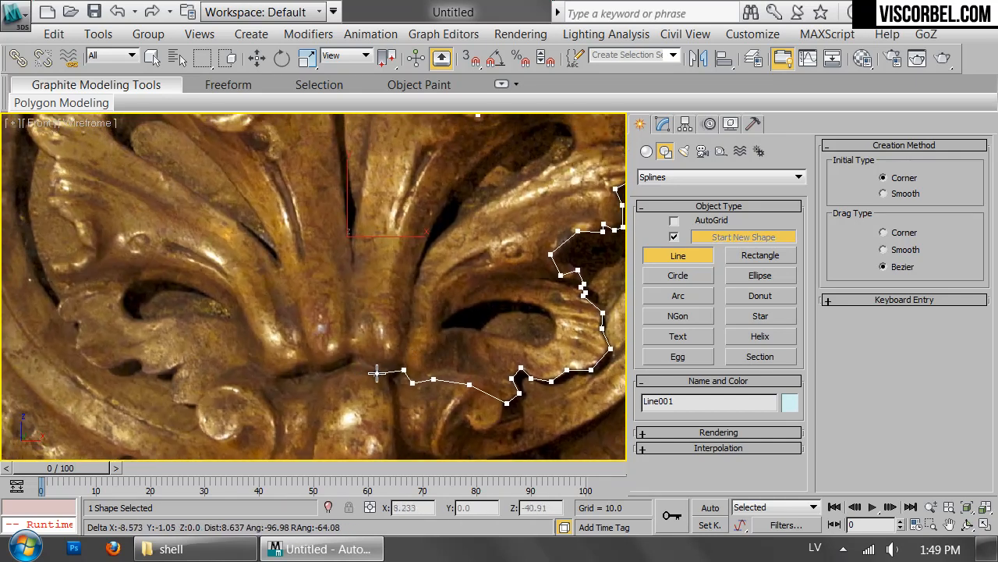
click(357, 359)
Run the line up the centre and along the slot's right edge to the starting point, and close the spline
scroll(351, 265, down, 2)
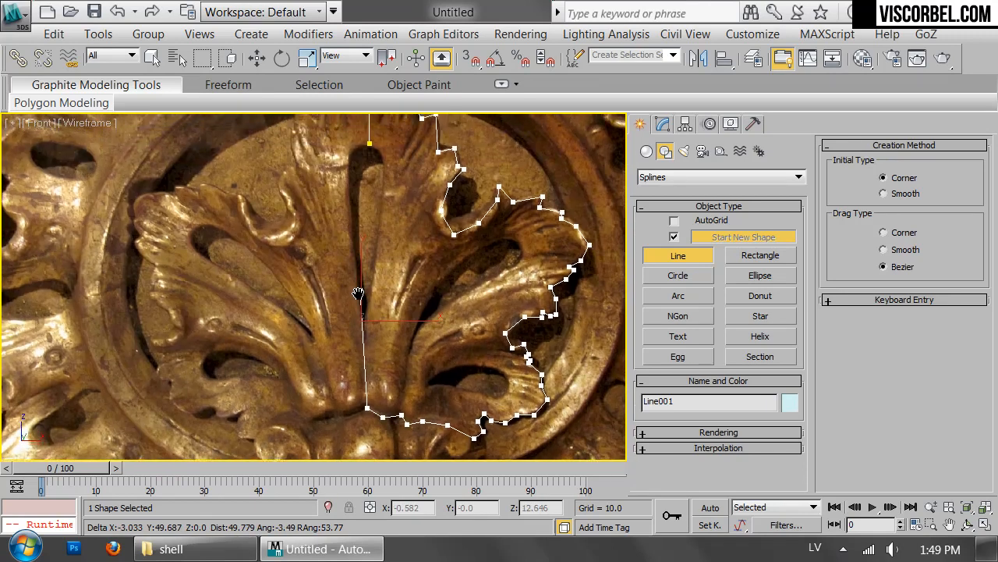
click(364, 338)
click(377, 273)
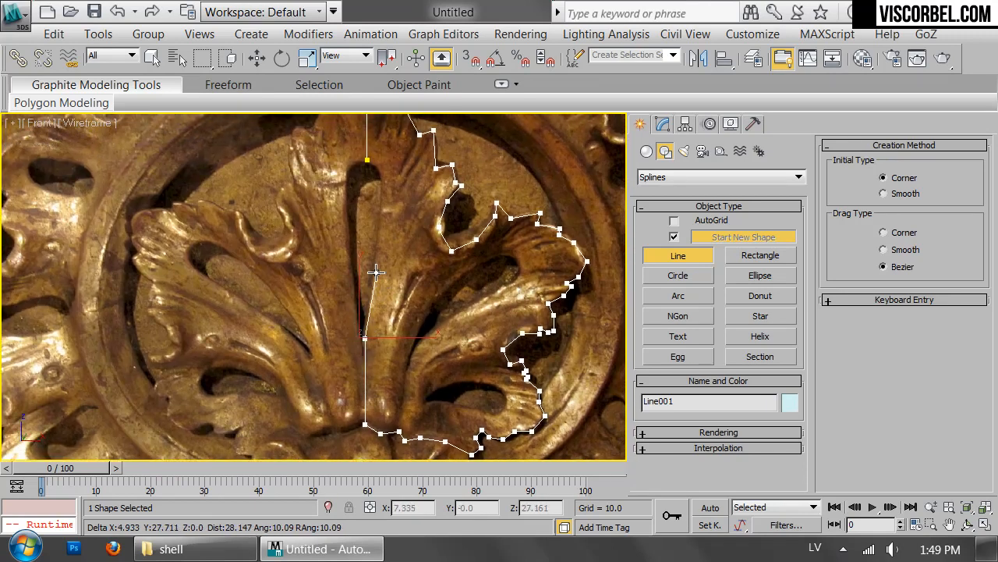
click(384, 209)
click(381, 173)
click(367, 164)
click(473, 336)
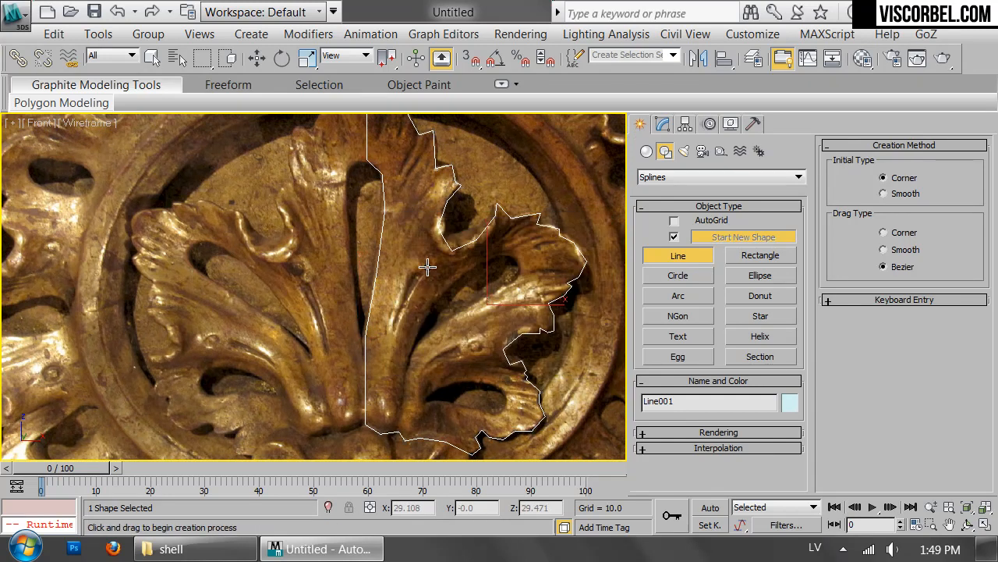
Finish drawing, refine the segment between the curl's tip and the adjacent notch with a new vertex, and move it outward
scroll(431, 269, down, 3)
right_click(429, 267)
scroll(469, 238, up, 6)
key(1)
drag(393, 243, 445, 276)
key(w)
drag(453, 237, 448, 233)
click(485, 217)
right_click(485, 223)
click(471, 326)
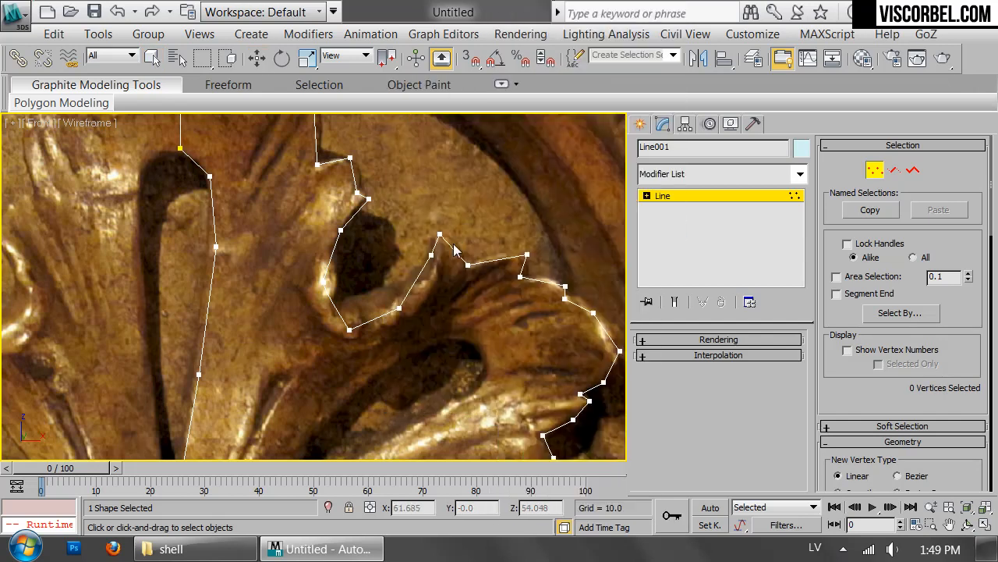
click(455, 250)
right_click(455, 250)
drag(455, 250, 458, 240)
click(368, 161)
Move the vertex in the notch between the middle and lowest leaves slightly upward to match the reference
scroll(450, 312, up, 3)
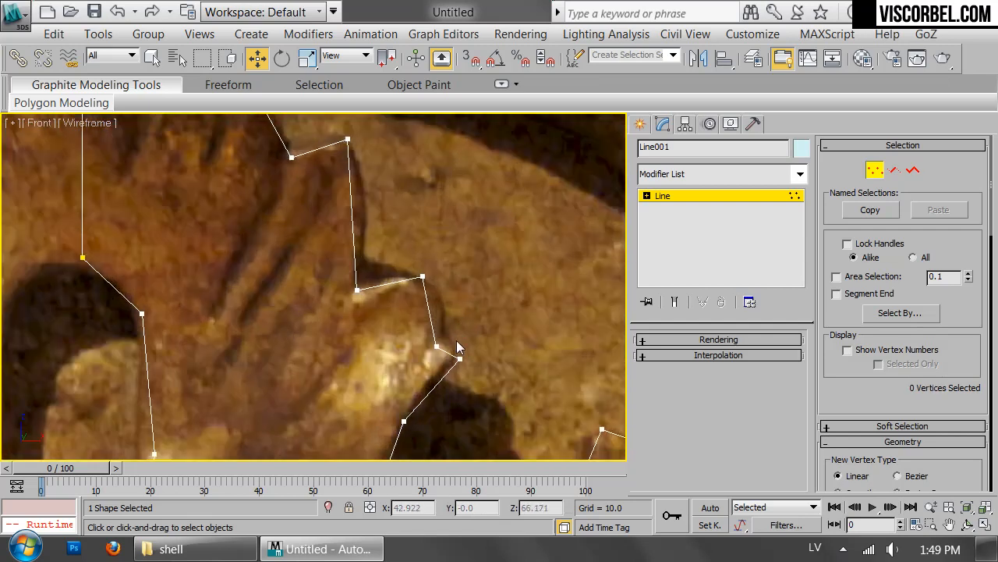
right_click(453, 251)
click(342, 334)
scroll(344, 333, down, 5)
middle_drag(459, 298, 401, 118)
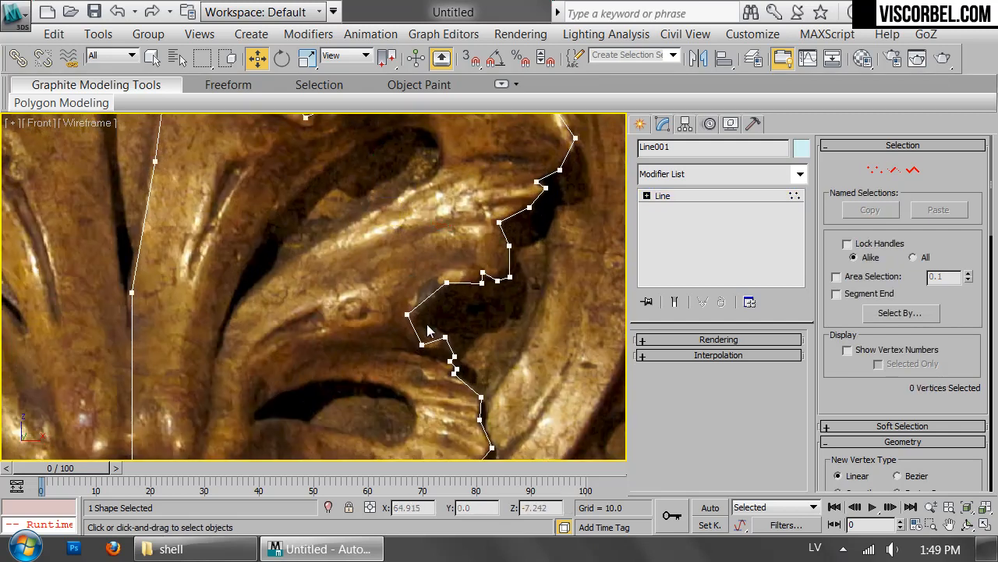
drag(420, 347, 420, 341)
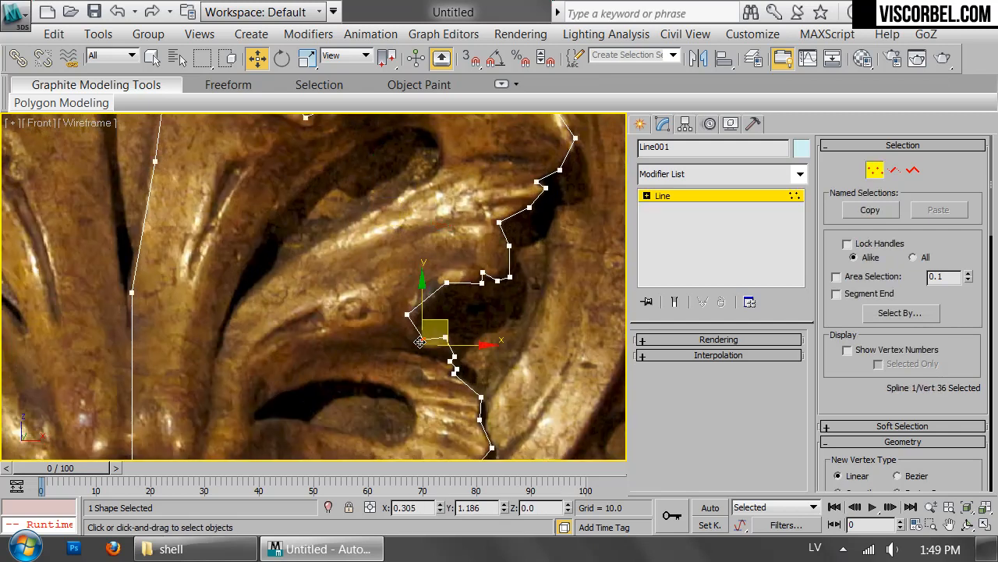
key(1)
Refine the right leaf's upper edge with a new vertex and raise it to follow the leaf's rounded contour
middle_drag(365, 159, 428, 254)
scroll(366, 165, down, 4)
scroll(477, 260, up, 5)
key(1)
right_click(521, 243)
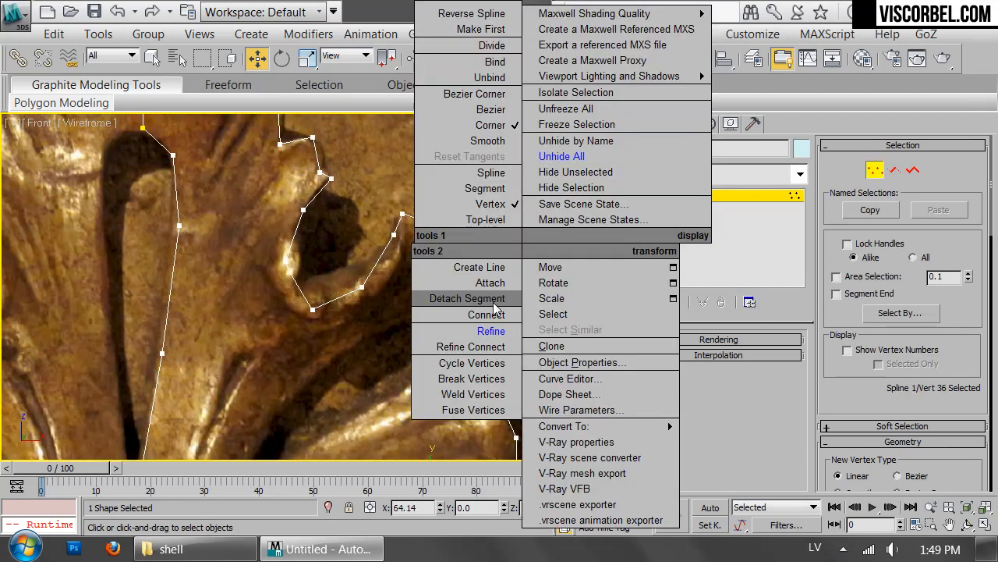
click(467, 335)
click(460, 241)
key(w)
drag(459, 242, 458, 232)
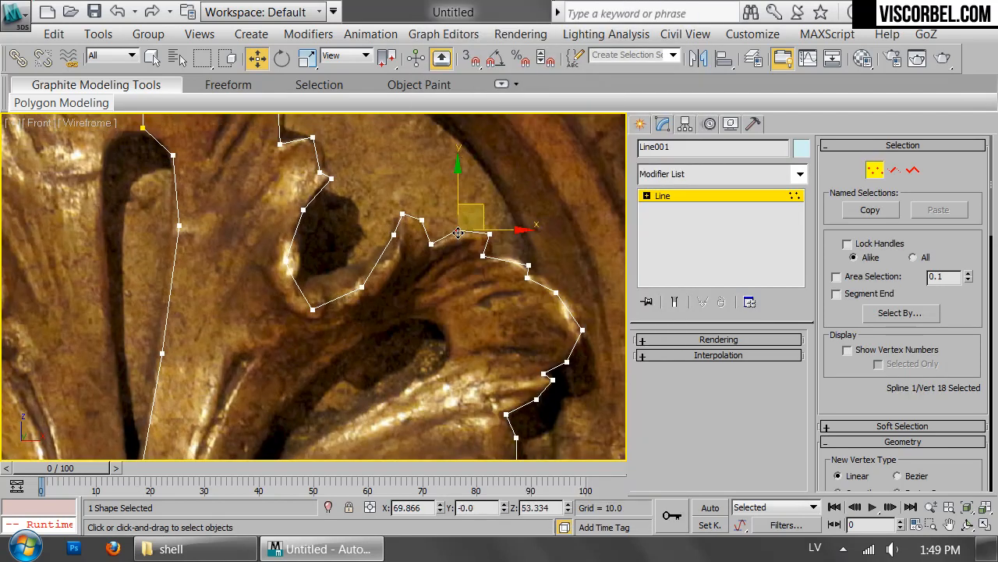
key(1)
Insert a vertex in the long segment below the crown's first side point and move it outward onto the leaf edge
scroll(371, 195, down, 2)
middle_drag(366, 198, 433, 283)
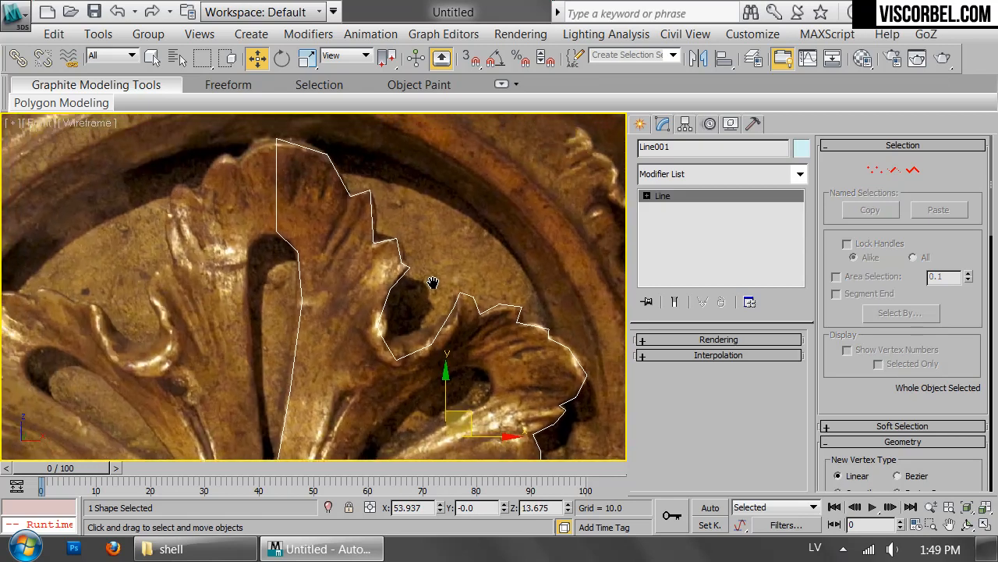
scroll(376, 222, up, 2)
middle_drag(376, 222, 434, 315)
scroll(435, 314, up, 2)
key(1)
right_click(507, 243)
click(462, 333)
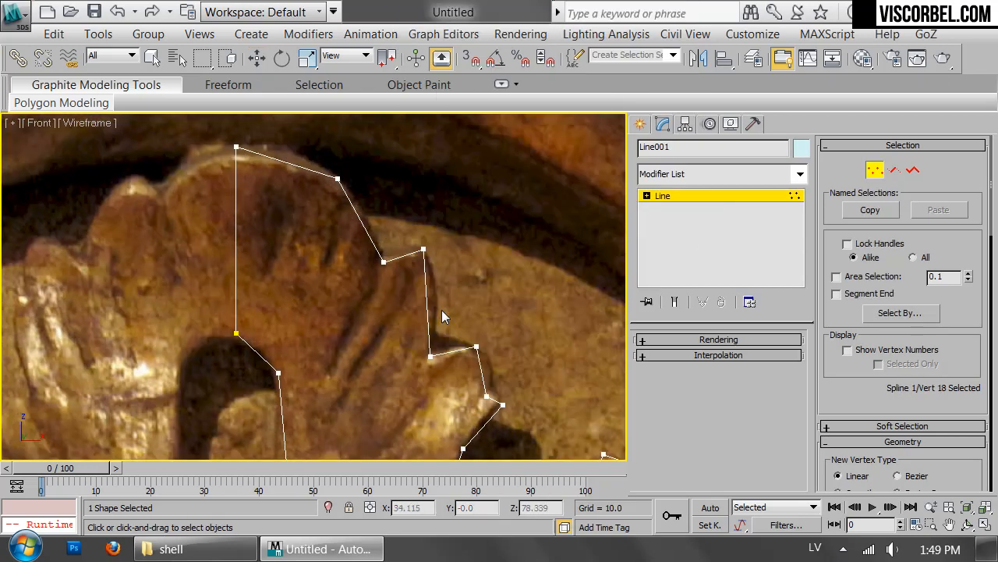
click(428, 289)
key(w)
click(427, 290)
drag(428, 289, 441, 294)
key(1)
Refine the short segment on the lobe just above the curl and pull the new vertex out to the lobe's edge
key(1)
right_click(557, 251)
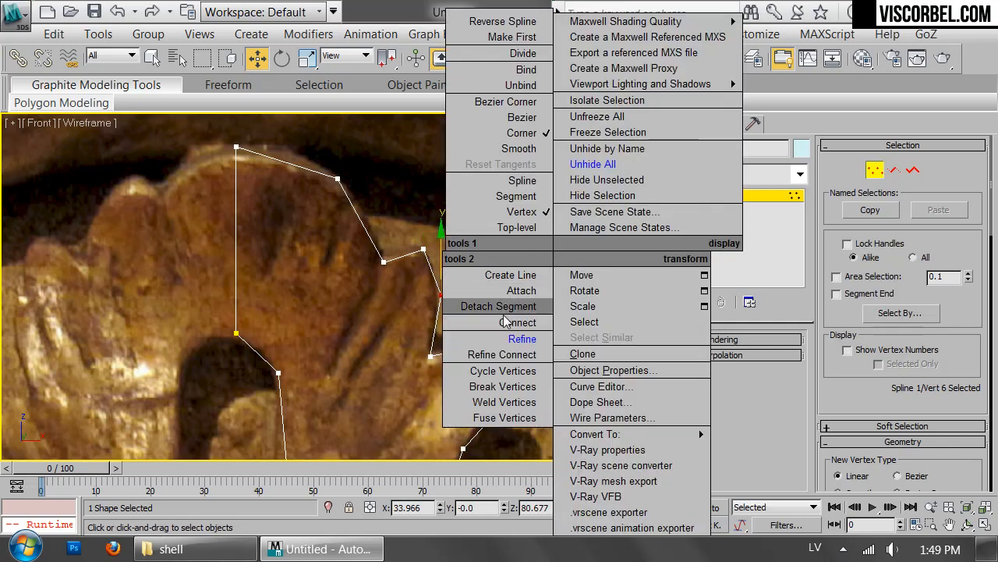
click(526, 337)
click(487, 397)
click(481, 370)
key(w)
mouse_move(480, 370)
mouse_down()
mouse_move(492, 371)
mouse_move(476, 346)
mouse_move(460, 345)
mouse_move(492, 363)
mouse_up()
click(468, 302)
key(1)
Move the outermost vertex of the lowest leaf slightly downward to fit the leaf's edge
scroll(490, 362, down, 4)
middle_drag(490, 362, 434, 254)
scroll(464, 322, down, 2)
middle_drag(464, 322, 464, 188)
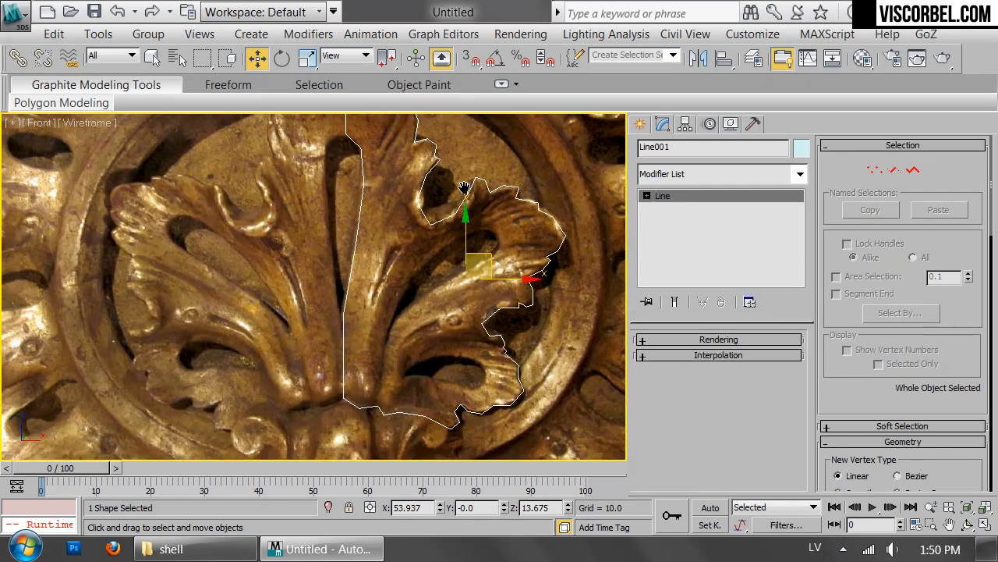
key(1)
key(1)
scroll(560, 414, up, 4)
key(1)
drag(488, 360, 487, 368)
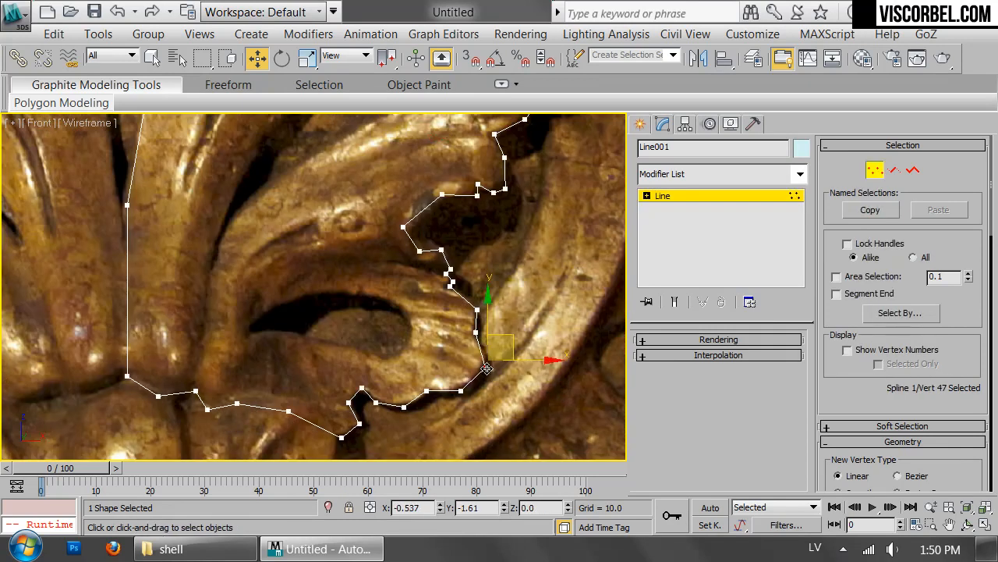
key(1)
scroll(446, 195, down, 6)
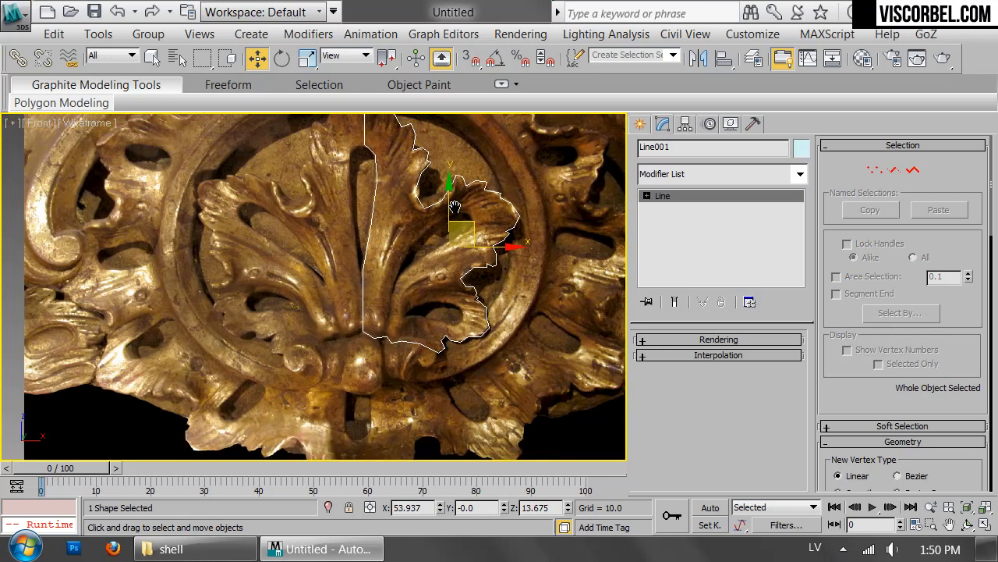
middle_drag(455, 205, 458, 236)
Try converting the leaf outline to Editable Poly, check its vertices around the curl, and undo the conversion
key(1)
key(1)
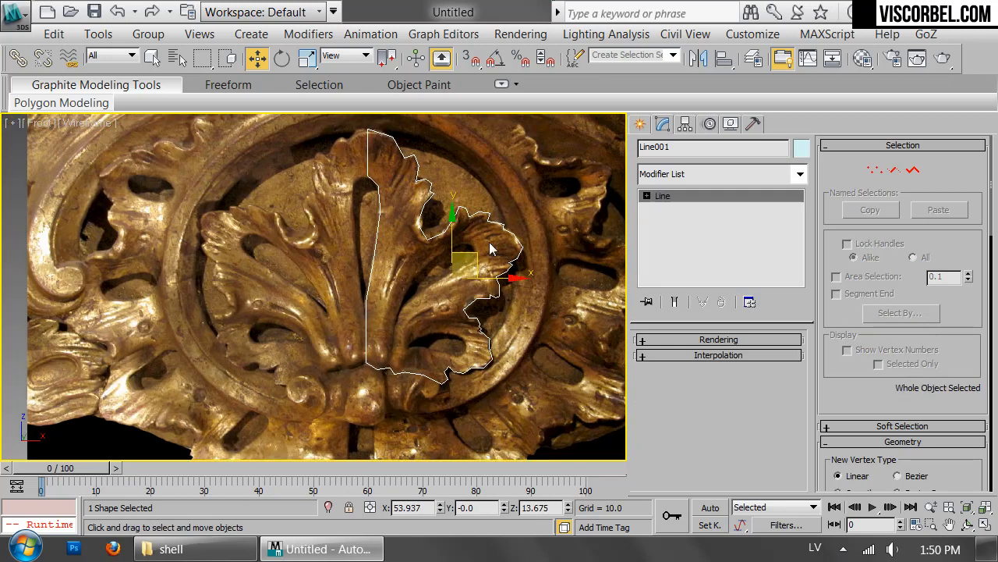
right_click(484, 239)
mouse_move(602, 421)
click(705, 452)
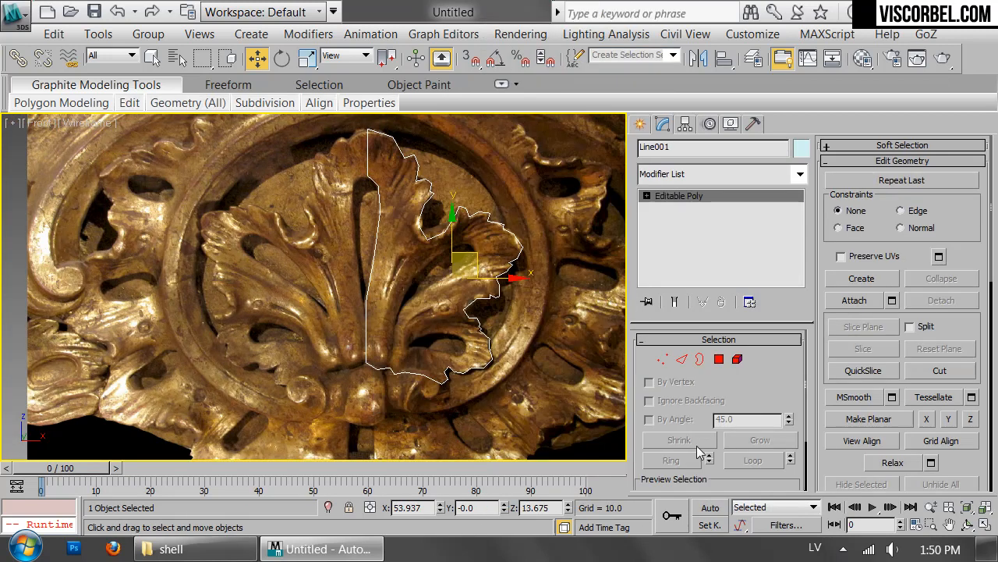
key(1)
scroll(521, 292, up, 5)
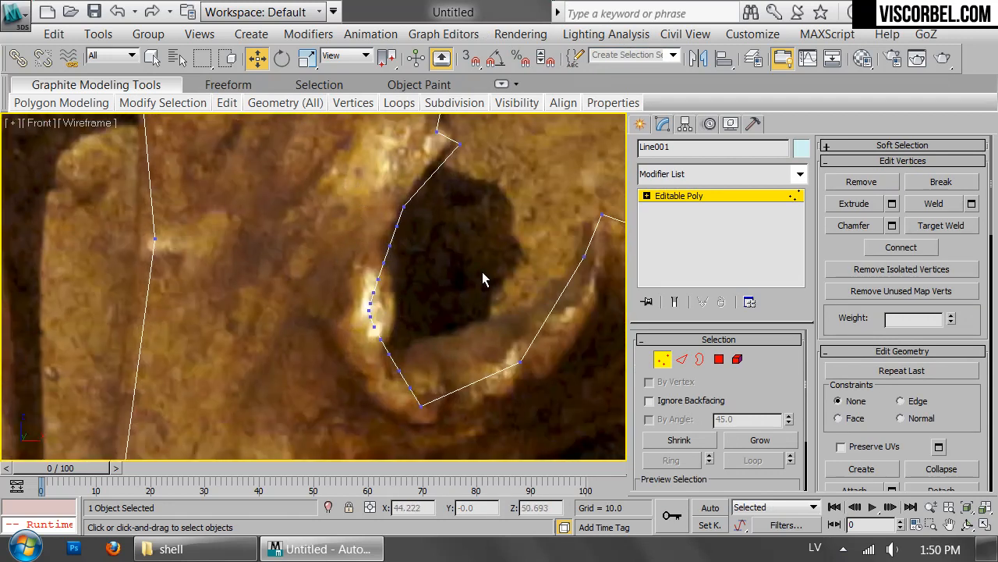
key(ctrl+z)
Select all vertices of the leaf outline and set their type to Corner
scroll(483, 276, down, 5)
key(1)
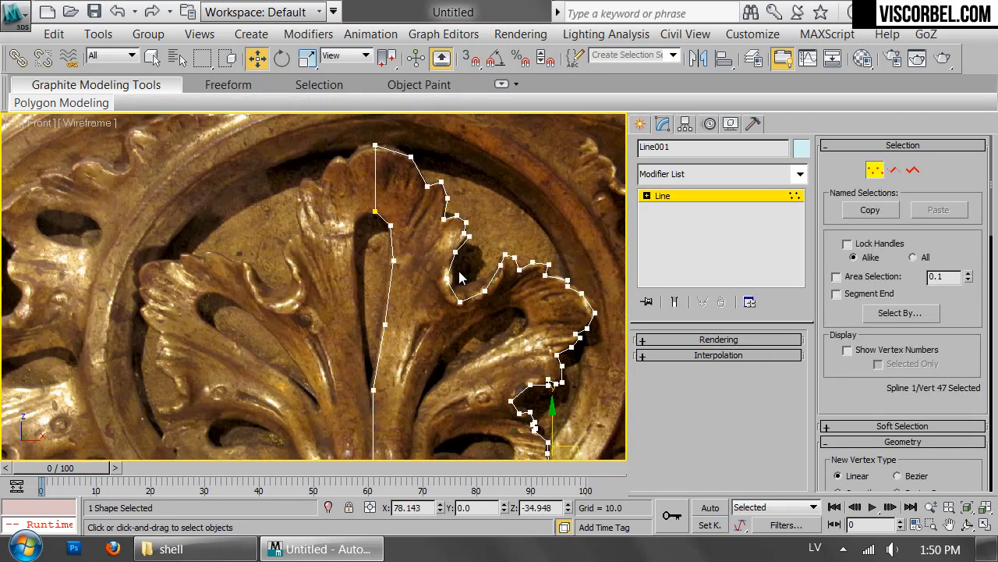
key(ctrl+a)
middle_drag(470, 283, 450, 193)
right_click(511, 250)
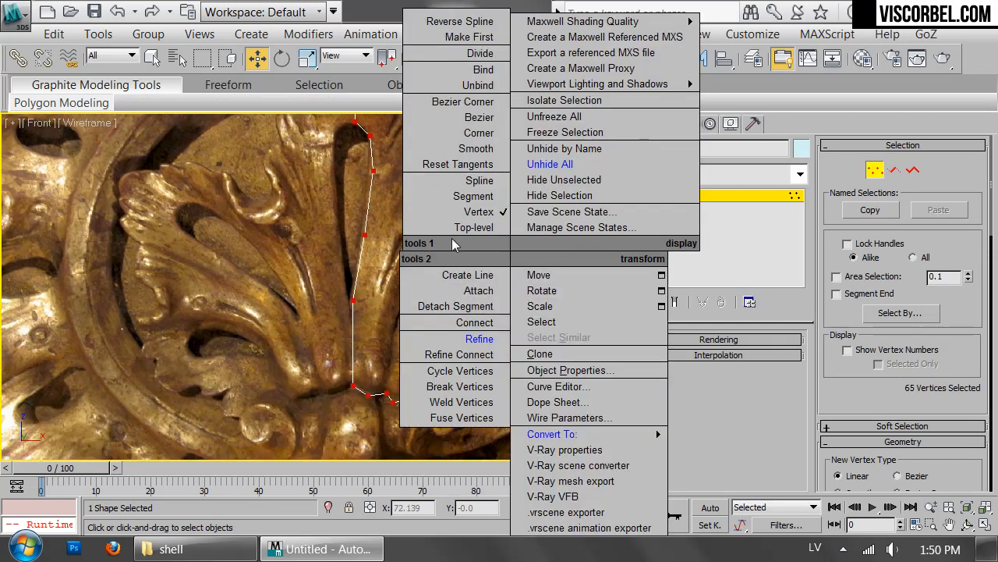
click(478, 148)
key(1)
Convert the leaf outline to Editable Poly and inspect its vertices around the curl
right_click(497, 238)
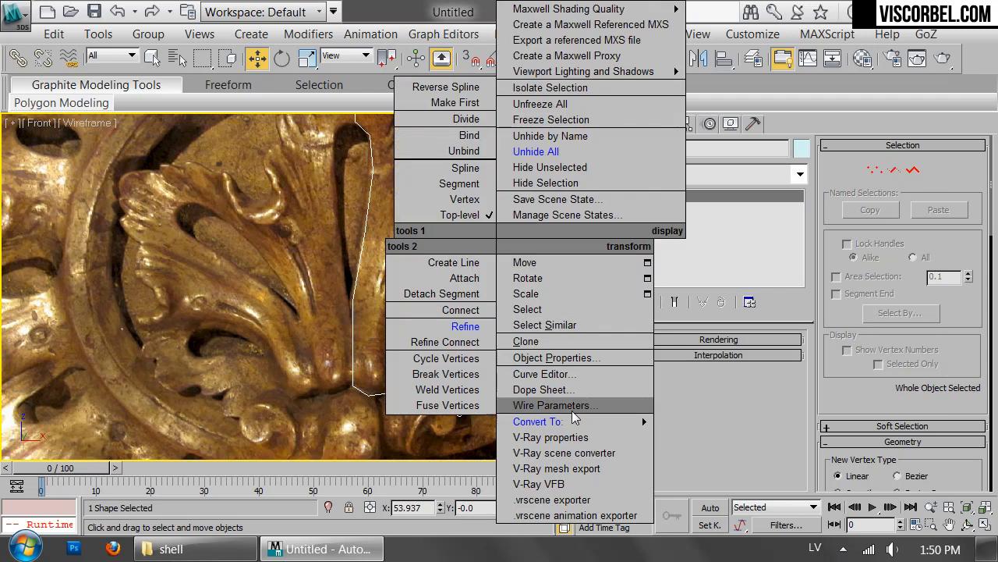
mouse_move(648, 421)
click(706, 453)
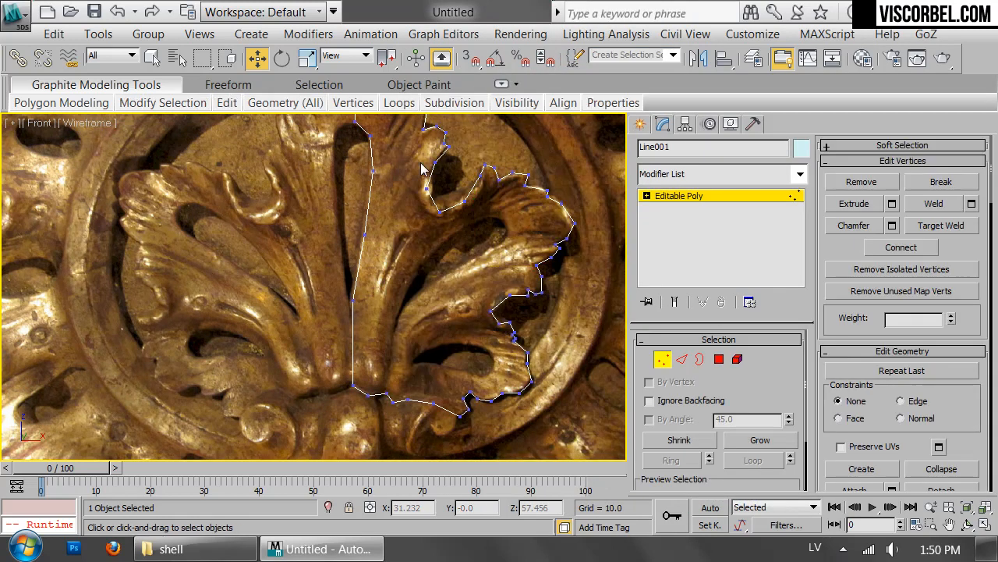
scroll(436, 227, up, 5)
scroll(462, 320, down, 5)
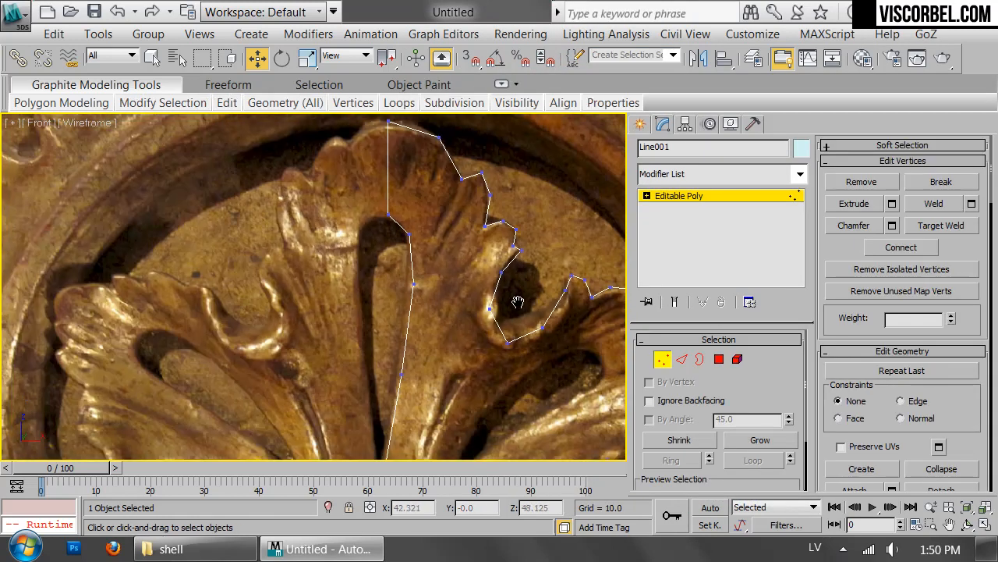
Cut an edge from the lowest vertex of the curl down along the crease to the leaf's base
middle_drag(465, 216, 447, 192)
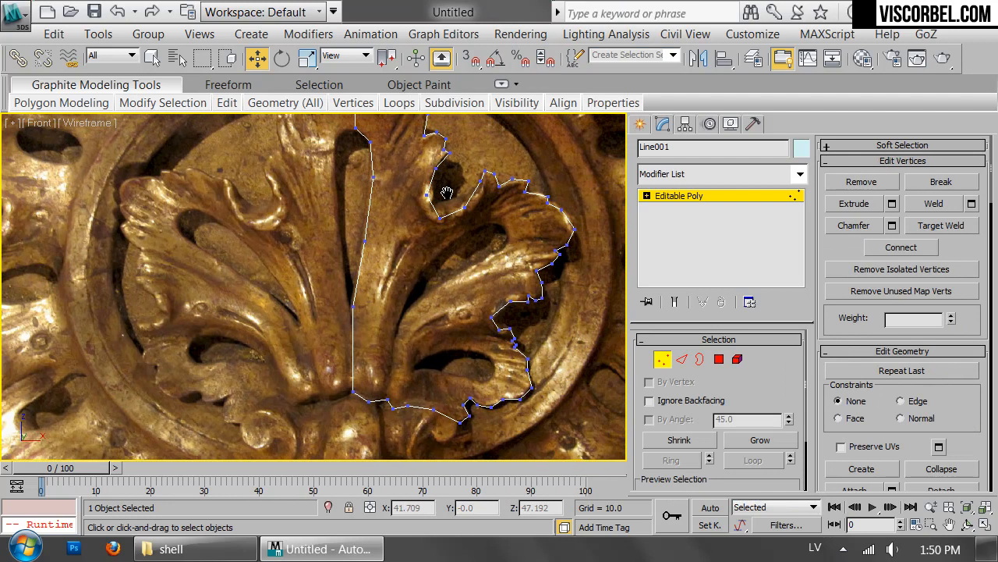
right_click(486, 271)
click(456, 92)
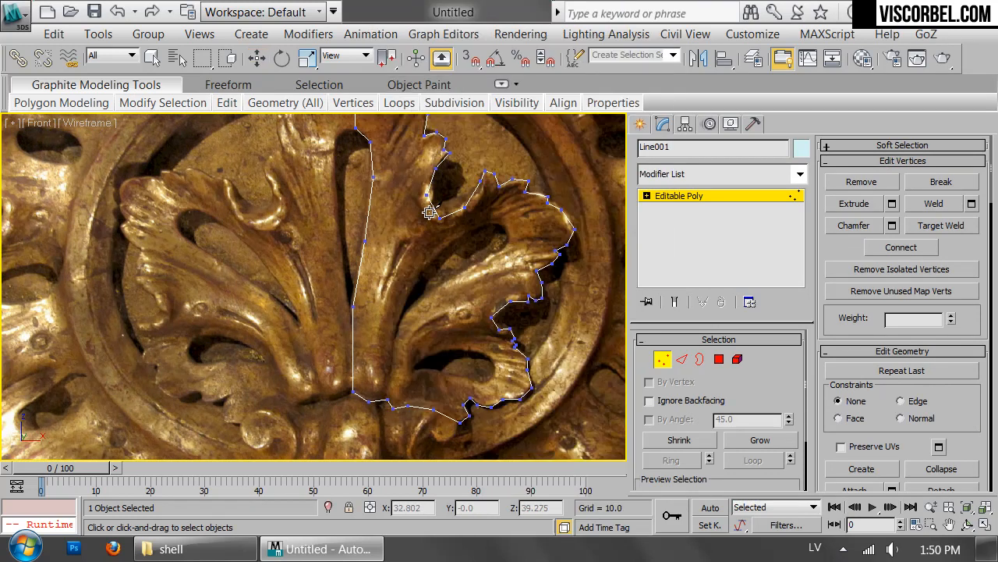
click(404, 254)
click(380, 314)
click(368, 400)
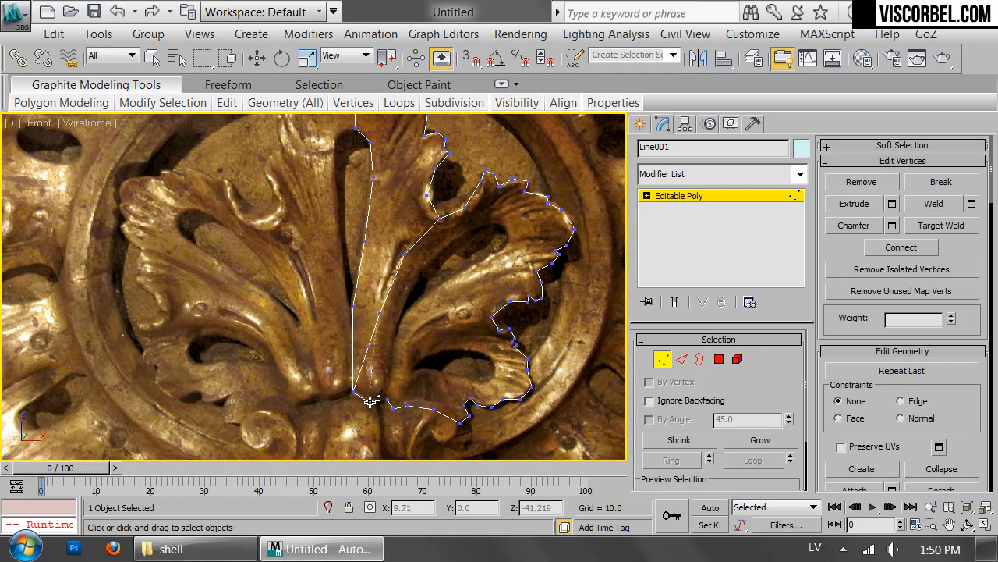
Cut an edge from the notch between the middle and lower lobes inward to the leaf's base
click(491, 316)
click(446, 320)
click(404, 344)
click(368, 400)
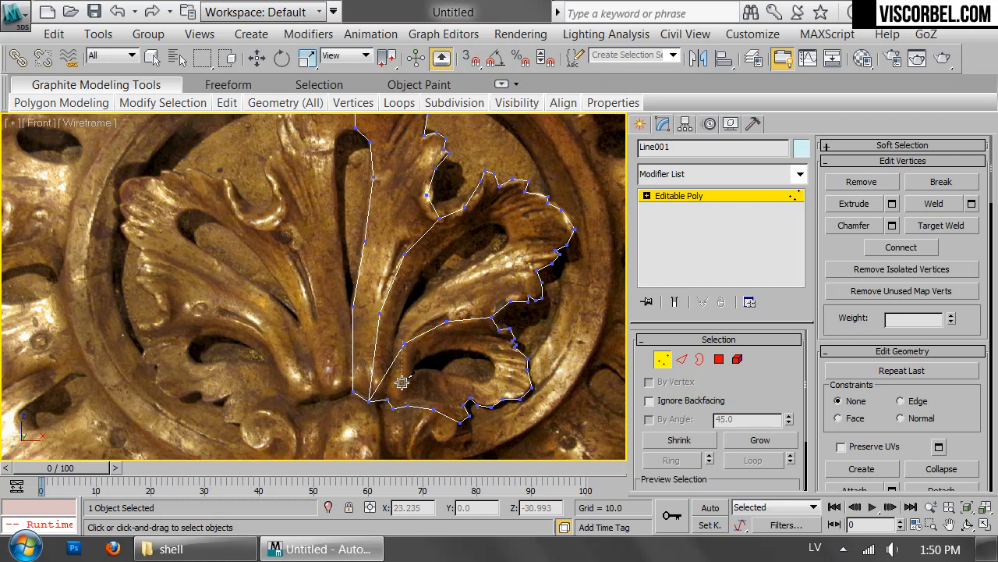
Adjust the inner vertices of the cut between the middle and lower lobes to follow the carved edge
middle_drag(378, 188, 380, 228)
key(w)
click(447, 360)
drag(461, 338, 458, 336)
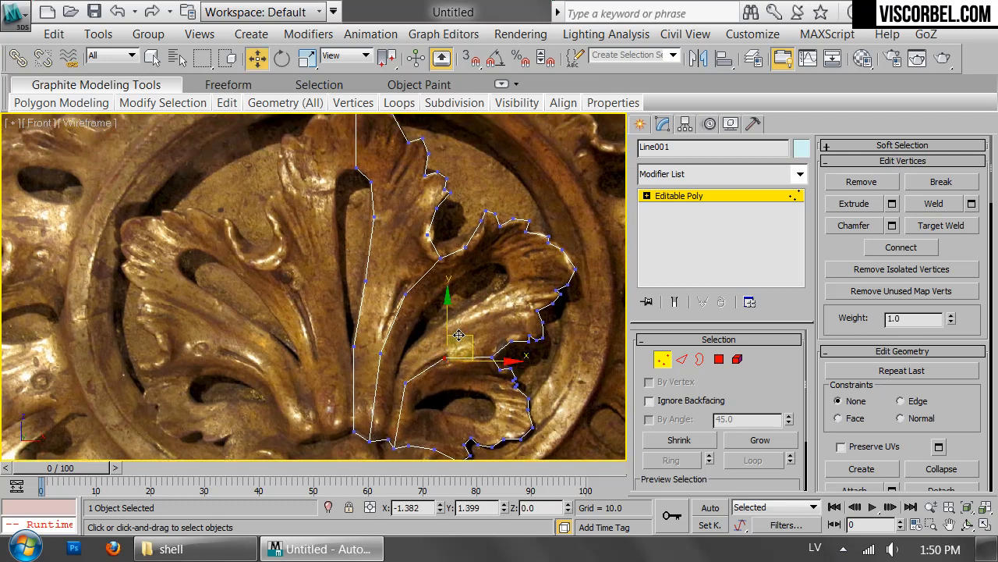
click(407, 383)
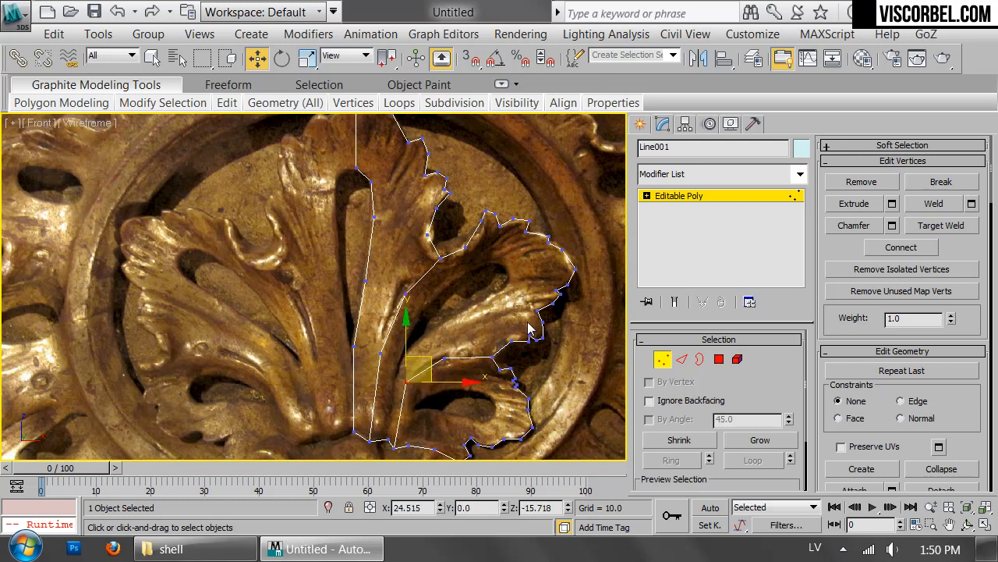
Cut a short edge joining the inner vertices of the two lobe-separating cuts near the leaf's base
middle_drag(479, 319, 453, 209)
right_click(445, 273)
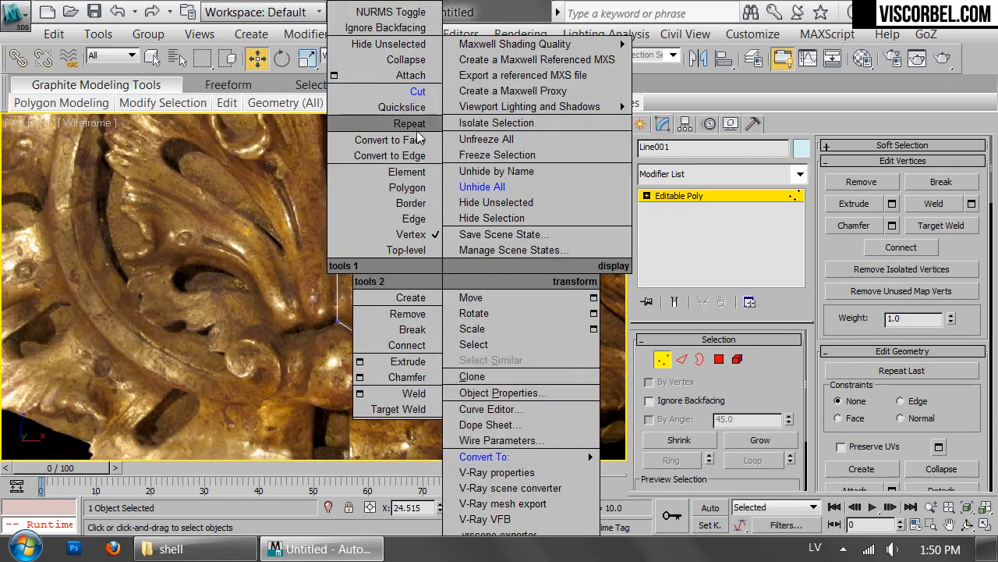
click(408, 93)
middle_drag(431, 153, 479, 260)
scroll(464, 325, up, 4)
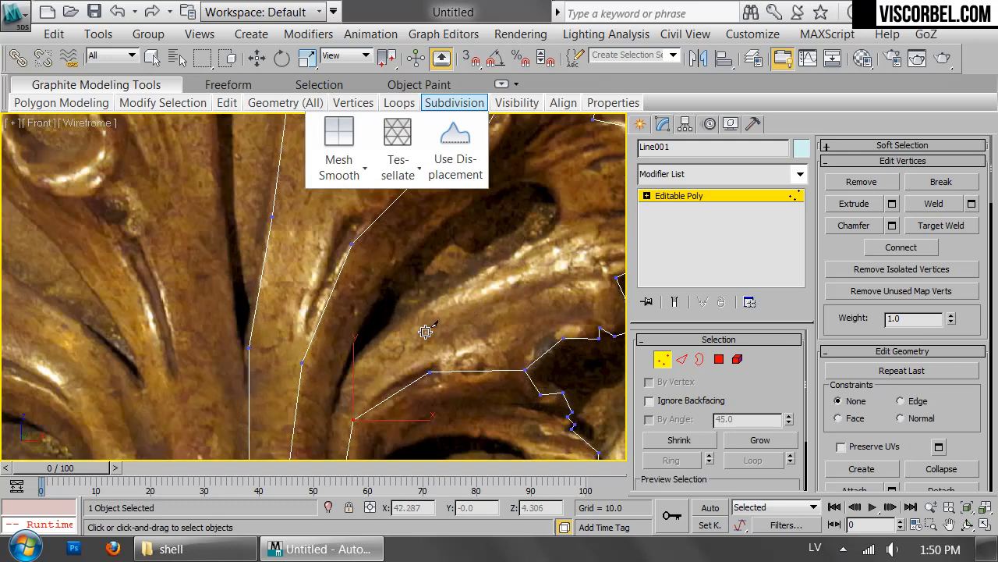
click(303, 364)
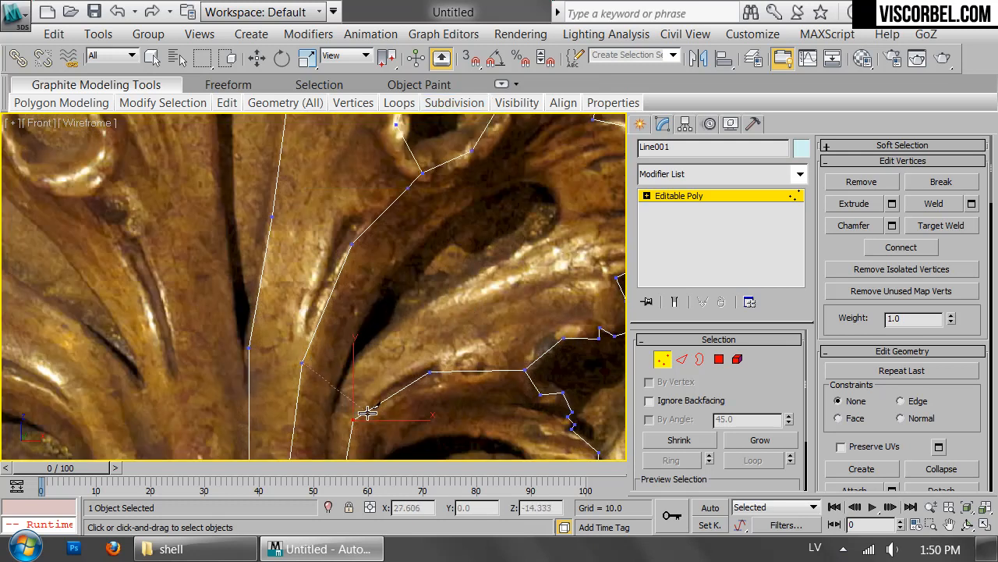
Cut along the upper edge of the middle lobe's opening, around its outer end and across to the outline
click(330, 394)
click(383, 277)
click(453, 213)
click(514, 177)
click(551, 184)
click(565, 218)
click(533, 246)
click(563, 337)
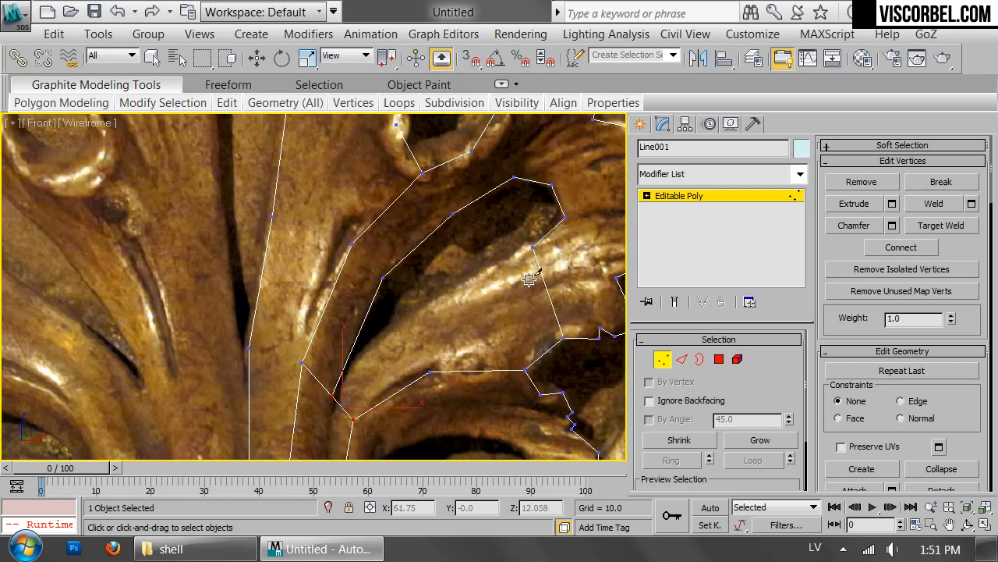
Cut along the lower edge of the middle lobe's opening back to its inner starting point
click(533, 248)
click(476, 274)
click(402, 315)
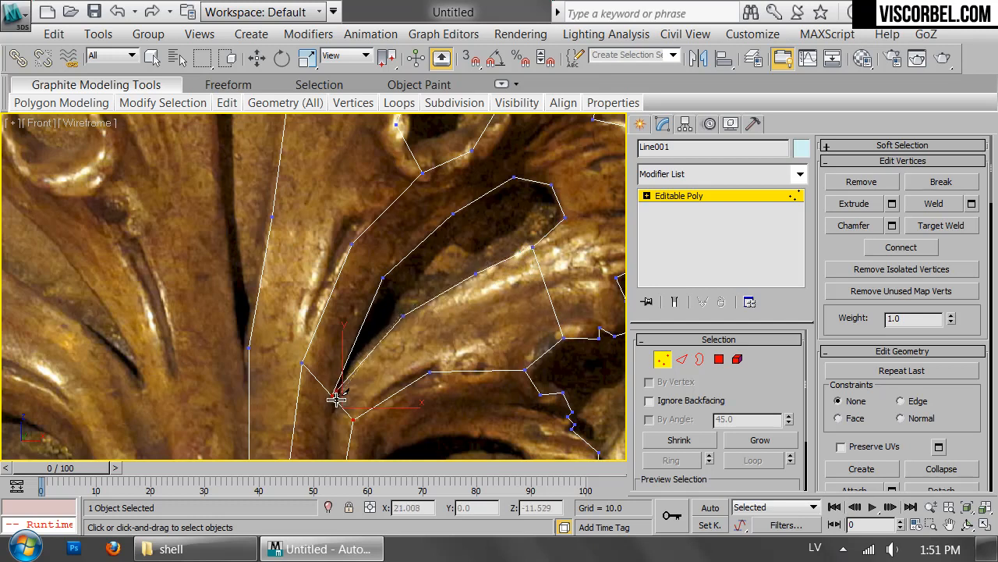
click(335, 399)
right_click(337, 398)
Delete the polygon that fills the middle lobe's opening
scroll(535, 270, down, 3)
middle_drag(533, 269, 487, 275)
right_click(487, 275)
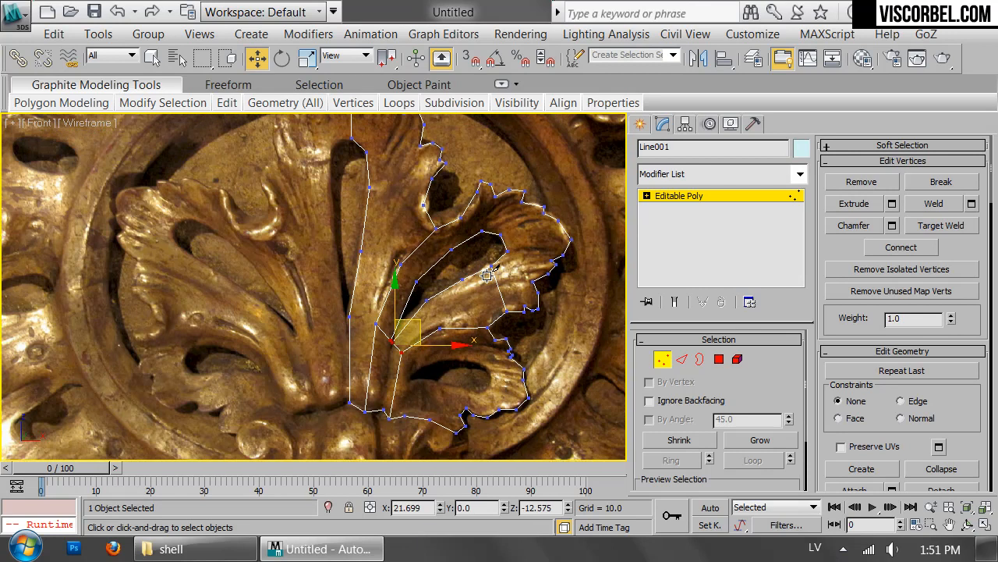
key(4)
click(478, 272)
key(Delete)
Cut along the upper edge of the lower lobe's opening, around its outer end and on to the outline
scroll(437, 327, up, 3)
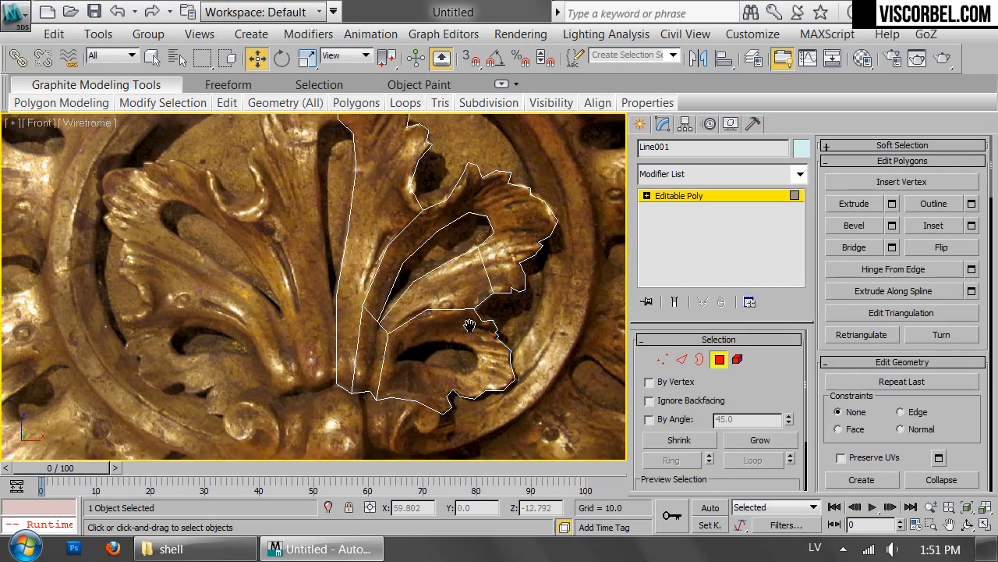
key(1)
middle_drag(428, 329, 502, 271)
scroll(501, 271, up, 3)
right_click(502, 273)
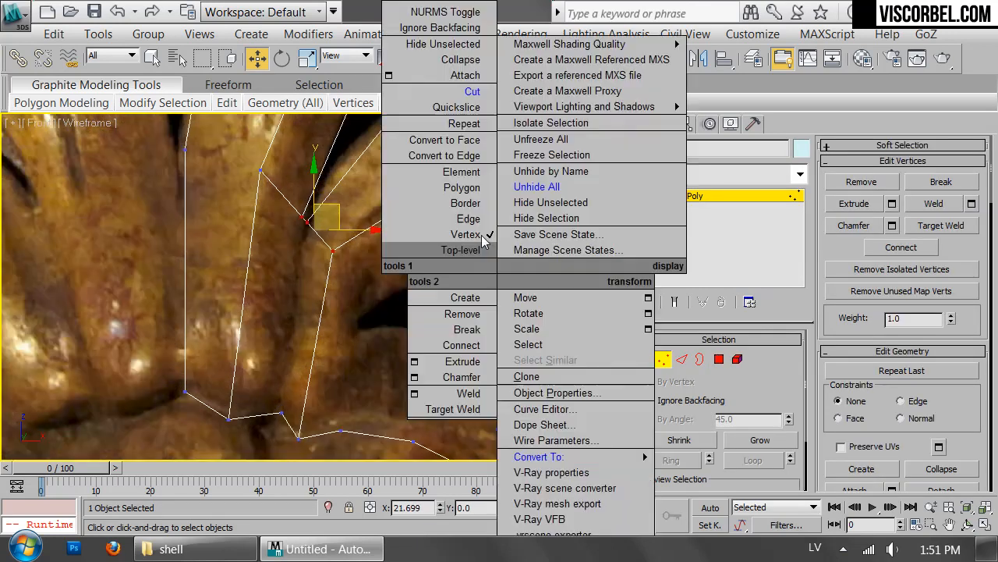
click(461, 94)
click(317, 329)
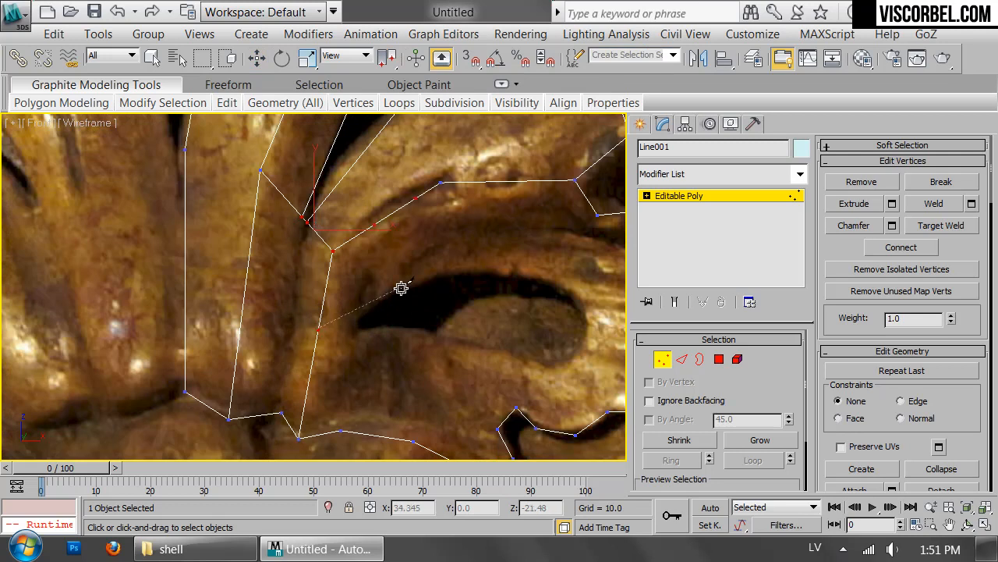
click(417, 277)
click(527, 271)
click(583, 301)
click(589, 332)
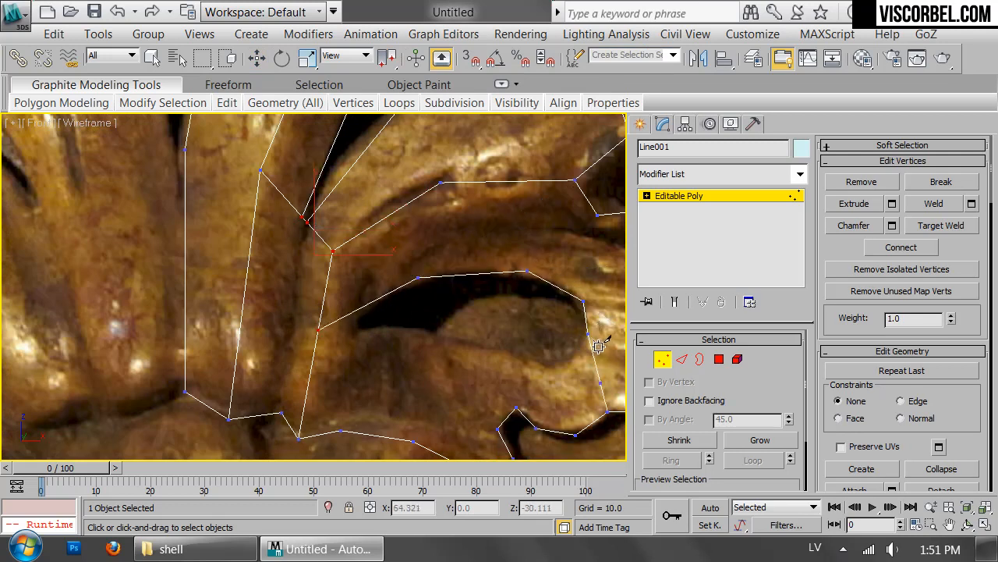
Cut along the lower edge of the lower lobe's opening back to its inner end
middle_drag(600, 347, 432, 304)
click(527, 336)
click(408, 319)
click(378, 323)
click(306, 295)
click(227, 287)
click(151, 297)
right_click(326, 295)
Delete the polygon filling the lower lobe's opening and shift the vertex at its inner end toward the opening
key(4)
click(329, 290)
key(Delete)
key(1)
drag(123, 271, 173, 311)
drag(180, 269, 199, 265)
Examine the half leaf with its openings as a shaded surface in perspective and front views, then return to wireframe
middle_drag(295, 255, 357, 305)
scroll(357, 305, down, 3)
scroll(340, 203, up, 1)
middle_drag(340, 203, 459, 432)
scroll(387, 346, up, 2)
scroll(457, 375, down, 3)
middle_drag(457, 374, 449, 361)
key(p)
key(1)
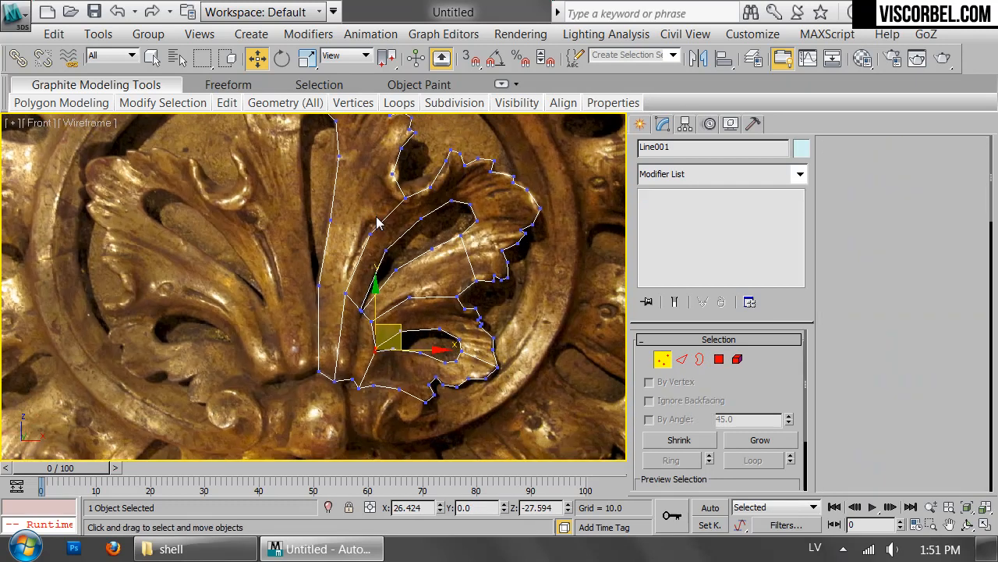
key(F3)
mouse_move(294, 287)
alt+middle_down()
mouse_move(404, 296)
mouse_move(272, 274)
mouse_move(300, 274)
alt+middle_up()
key(f)
middle_drag(471, 245, 482, 304)
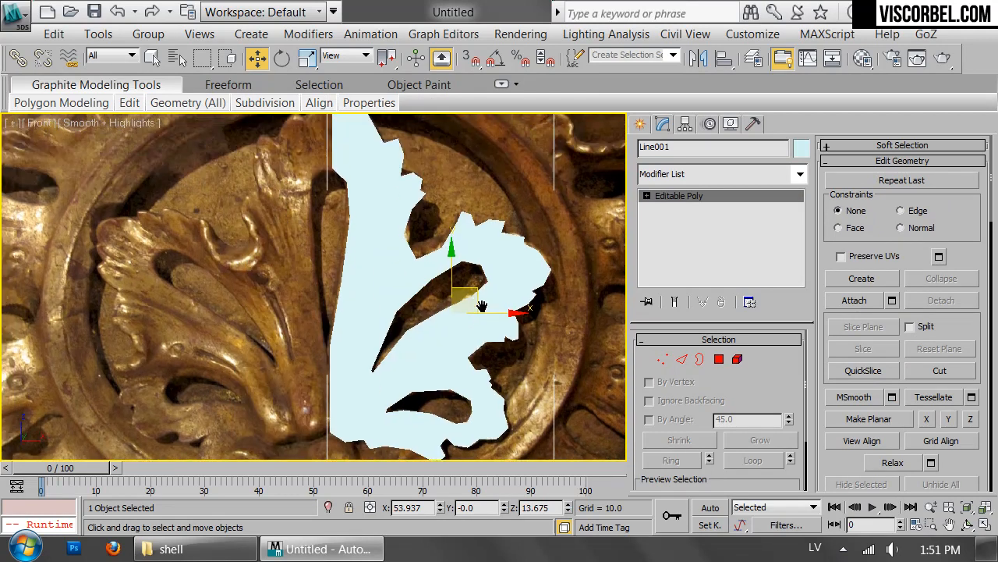
key(F3)
Add a Symmetry modifier mirroring on X and move its mirror plane to the leaf's centre line
key(s)
click(719, 173)
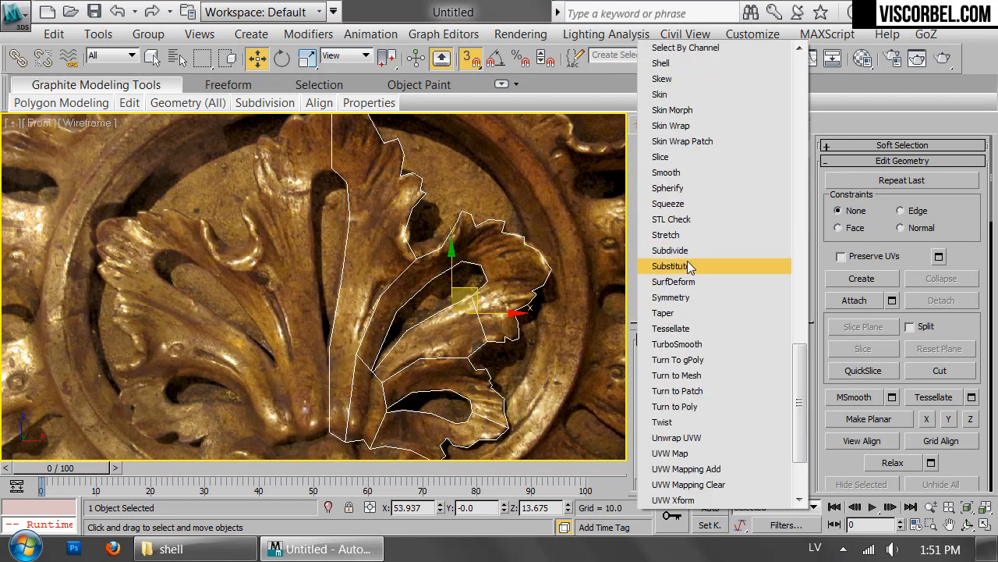
click(691, 296)
key(s)
drag(488, 310, 375, 319)
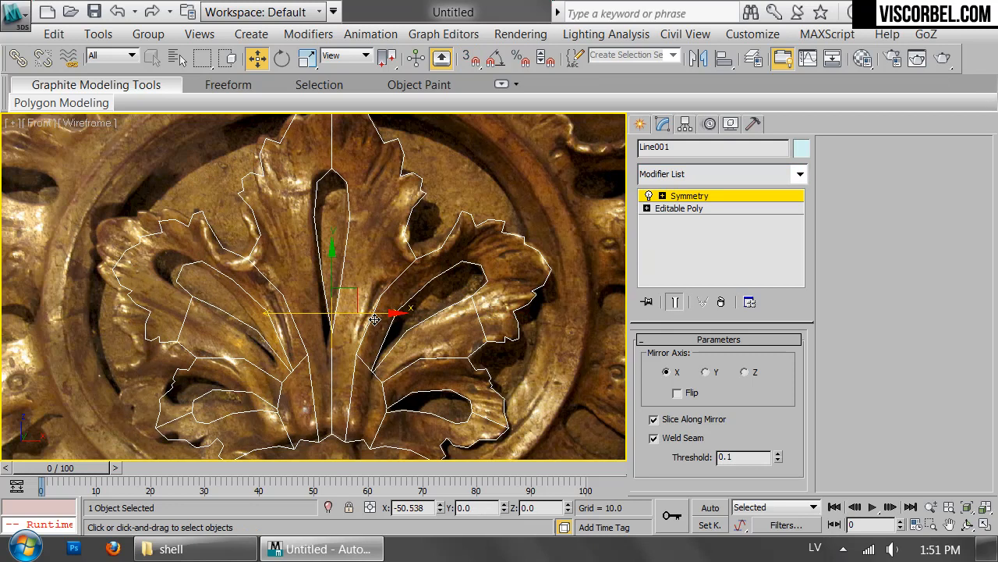
scroll(382, 312, down, 4)
scroll(390, 296, up, 4)
click(689, 196)
Examine the complete mirrored leaf shaded in perspective and front views, then return to wireframe
scroll(557, 203, down, 2)
click(557, 196)
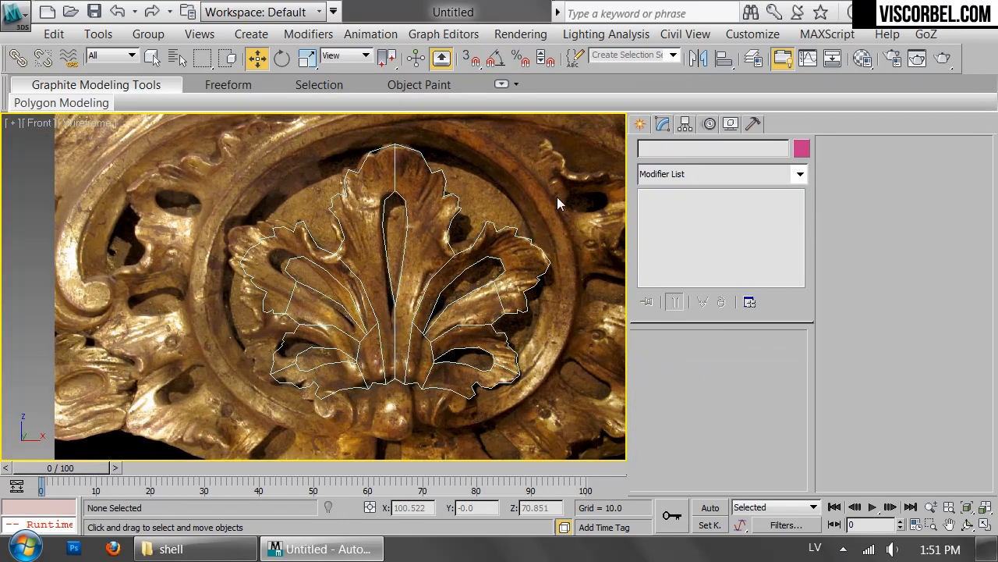
key(p)
key(F3)
mouse_move(266, 227)
alt+middle_down()
mouse_move(327, 294)
mouse_move(250, 264)
mouse_move(261, 195)
mouse_move(293, 244)
mouse_move(254, 223)
mouse_move(273, 225)
alt+middle_up()
click(284, 349)
key(f)
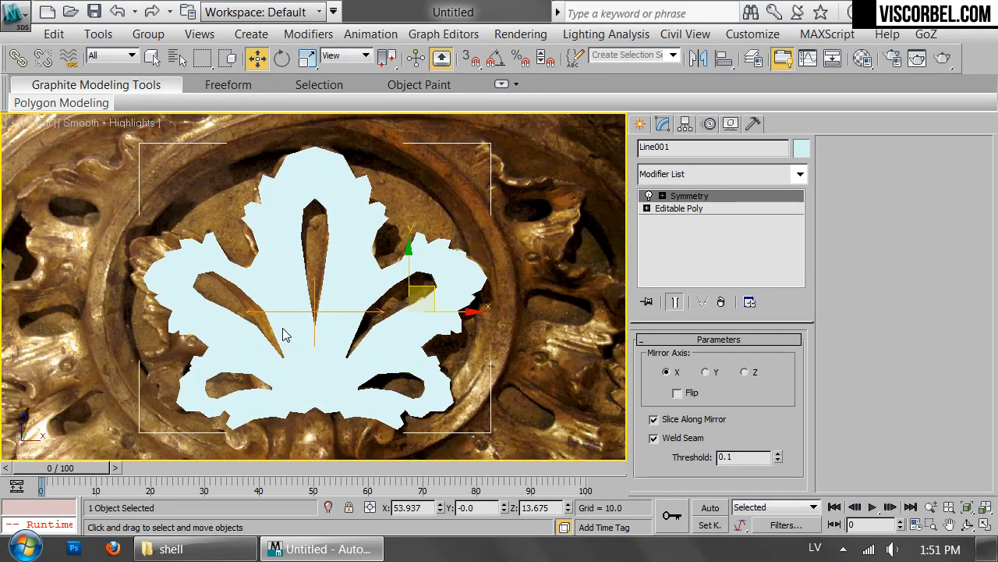
key(F3)
Edit the base mesh's vertices below the Symmetry modifier and connect facing vertices across the central stem and neighbouring lobe strip
scroll(419, 348, up, 3)
scroll(468, 223, up, 3)
scroll(363, 299, up, 3)
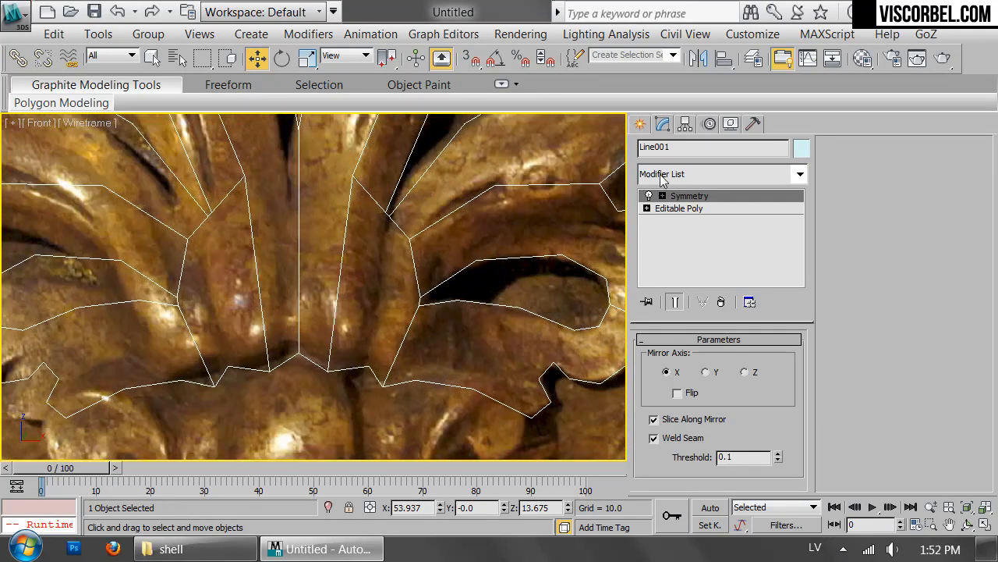
click(678, 209)
key(1)
middle_drag(431, 274, 347, 286)
scroll(453, 335, down, 4)
scroll(460, 367, up, 2)
scroll(464, 357, up, 2)
drag(258, 208, 297, 219)
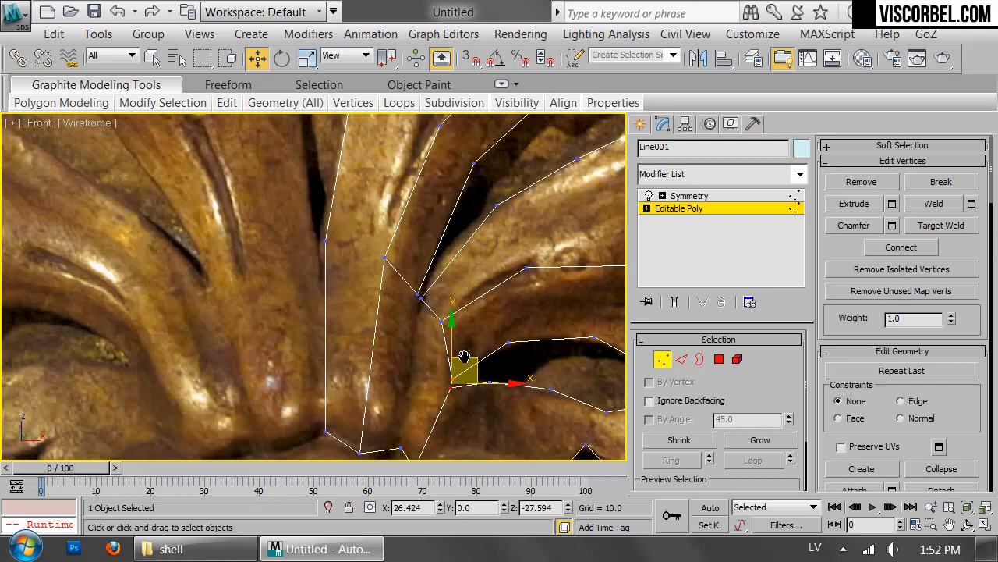
drag(390, 273, 390, 275)
middle_drag(413, 234, 415, 257)
scroll(474, 317, up, 2)
Connect the vertex on the cut above the lower lobe to the facing vertex on its opening's upper edge
drag(493, 363, 538, 397)
click(537, 397)
middle_drag(528, 364, 486, 260)
drag(476, 296, 560, 387)
click(460, 285)
middle_drag(522, 428, 583, 224)
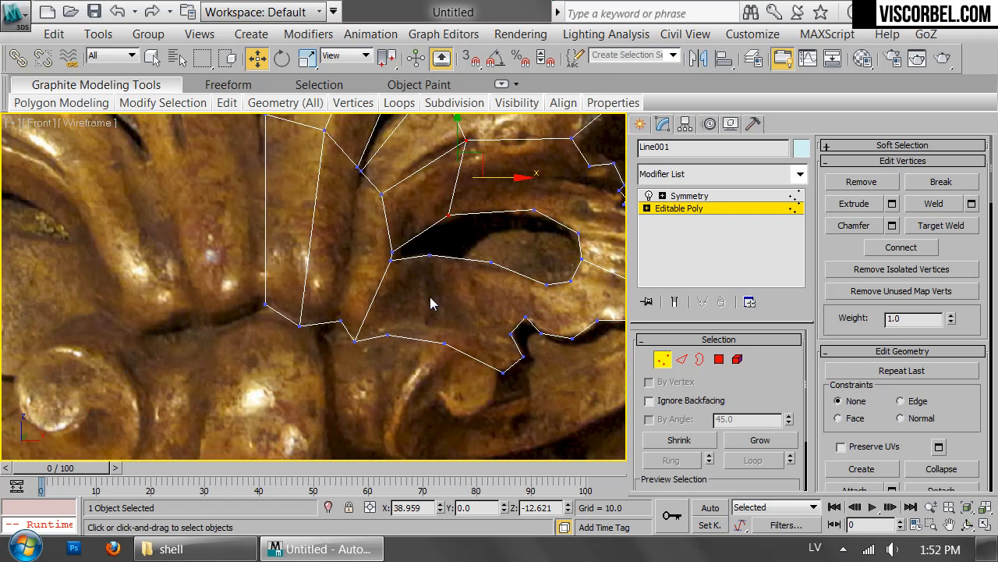
Connect two pairs of vertices between the lower edge of the lower lobe's opening and the bottom outline
scroll(414, 281, up, 3)
click(443, 228)
ctrl+click(359, 387)
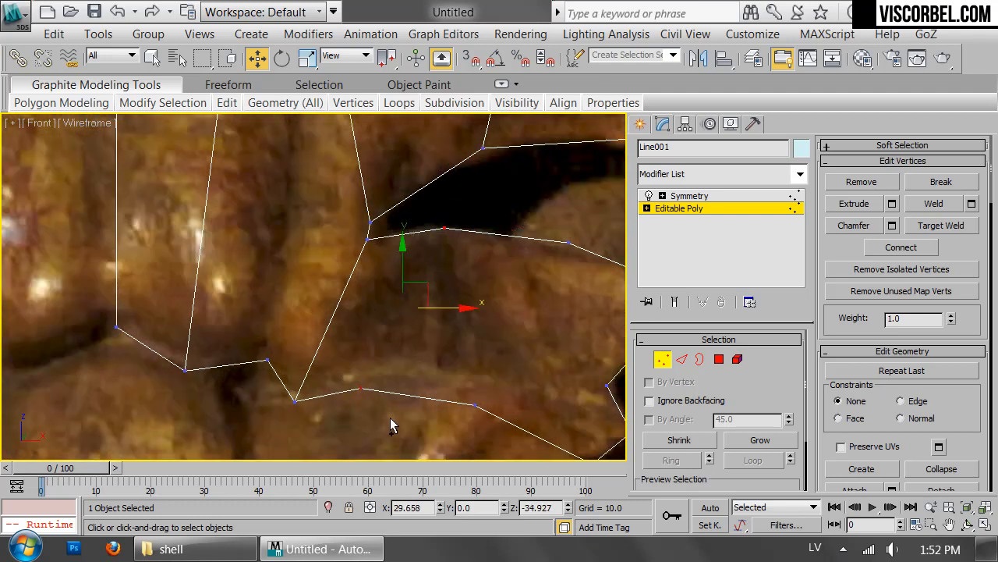
key(ctrl+shift+e)
click(475, 405)
ctrl+click(570, 244)
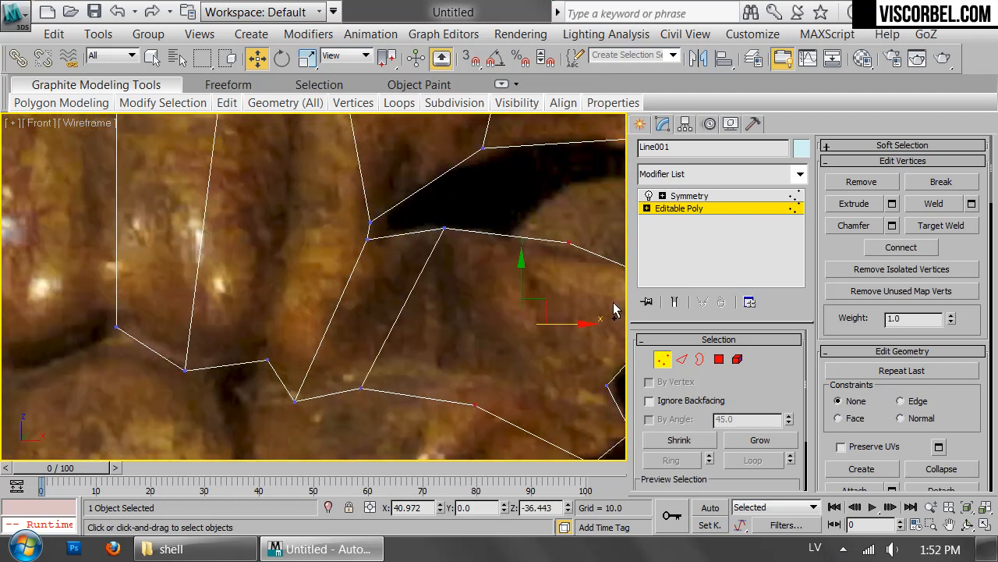
middle_drag(611, 308, 430, 301)
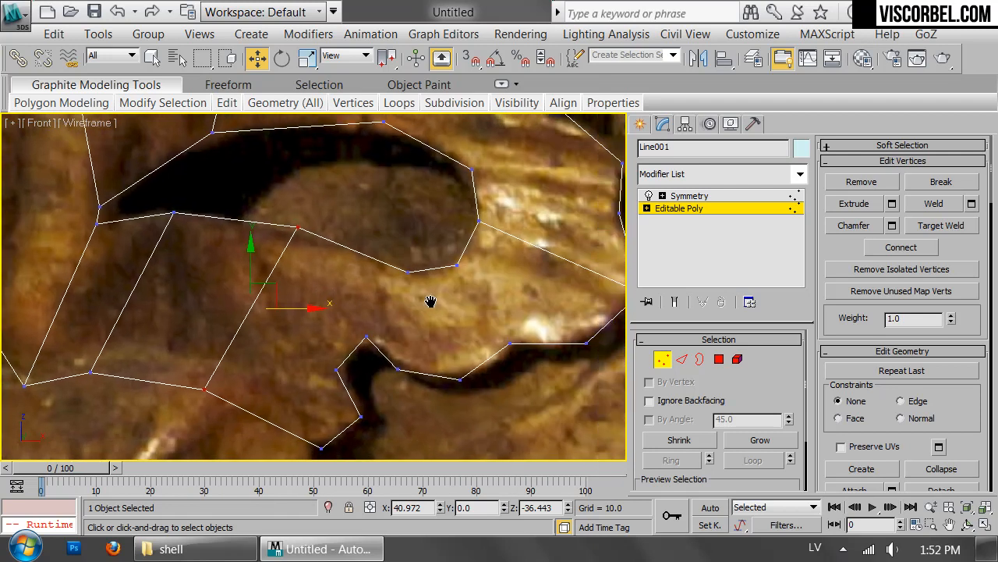
Connect the vertices around the outer end of the lower lobe's opening to the facing outline vertices
drag(385, 324, 439, 245)
ctrl+drag(434, 321, 531, 351)
key(ctrl+shift+e)
middle_drag(530, 351, 500, 250)
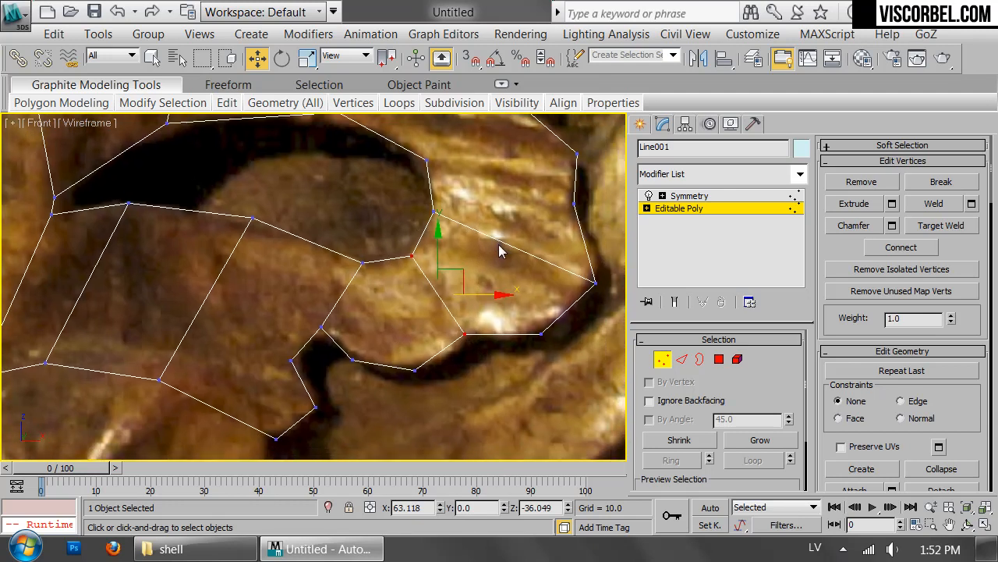
middle_drag(474, 164, 424, 267)
drag(384, 204, 493, 315)
key(ctrl+shift+e)
Connect two pairs of vertices across the middle lobe, from its opening's lower edge to the lobe's lower edge
middle_drag(404, 194, 440, 271)
click(421, 166)
ctrl+click(346, 310)
key(ctrl+shift+e)
middle_drag(350, 167, 374, 374)
click(350, 226)
ctrl+click(426, 377)
key(ctrl+shift+e)
Connect the two vertices at the outer end of the middle lobe's opening to notches in the outer outline
middle_drag(520, 234, 376, 324)
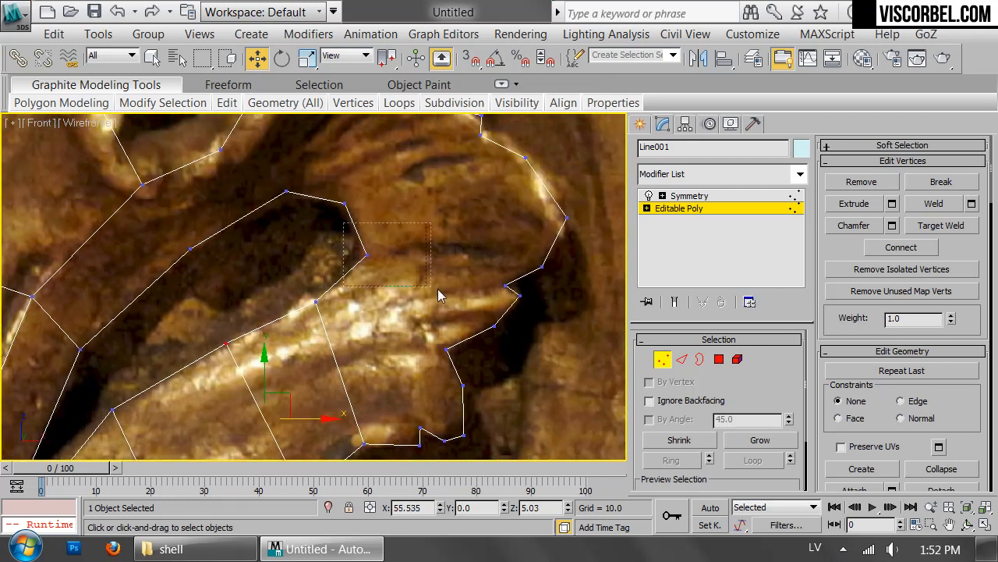
drag(509, 295, 511, 296)
key(ctrl+shift+e)
middle_drag(413, 178, 439, 269)
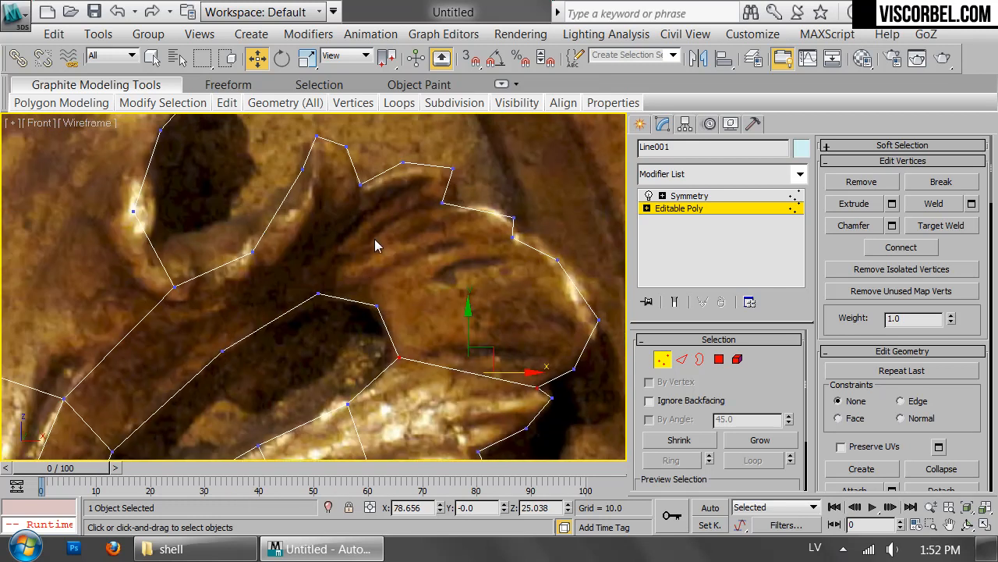
drag(520, 334, 520, 334)
key(ctrl+shift+e)
Connect the top vertex of the middle lobe's opening to the outline notch beside the lobe's upper tip
drag(336, 171, 402, 259)
ctrl+drag(294, 273, 321, 317)
key(ctrl+shift+e)
middle_drag(332, 292, 479, 270)
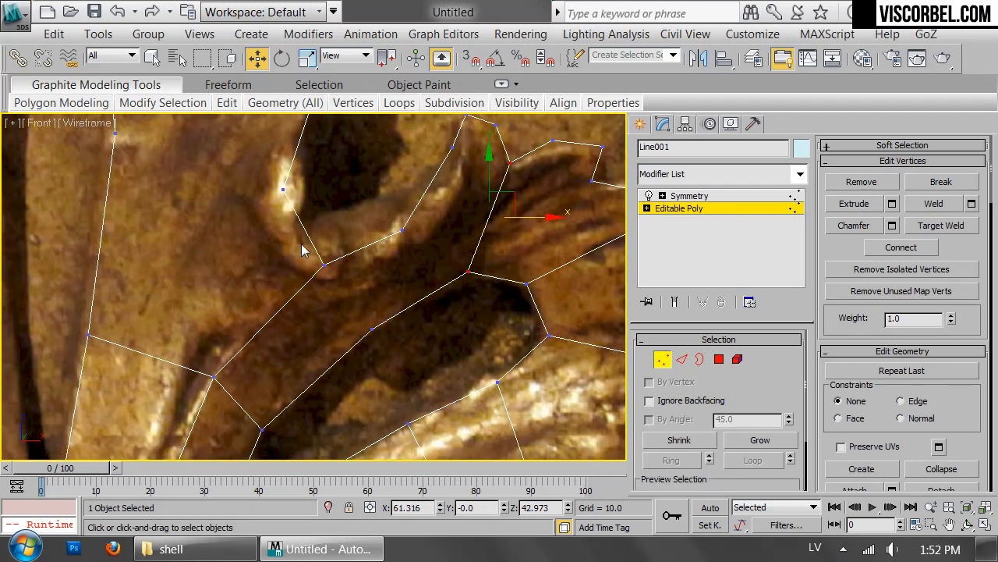
Connect the vertices around the upper curl's opening to the facing vertices of the stem and the neighbouring outline
drag(369, 352, 379, 362)
key(ctrl+shift+e)
scroll(191, 147, up, 2)
middle_drag(191, 147, 321, 276)
drag(392, 347, 454, 371)
key(ctrl+shift+e)
scroll(419, 214, down, 2)
middle_drag(418, 214, 460, 302)
middle_drag(318, 185, 379, 300)
drag(351, 326, 413, 367)
ctrl+click(483, 217)
key(ctrl+shift+e)
Connect the two closely spaced vertices at the inner point of the middle lobe to the notch vertex on the bottom outline
scroll(497, 281, down, 3)
middle_drag(496, 280, 429, 120)
middle_drag(489, 322, 460, 155)
middle_drag(476, 292, 567, 214)
scroll(566, 213, up, 3)
middle_drag(358, 296, 408, 270)
click(414, 204)
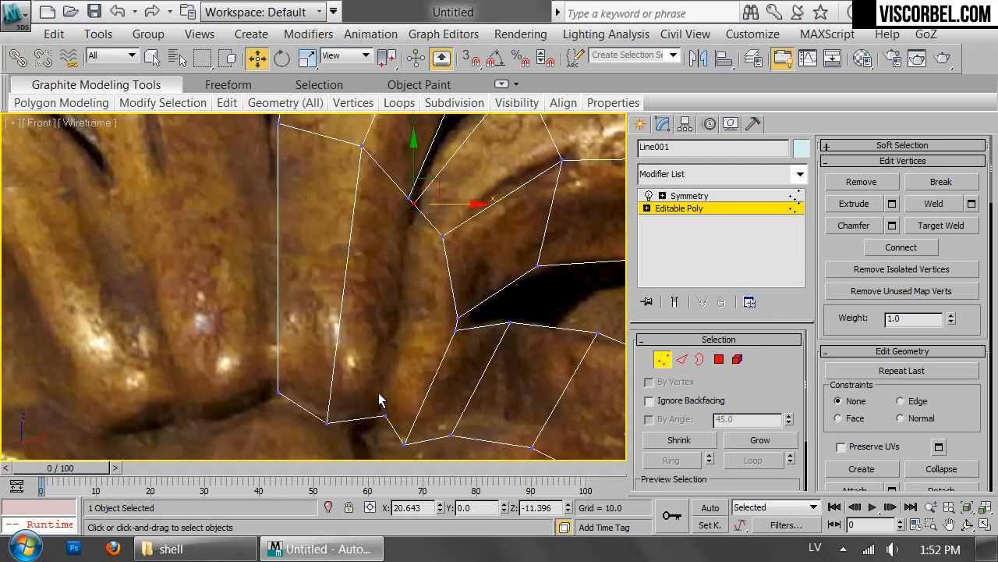
ctrl+click(385, 415)
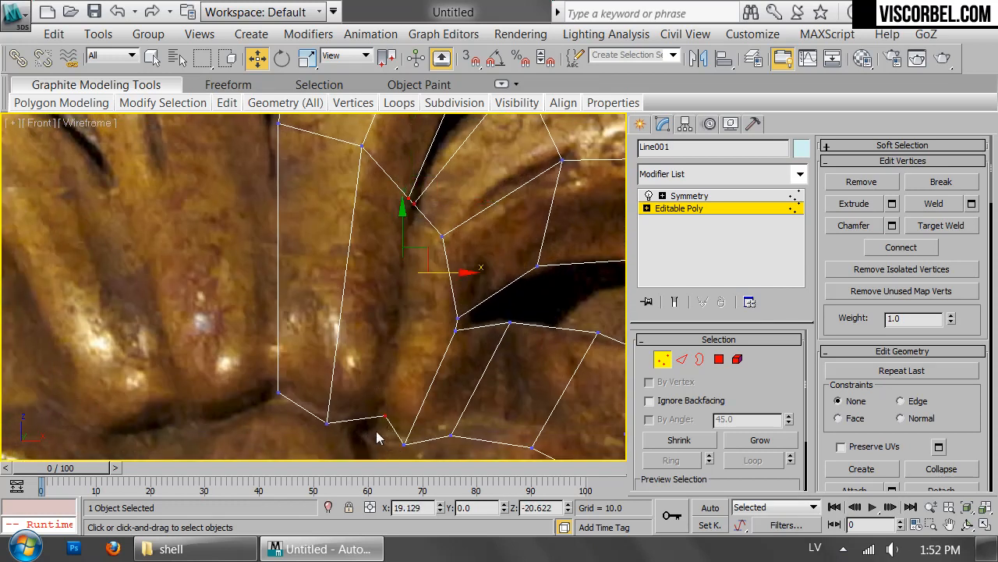
click(555, 404)
Connect two vertex pairs across the upper curl's outer arm, one at its tip and one lower down toward the stem
middle_drag(554, 404, 196, 283)
middle_drag(294, 231, 340, 441)
middle_drag(404, 261, 394, 396)
scroll(394, 396, down, 3)
middle_drag(395, 380, 393, 400)
middle_drag(398, 356, 503, 476)
scroll(415, 279, up, 2)
drag(371, 320, 406, 362)
key(ctrl+z)
middle_drag(520, 307, 366, 238)
drag(326, 252, 414, 308)
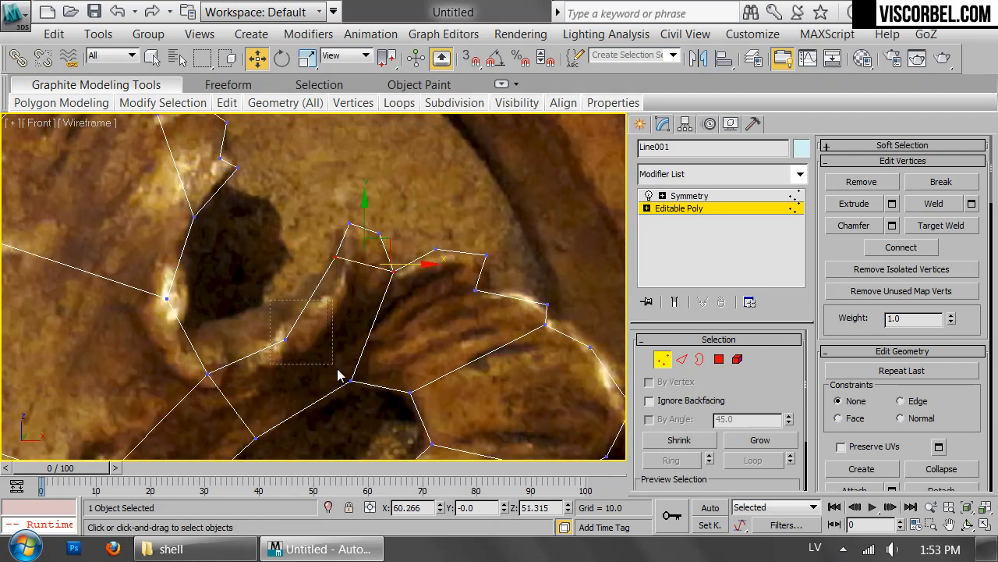
middle_drag(367, 403, 514, 277)
click(449, 219)
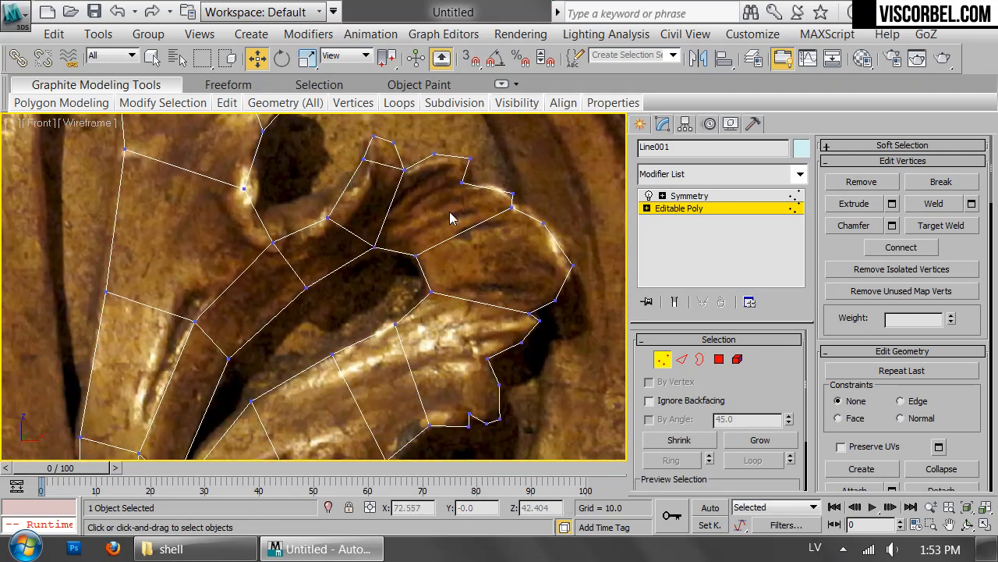
Cut an edge lengthwise through the middle lobe from its outer notch to its inner point and down to the bottom outline notch
scroll(399, 289, down, 5)
scroll(479, 245, up, 5)
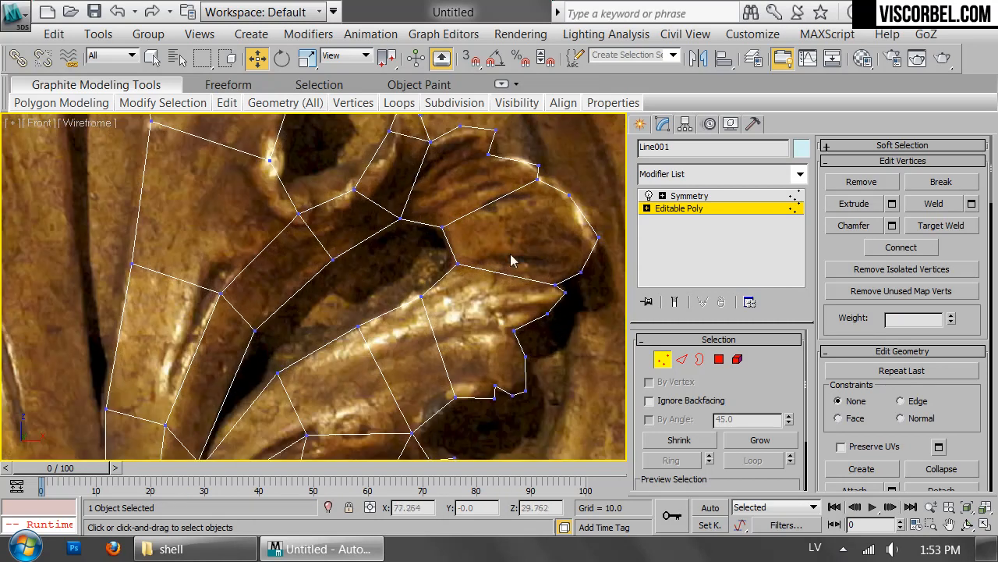
right_click(582, 273)
click(533, 92)
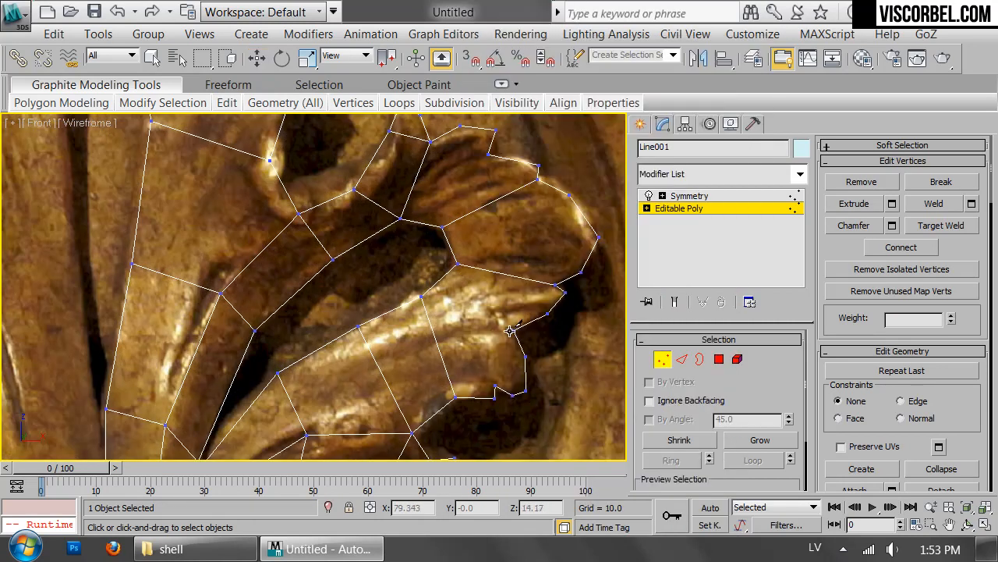
click(512, 330)
click(370, 352)
click(286, 394)
middle_drag(312, 397, 515, 199)
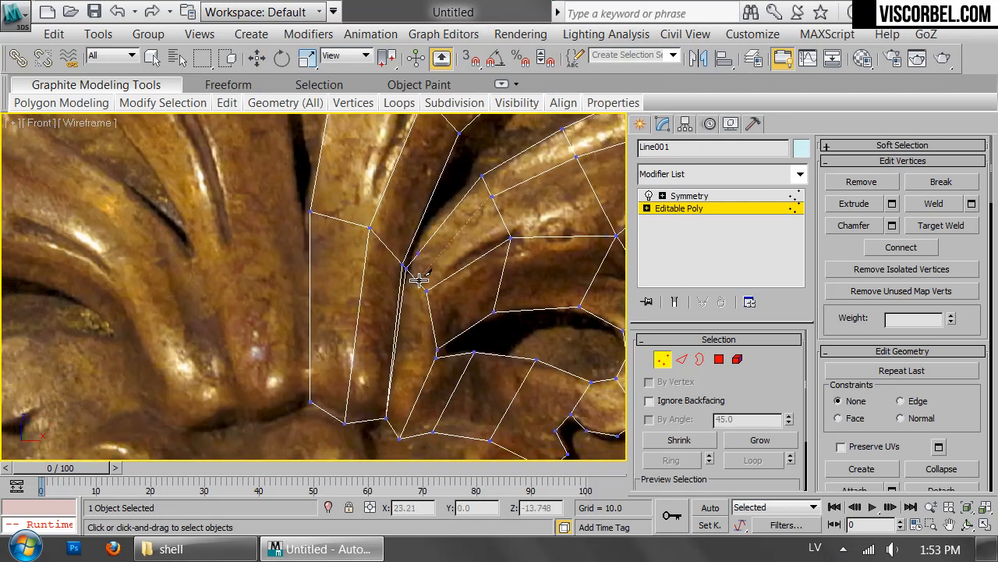
click(414, 277)
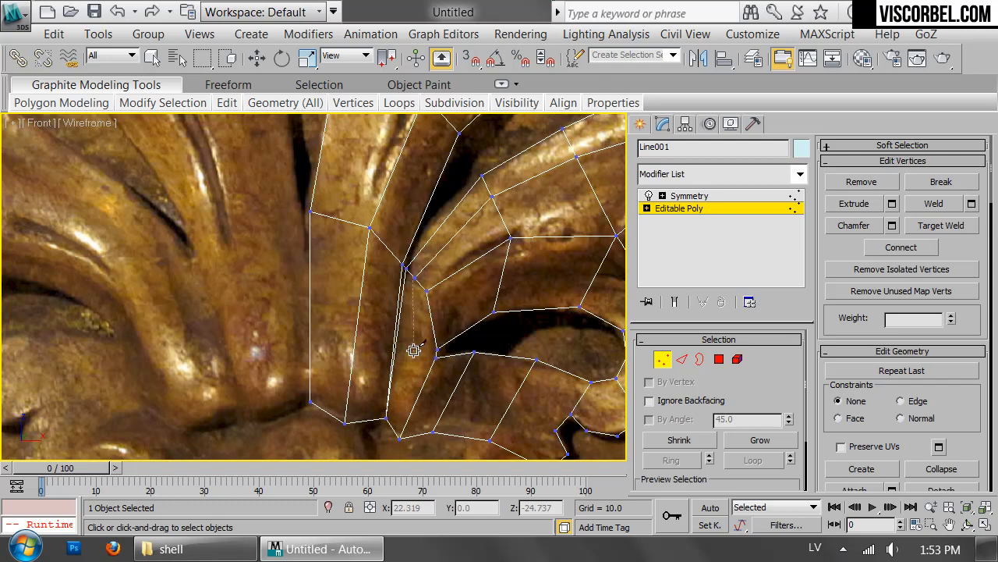
click(389, 424)
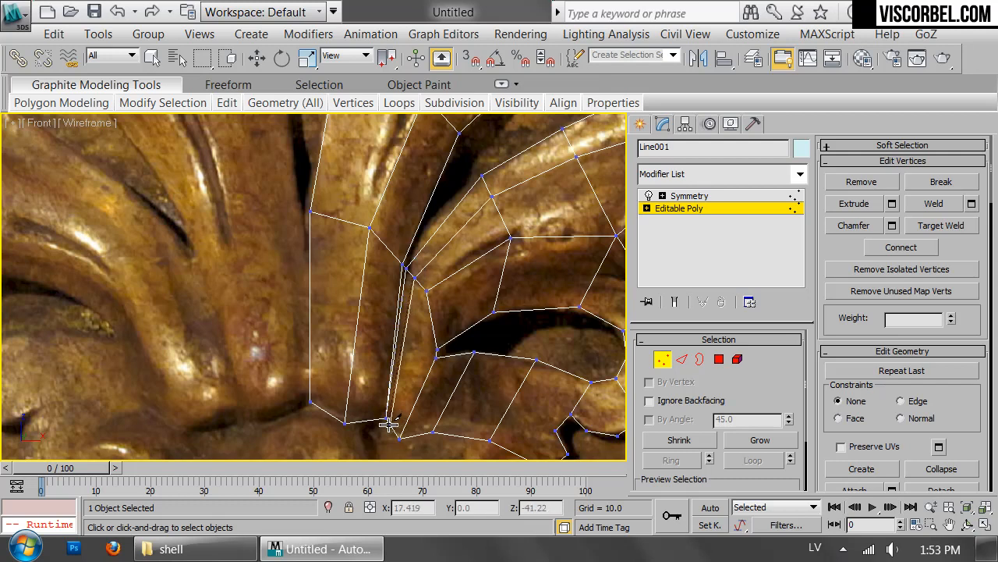
Cut an edge from the inner vertex of the middle lobe's lower edge down to the bottom outline
middle_drag(544, 284, 356, 294)
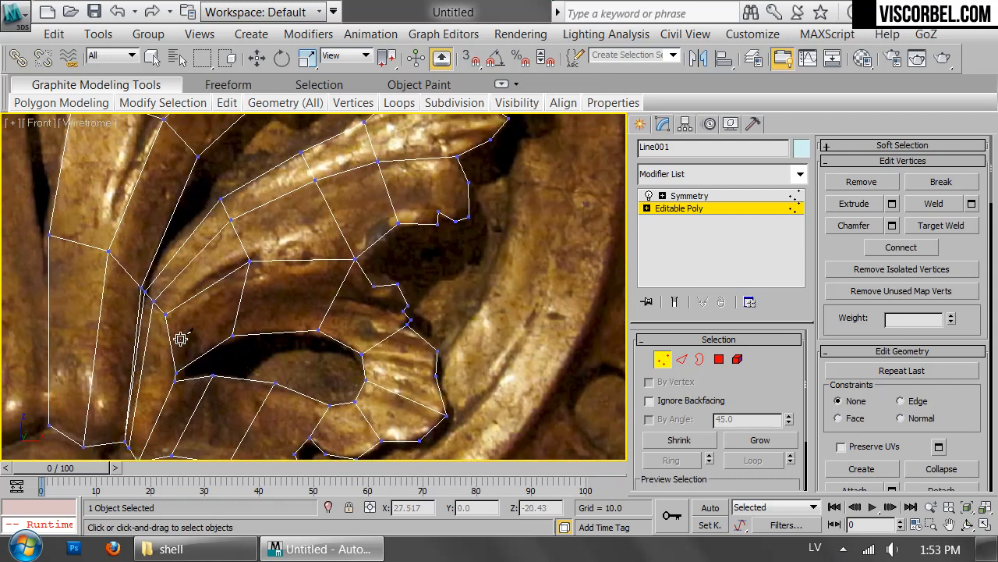
middle_drag(182, 339, 360, 263)
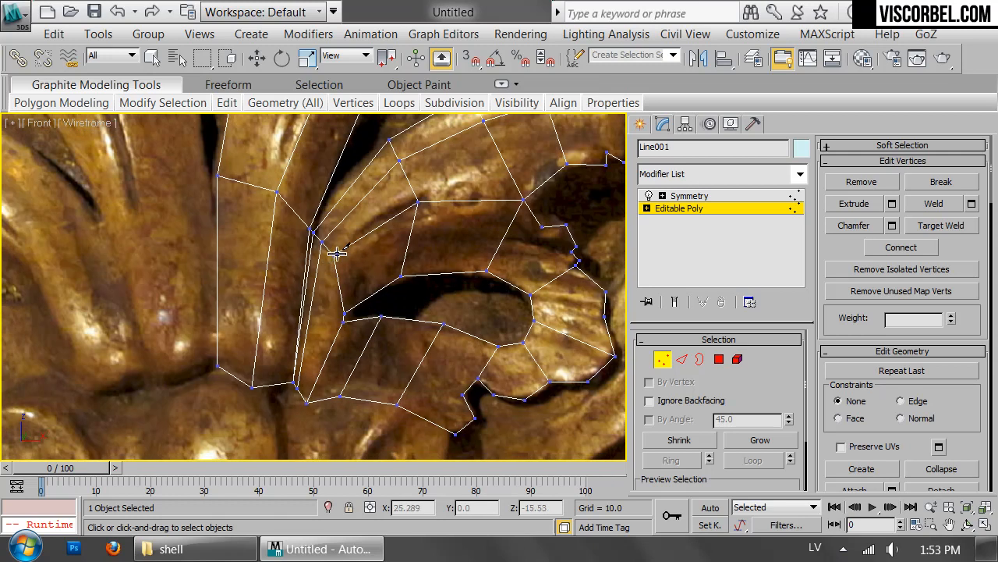
click(334, 256)
click(303, 391)
Cut an edge along the lower lobe above its opening, from the outer notch to the inner edge and down to the bottom outline
middle_drag(506, 287, 474, 305)
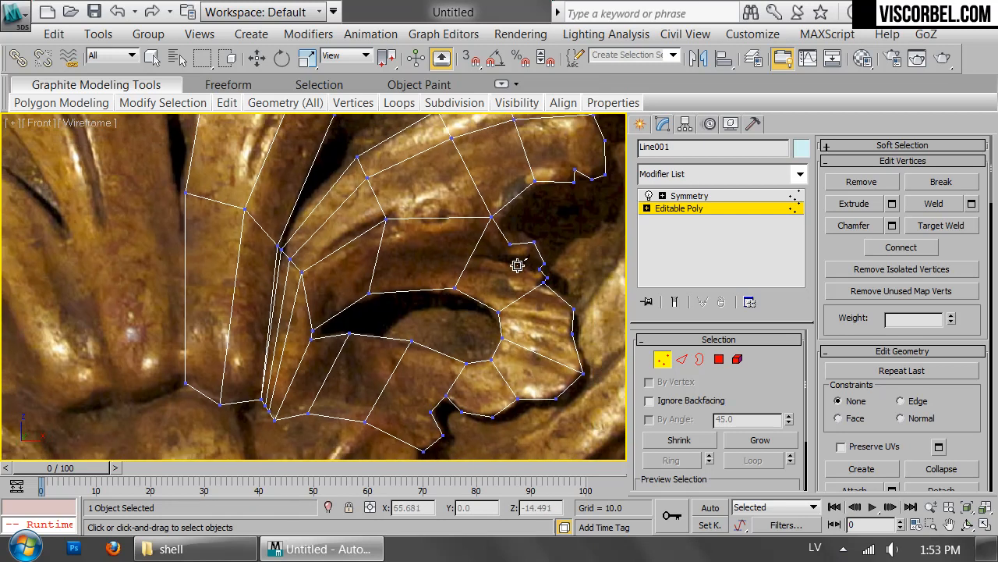
click(472, 255)
click(377, 256)
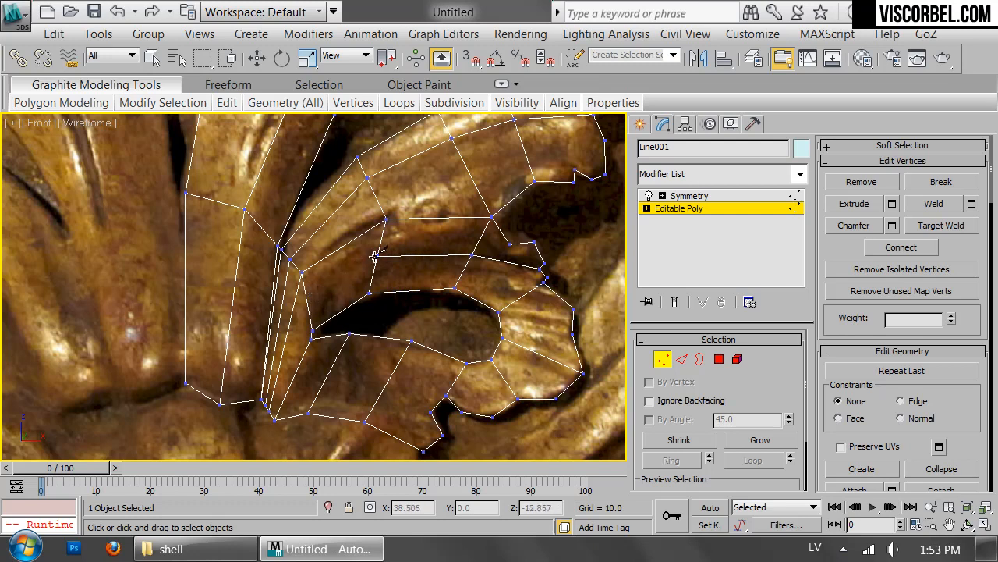
click(308, 301)
click(274, 419)
right_click(274, 419)
Cut edges from the outer end of the lower lobe's opening to the outline vertices around the lobe's tip
scroll(370, 321, up, 2)
middle_drag(369, 322, 451, 286)
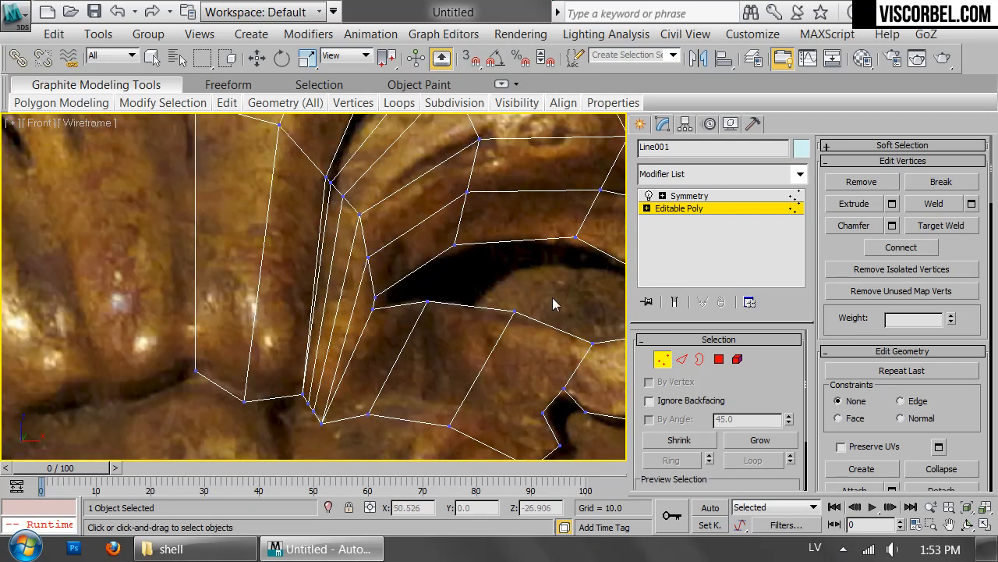
scroll(546, 305, down, 2)
middle_drag(546, 305, 346, 279)
click(481, 280)
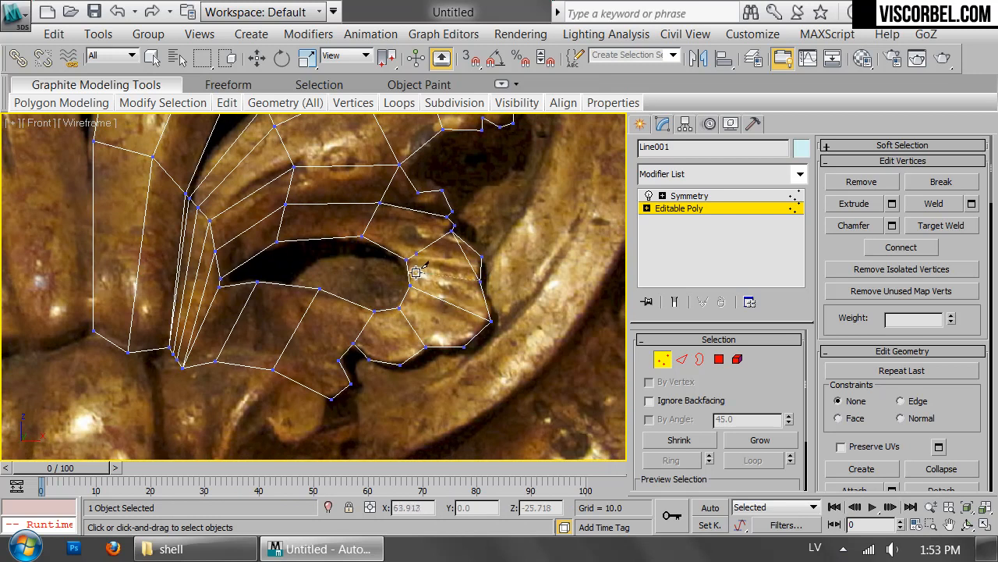
click(407, 272)
right_click(411, 271)
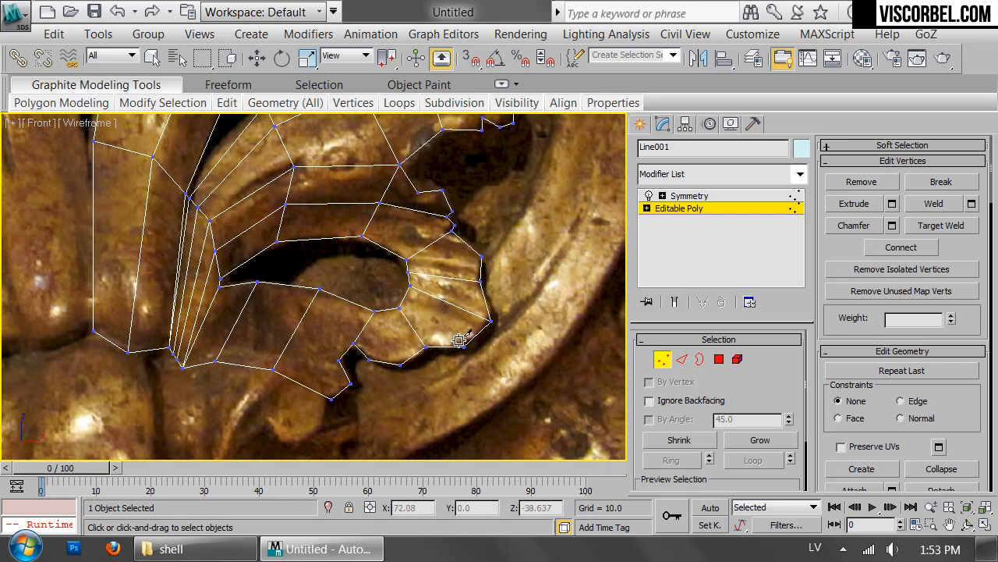
click(399, 361)
click(375, 310)
click(353, 343)
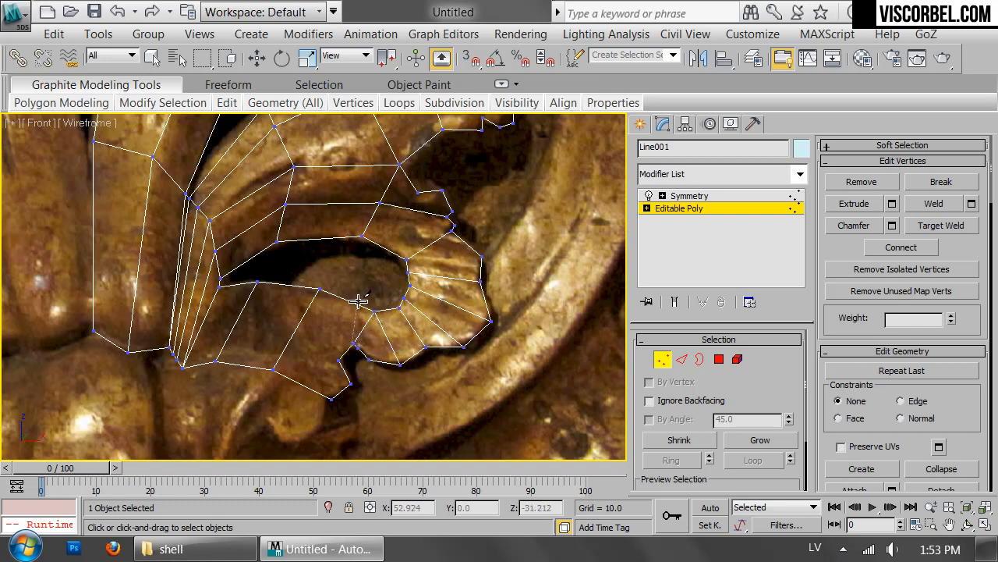
Remove the diagonal edge between the lower edge of the lower lobe's opening and the outline notch beneath it
key(2)
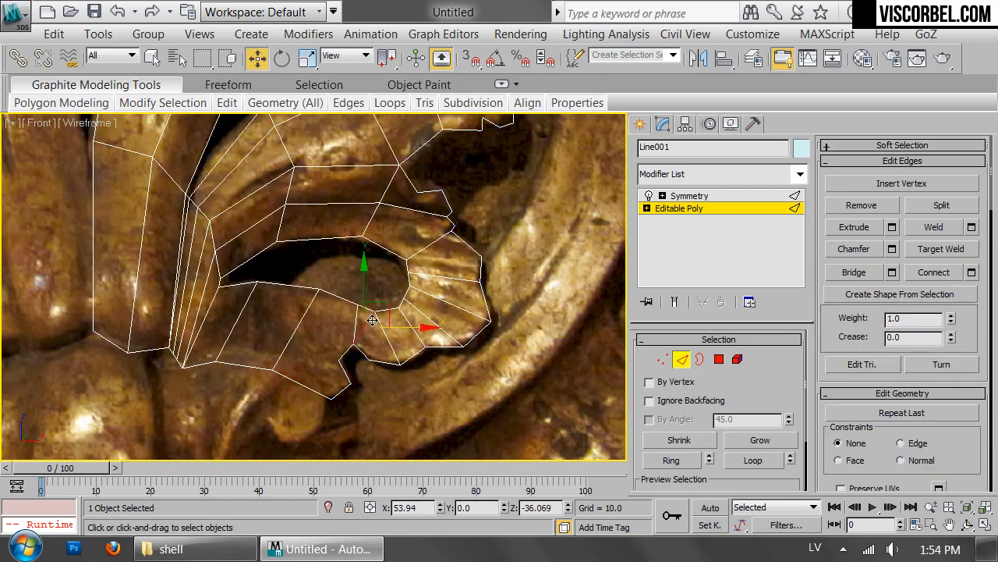
right_click(365, 259)
click(347, 304)
Reposition the vertices at the outer end of the lower lobe's opening to follow its rounded contour in the photo
scroll(362, 351, up, 3)
key(1)
click(448, 243)
scroll(455, 253, up, 2)
drag(468, 317, 477, 310)
click(475, 267)
drag(451, 261, 462, 263)
click(444, 283)
click(462, 297)
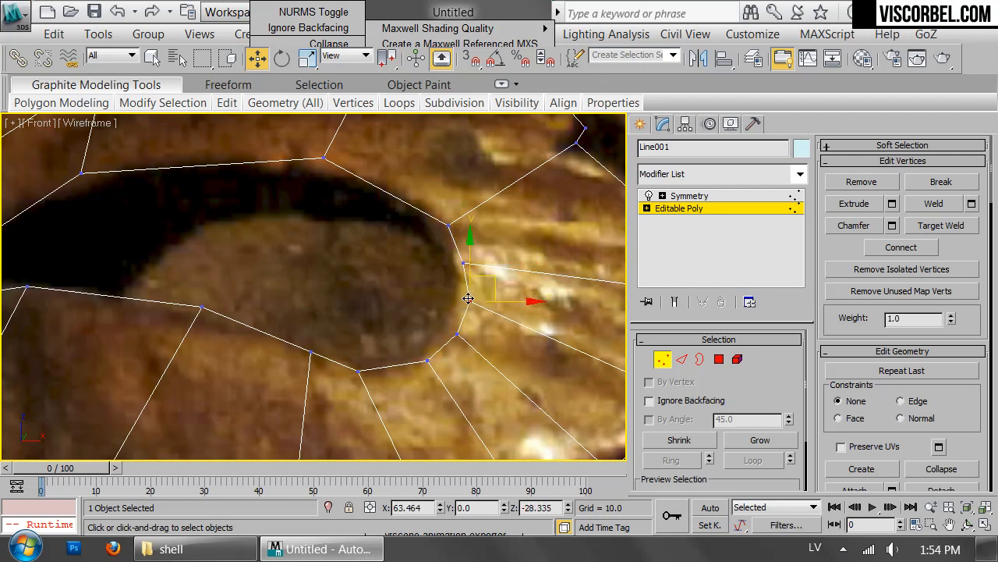
click(428, 360)
Cut an edge below the lower lobe's opening from the outline notch across the converging base edges to the centre line
scroll(409, 259, down, 5)
key(1)
scroll(390, 302, up, 2)
middle_drag(390, 302, 468, 296)
key(1)
right_click(532, 275)
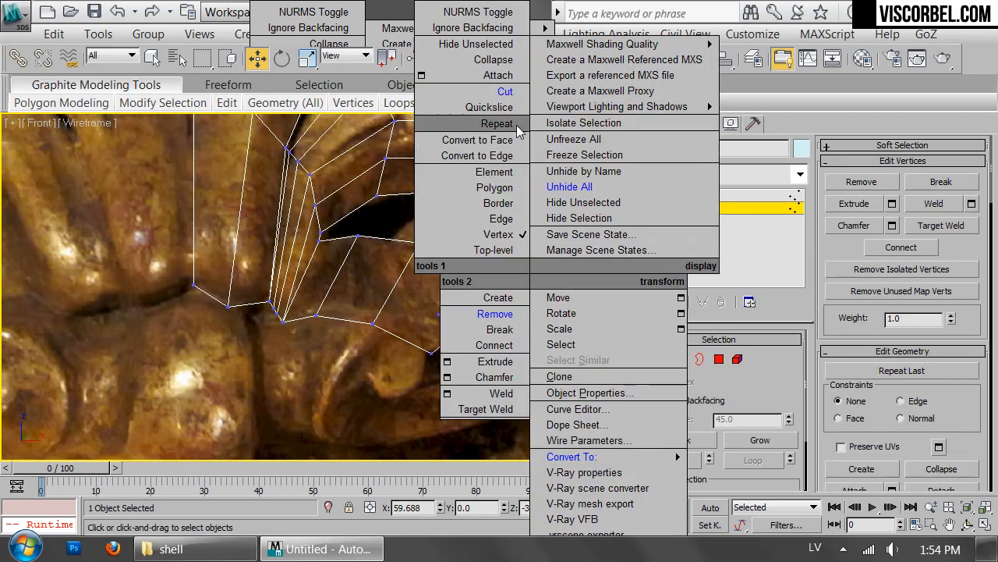
click(515, 92)
click(452, 300)
click(402, 273)
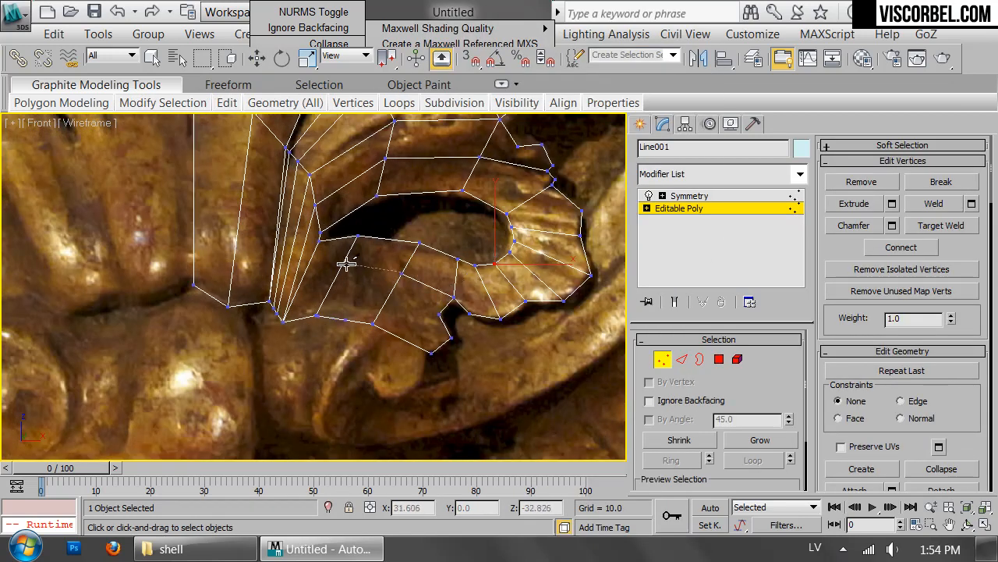
click(340, 266)
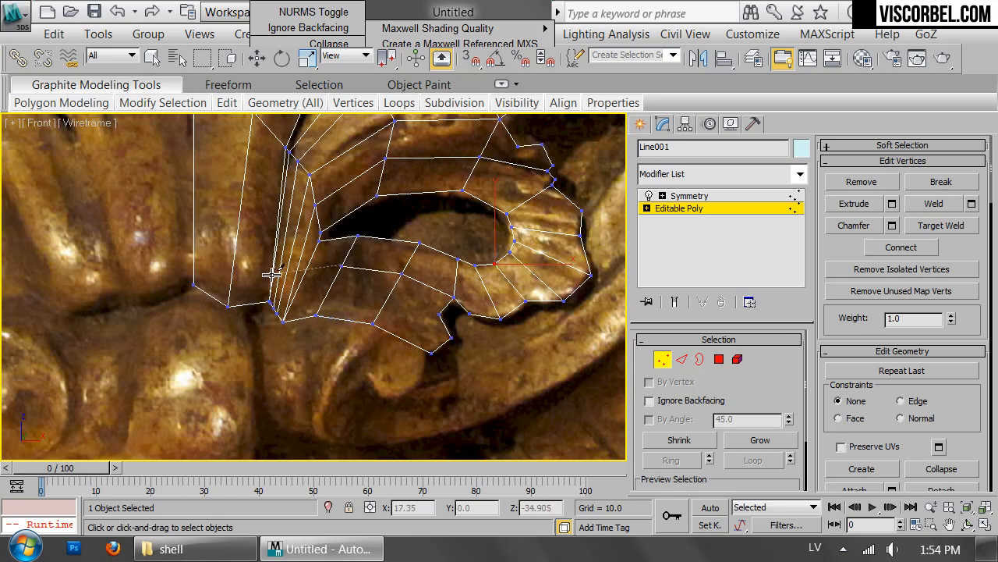
click(270, 275)
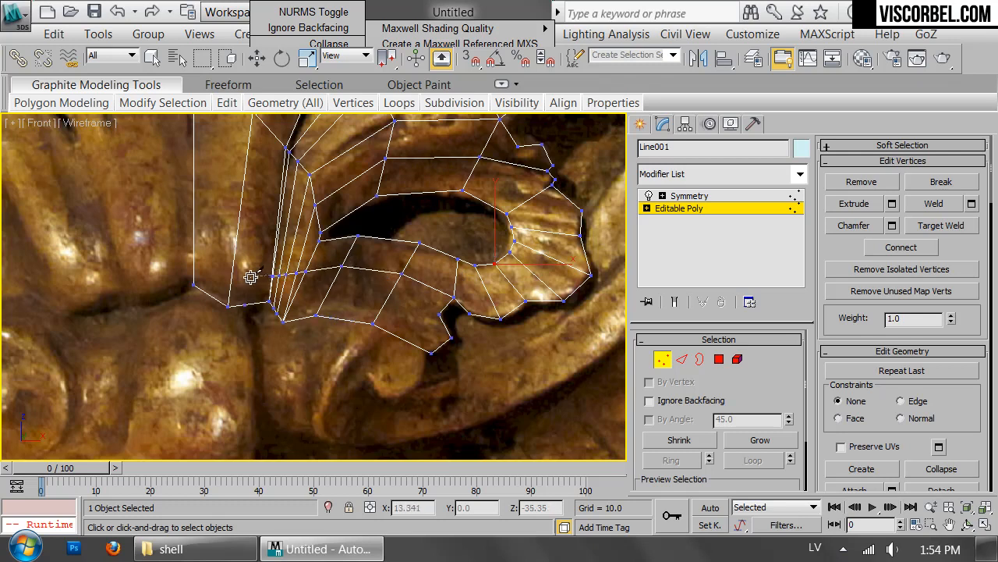
click(193, 247)
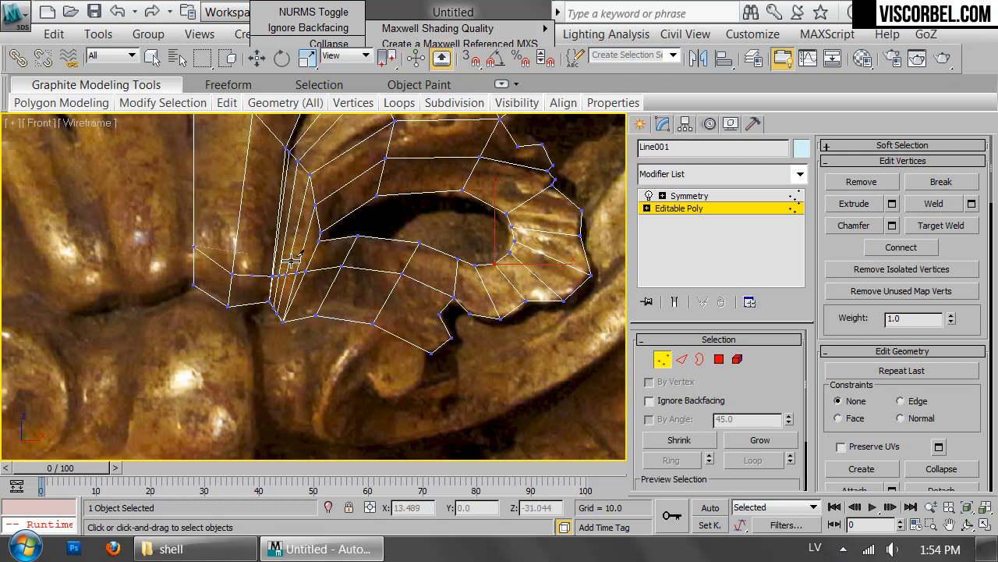
Cut a second edge beneath the previous one, from the neighbouring outline notch through the base edges to the centre line
click(441, 312)
click(387, 302)
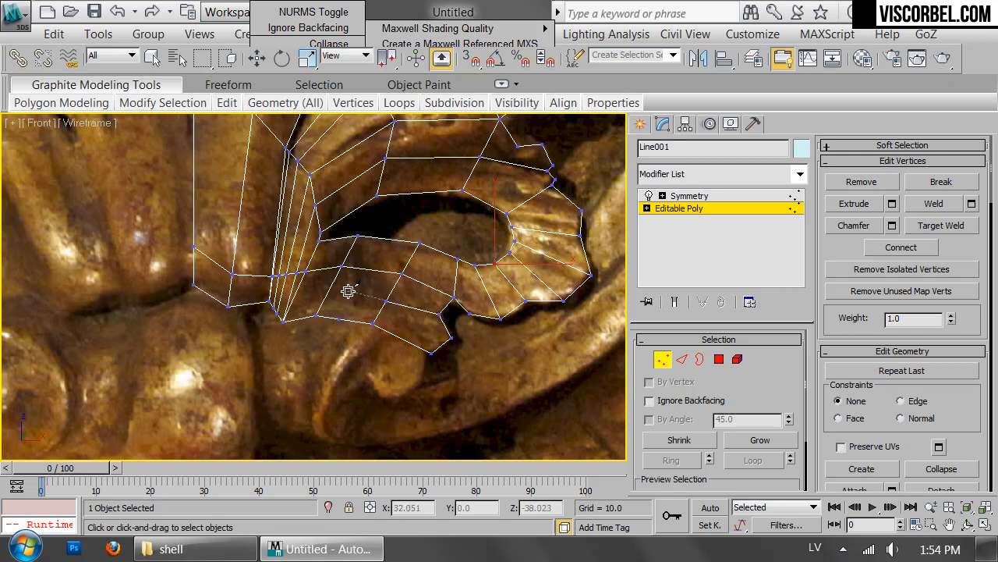
click(328, 293)
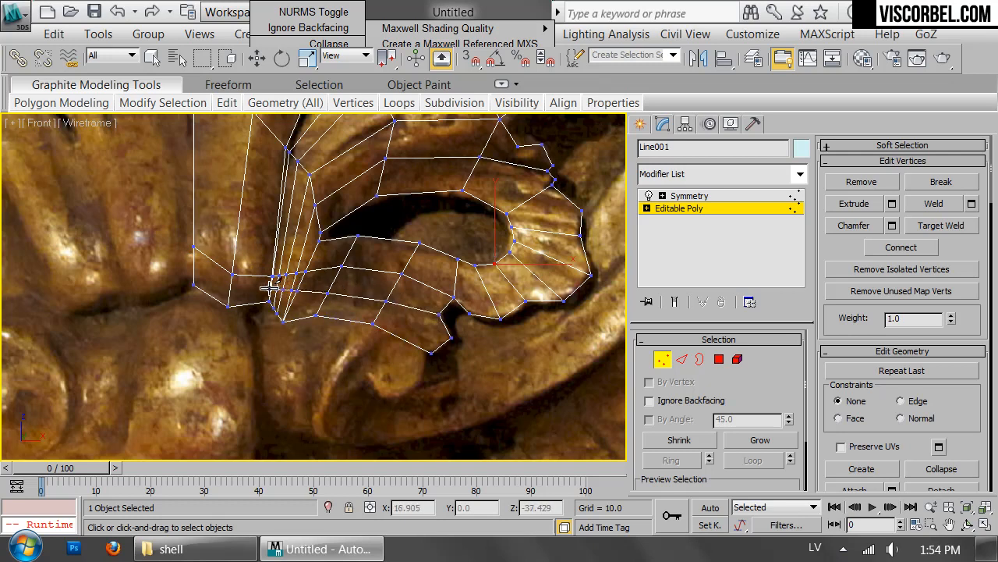
click(230, 290)
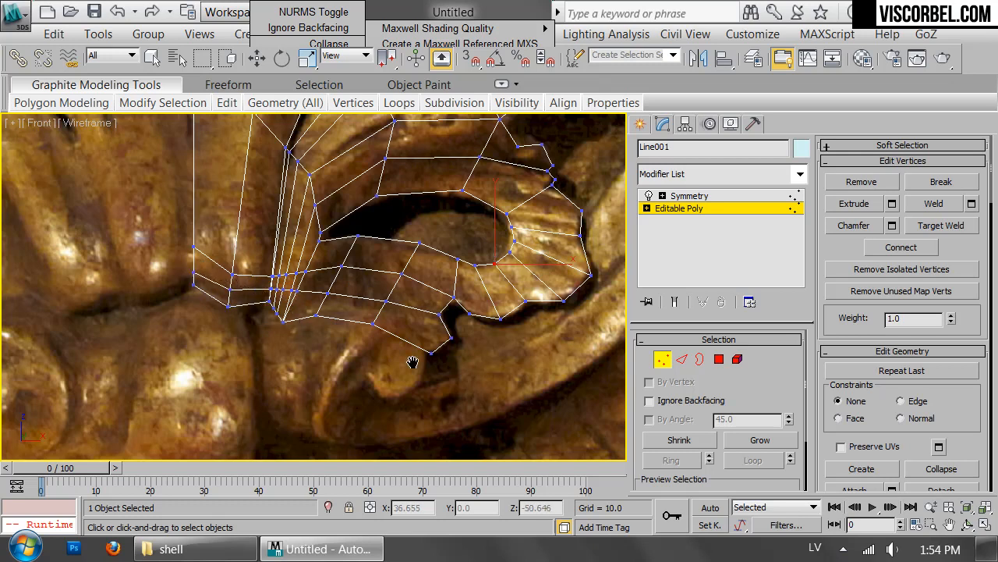
Adjust the tightly packed vertices where the two new cuts cross the converging edges at the ornament's base
scroll(322, 350, up, 4)
key(w)
middle_drag(208, 227, 492, 332)
drag(488, 366, 488, 367)
drag(480, 331, 500, 323)
drag(439, 316, 459, 336)
scroll(479, 237, down, 3)
middle_drag(479, 237, 460, 273)
scroll(461, 273, up, 3)
drag(487, 304, 398, 265)
click(533, 308)
scroll(510, 268, down, 6)
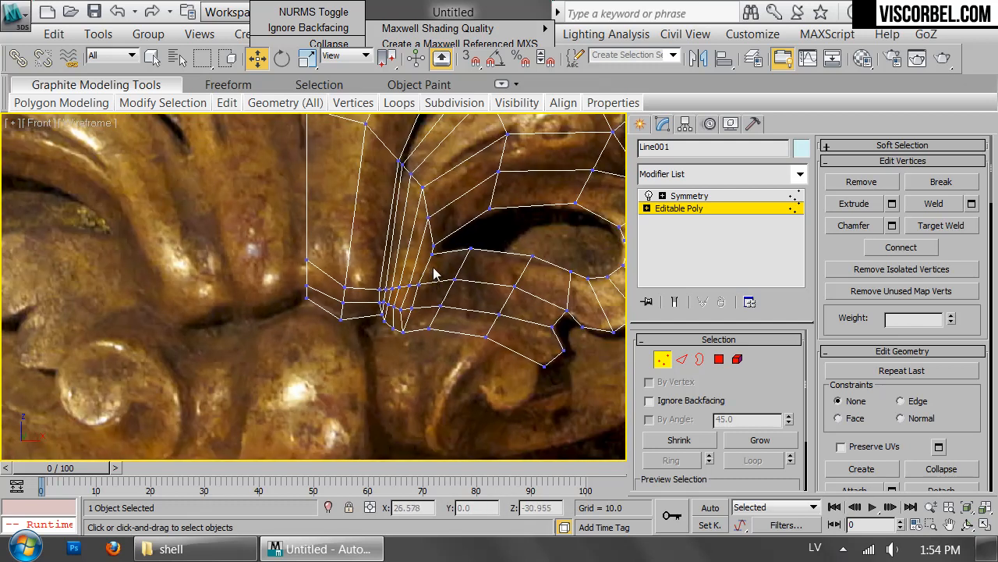
Cut an edge across the lower lobe from the corner of its upper outline to the top edge of its opening
scroll(328, 303, up, 5)
right_click(560, 274)
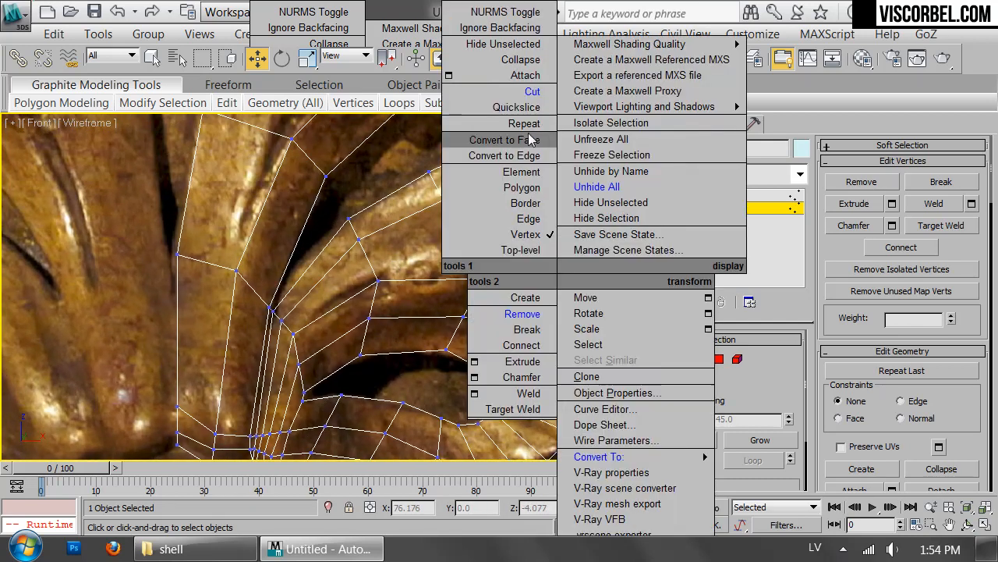
click(529, 91)
click(500, 305)
click(468, 359)
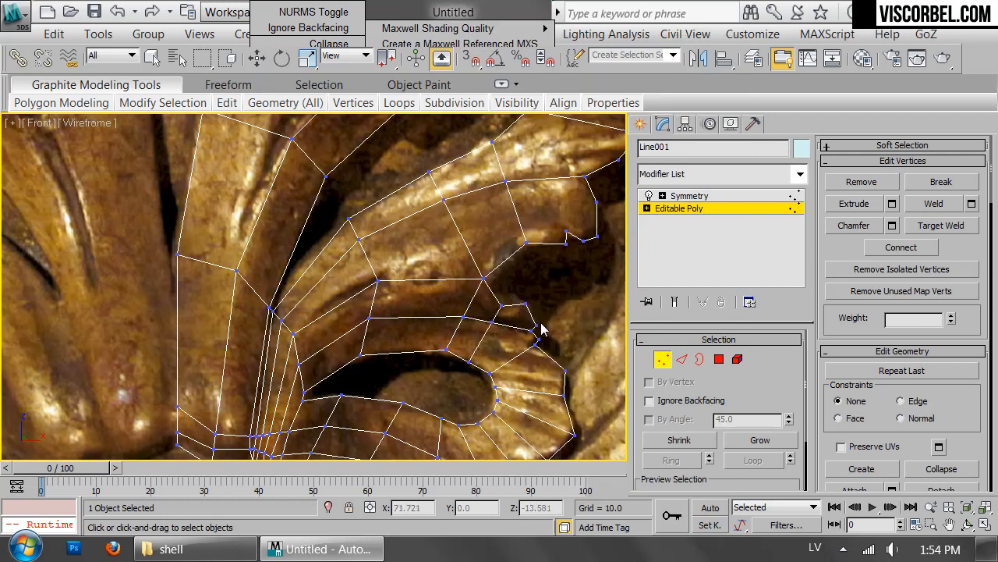
Target weld the extra vertex at the lower lobe's outer notch to its neighbour and shift the outline corner above it outward
scroll(469, 249, up, 6)
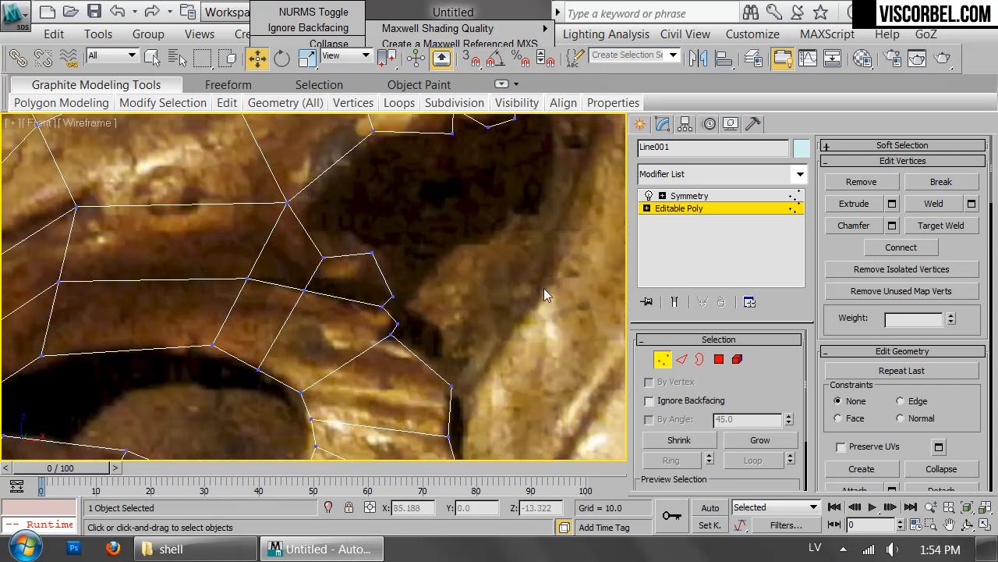
right_click(538, 275)
click(493, 409)
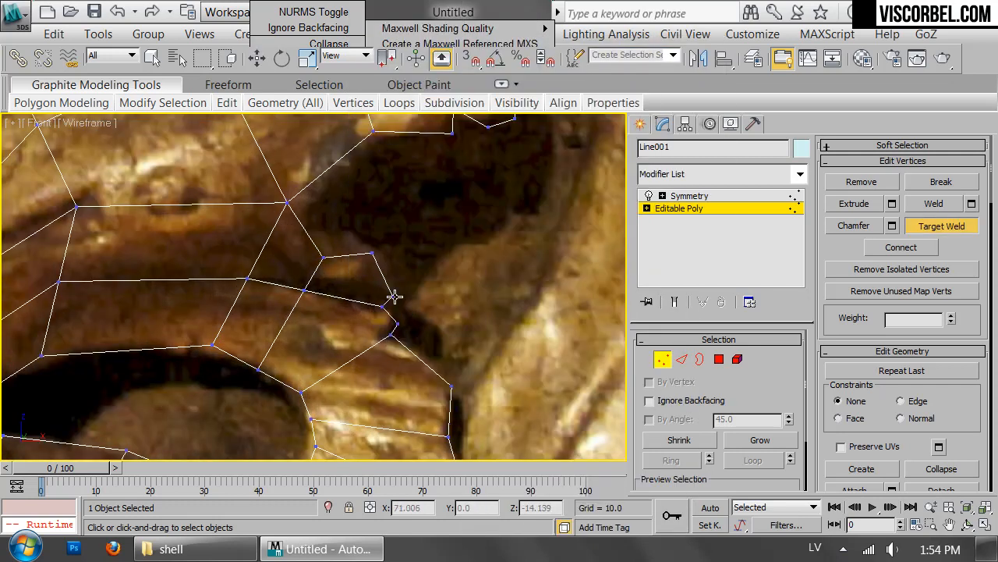
click(382, 304)
key(w)
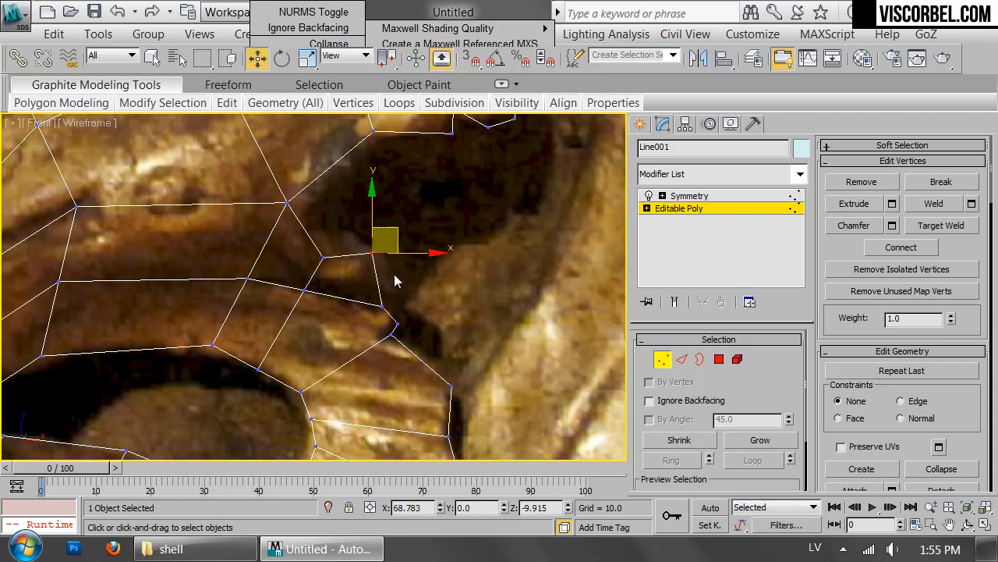
click(372, 253)
drag(392, 236, 406, 242)
Review the whole mesh against the reference photo with the ornament deselected, and return to its vertex editing
key(1)
click(441, 204)
scroll(441, 204, down, 2)
scroll(445, 232, down, 3)
scroll(499, 341, up, 3)
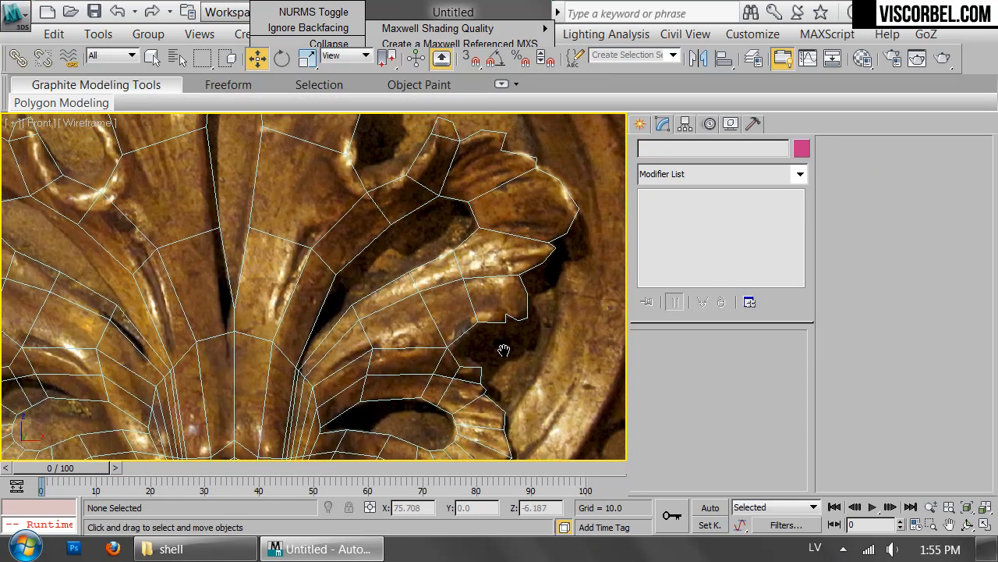
click(542, 307)
right_click(554, 253)
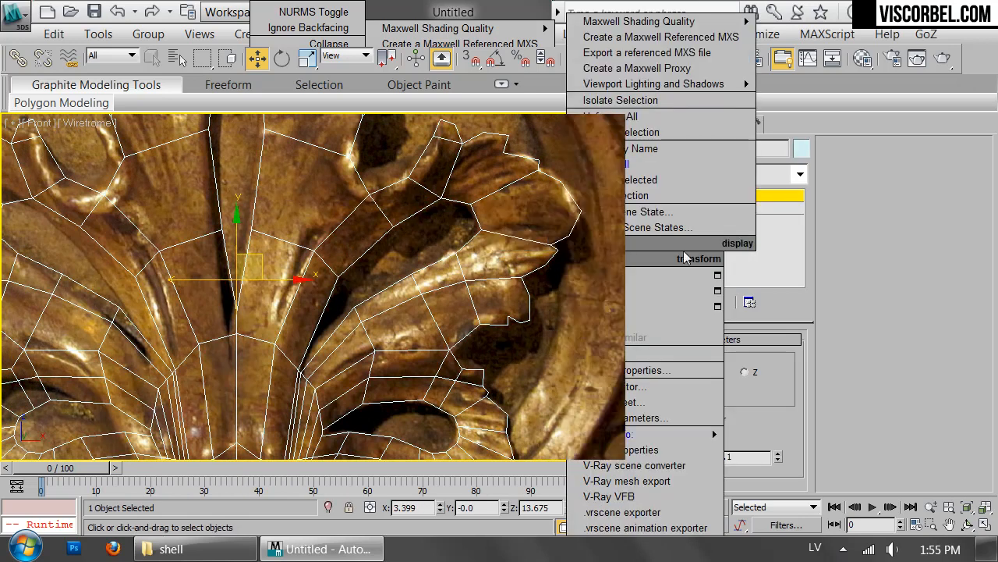
click(749, 208)
key(1)
Cut an edge along the middle lobe from its lower outline notch through the cross edges to the converging vertices at the base
right_click(580, 274)
click(536, 92)
scroll(430, 251, up, 3)
middle_drag(505, 327, 442, 253)
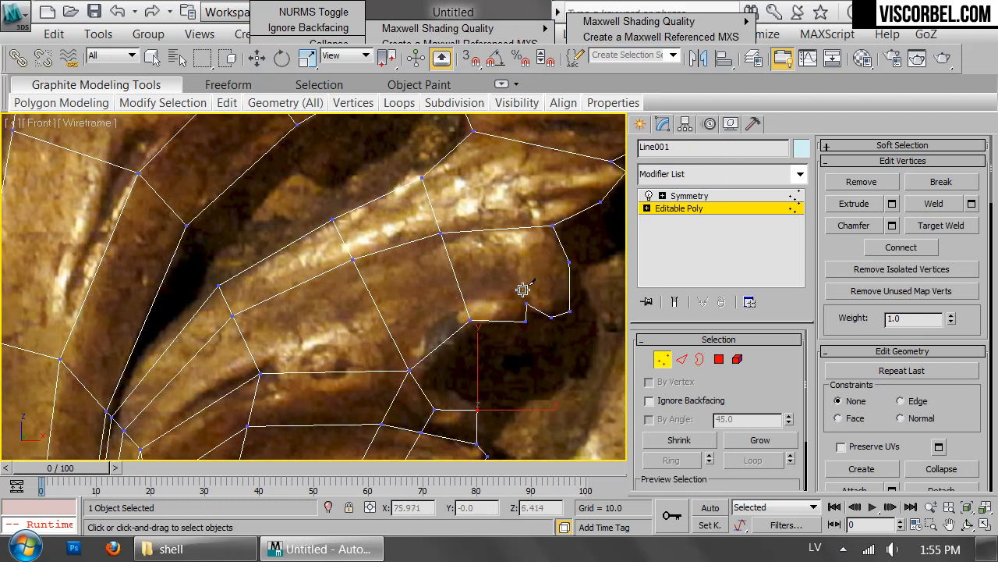
click(527, 303)
click(459, 288)
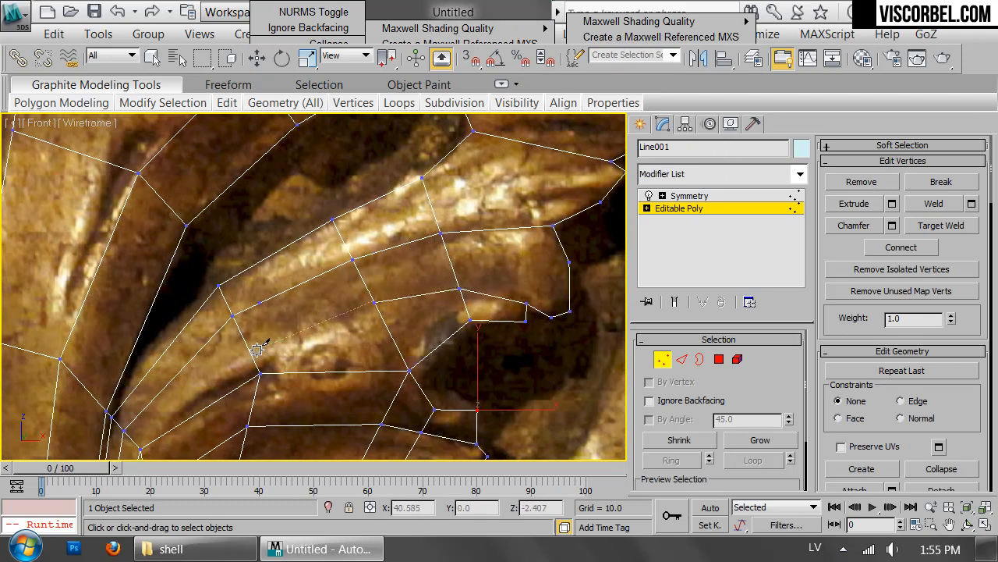
click(250, 374)
middle_drag(249, 373, 529, 228)
click(407, 294)
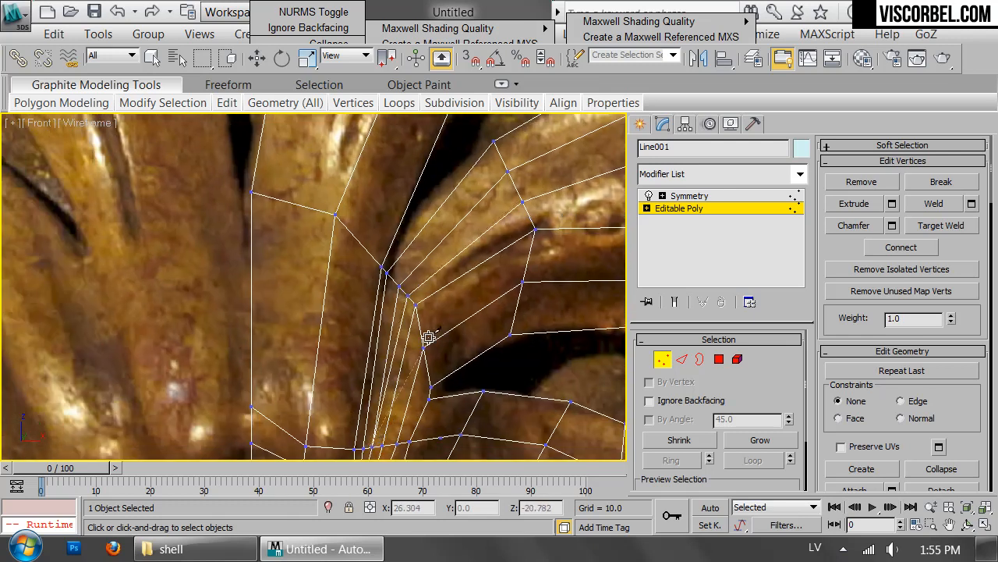
Adjust the vertices along the middle lobe's ridge so the new lengthwise edges are spaced evenly along the carving
scroll(486, 252, down, 4)
scroll(521, 205, up, 1)
scroll(526, 186, up, 3)
key(w)
click(446, 272)
click(430, 231)
drag(444, 205, 439, 199)
click(518, 207)
drag(543, 181, 540, 173)
Cut a cross edge from the outline corner below the middle lobe's tip up through the upper lobe to the hook's outer corner
scroll(487, 247, down, 2)
right_click(592, 280)
key(Escape)
scroll(490, 366, up, 5)
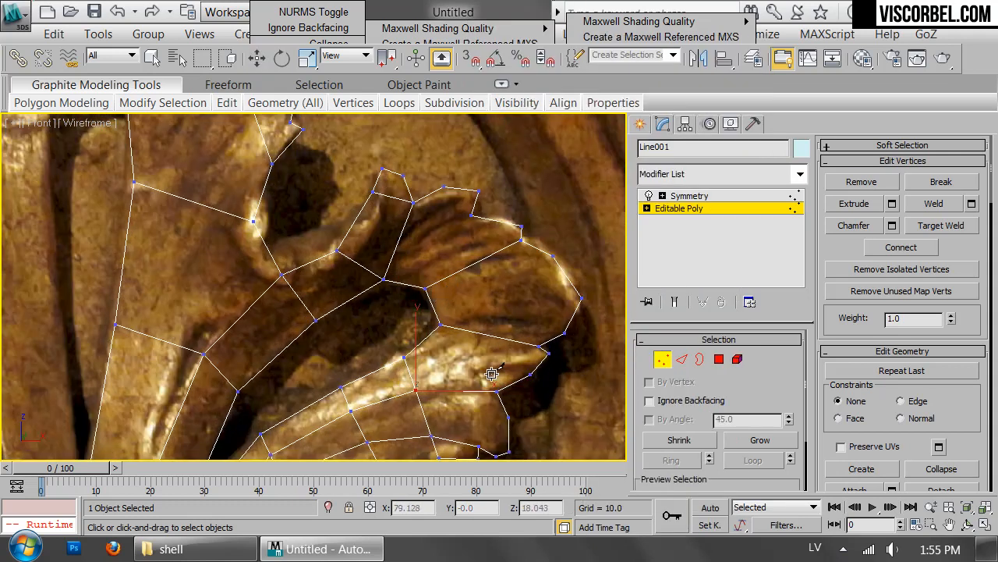
drag(494, 392, 494, 337)
click(504, 338)
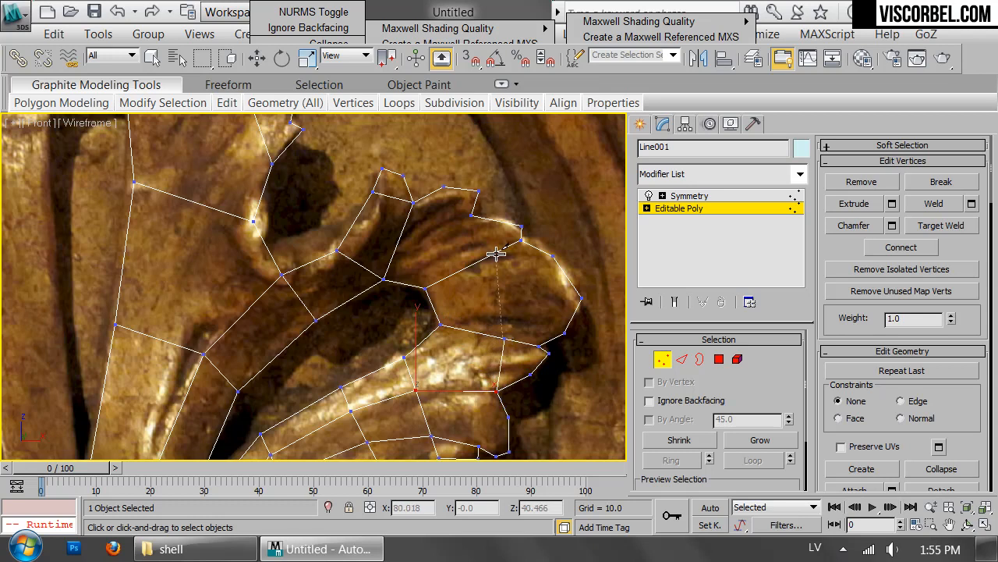
click(496, 254)
click(411, 203)
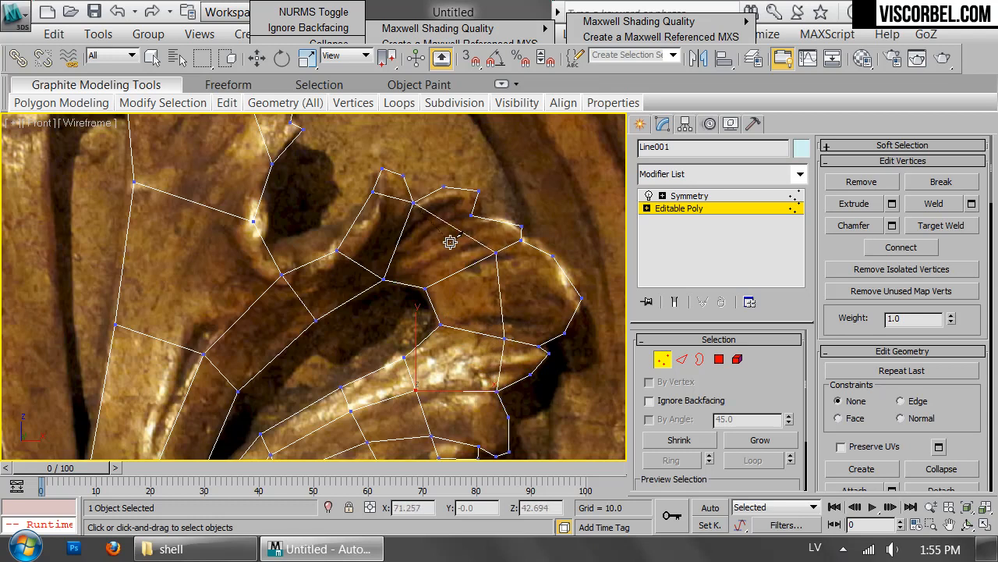
Cut radiating edges across the upper lobe from its outline corners through the cross edge to the opening's rim
click(400, 283)
click(555, 257)
click(429, 300)
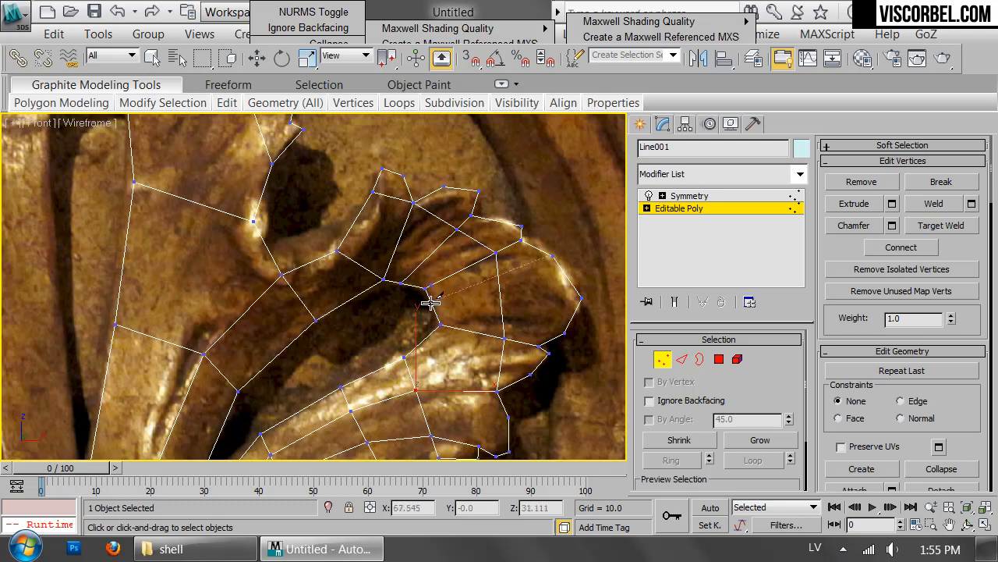
click(435, 309)
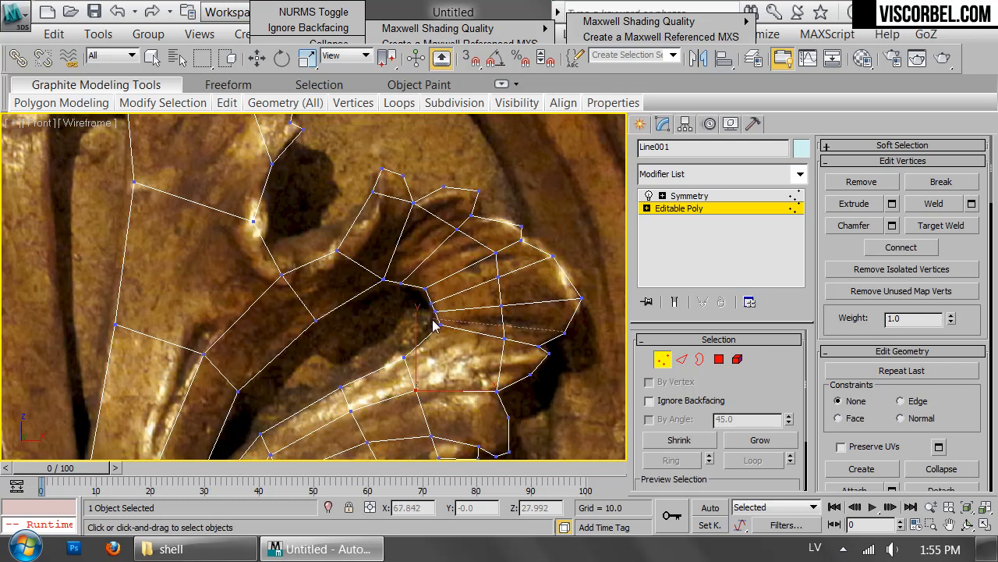
key(w)
Spread the bunched vertices around the lower part of the opening's rounded end to follow the photo
scroll(468, 324, up, 3)
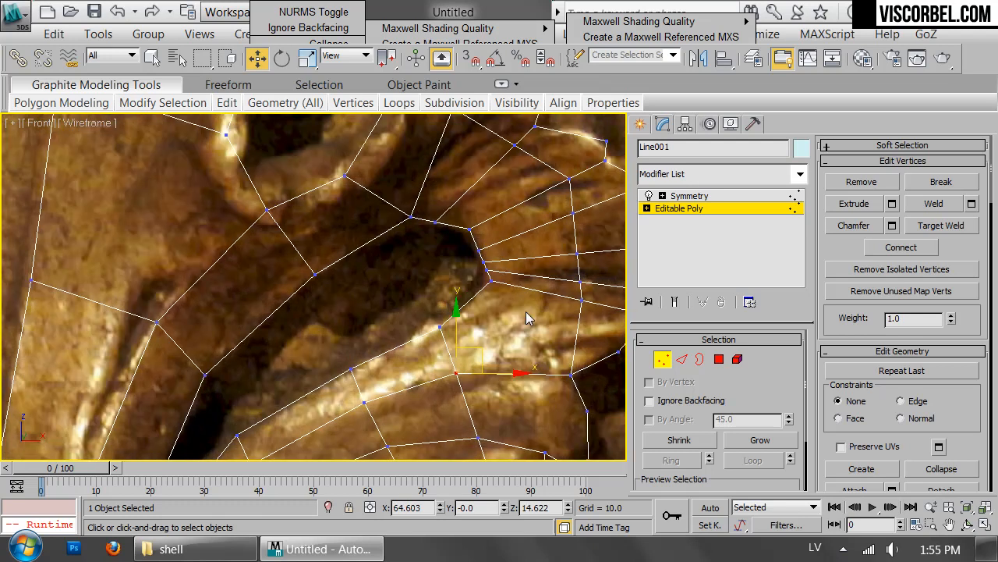
right_click(477, 328)
click(489, 279)
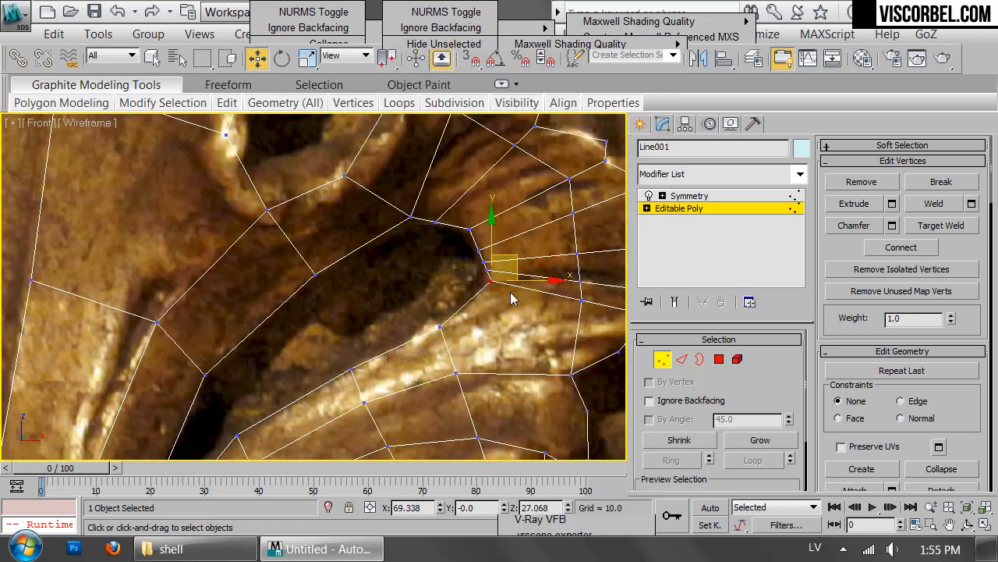
drag(512, 266, 488, 292)
scroll(490, 268, up, 3)
drag(485, 250, 516, 202)
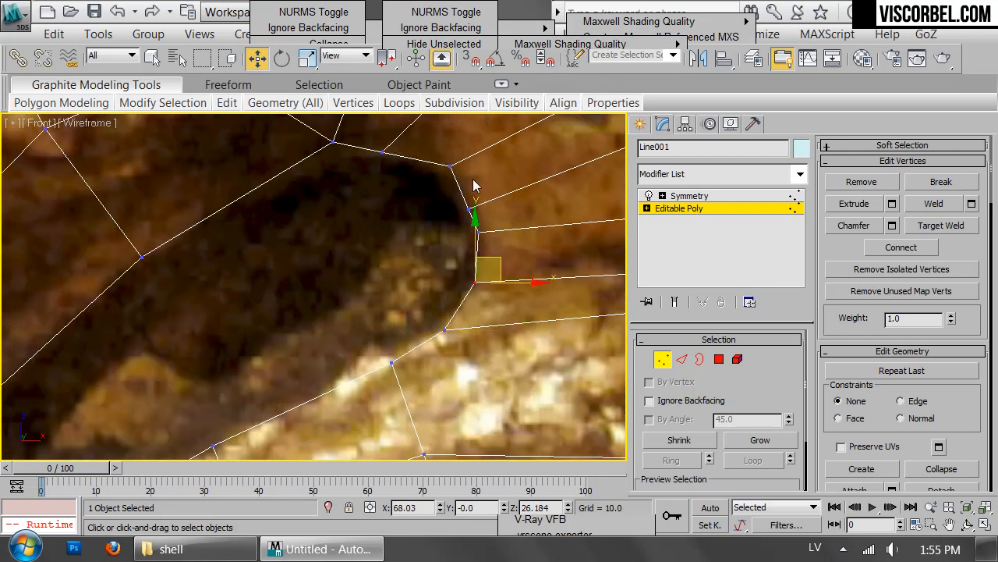
Reposition the vertices along the opening's upper rim, including the corner below the hook, to form a smooth curve
middle_drag(516, 203, 437, 291)
click(441, 304)
drag(441, 305, 381, 245)
drag(302, 233, 277, 254)
scroll(340, 303, down, 3)
middle_drag(572, 310, 576, 277)
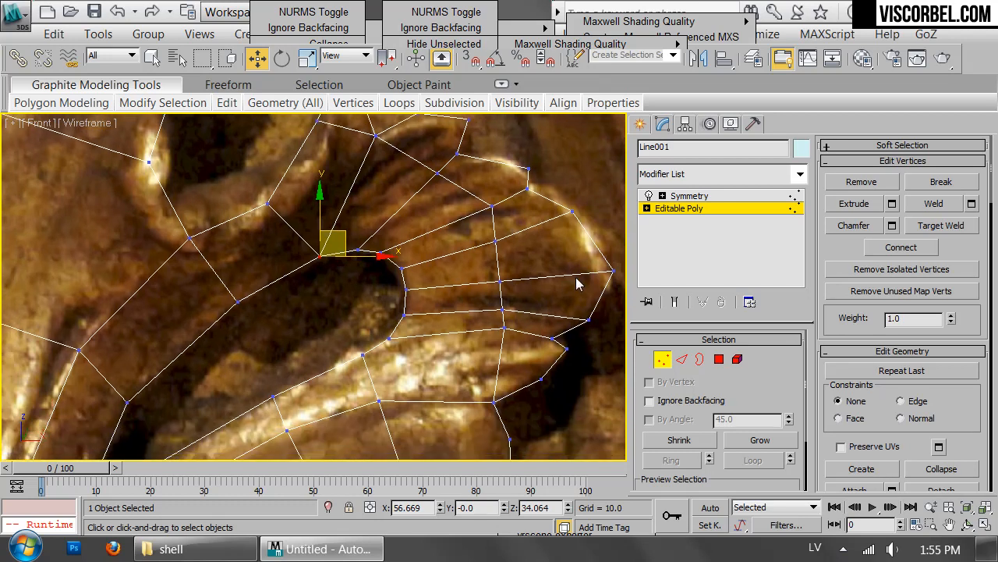
Shift the upper lobe's inner cross-edge vertices outward into an arc that follows the lobe's outline
drag(496, 286, 520, 283)
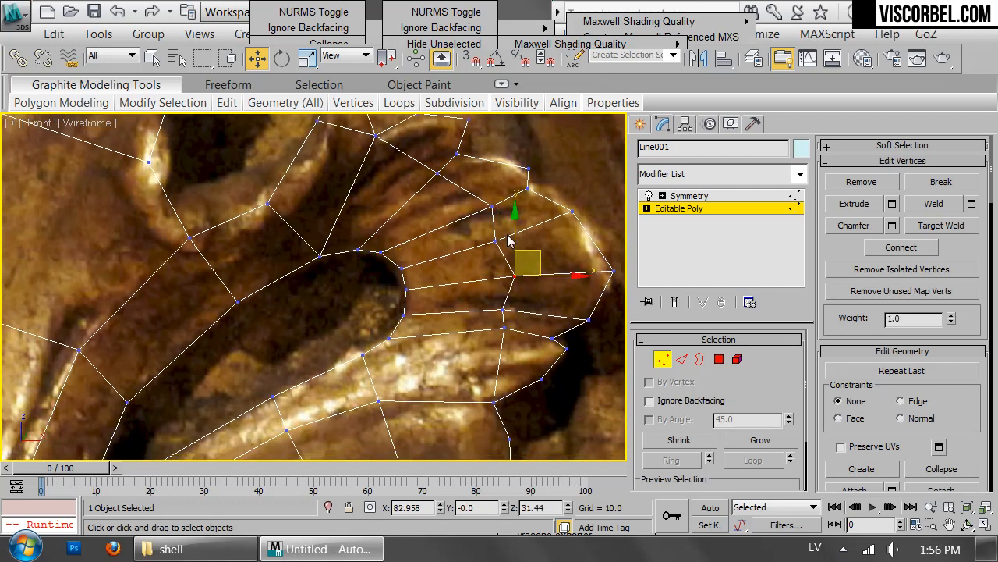
drag(496, 243, 513, 238)
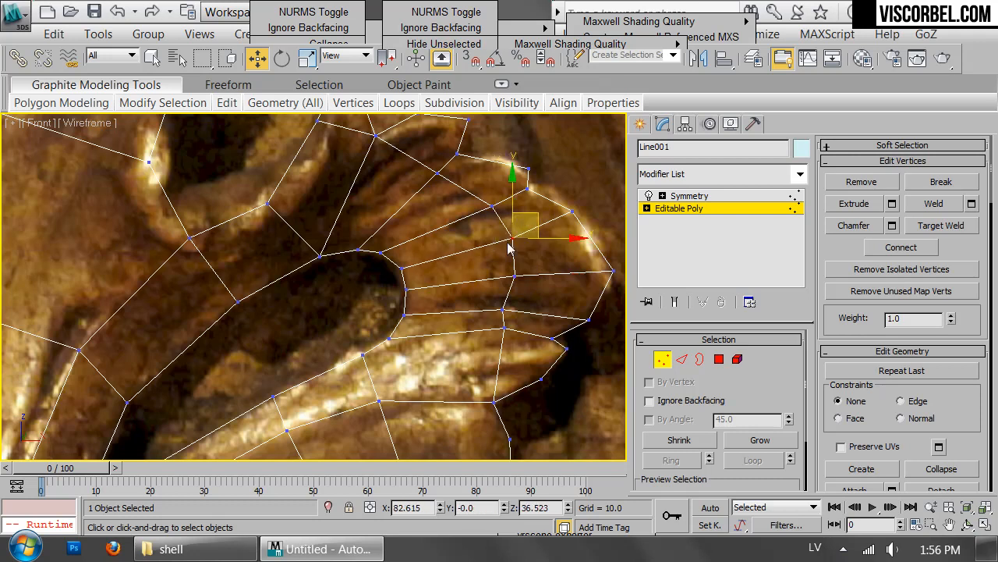
drag(503, 310, 509, 309)
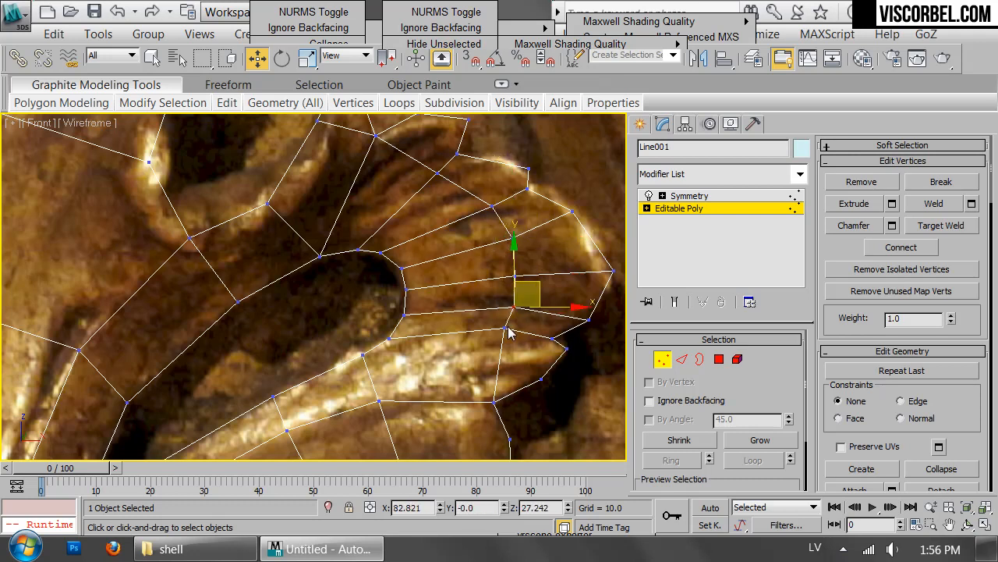
Cut an edge from the middle lobe's pointed tip along its upper side to the converging vertices at the base
right_click(495, 363)
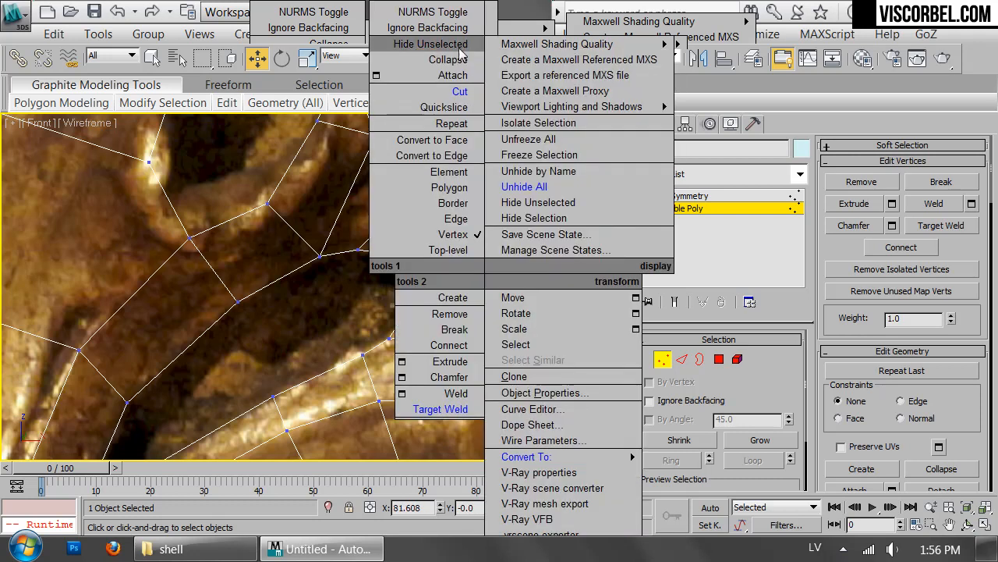
click(456, 92)
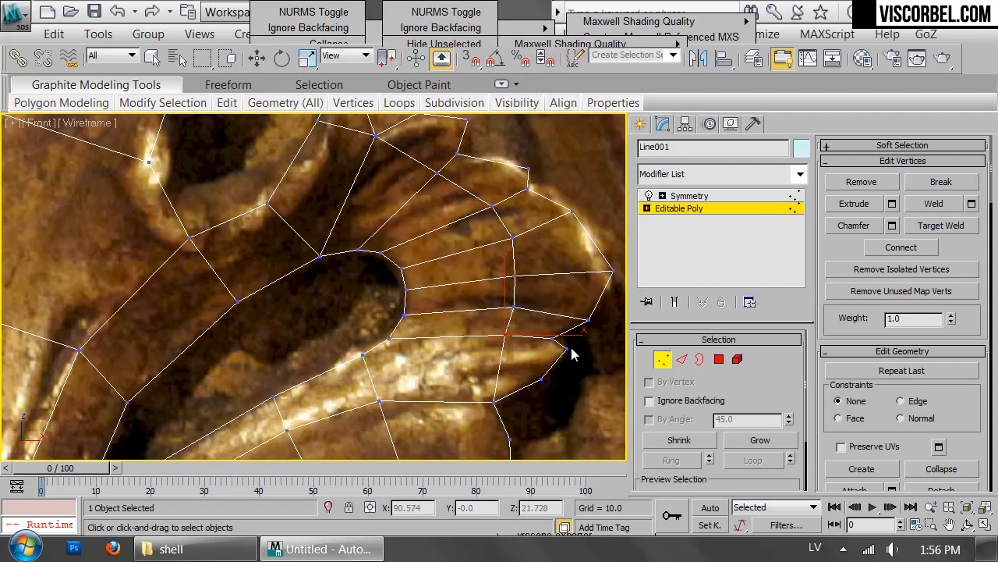
click(503, 352)
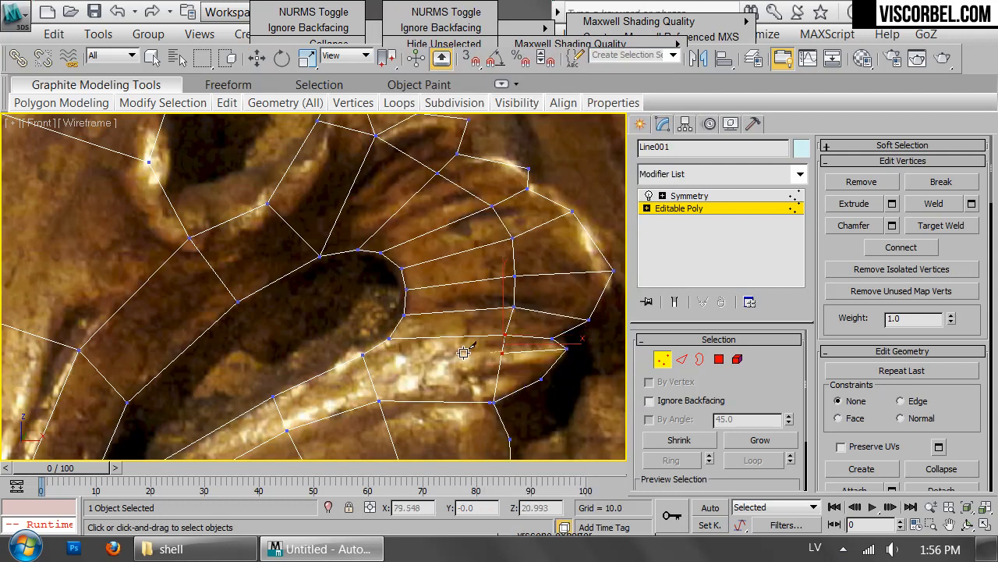
scroll(495, 309, up, 4)
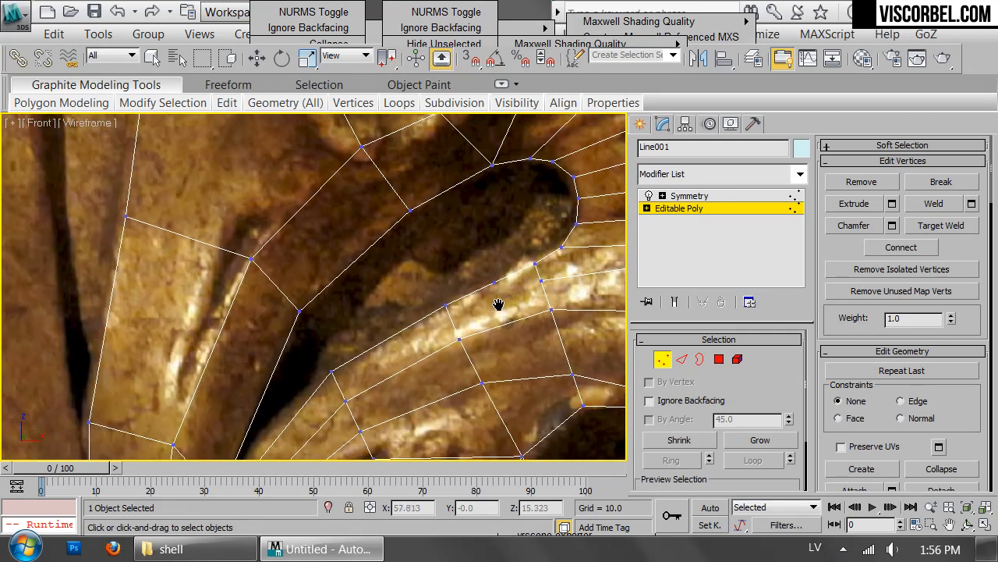
click(453, 324)
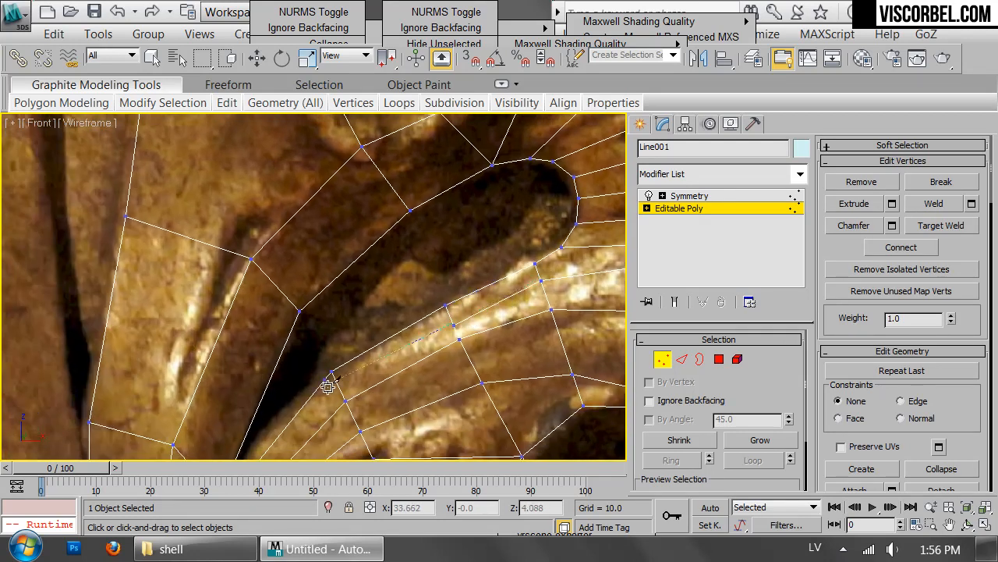
middle_drag(332, 396, 490, 223)
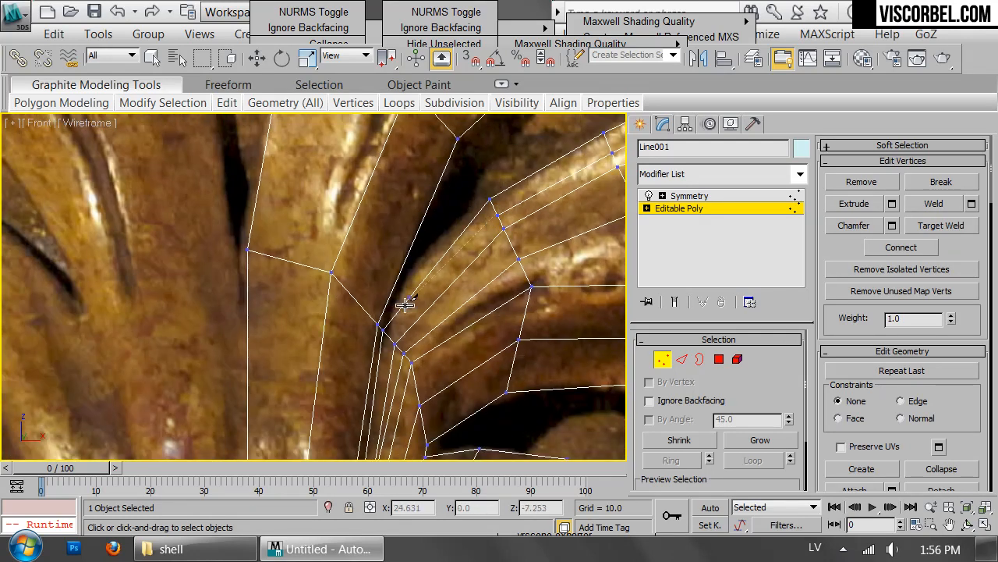
middle_drag(394, 396, 495, 268)
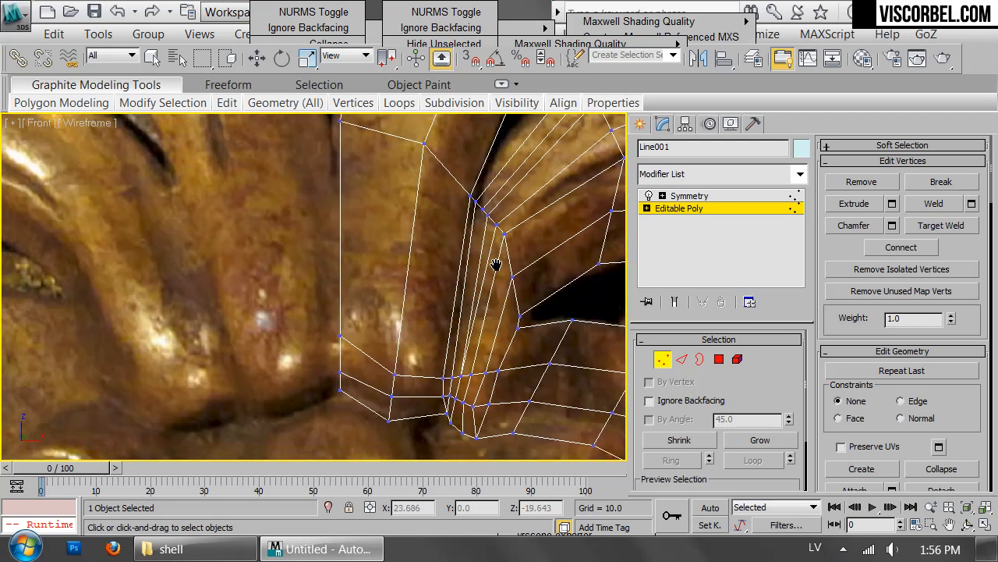
middle_drag(544, 159, 403, 288)
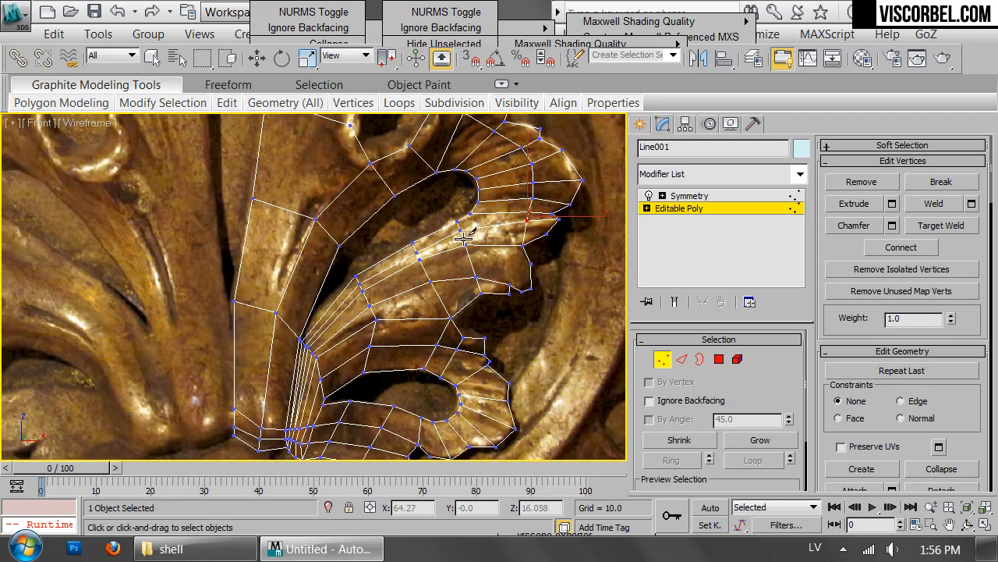
Cut an edge from the hook's tip through its root and down the middle of the curved stem to the ornament's base
scroll(418, 274, up, 3)
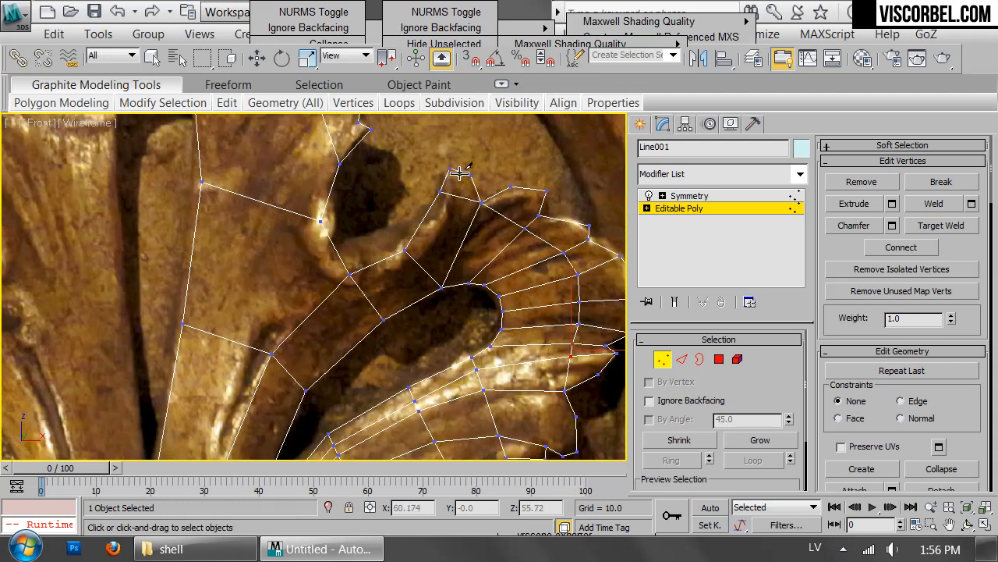
click(423, 267)
click(369, 300)
middle_drag(296, 397, 410, 255)
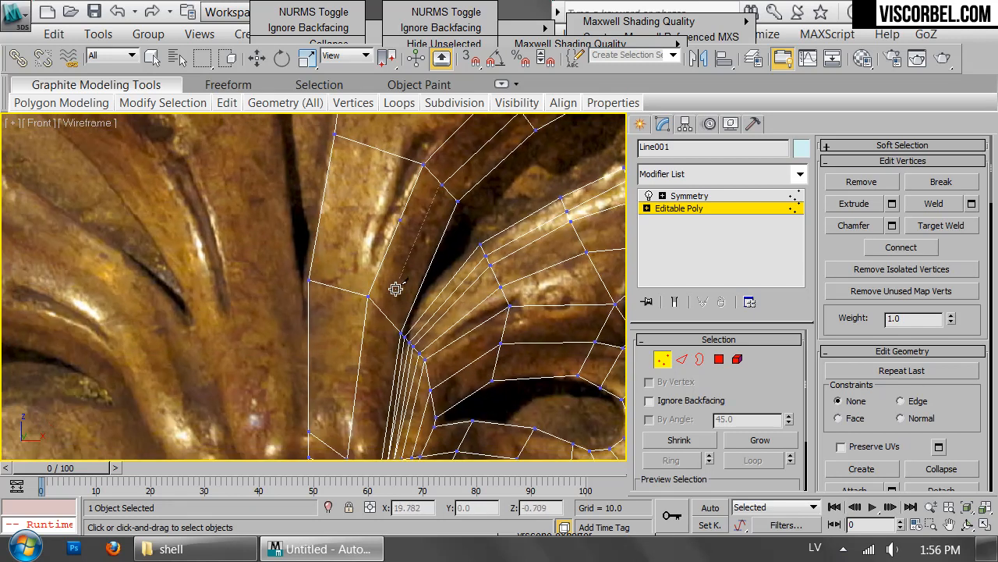
click(385, 314)
middle_drag(350, 450, 397, 282)
click(422, 320)
scroll(519, 150, up, 3)
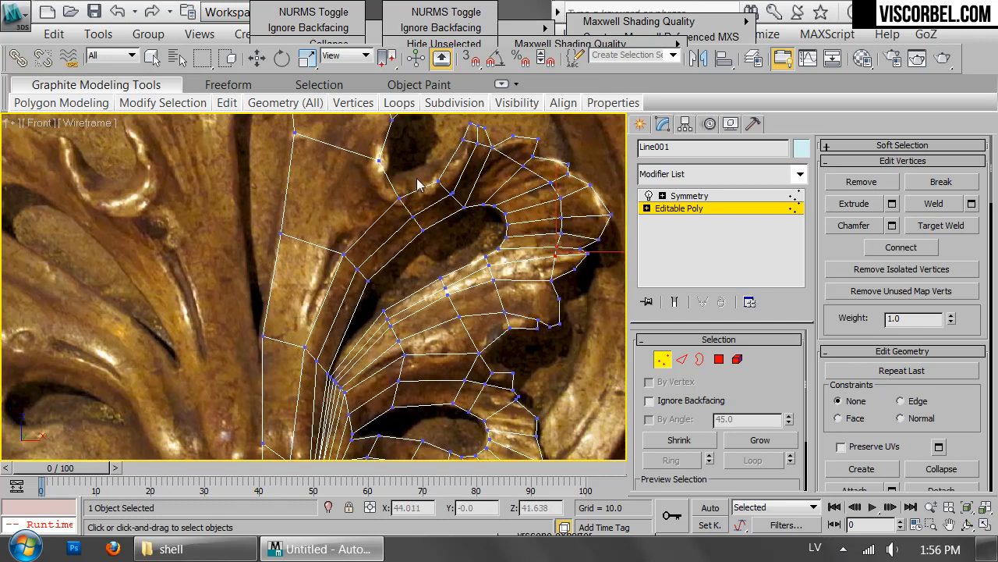
Shift the vertex where the new lengthwise edge turns at the hook's root, and leave vertex editing
middle_drag(415, 191, 396, 287)
scroll(395, 281, up, 2)
key(w)
drag(459, 283, 479, 313)
right_click(559, 299)
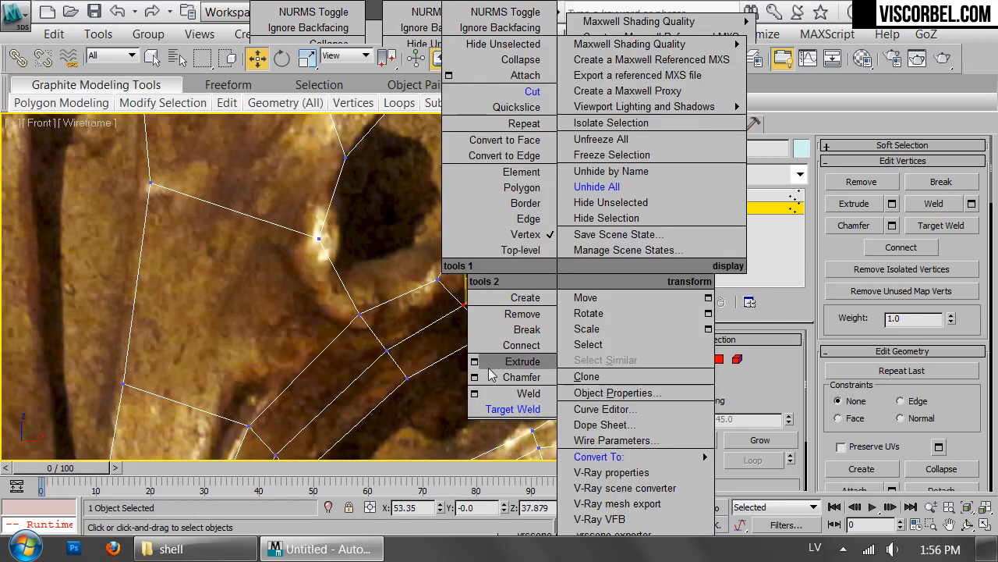
click(474, 393)
drag(330, 292, 343, 292)
click(322, 337)
key(1)
scroll(511, 236, down, 2)
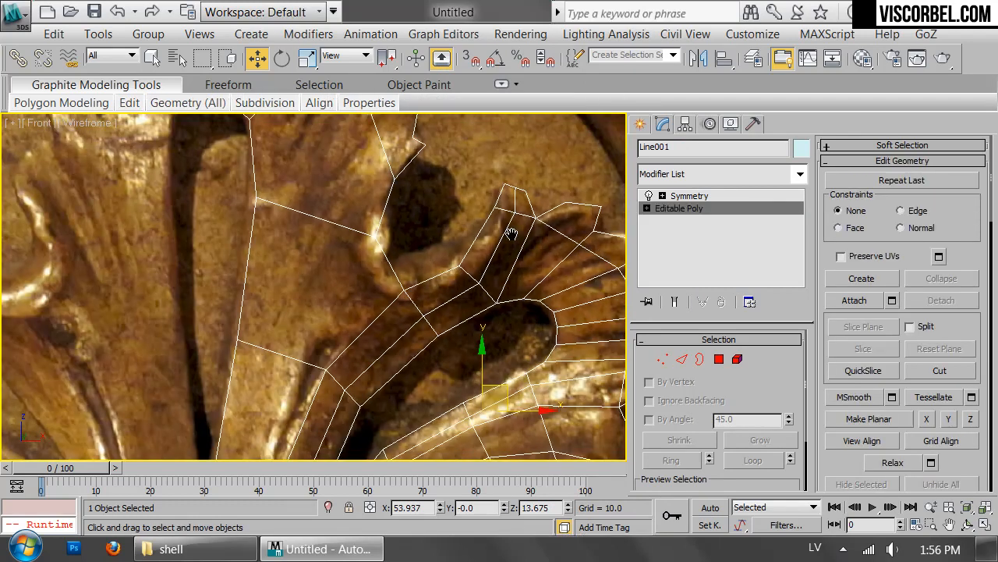
Raise the middle vertex at the hook's tip to round its end, and check the surrounding mesh
scroll(515, 243, down, 2)
scroll(397, 244, up, 4)
key(1)
drag(402, 229, 395, 215)
key(1)
scroll(370, 224, down, 4)
middle_drag(363, 243, 382, 226)
scroll(384, 218, up, 2)
Cut two more edges from the upper lobe's top outline corners through its inner cross edge to the opening's rim
key(1)
right_click(549, 274)
click(525, 93)
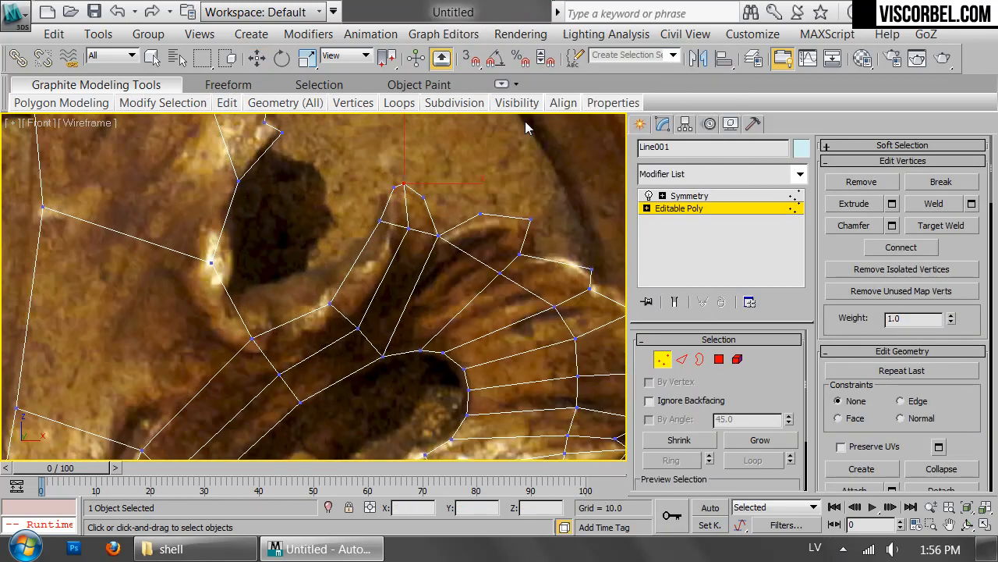
click(528, 219)
click(467, 253)
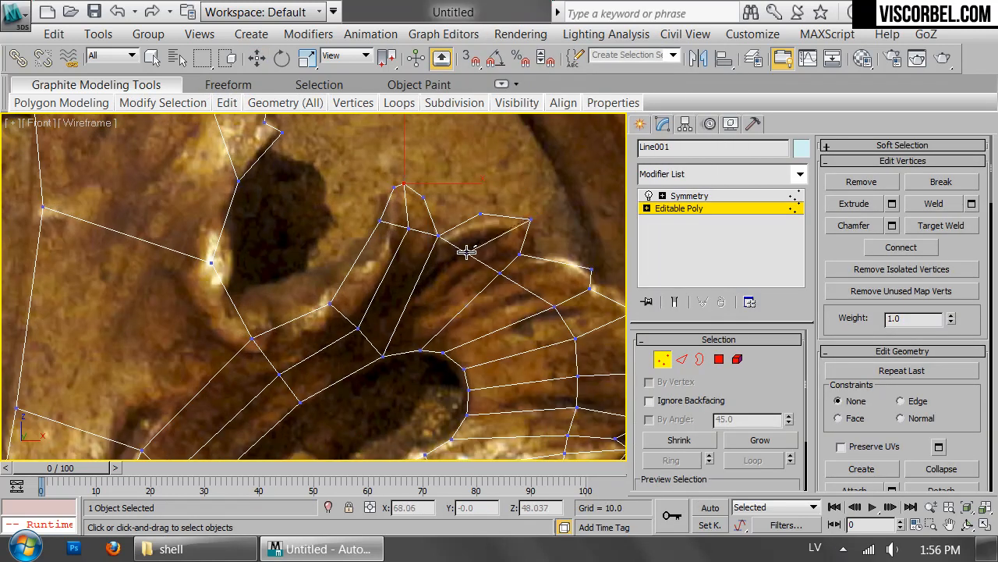
click(396, 355)
click(591, 270)
click(429, 351)
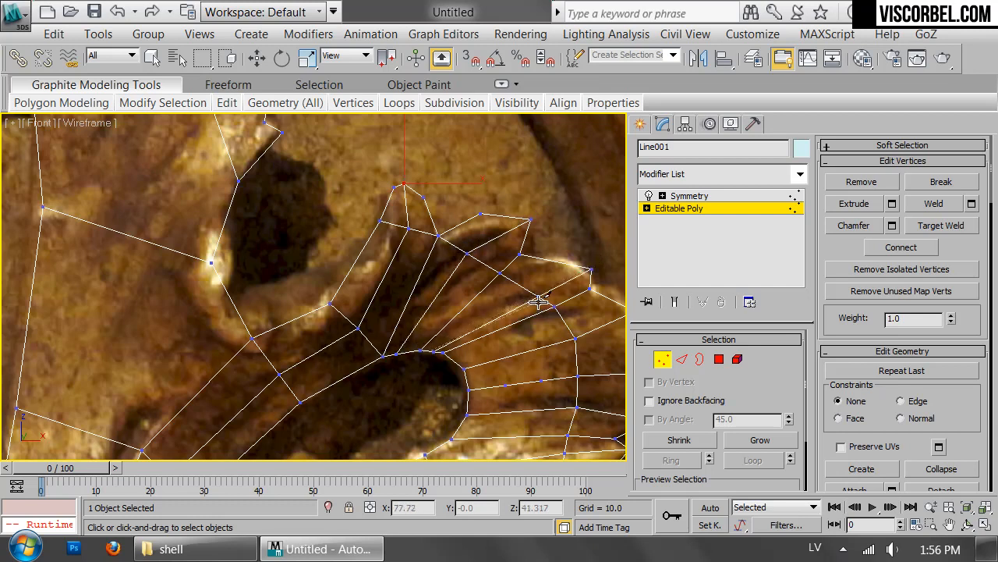
Even out the upper lobe's inner cross edge and outline corner, and space the vertices along the opening's rim more evenly
key(w)
drag(553, 300, 554, 268)
click(593, 267)
click(591, 271)
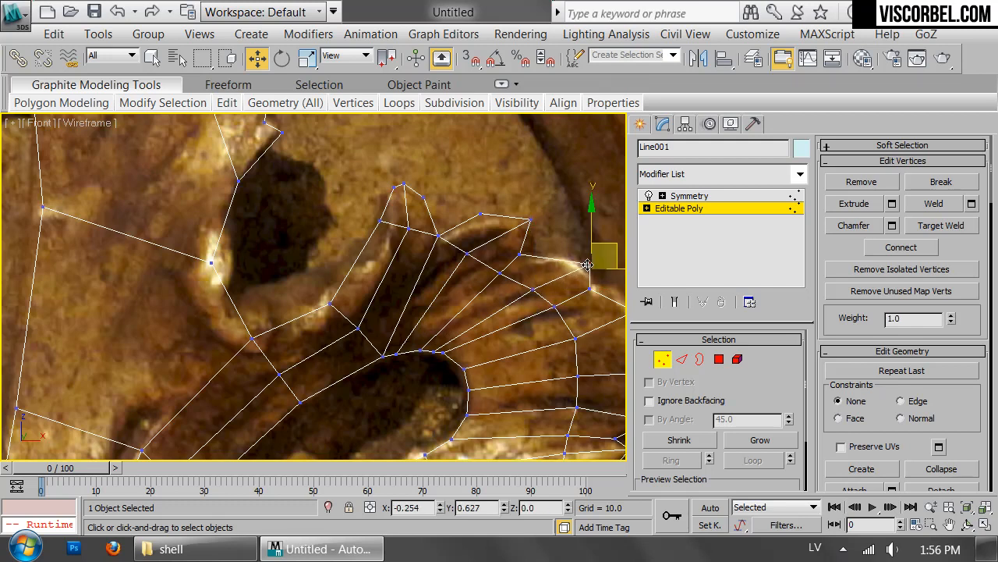
scroll(465, 367, up, 3)
drag(423, 339, 436, 345)
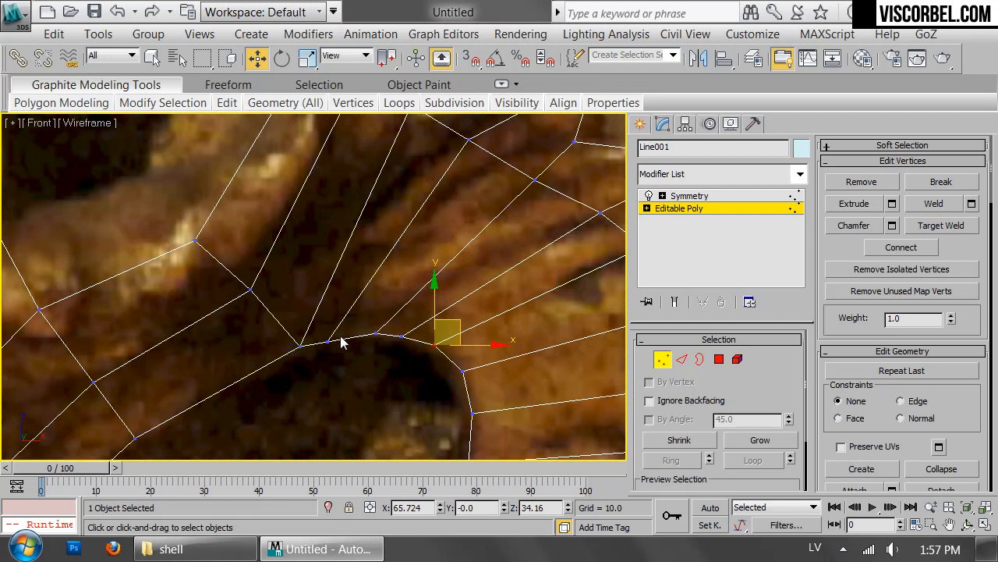
drag(330, 342, 342, 336)
key(1)
Cut an edge from the symmetry line across the central leaf's upper part and down its middle to the ornament's base
scroll(490, 295, down, 4)
scroll(486, 292, up, 1)
middle_drag(288, 215, 415, 300)
key(1)
right_click(521, 252)
click(497, 92)
scroll(446, 132, down, 3)
middle_drag(446, 131, 477, 179)
click(395, 179)
click(428, 205)
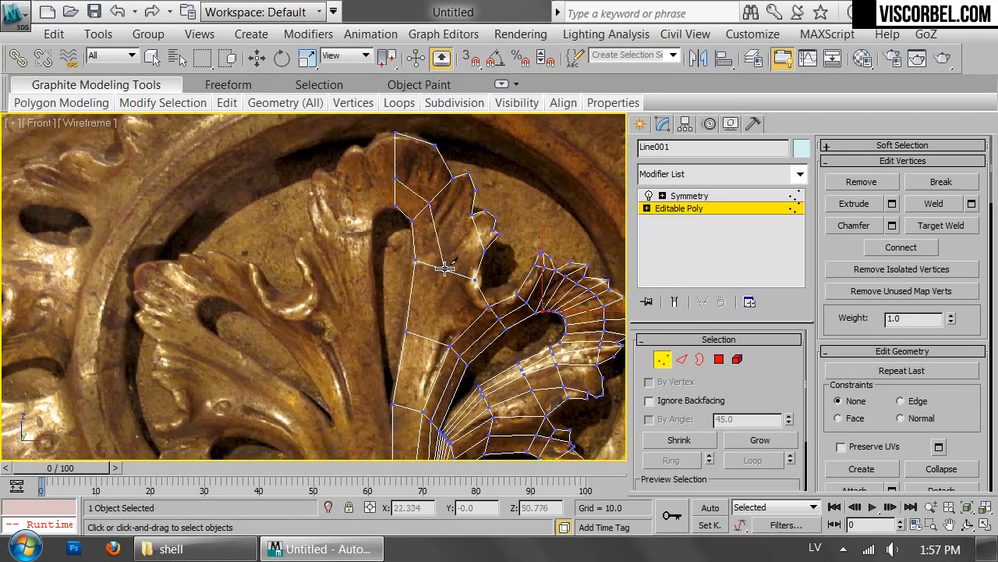
click(424, 336)
middle_drag(427, 378, 466, 279)
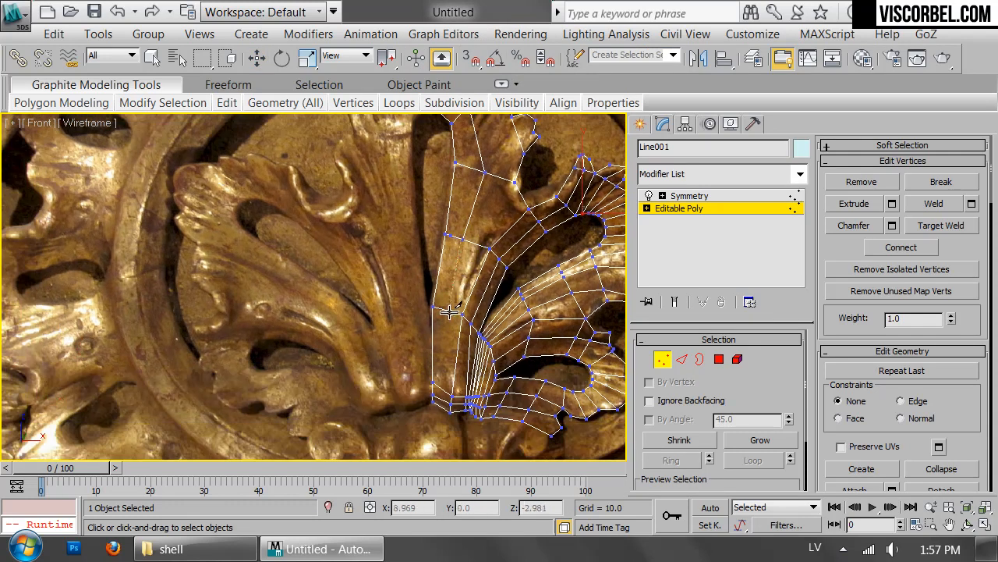
click(444, 310)
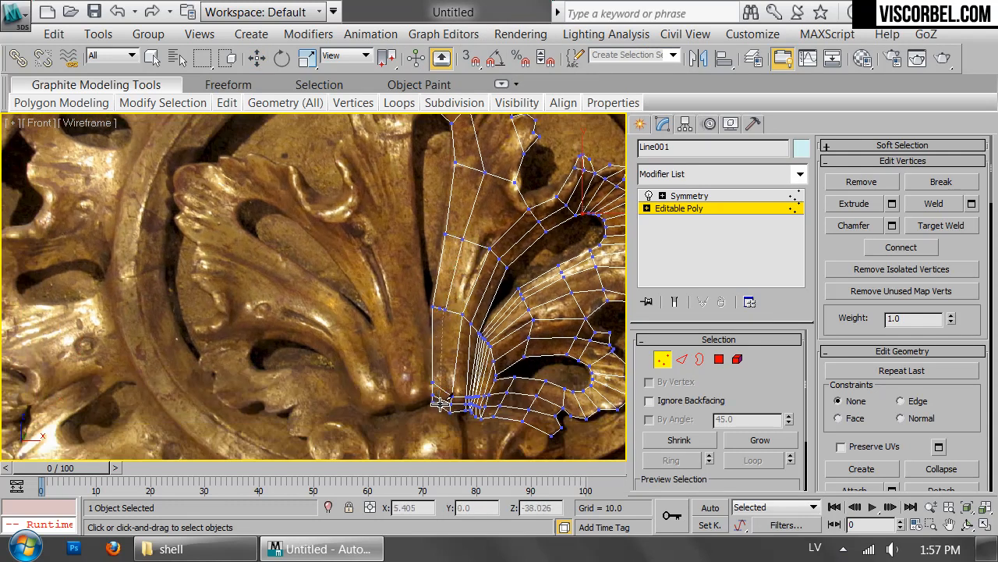
click(439, 408)
right_click(439, 408)
Cut edges from the central leaf's two upper outline corners to the opening's rim, and one from the side notch to the lower cross edge
middle_drag(498, 185, 465, 309)
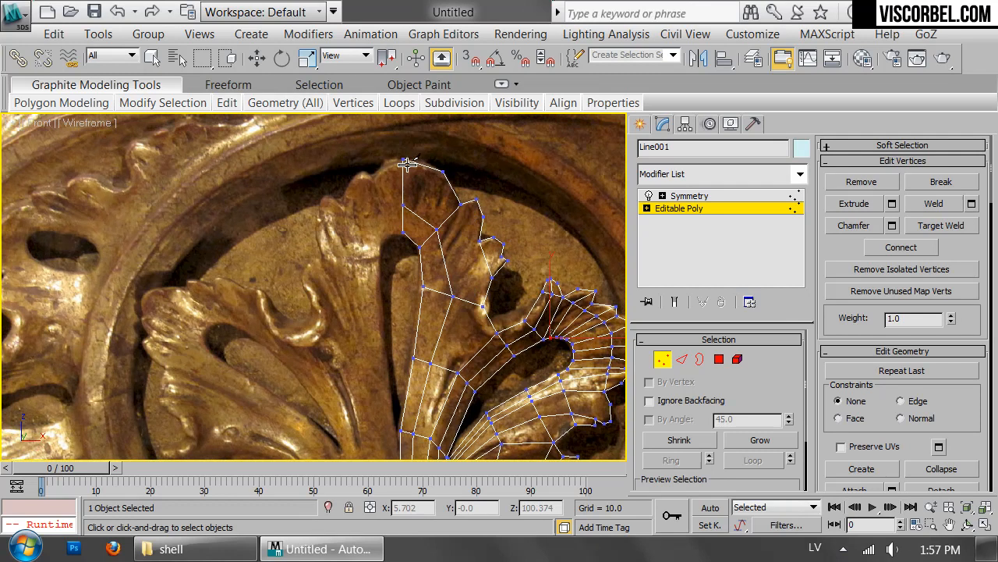
click(414, 240)
right_click(414, 240)
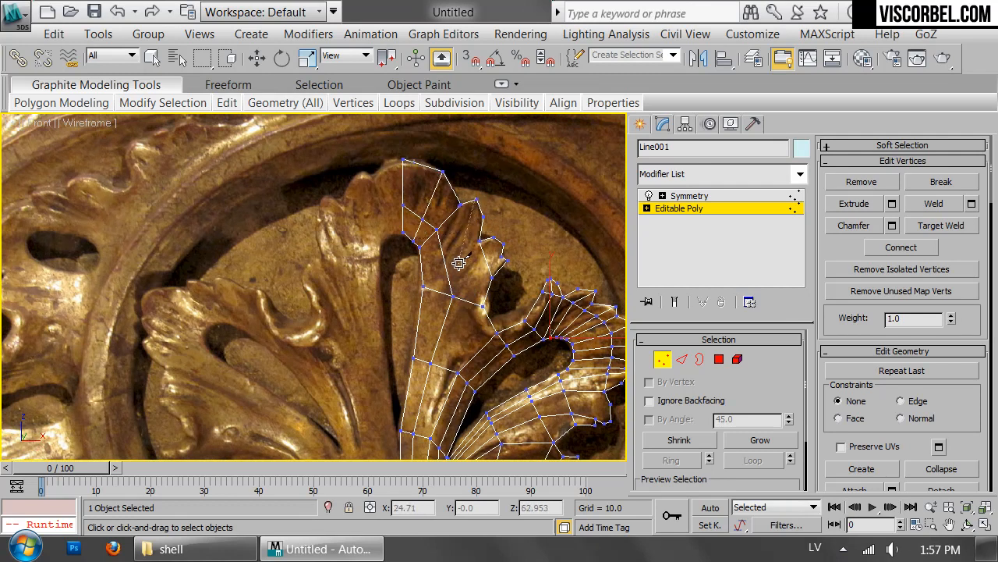
click(422, 273)
right_click(423, 273)
click(477, 242)
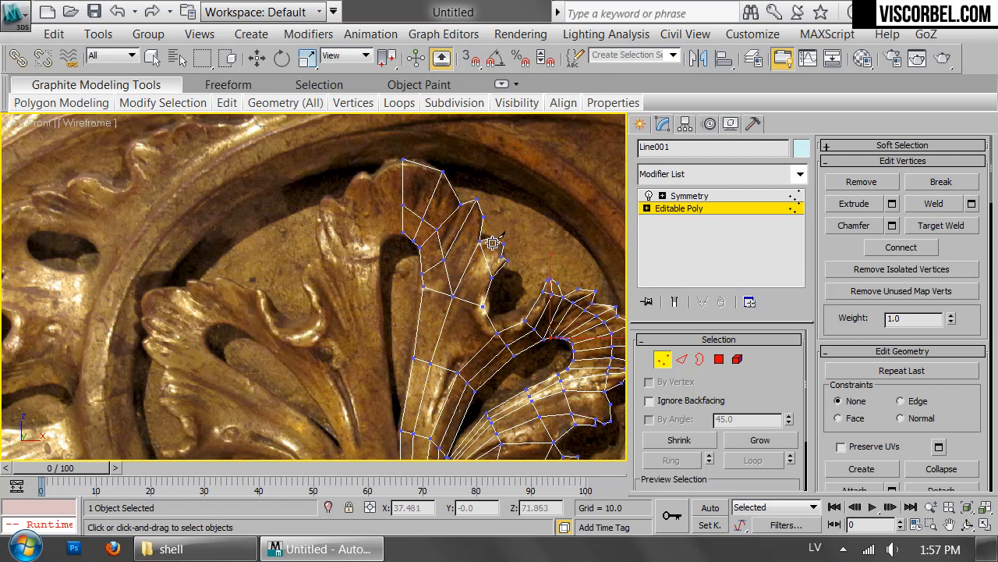
Cut a lengthwise edge from the central leaf's small side lobe down through the cross edges to the ornament's base
scroll(493, 240, up, 2)
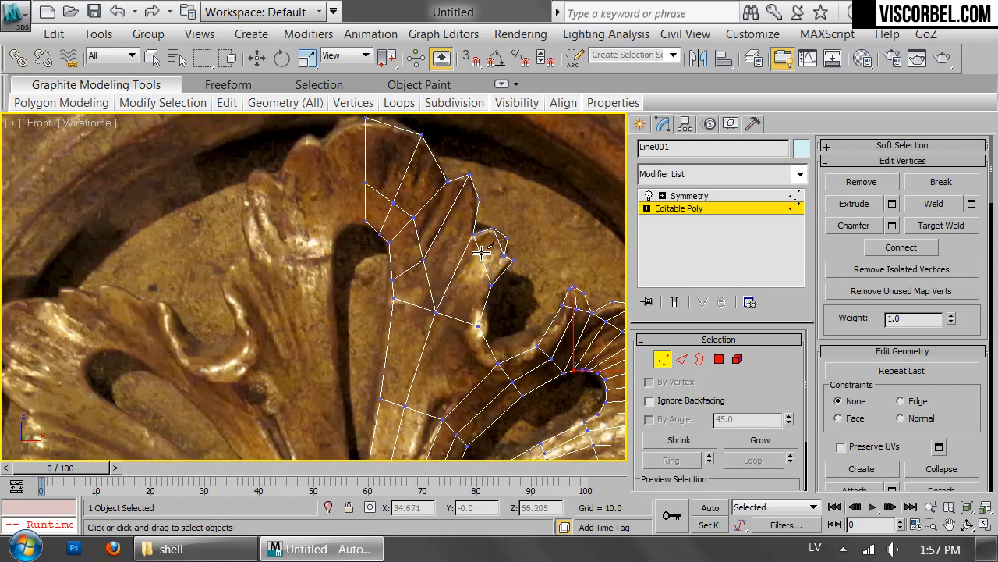
middle_drag(431, 370, 487, 237)
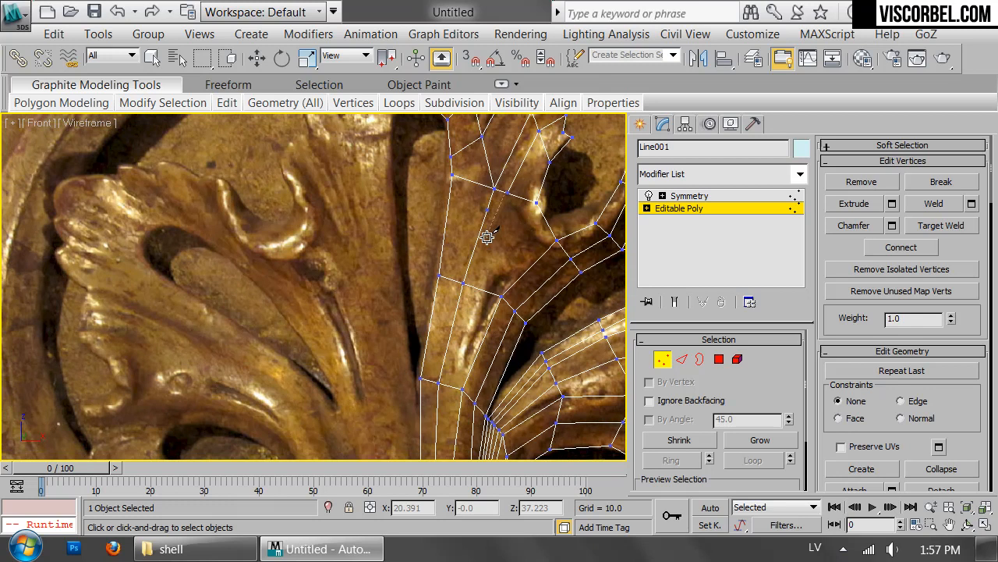
click(470, 289)
middle_drag(459, 371, 488, 281)
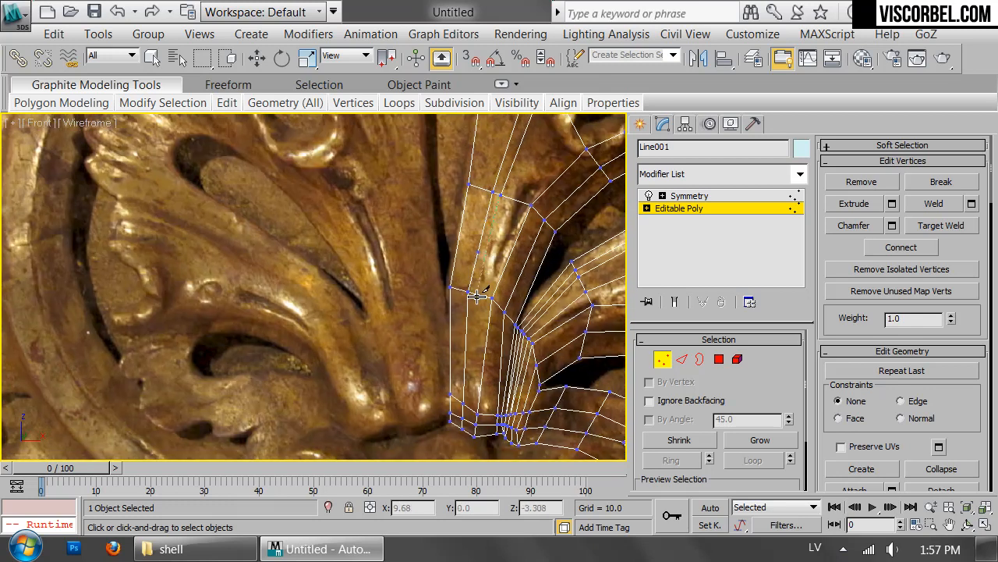
middle_drag(468, 394, 472, 319)
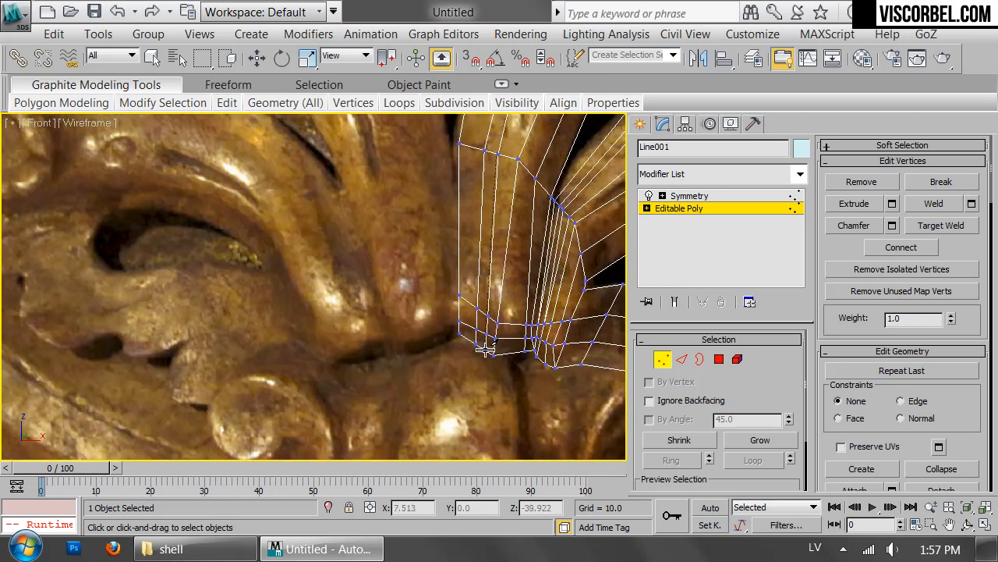
Cut an edge from the small side lobe's lower notch down around the hook's root to the curved stem's middle edge
scroll(468, 327, down, 5)
scroll(453, 226, up, 2)
scroll(453, 228, up, 2)
scroll(494, 193, up, 2)
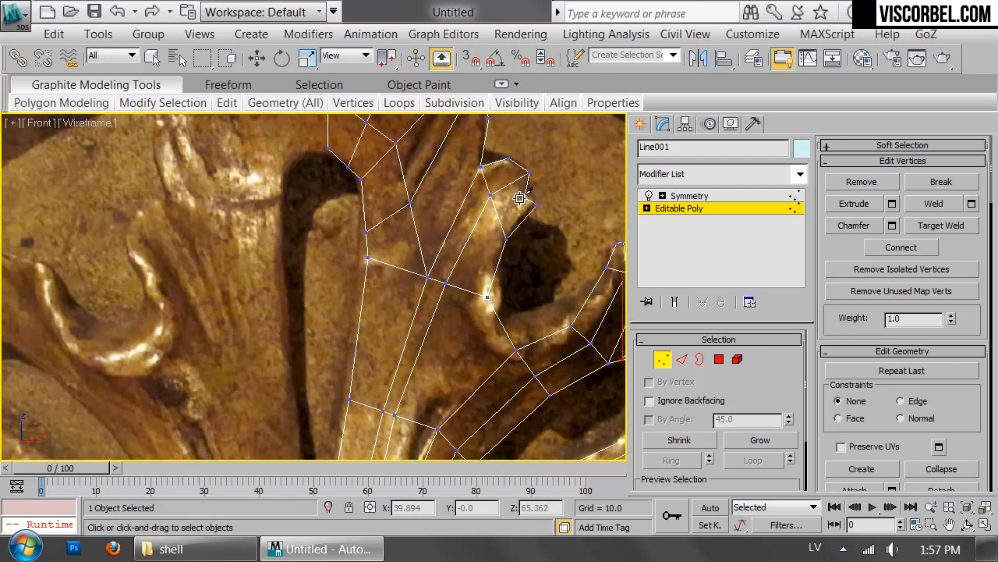
click(499, 219)
click(461, 288)
click(461, 338)
click(488, 377)
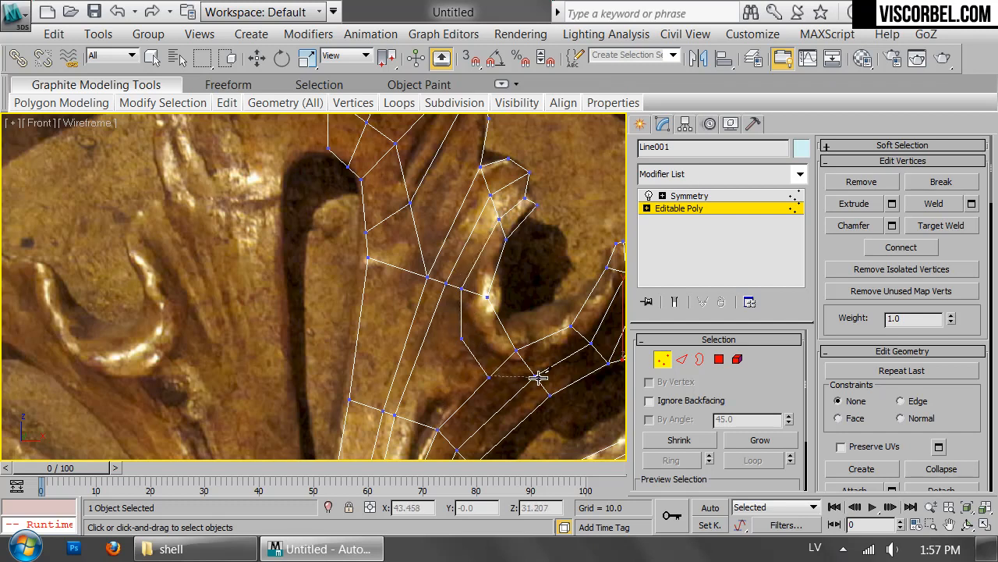
middle_drag(518, 354, 515, 305)
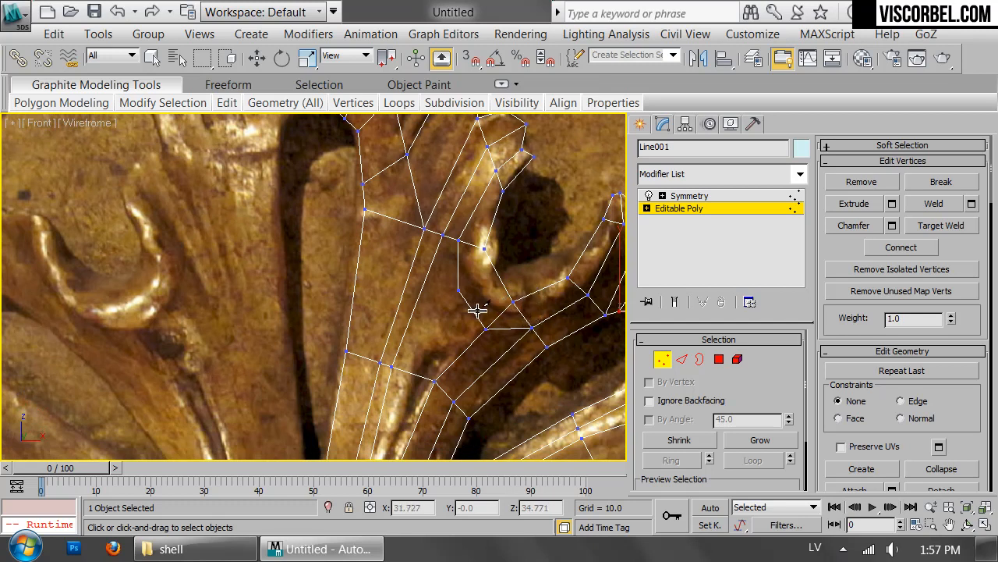
Cut short edges from the hook bend's outline to the new edge around it, and connect that edge to the central leaf's cross edge
click(527, 295)
click(533, 329)
click(487, 324)
click(499, 273)
click(393, 366)
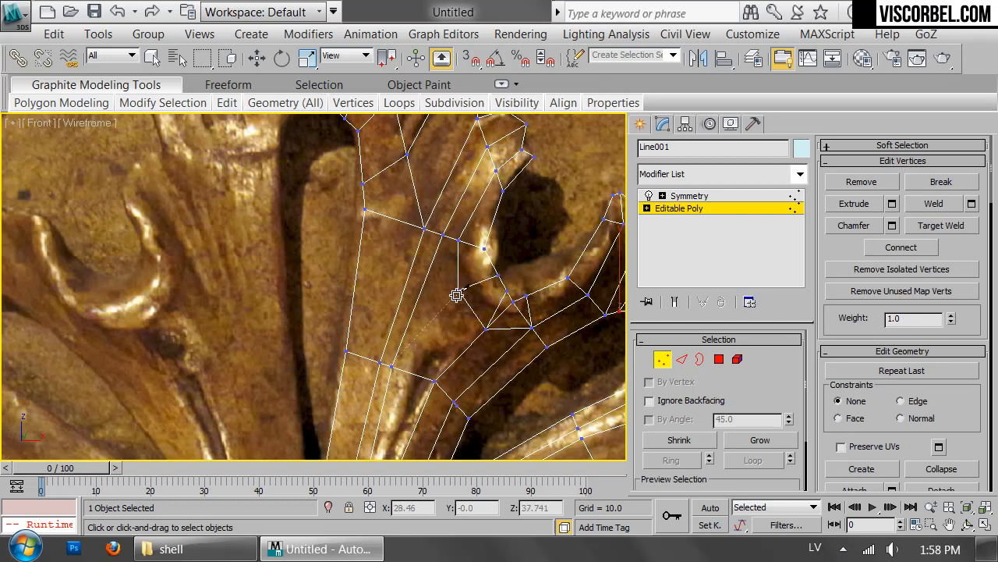
click(457, 290)
Remove the surplus diagonal edges and the extra corner vertex at the bottom of the hook's bend
scroll(537, 307, up, 3)
middle_drag(537, 307, 480, 300)
right_click(416, 298)
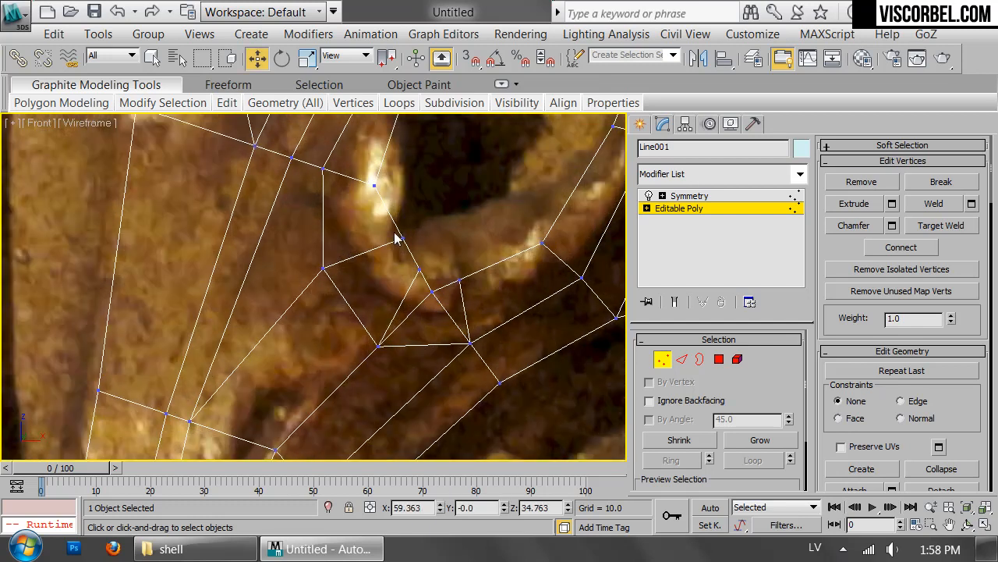
key(2)
click(414, 307)
right_click(445, 310)
click(425, 287)
click(432, 294)
scroll(435, 203, down, 5)
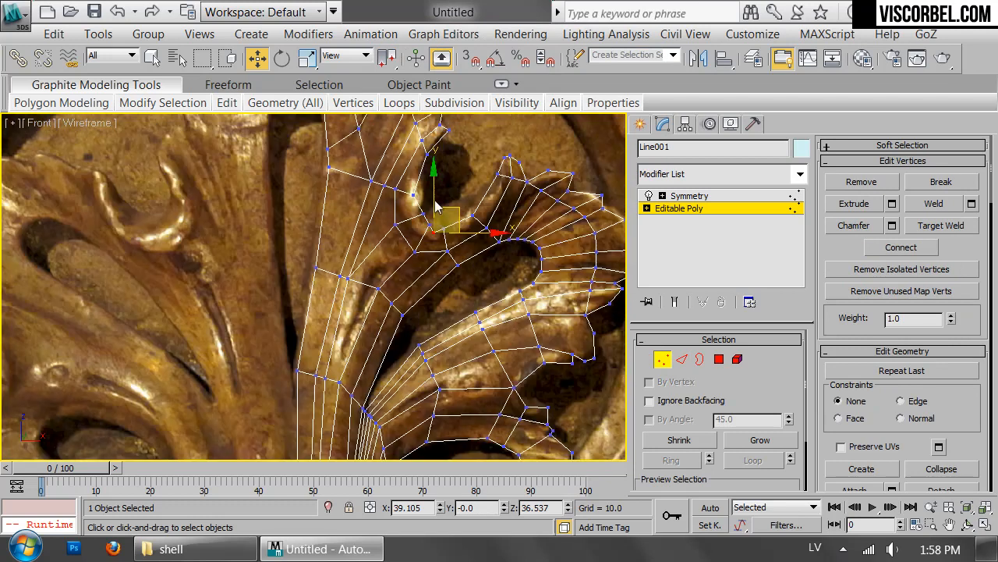
middle_drag(437, 246, 439, 286)
scroll(439, 286, up, 4)
right_click(415, 283)
click(373, 317)
middle_drag(381, 195, 393, 283)
scroll(393, 283, up, 2)
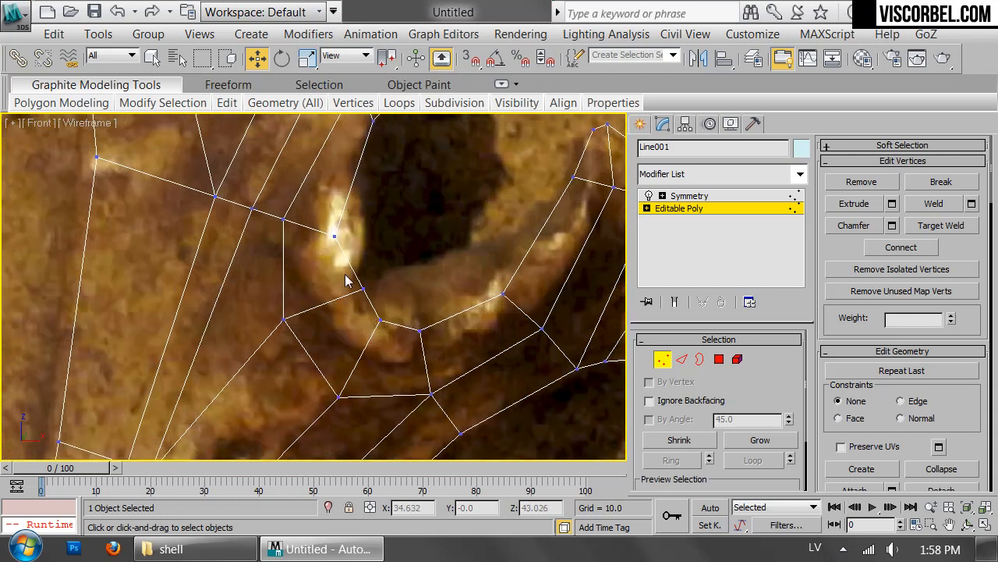
Reposition the three outline vertices in the hook's bend to form a smooth curve matching the photo, and leave vertex editing
click(362, 288)
drag(387, 264, 376, 264)
drag(362, 268, 361, 269)
drag(380, 321, 377, 336)
click(410, 352)
click(417, 329)
scroll(417, 330, down, 5)
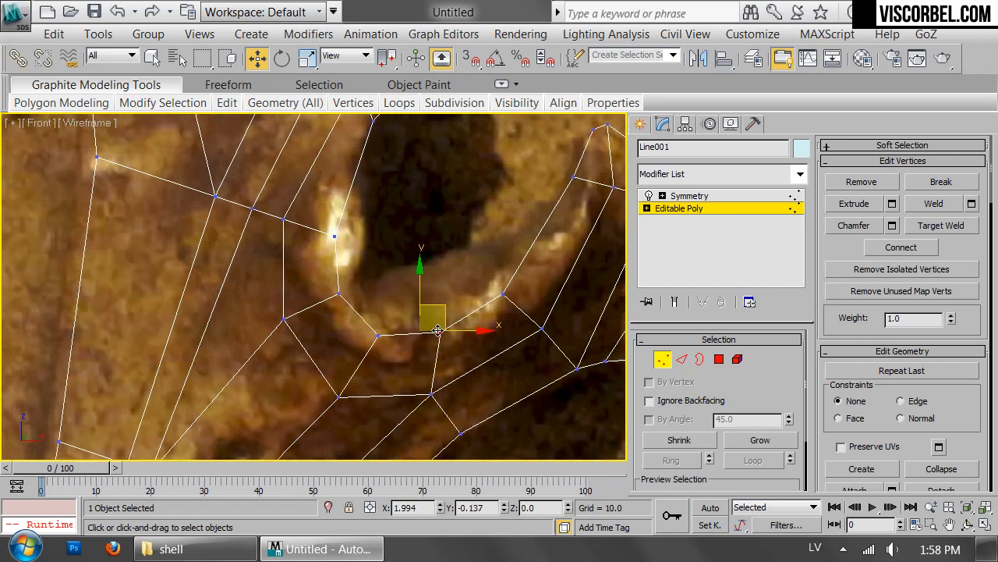
key(1)
Shift the vertices along the central leaf's bottom outline at the base into a rounder, more evenly spaced row
scroll(494, 195, up, 2)
scroll(479, 207, down, 4)
scroll(483, 199, up, 3)
middle_drag(486, 196, 544, 133)
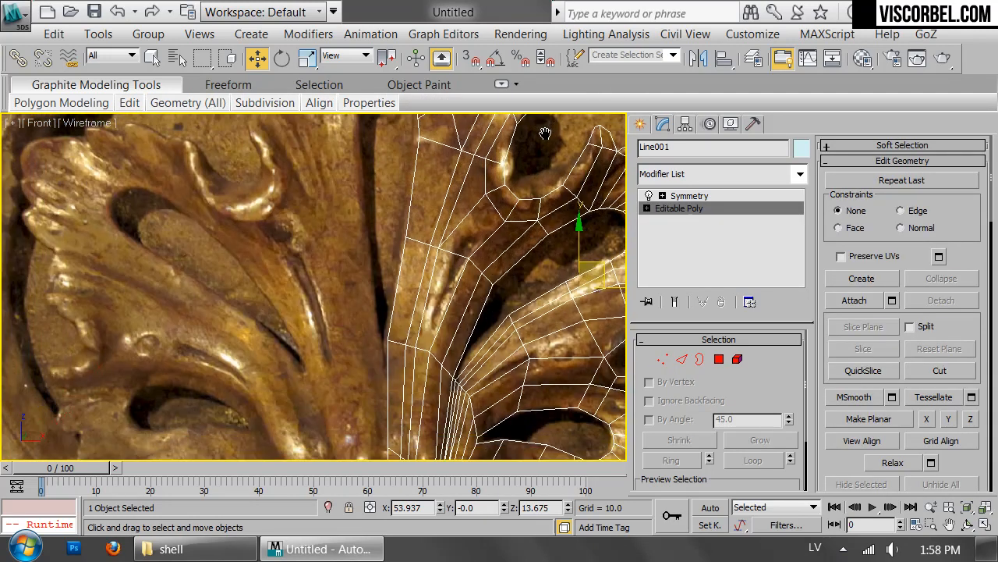
scroll(545, 133, down, 2)
scroll(394, 363, up, 6)
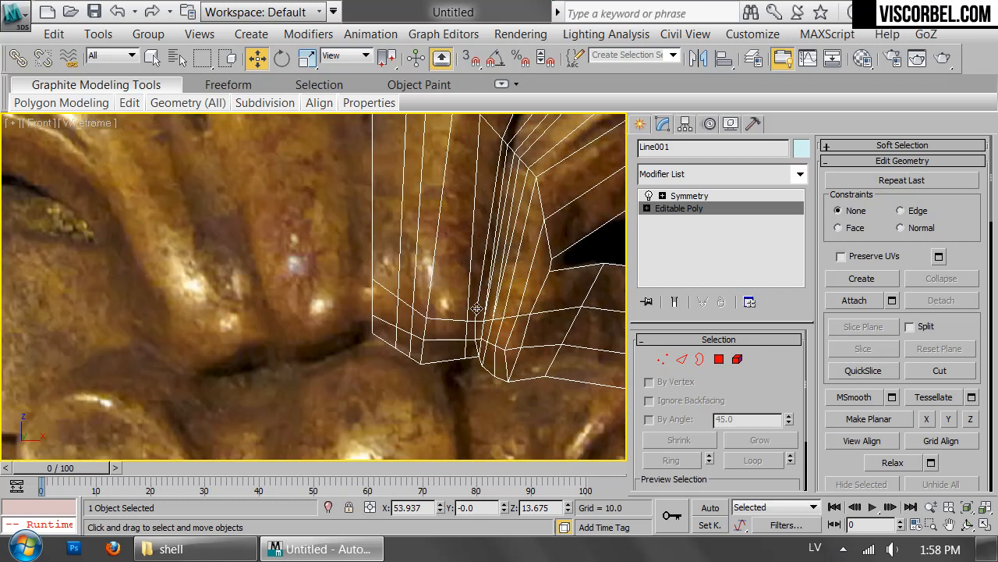
key(1)
drag(421, 364, 378, 299)
click(410, 340)
click(455, 300)
Adjust the vertices of the cross edges just above the central leaf's base to follow its rounded end, and leave vertex editing
scroll(436, 322, up, 2)
click(417, 349)
click(418, 326)
click(421, 319)
click(388, 295)
click(382, 289)
click(434, 322)
click(434, 315)
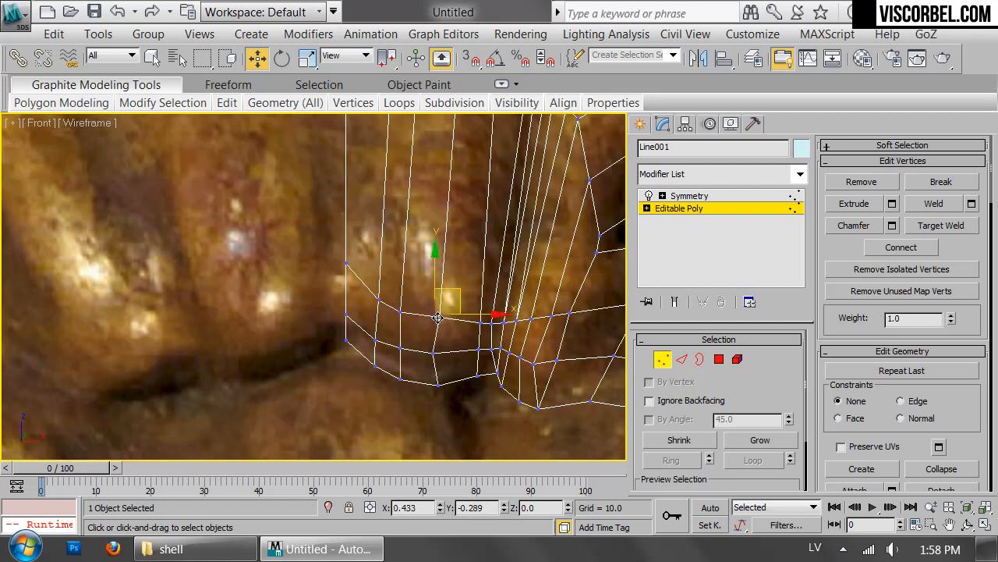
key(1)
Raise the vertex at the top of the central leaf's opening and move its neighbour outward to round the rim
scroll(463, 325, down, 5)
scroll(421, 277, up, 3)
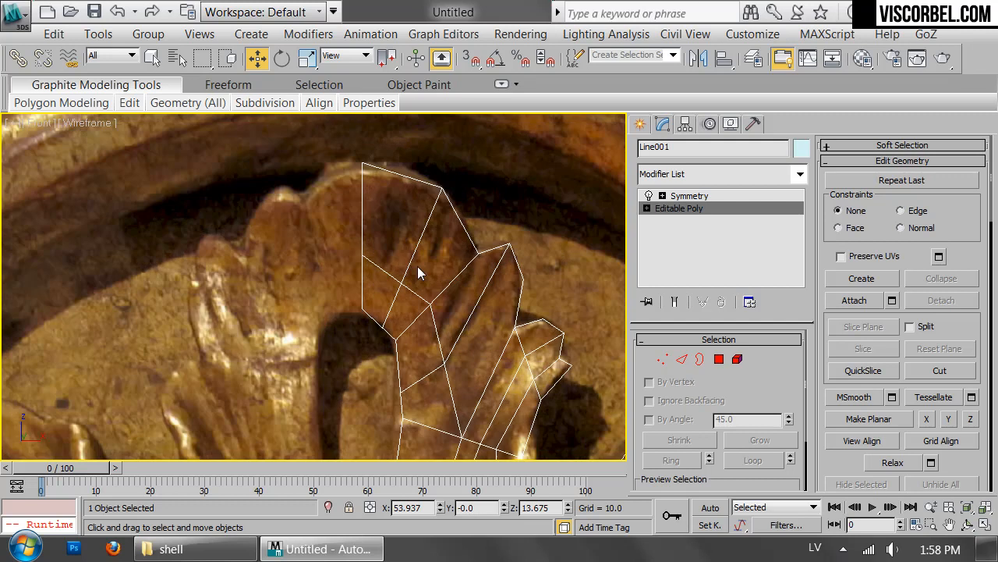
key(1)
click(383, 326)
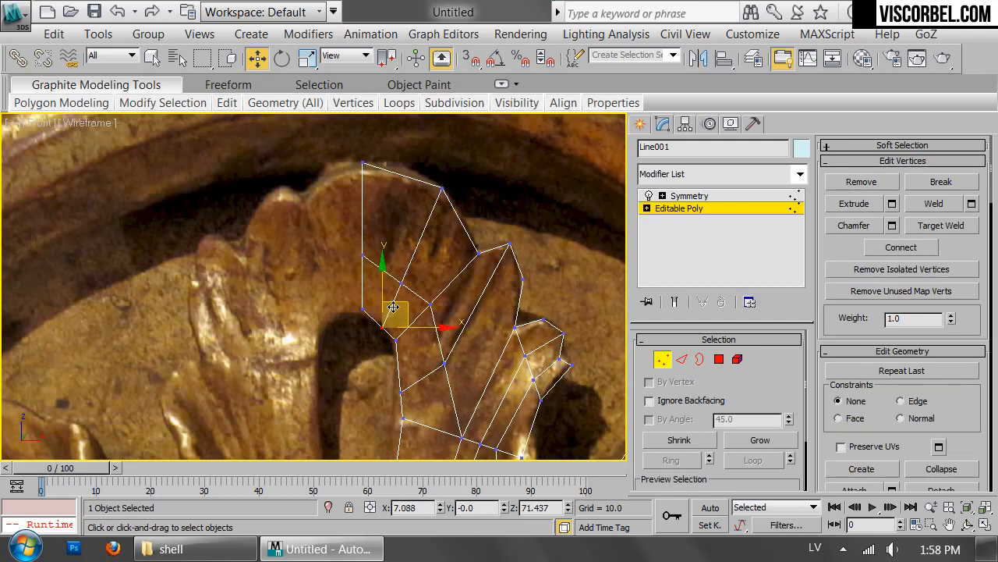
drag(397, 294, 396, 281)
click(399, 344)
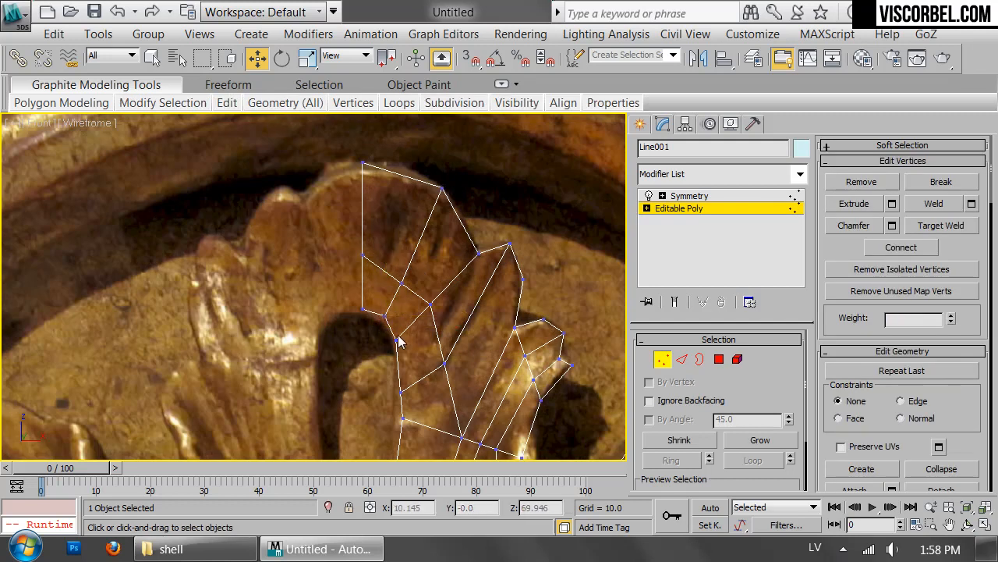
click(397, 341)
drag(402, 340, 411, 341)
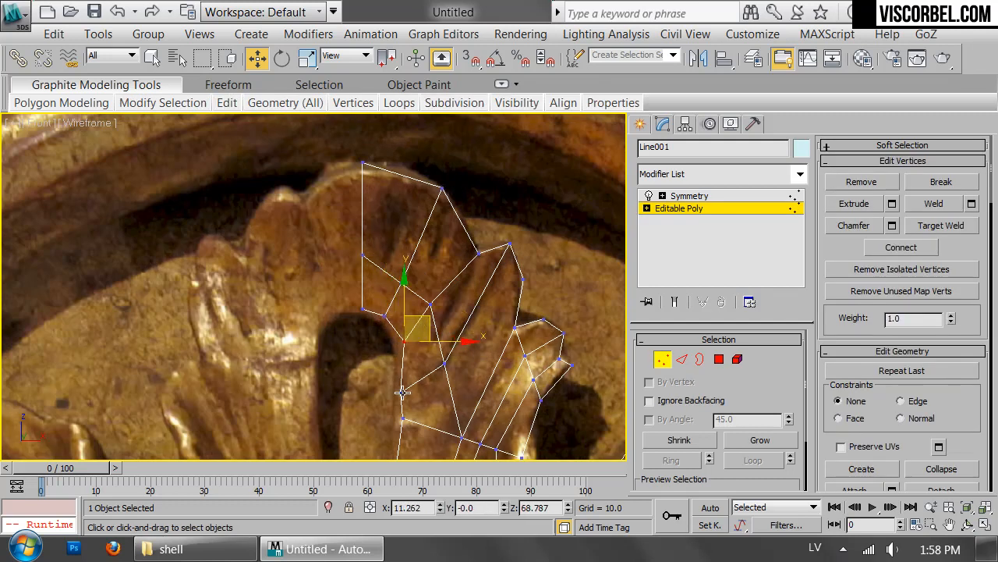
Move the opening's lower rim vertex and the adjacent inner vertex outward, raise the upper inner vertex, and leave vertex editing
click(402, 390)
drag(407, 387, 450, 363)
click(441, 363)
click(406, 279)
drag(405, 280, 406, 270)
key(1)
Cut an edge across the central leaf's pointed side lobe, joining the notches on either side of it
middle_drag(530, 320, 534, 277)
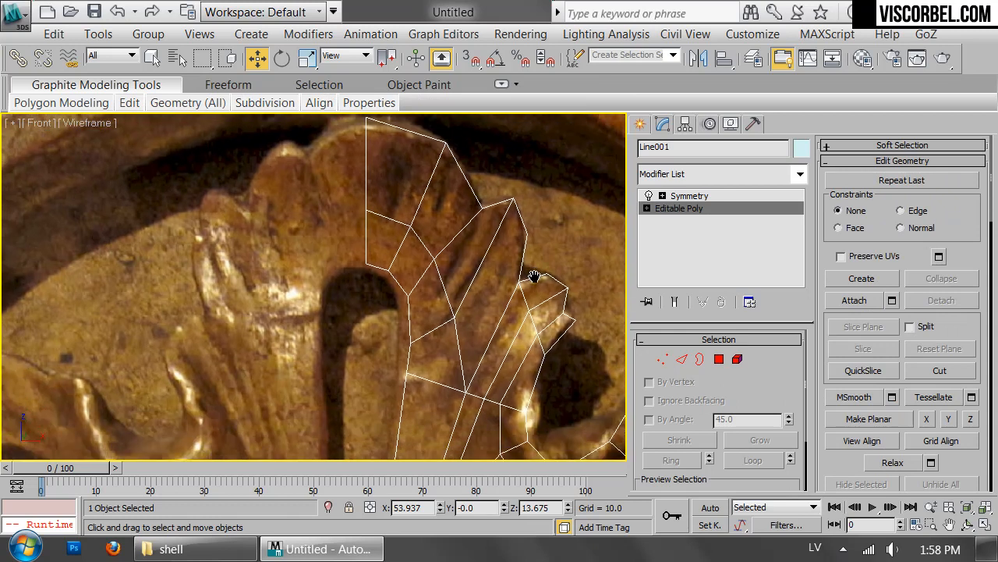
key(1)
right_click(546, 277)
key(Escape)
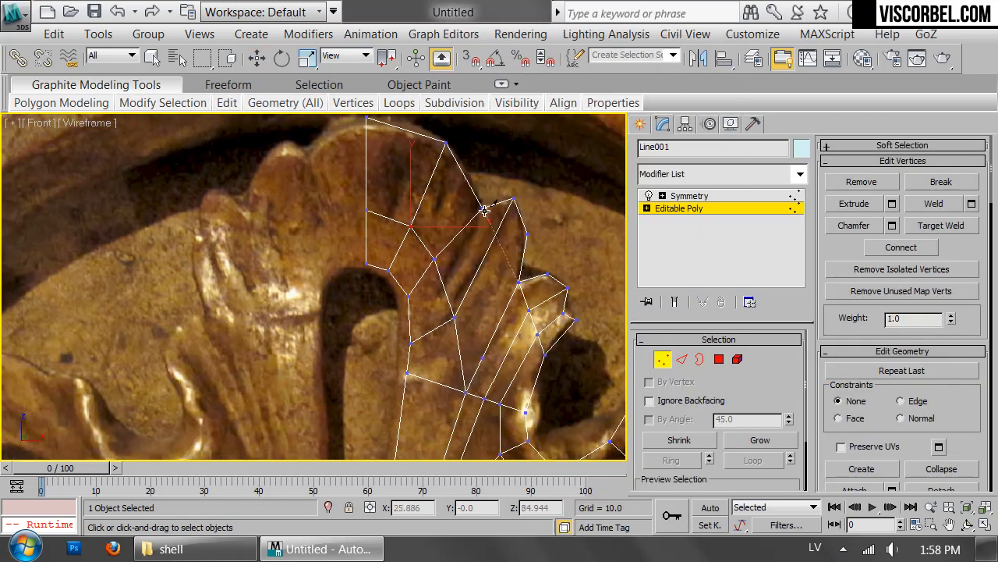
Cut a cross edge from the symmetry line through the central leaf's upper part and down to the lower cross edge's inner vertex
middle_drag(386, 188, 384, 180)
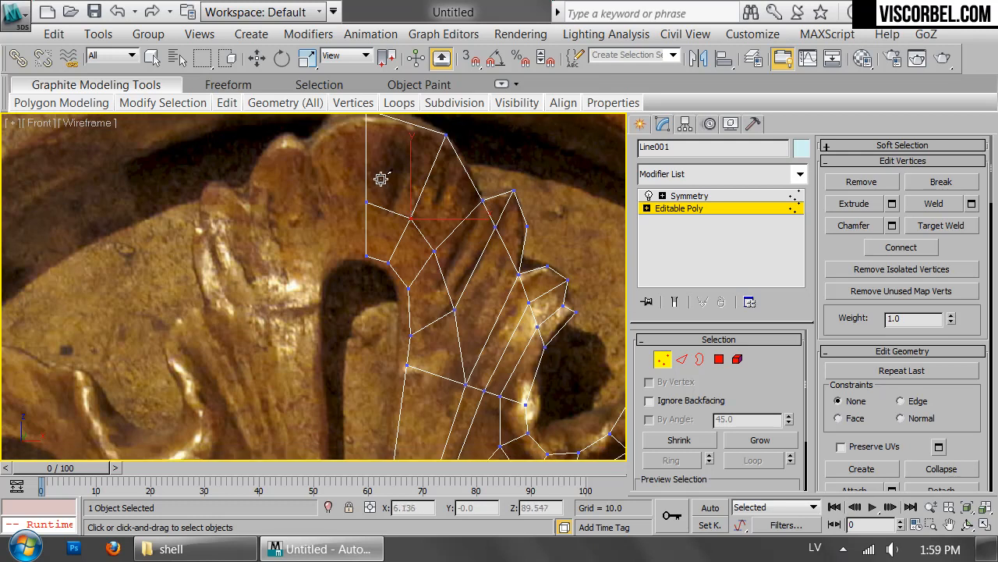
click(428, 178)
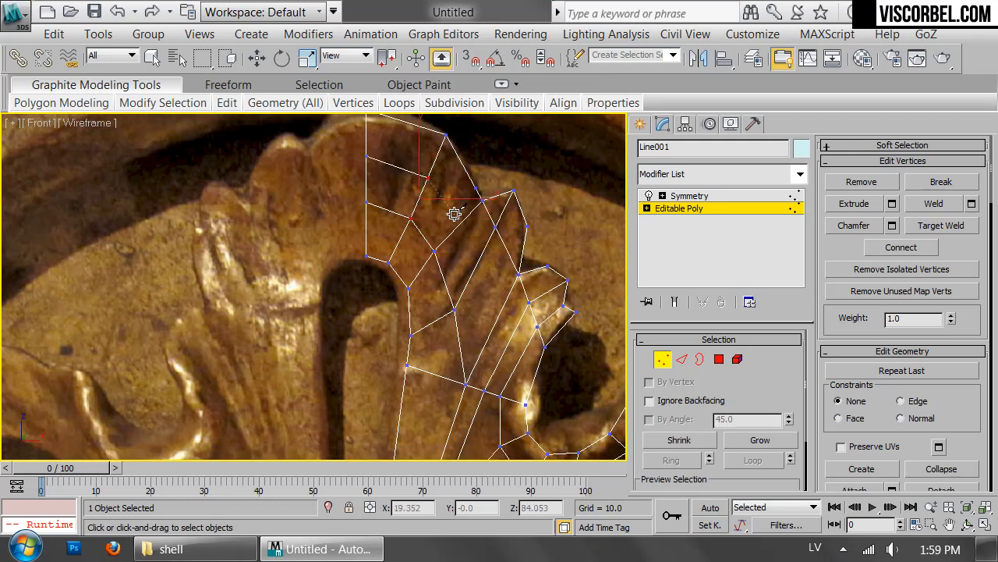
click(473, 271)
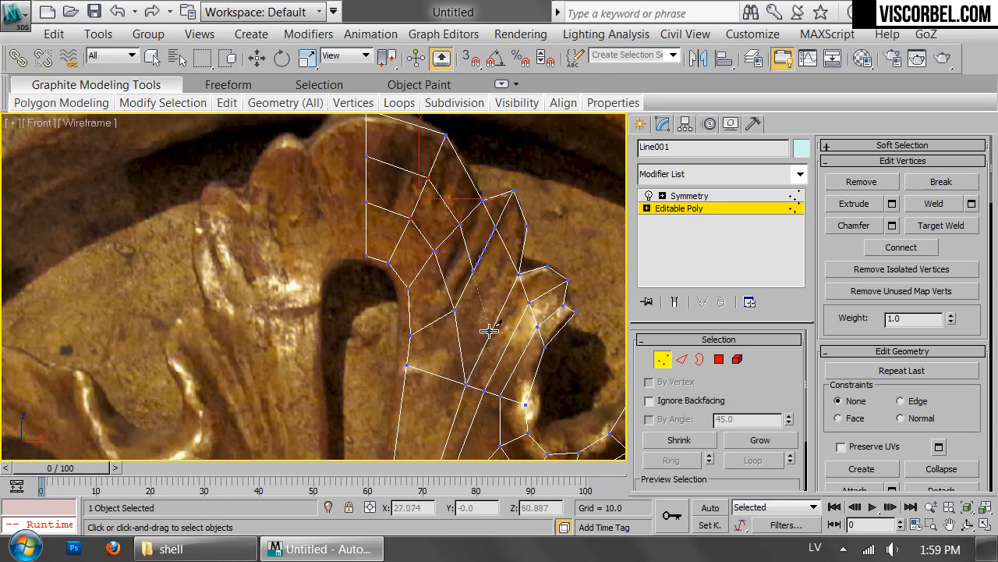
click(465, 383)
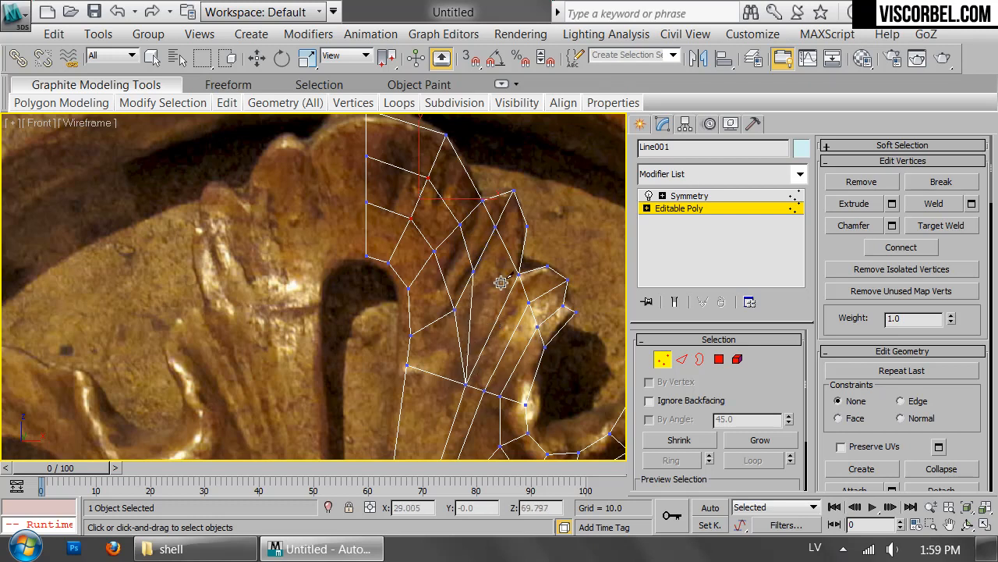
Cut a lengthwise edge from the central leaf's inner cross-edge vertex beside the opening down through the stem
scroll(501, 282, down, 5)
scroll(512, 256, up, 5)
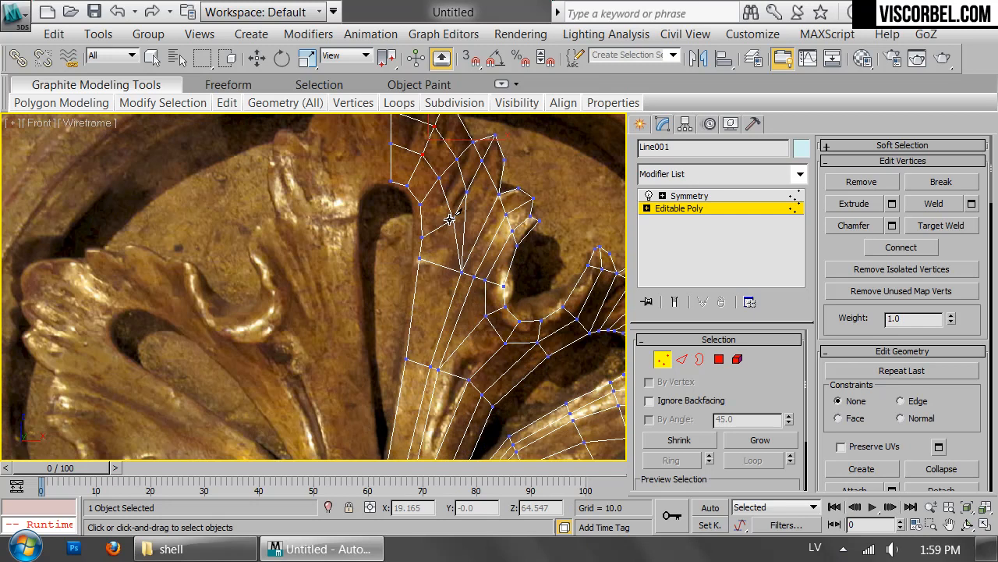
click(452, 266)
click(421, 362)
middle_drag(442, 388, 514, 232)
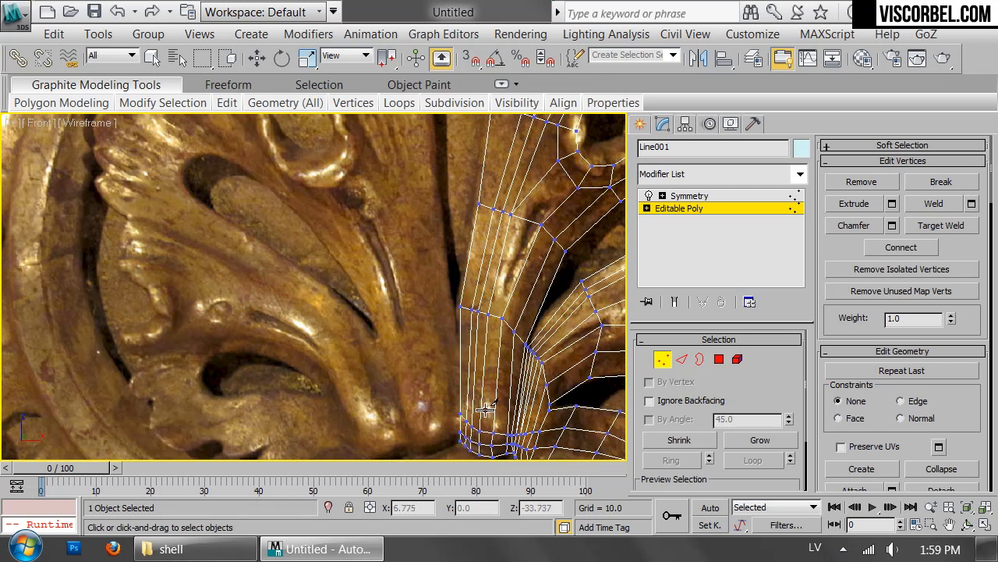
middle_drag(508, 186, 428, 242)
Remove the redundant old edge beside the new cut in the central leaf's upper part
key(2)
key(w)
click(440, 238)
right_click(558, 262)
click(526, 299)
middle_drag(483, 165, 456, 290)
Move the central leaf's inner vertices beside the pointed side lobe slightly downward to even the edge flow
key(1)
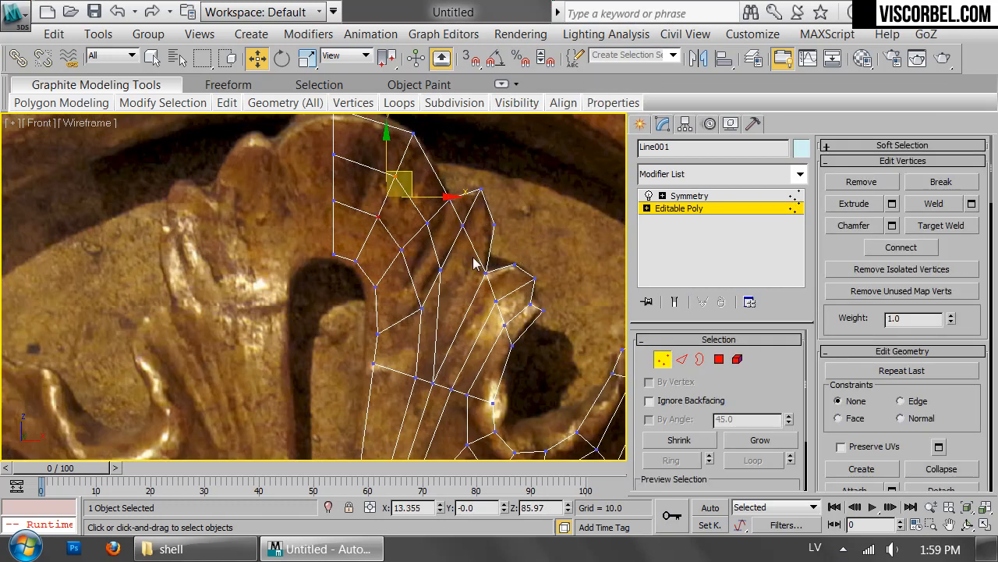
scroll(486, 261, up, 2)
click(453, 207)
drag(472, 182, 479, 194)
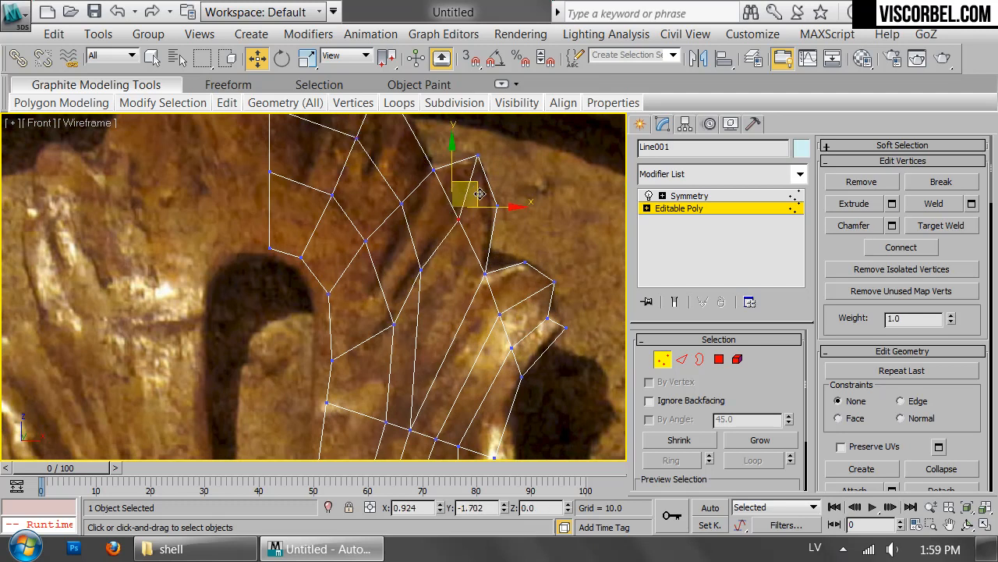
click(422, 271)
drag(426, 267, 426, 275)
key(1)
scroll(435, 263, down, 6)
Display the mirrored leaf in a shaded perspective view with edged faces and select it
mouse_move(435, 263)
middle_down()
mouse_move(401, 145)
mouse_move(273, 238)
middle_up()
key(p)
key(F3)
click(512, 236)
key(F4)
mouse_move(262, 283)
alt+middle_down()
mouse_move(205, 306)
mouse_move(263, 294)
mouse_move(238, 289)
mouse_move(334, 273)
mouse_move(295, 279)
alt+middle_up()
click(294, 279)
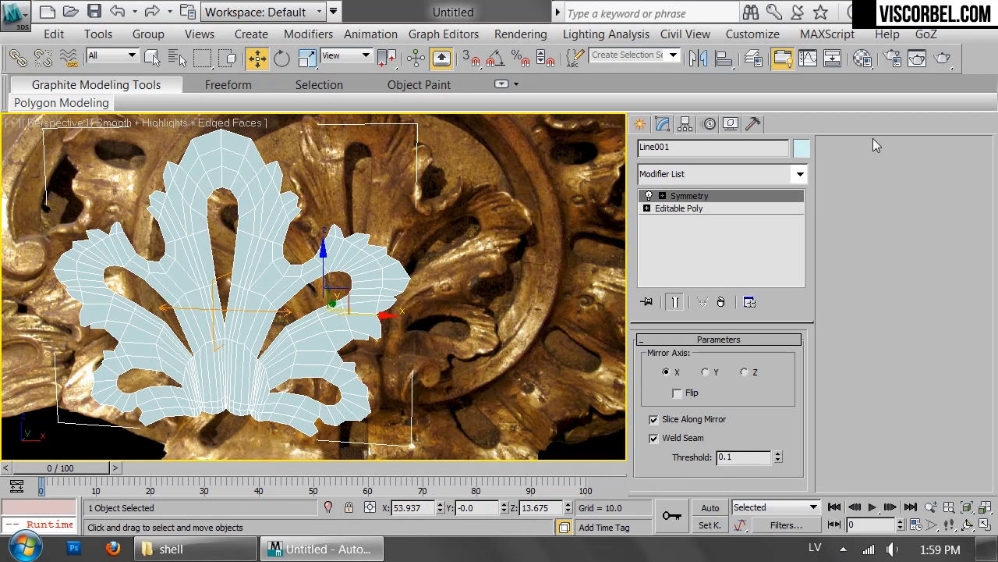
Set the leaf's object color to black and turn off the edged faces display
click(803, 148)
click(581, 262)
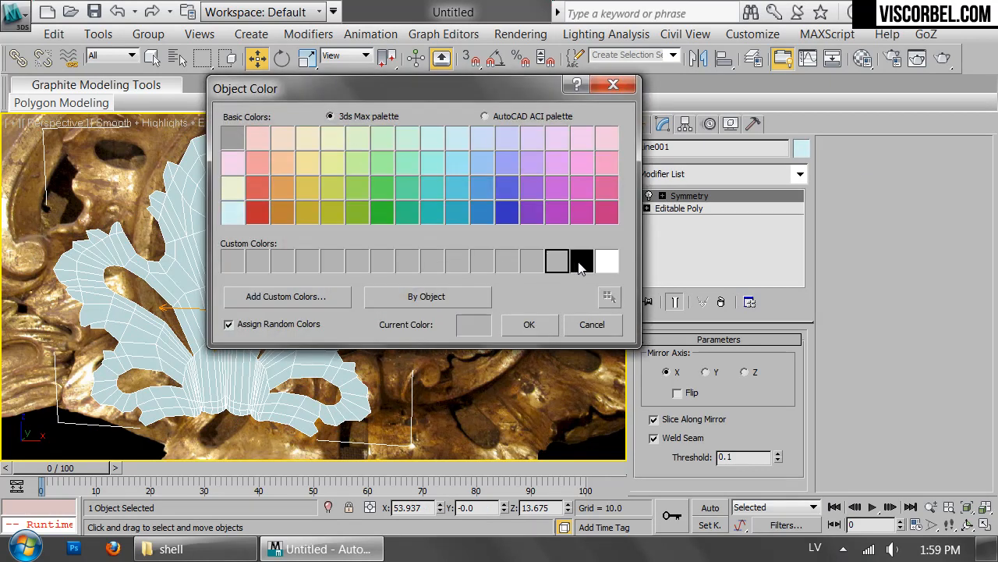
click(529, 324)
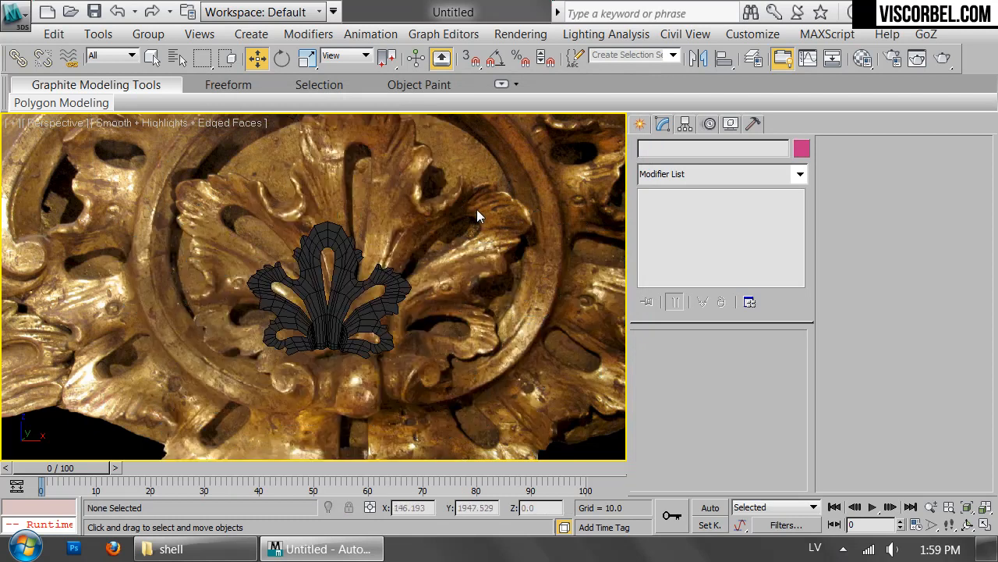
key(F4)
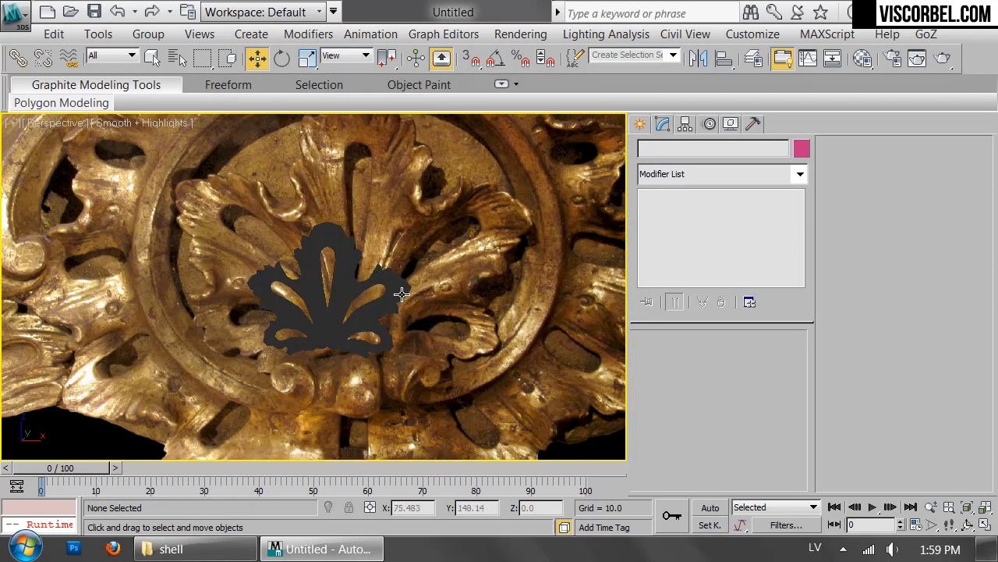
Change the first material slot to a VRayMtl and assign it to the leaf
scroll(401, 289, up, 5)
click(380, 274)
key(m)
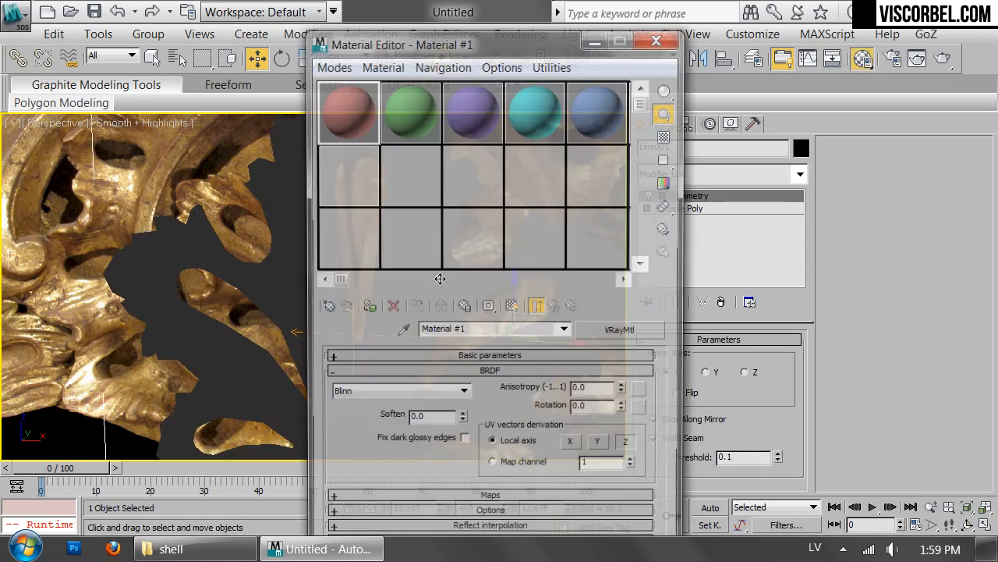
click(622, 331)
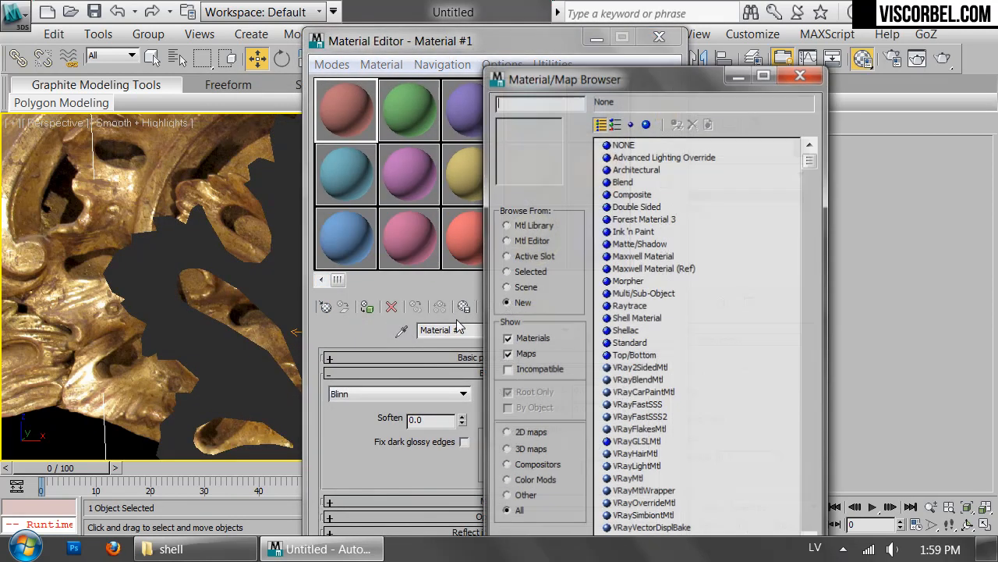
double_click(632, 480)
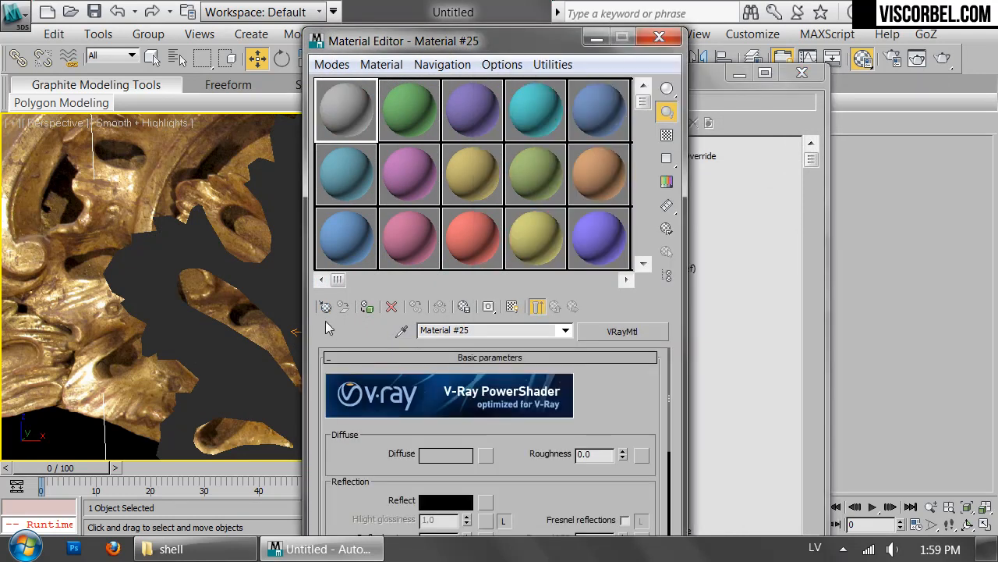
click(367, 307)
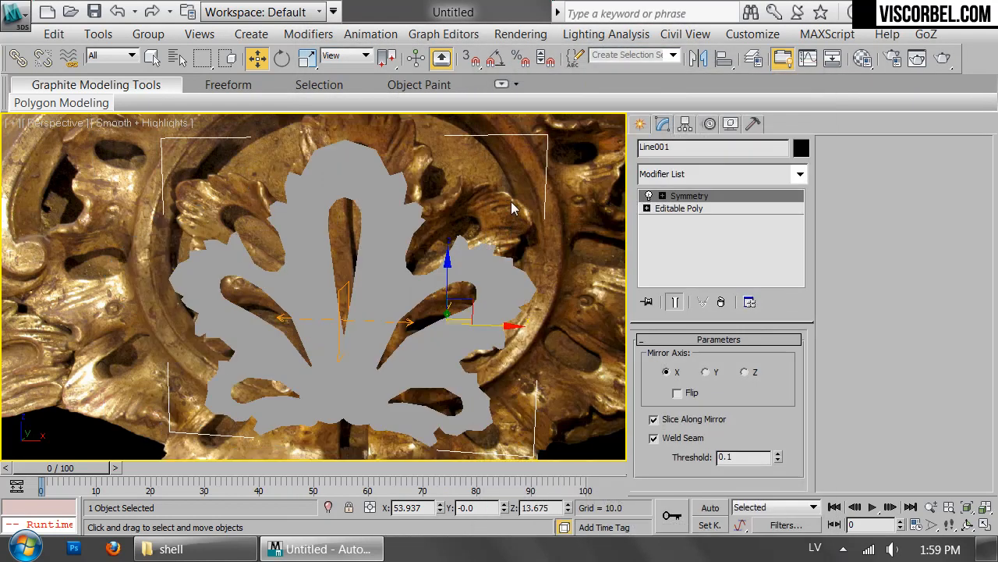
Turn edged faces back on and inspect the edge flow around the leaf's base in perspective
click(511, 201)
key(F4)
alt+middle_drag(293, 232, 310, 209)
middle_drag(426, 304, 427, 233)
scroll(426, 232, up, 2)
click(426, 345)
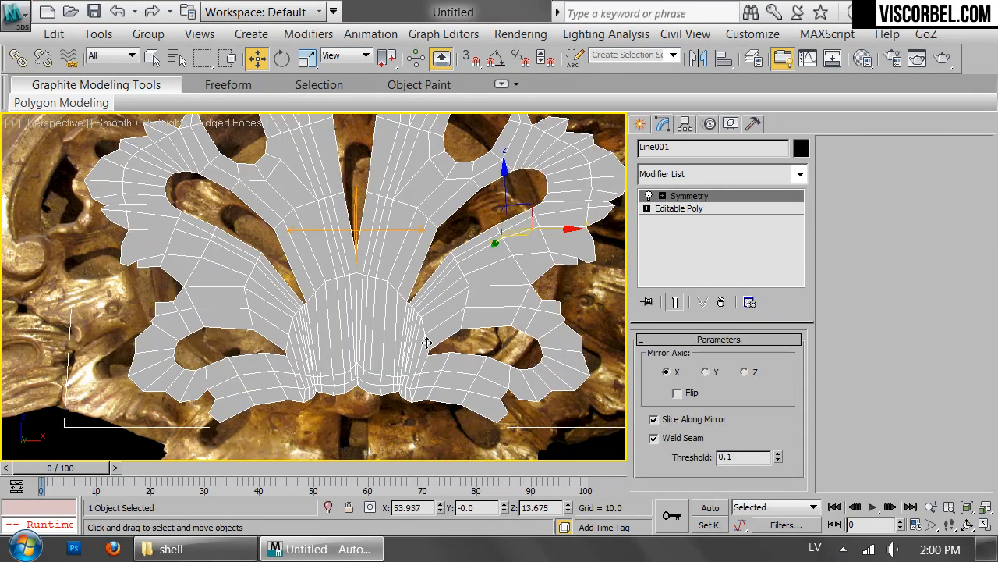
In the front view, reposition the vertices on the central stem's arched cross edge to round the curve
key(f)
scroll(406, 285, up, 3)
click(677, 208)
scroll(301, 274, up, 4)
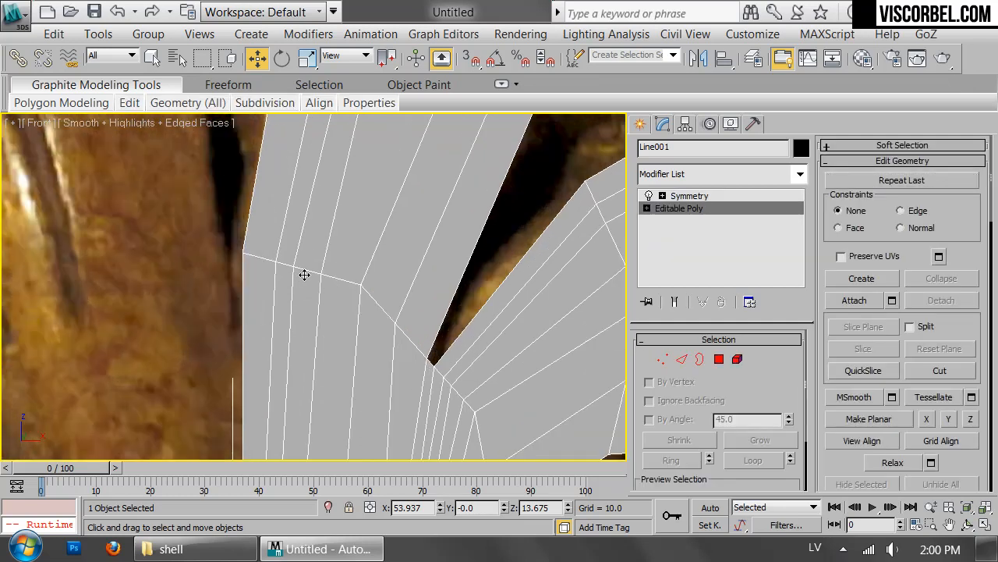
key(1)
click(361, 281)
drag(368, 261, 320, 280)
click(321, 274)
Adjust the arc vertices below the gap between the central and side leaves and undo the last change
middle_drag(466, 373, 442, 289)
click(452, 327)
drag(446, 334, 455, 355)
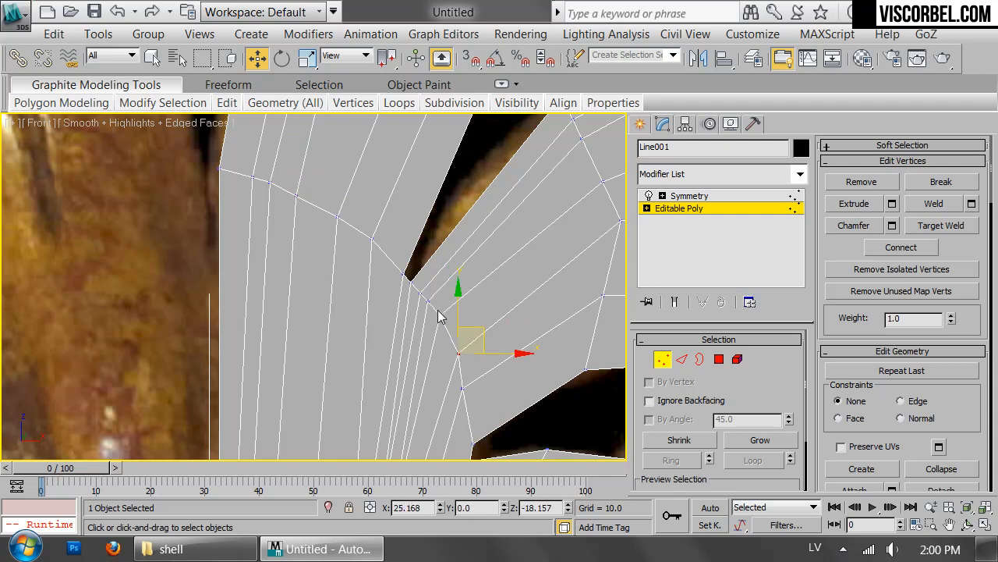
key(ctrl+z)
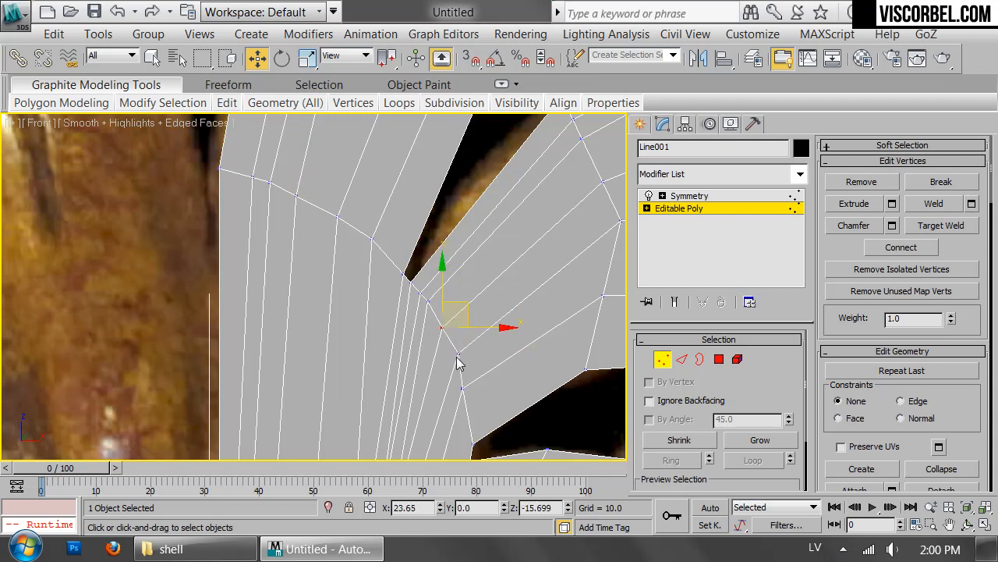
drag(457, 355, 457, 354)
middle_drag(457, 354, 428, 345)
Examine the central stem's fork and the topology of the whole mirrored leaf
key(1)
scroll(413, 235, down, 5)
scroll(433, 232, up, 5)
key(1)
click(424, 348)
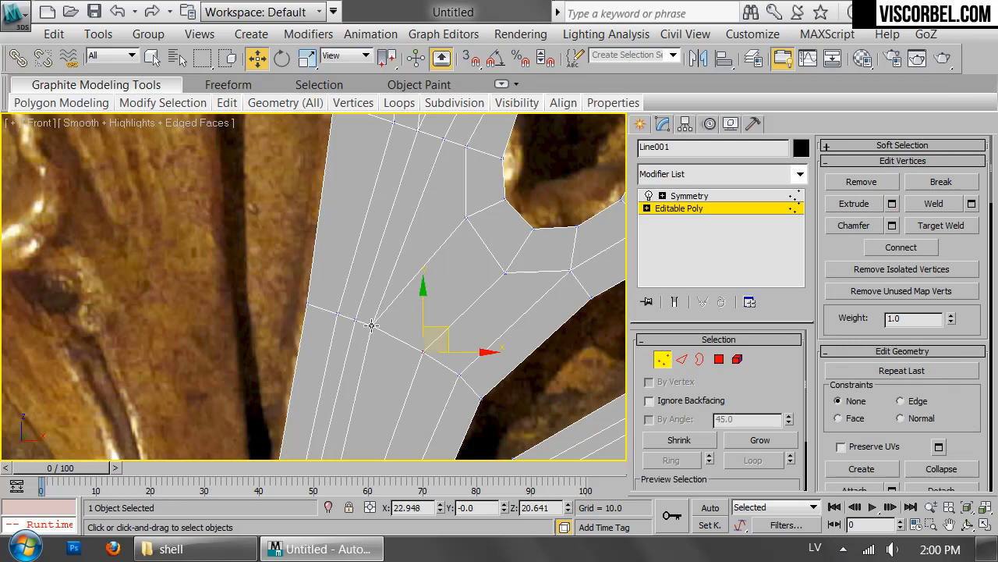
key(1)
click(159, 231)
scroll(383, 320, down, 5)
middle_drag(383, 319, 384, 321)
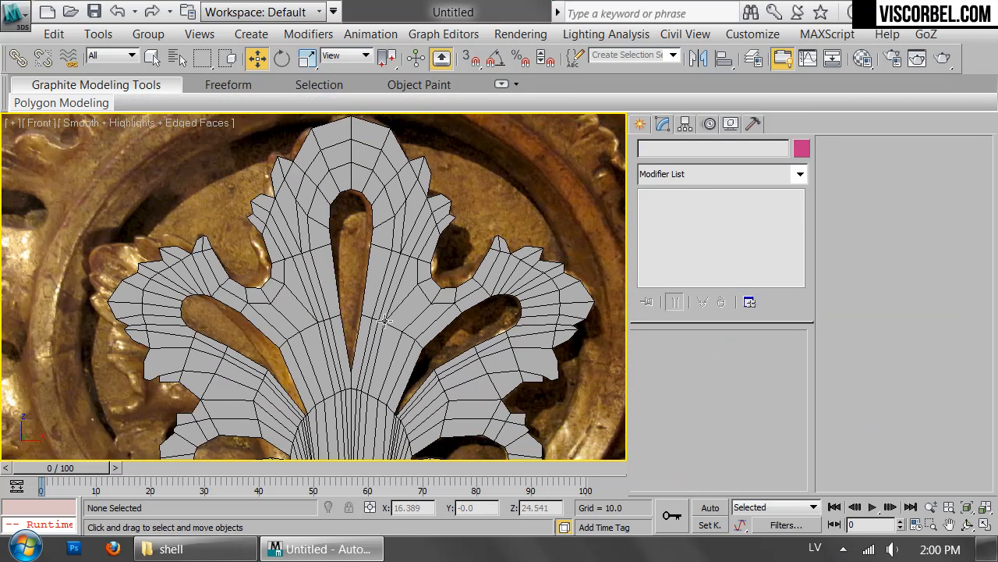
Move the leaf sideways off the reference carving to X -68.334 and add an Edit Poly modifier above Symmetry
scroll(384, 320, down, 3)
click(384, 320)
middle_drag(515, 261, 468, 236)
click(718, 173)
scroll(717, 100, down, 5)
click(717, 98)
scroll(415, 265, up, 3)
scroll(281, 292, up, 2)
mouse_move(257, 292)
middle_down()
mouse_move(184, 296)
mouse_move(227, 312)
mouse_move(262, 305)
middle_up()
scroll(184, 296, down, 3)
scroll(404, 279, up, 2)
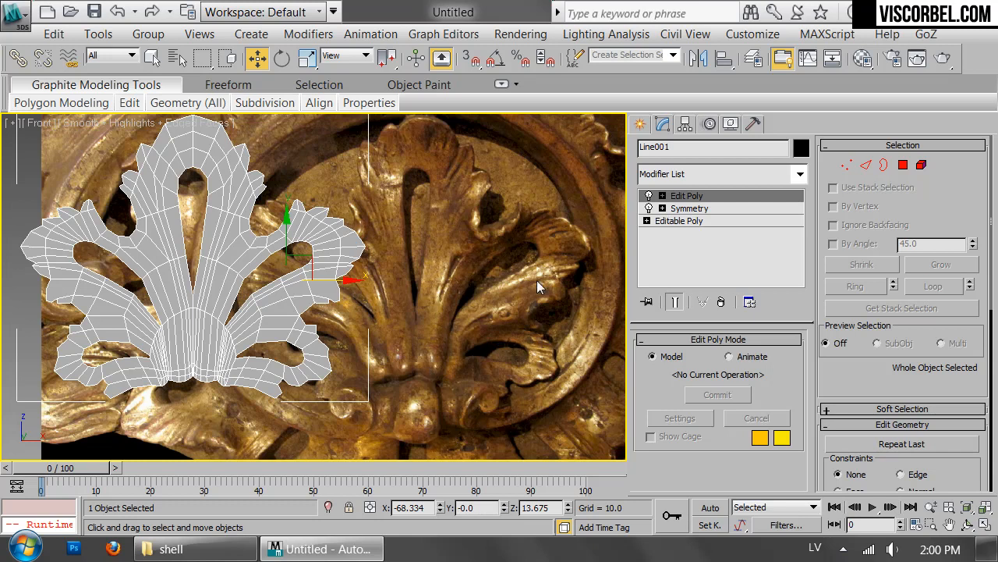
scroll(242, 260, up, 4)
middle_drag(235, 223, 284, 204)
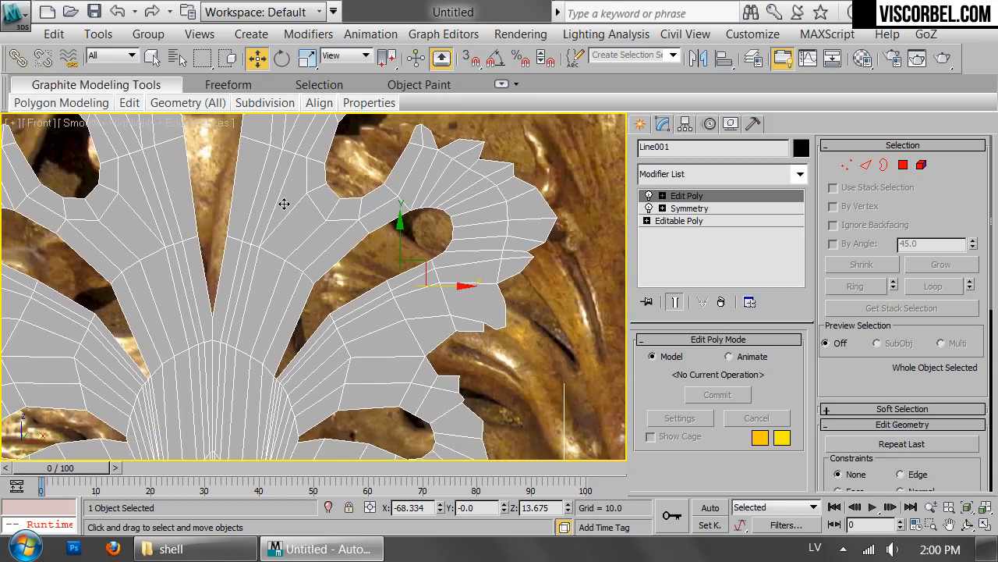
key(1)
middle_drag(340, 233, 407, 220)
right_click(426, 221)
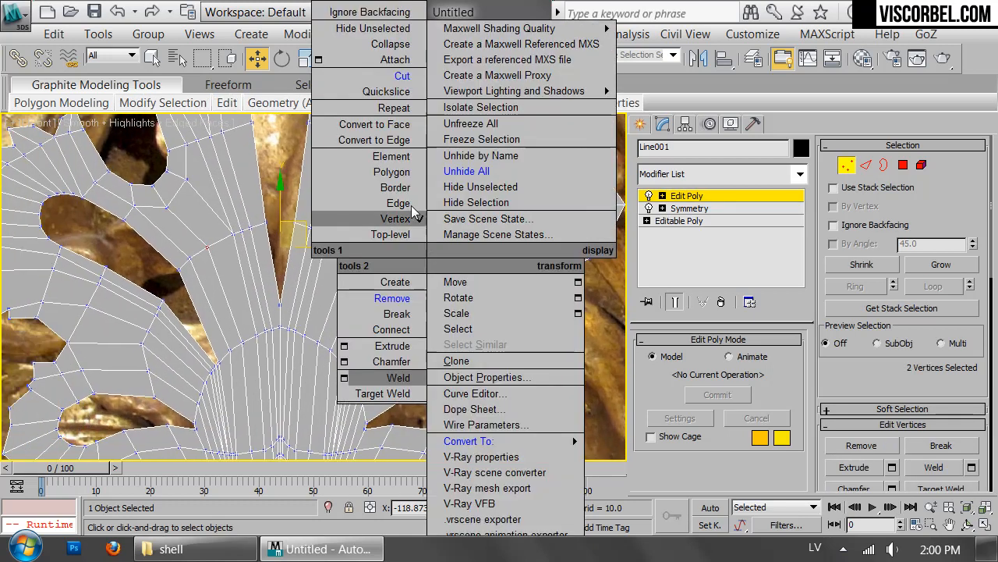
click(398, 79)
On the base Editable Poly, cut a lengthwise edge from the vertex below the central notch down the stem to the base
click(686, 222)
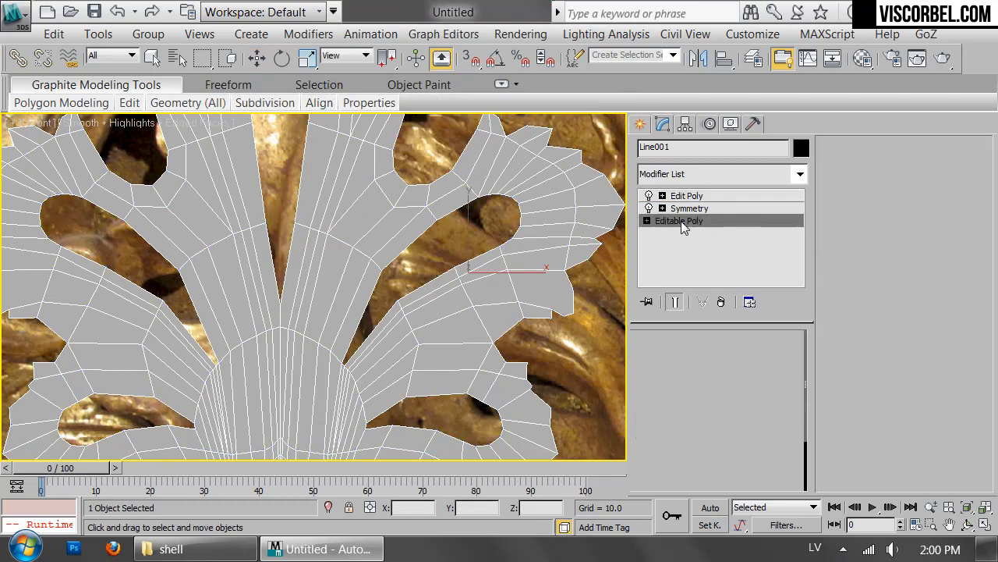
right_click(447, 230)
click(408, 239)
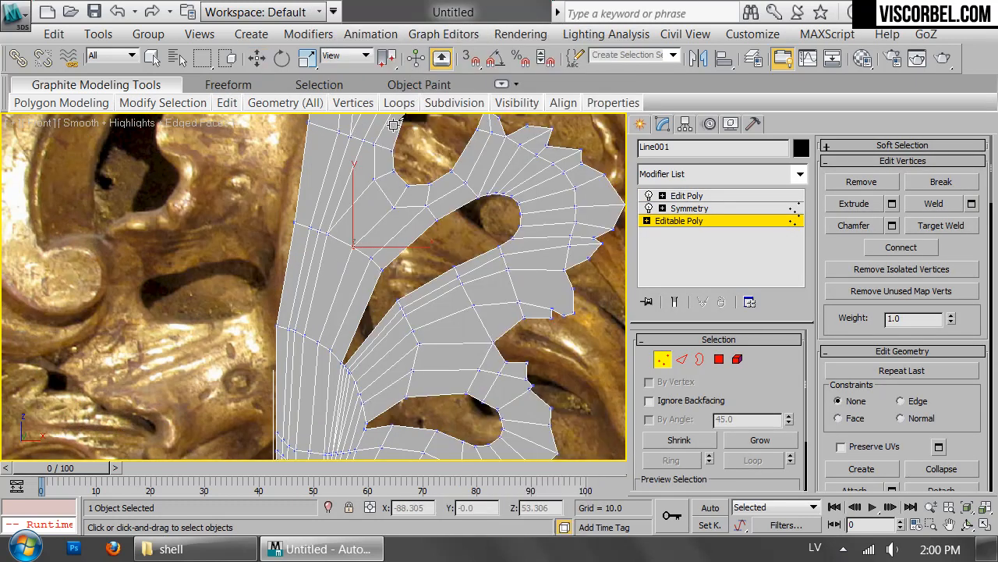
click(334, 237)
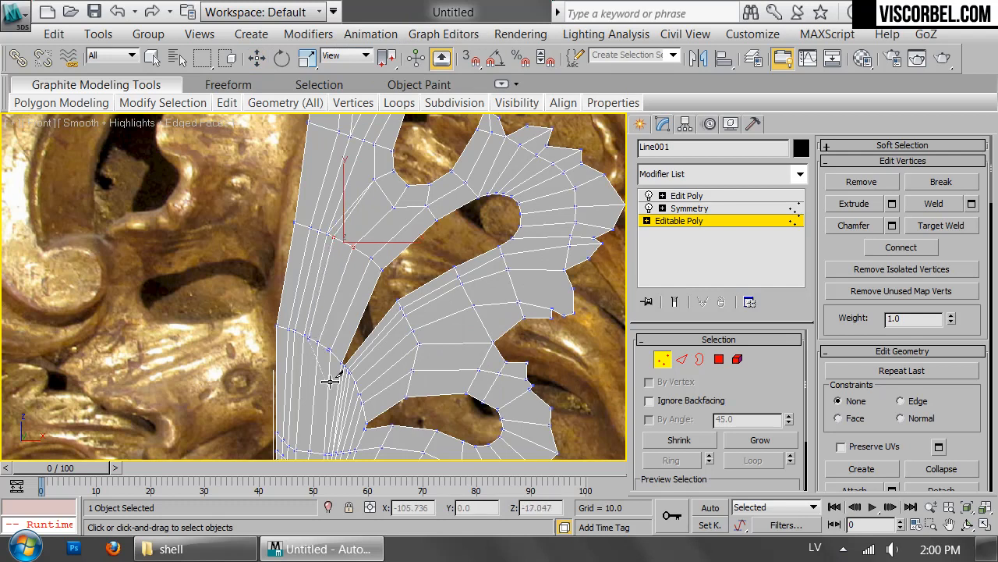
middle_drag(328, 383, 401, 252)
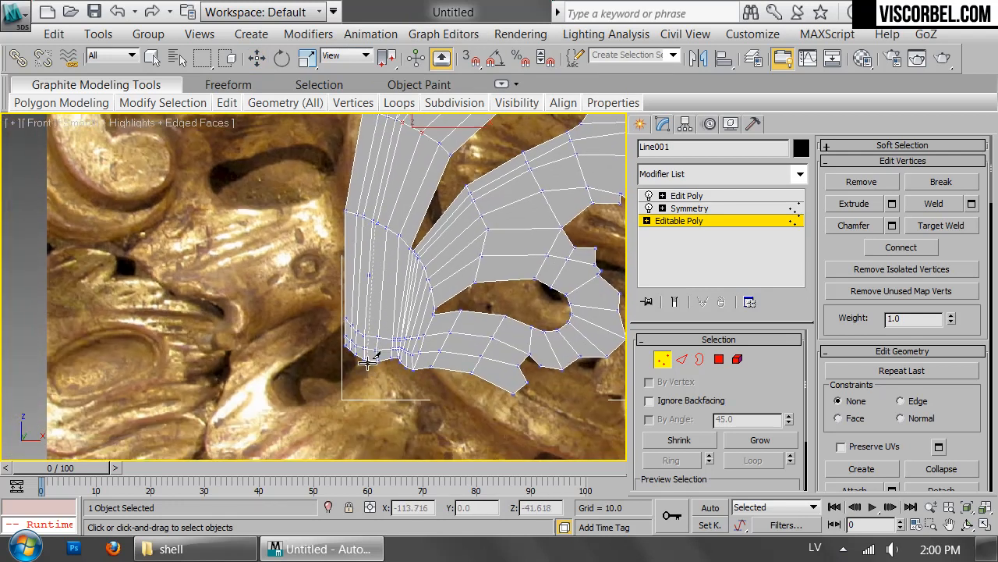
scroll(406, 249, up, 6)
Remove the redundant edge beside the new cut between the notch vertex and the stem's cross edge
key(w)
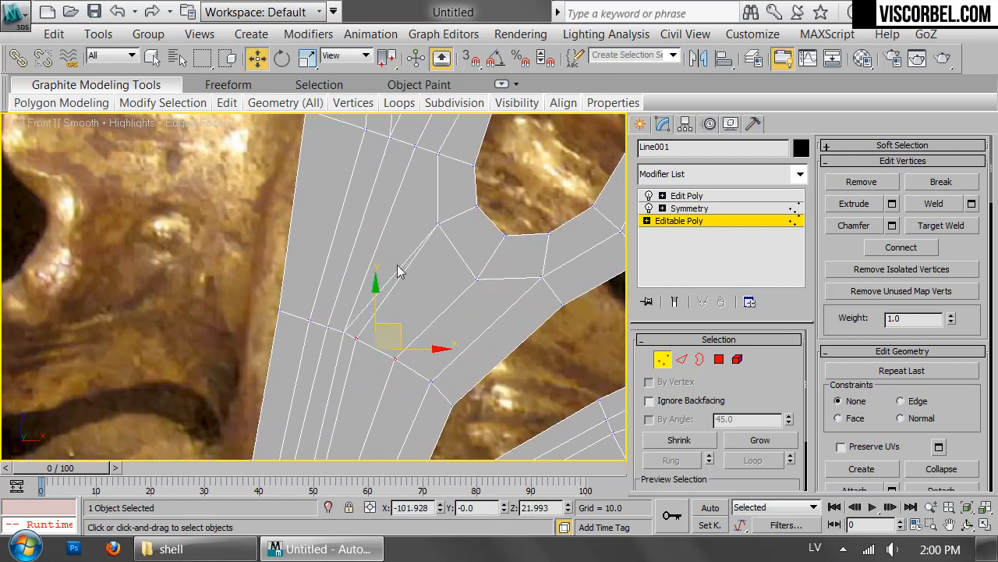
key(2)
click(390, 278)
right_click(390, 272)
click(369, 301)
Move the stem's cross-edge vertex below the notch outward to even the strip widths
scroll(413, 306, down, 3)
middle_drag(421, 306, 458, 279)
key(1)
click(422, 300)
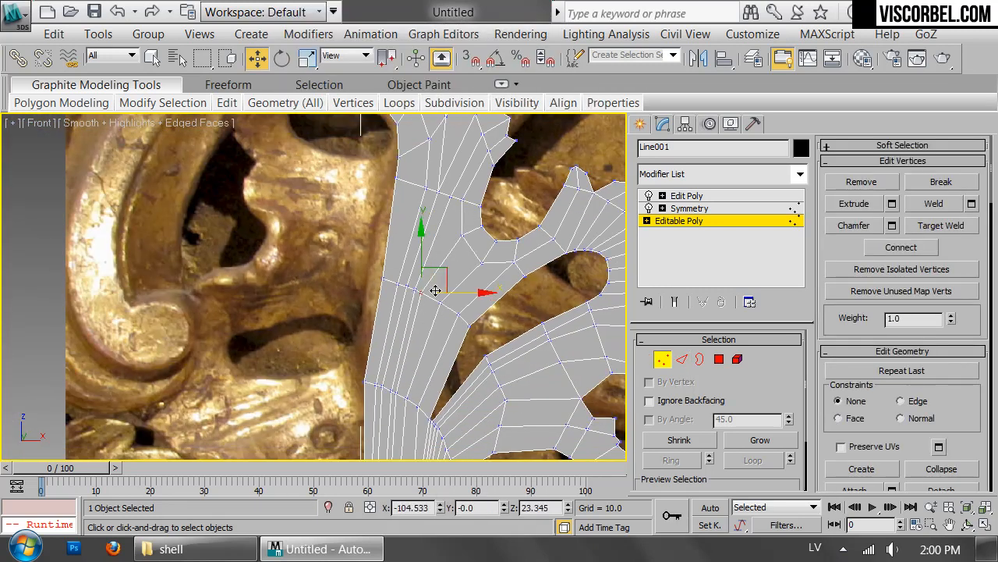
drag(447, 292, 459, 293)
Select the continuous polygon strip from the notch between the central and side leaves down the stem to the base
key(4)
scroll(468, 258, down, 5)
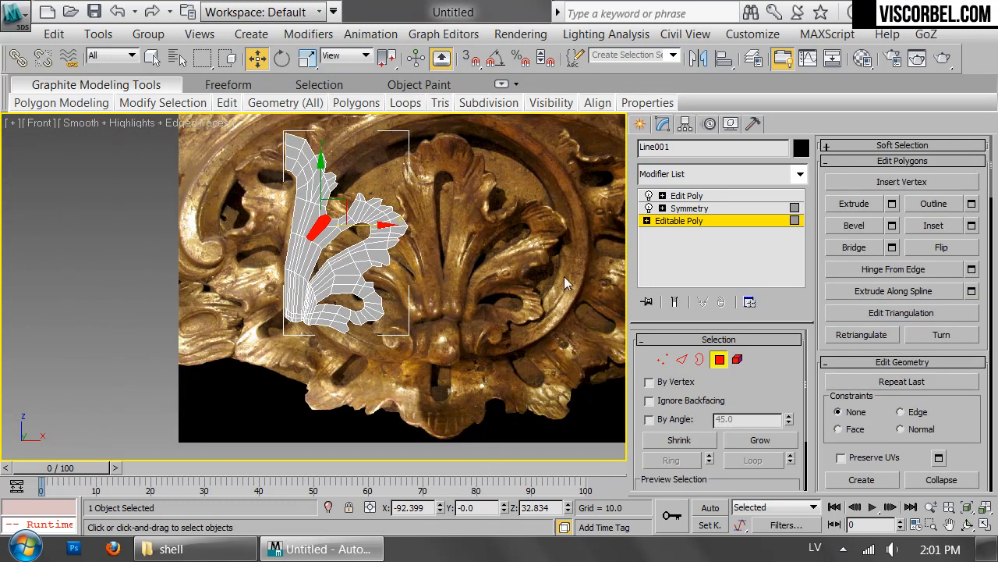
scroll(340, 221, up, 4)
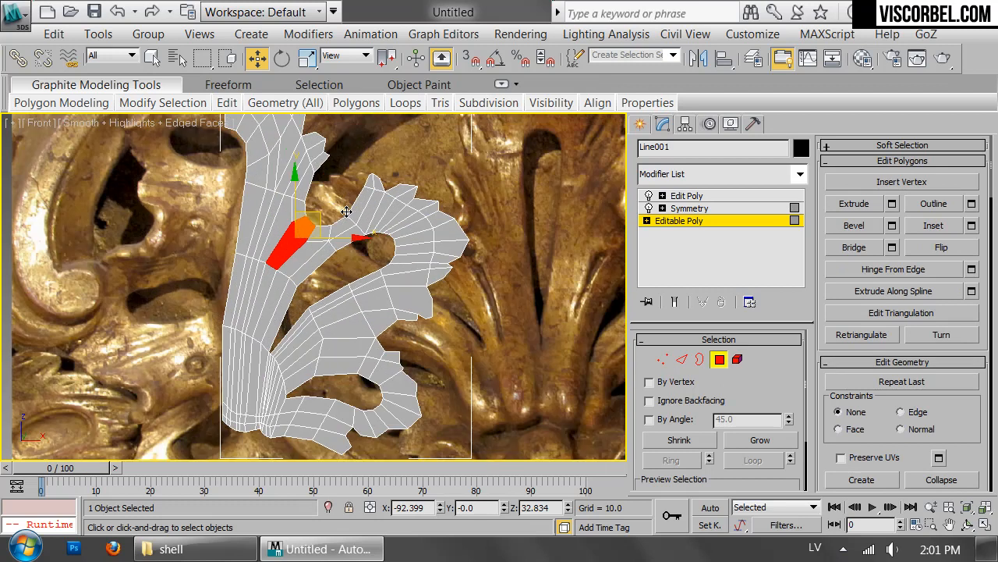
ctrl+click(257, 291)
middle_drag(495, 336, 487, 334)
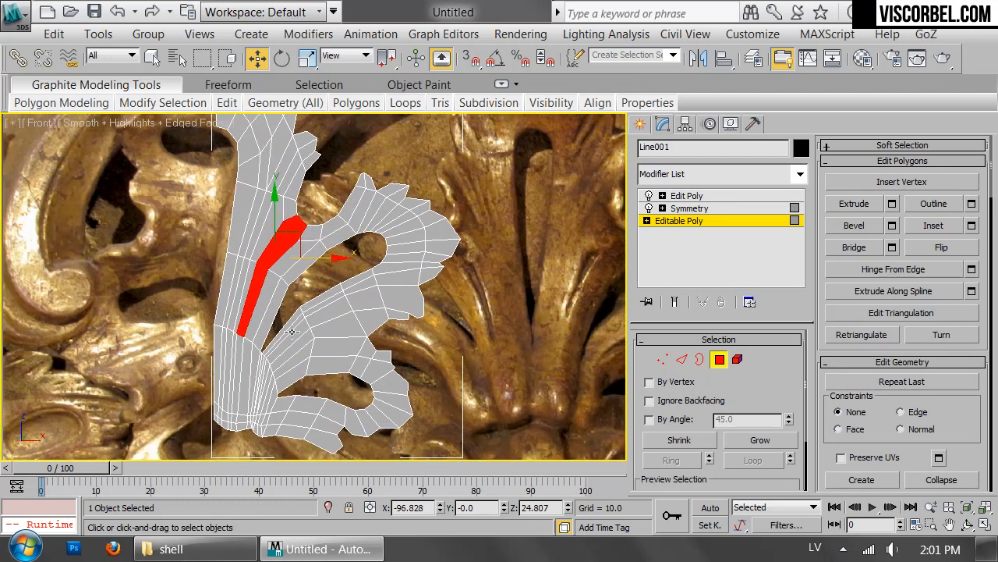
ctrl+click(236, 371)
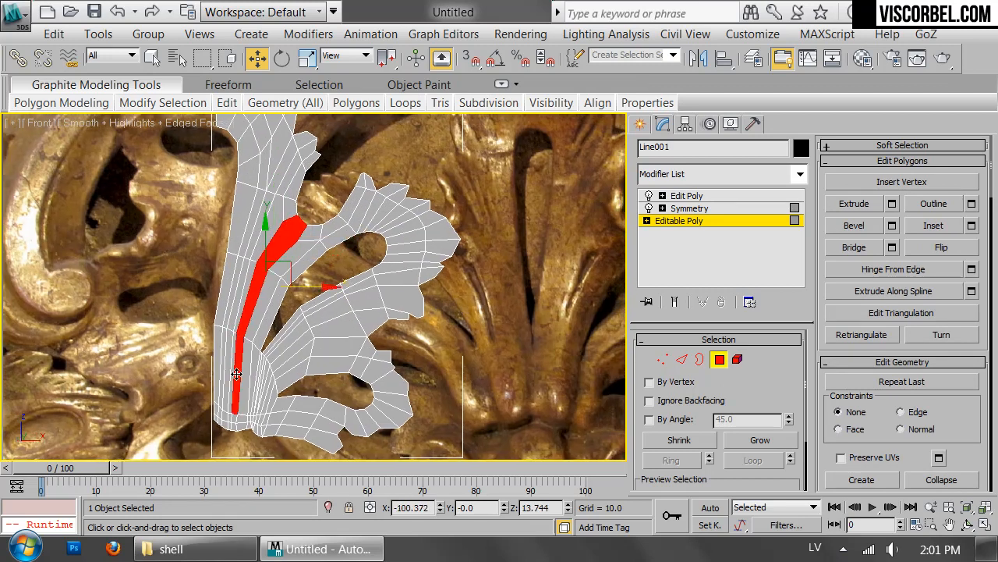
key(ctrl+z)
ctrl+click(235, 421)
ctrl+click(234, 426)
Try adding the polygon at the notch between the lower side leaves to the selection and undo it
middle_drag(434, 304, 474, 269)
scroll(474, 269, up, 3)
scroll(428, 325, up, 3)
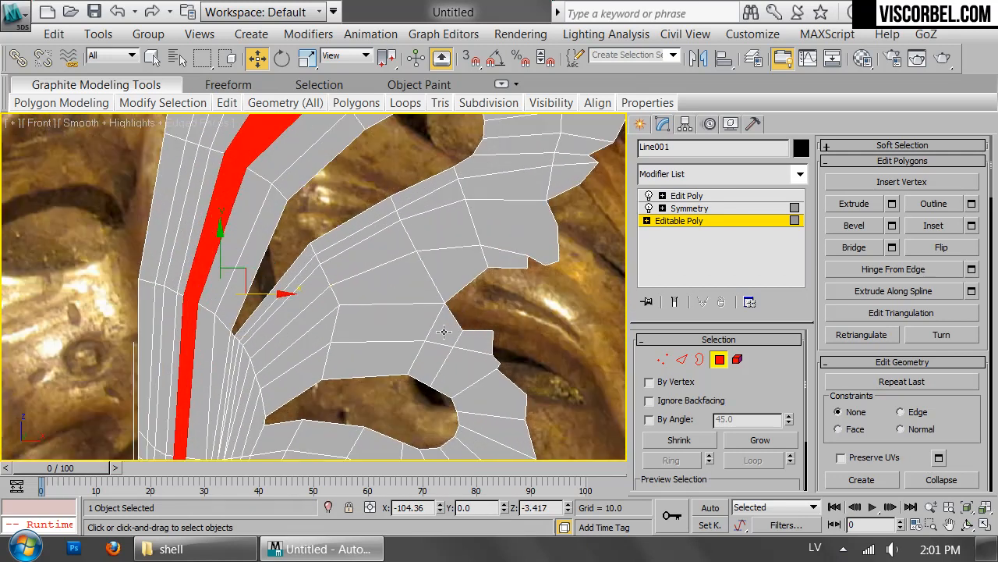
middle_drag(455, 301, 539, 247)
scroll(539, 258, up, 2)
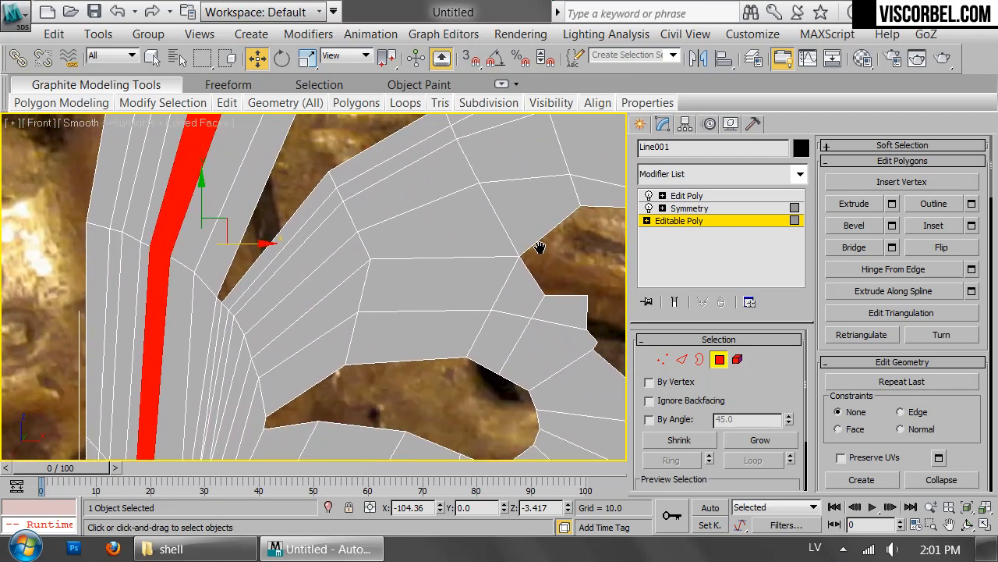
click(520, 283)
scroll(519, 282, down, 3)
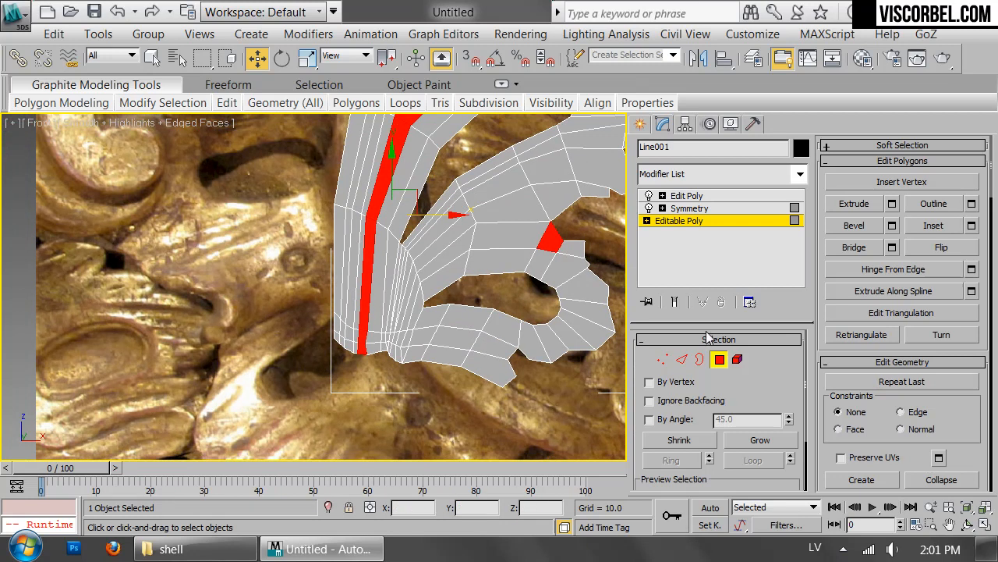
key(ctrl+z)
Switch to vertex editing on the side leaf around the notch between its lobes
click(662, 359)
scroll(439, 283, up, 4)
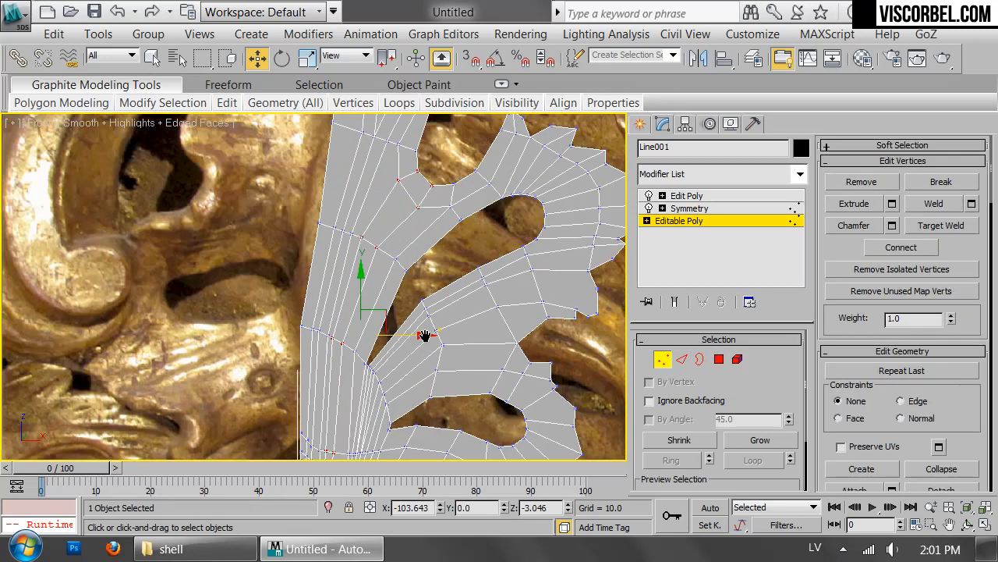
scroll(392, 328, up, 3)
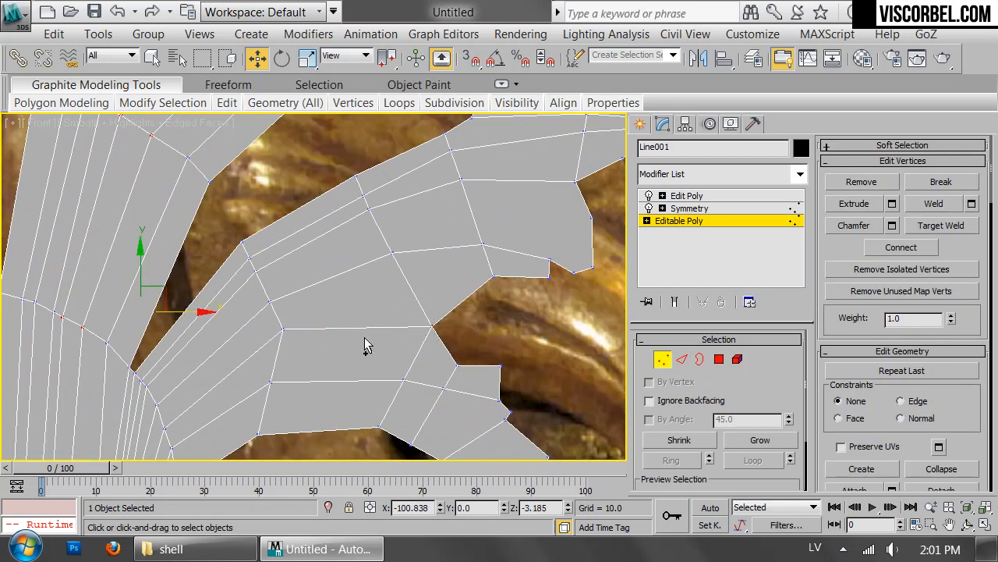
Enable soft selection for the Editable Poly's vertices with a falloff of 6.8 and a bubble of 0.86
middle_drag(262, 325, 394, 270)
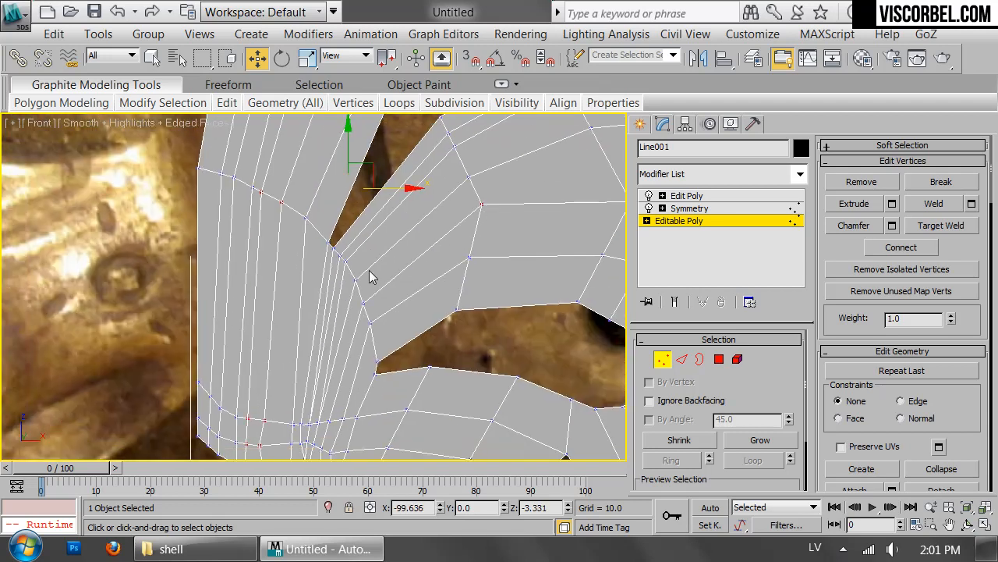
middle_drag(330, 412, 395, 421)
scroll(392, 357, down, 3)
middle_drag(481, 293, 281, 209)
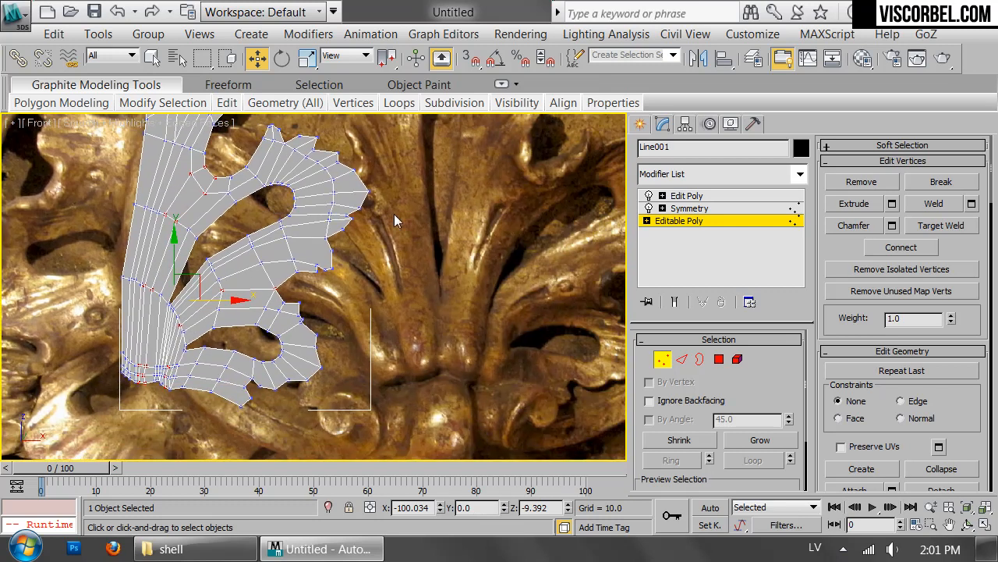
click(866, 145)
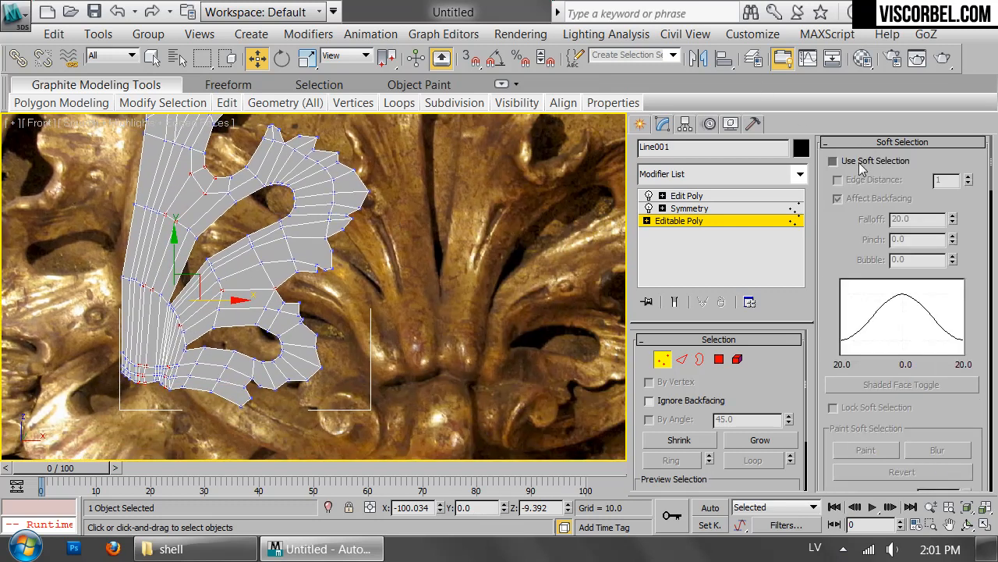
click(838, 161)
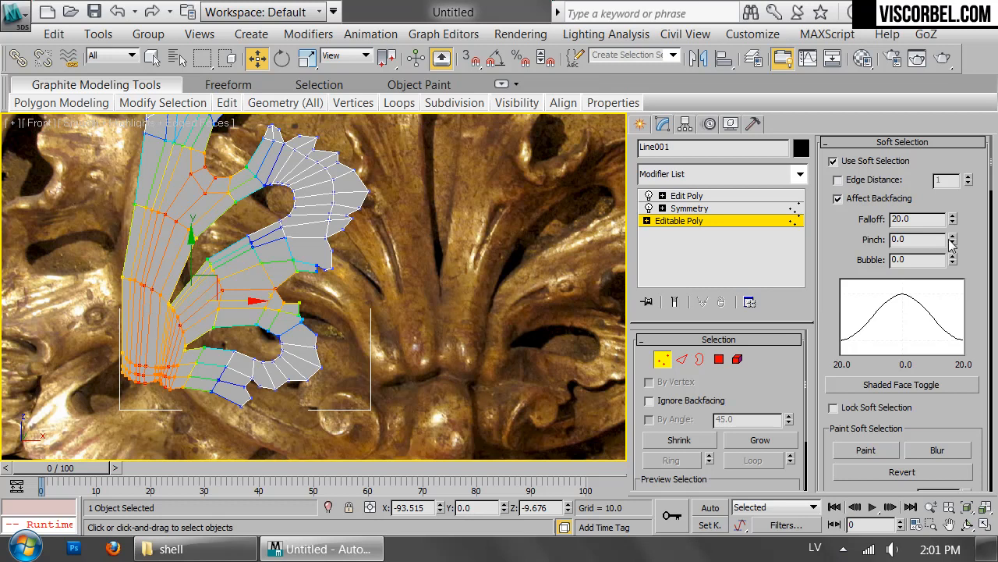
drag(952, 255, 954, 224)
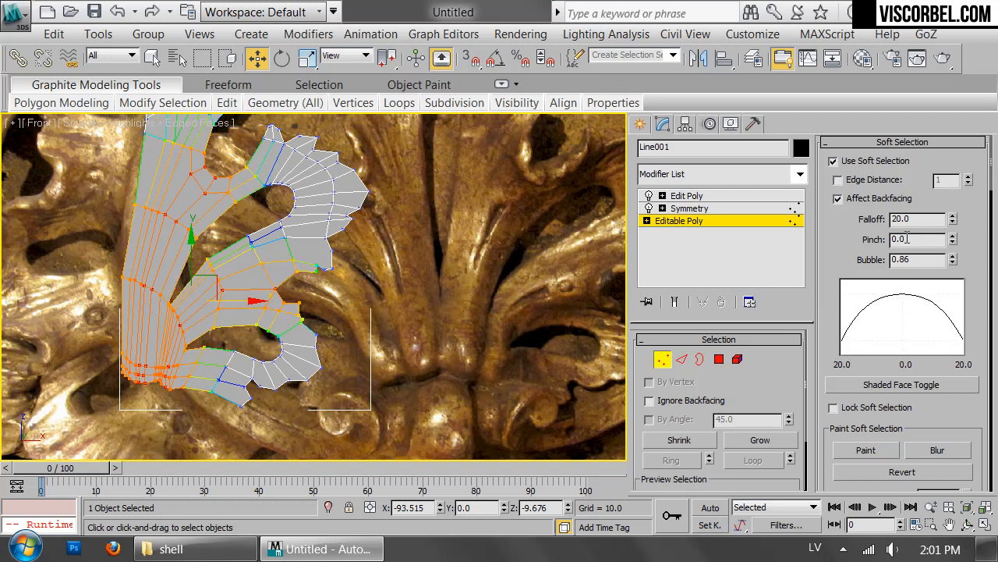
drag(956, 222, 939, 267)
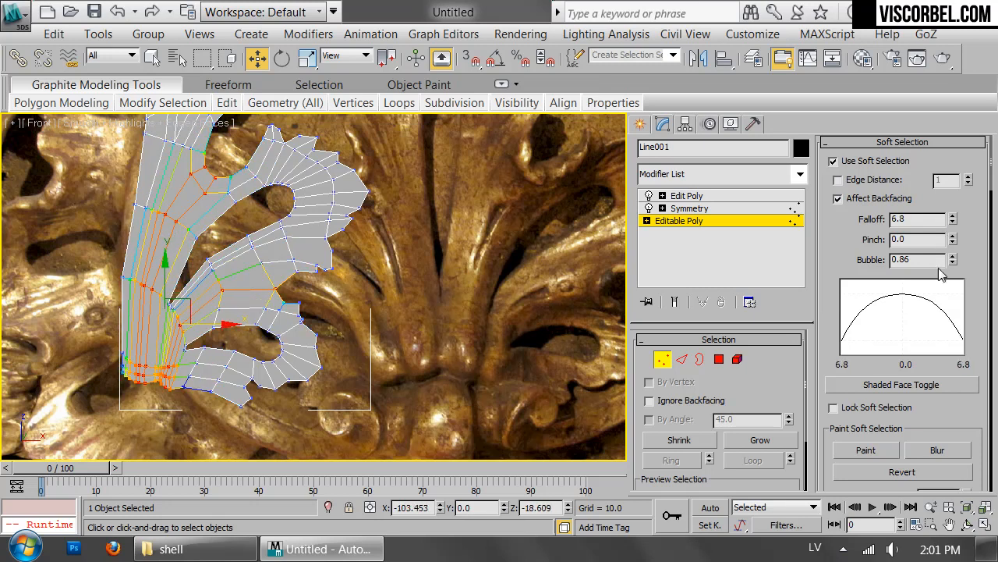
Add the vertices along the notch edge between the two side lobes to the current vertex selection
scroll(372, 282, up, 3)
drag(253, 315, 255, 309)
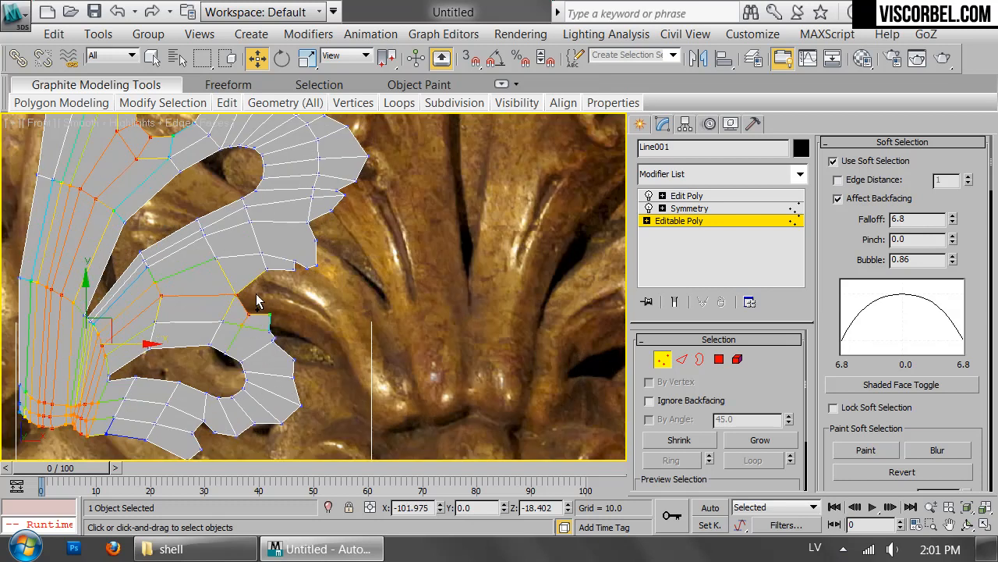
ctrl+click(267, 270)
scroll(320, 302, down, 3)
middle_drag(322, 303, 499, 278)
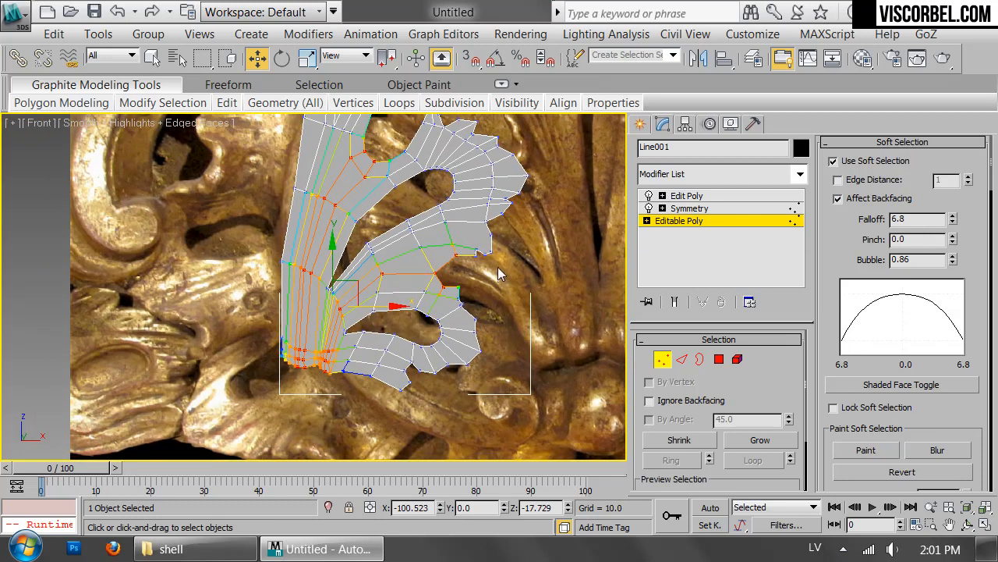
Delete the existing Edit Poly modifier and add a new Edit Poly above Symmetry
key(p)
scroll(512, 284, up, 3)
alt+middle_drag(449, 248, 326, 318)
click(718, 197)
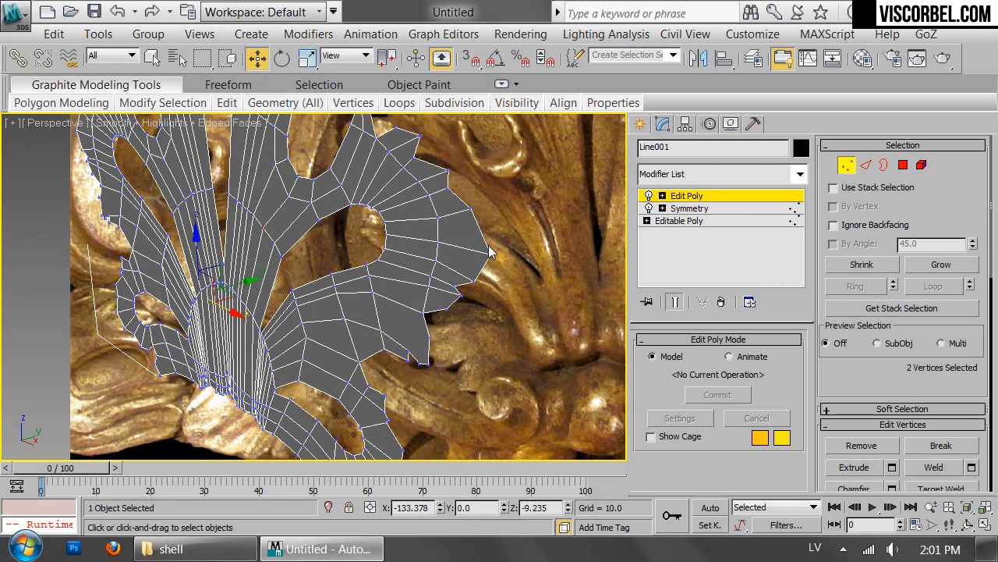
right_click(730, 197)
click(759, 193)
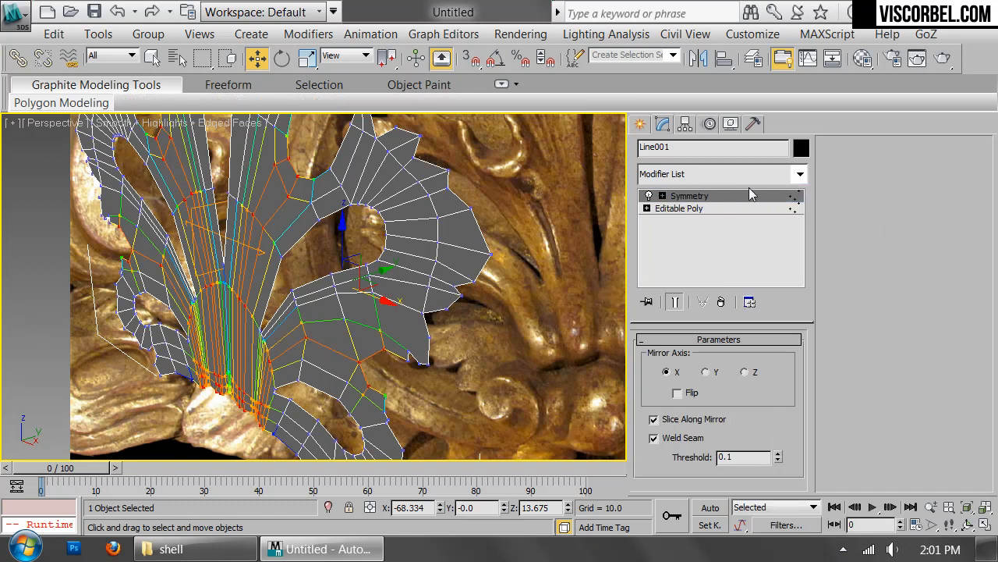
click(746, 176)
scroll(737, 101, down, 9)
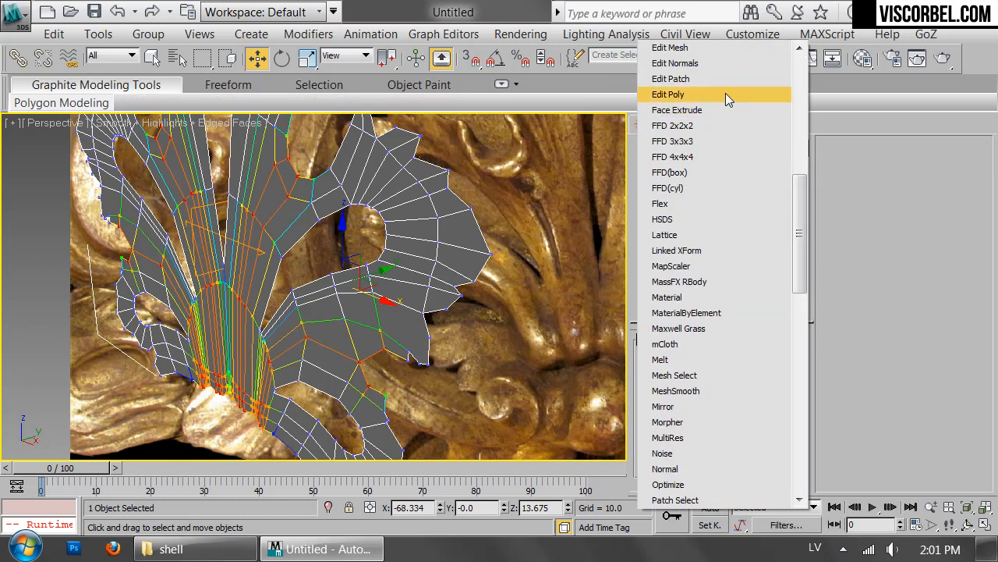
click(721, 94)
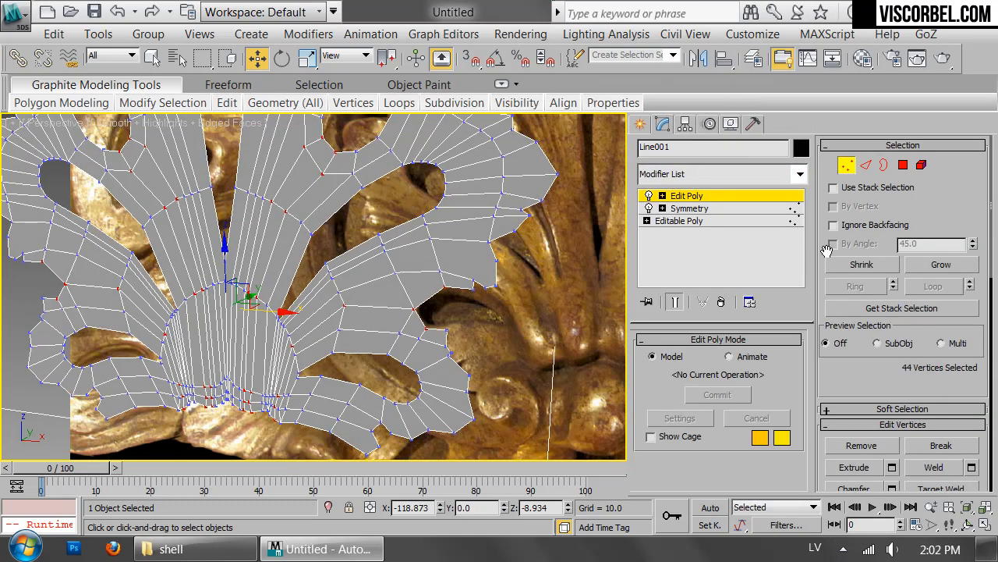
Enable Edit Poly soft selection with falloff 6.0, pinch 0.03 and bubble 0.77, and move the selected vertices about -3.19 along Y
click(871, 409)
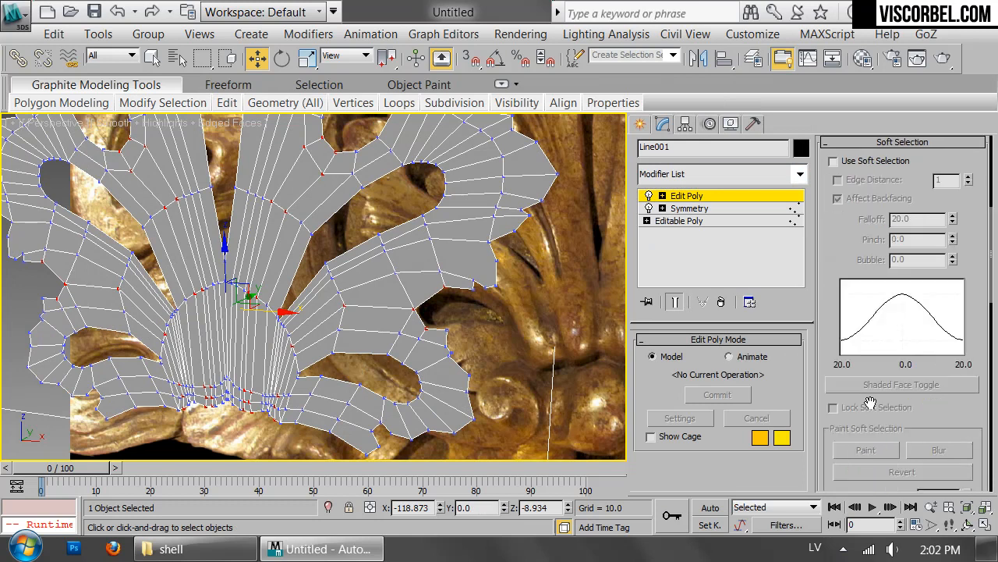
click(833, 161)
drag(953, 260, 947, 233)
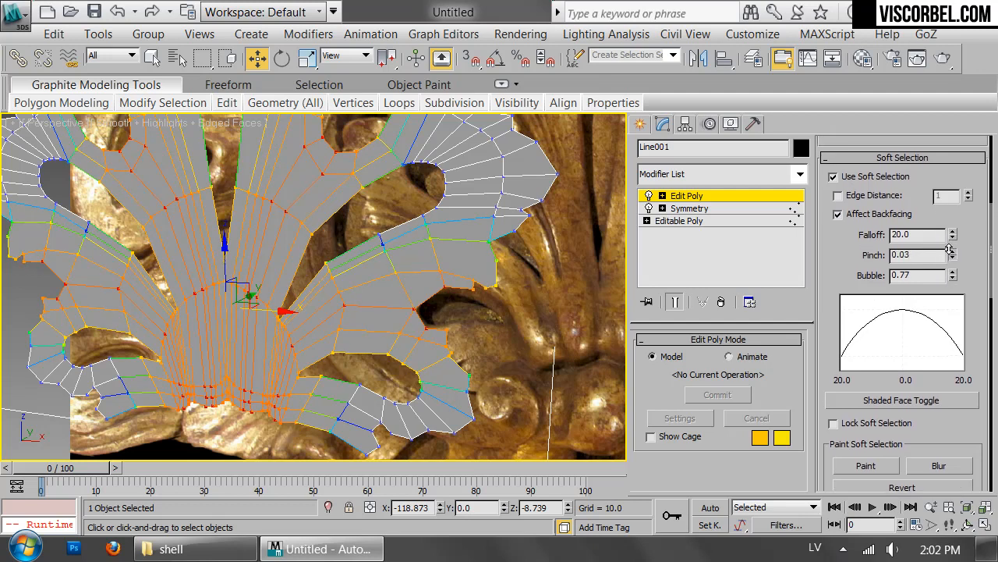
alt+middle_drag(558, 199, 322, 225)
drag(951, 237, 942, 285)
alt+middle_drag(388, 258, 318, 312)
scroll(318, 312, up, 8)
key(1)
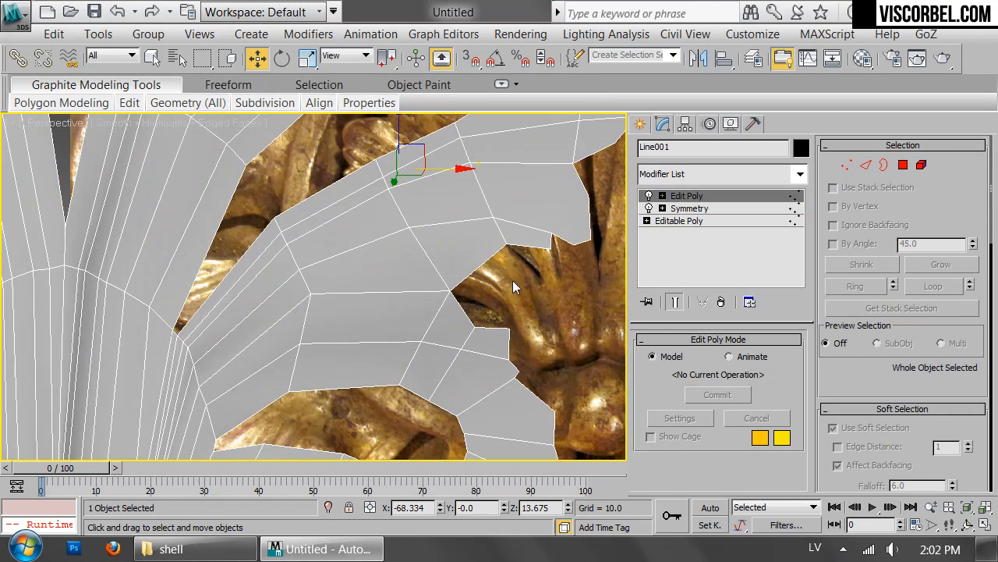
Cut a new edge from the inner vertex of the side lobe to the outline just above the notch corner
key(f)
scroll(417, 270, up, 5)
key(1)
right_click(551, 257)
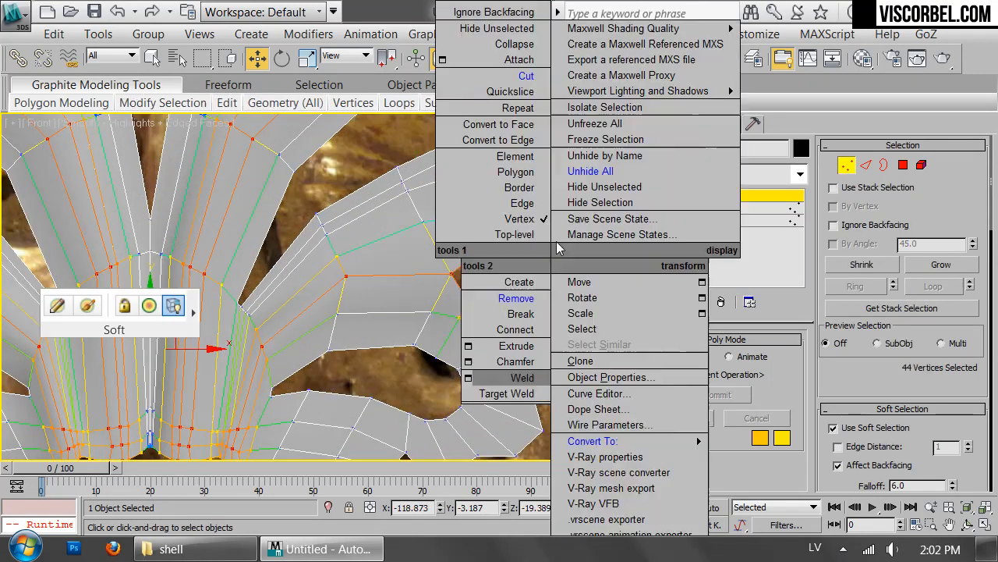
click(356, 287)
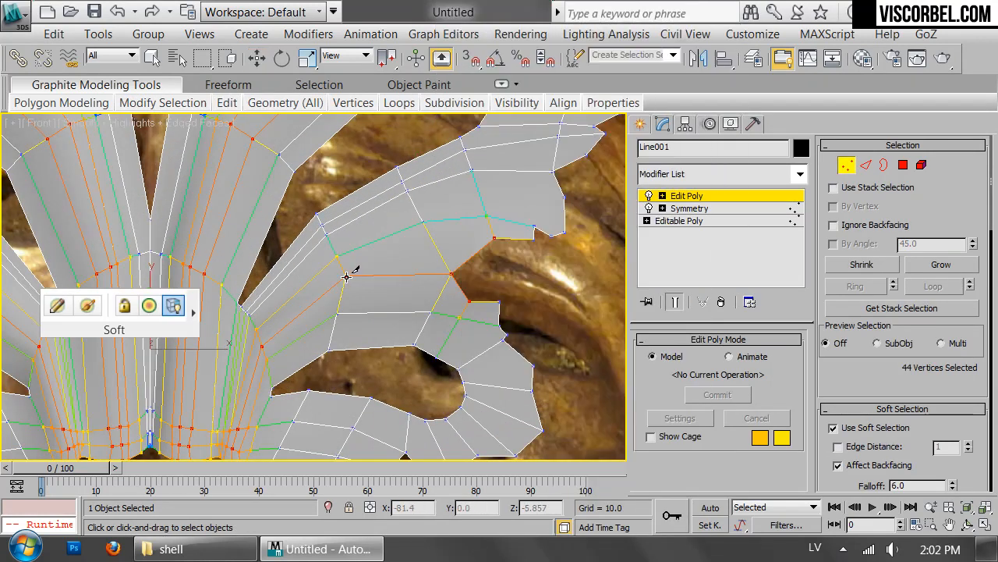
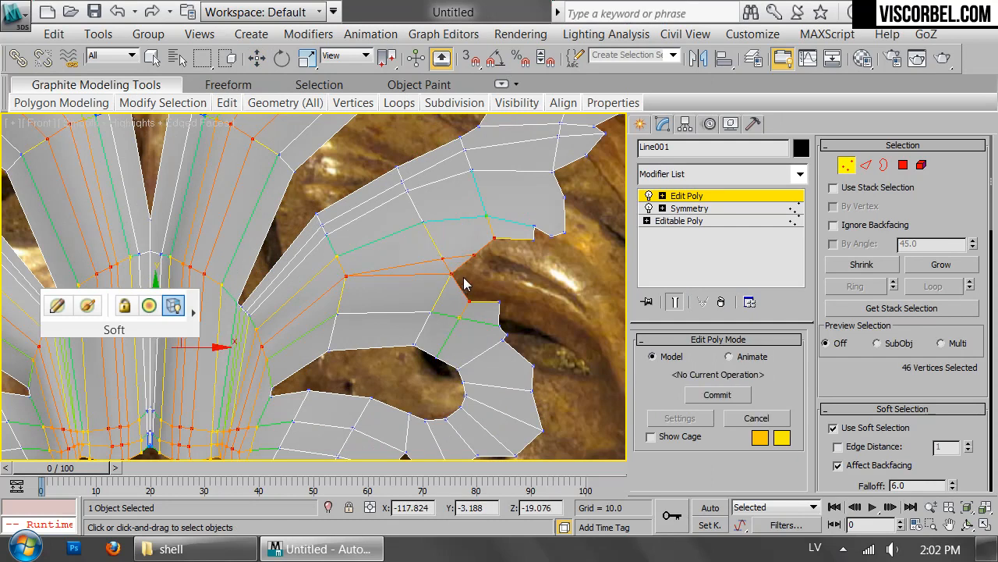
key(w)
Delete the small triangular polygon between the new cut and the notch corner
scroll(464, 281, up, 2)
middle_drag(465, 275, 446, 289)
scroll(445, 289, up, 2)
key(2)
click(436, 270)
right_click(476, 269)
click(445, 307)
key(1)
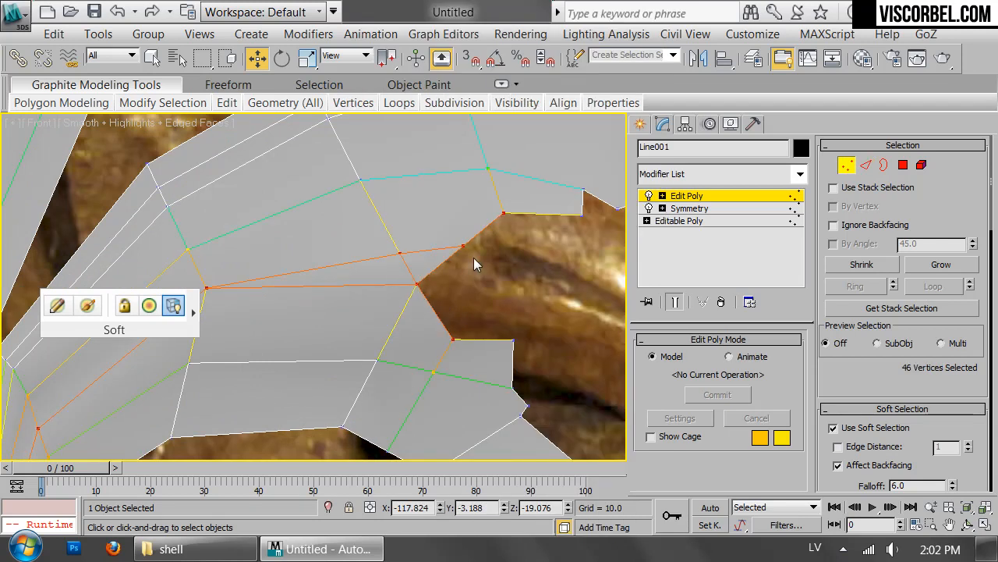
click(445, 263)
key(4)
click(438, 258)
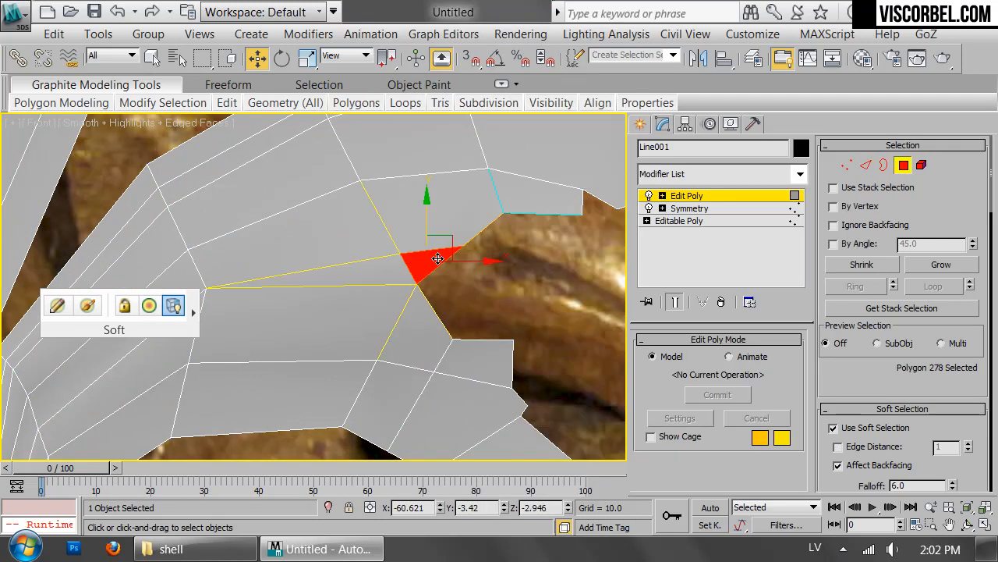
key(Delete)
Turn off soft selection and reposition the vertices around the notch to give its outline a rounder curve
key(1)
click(401, 254)
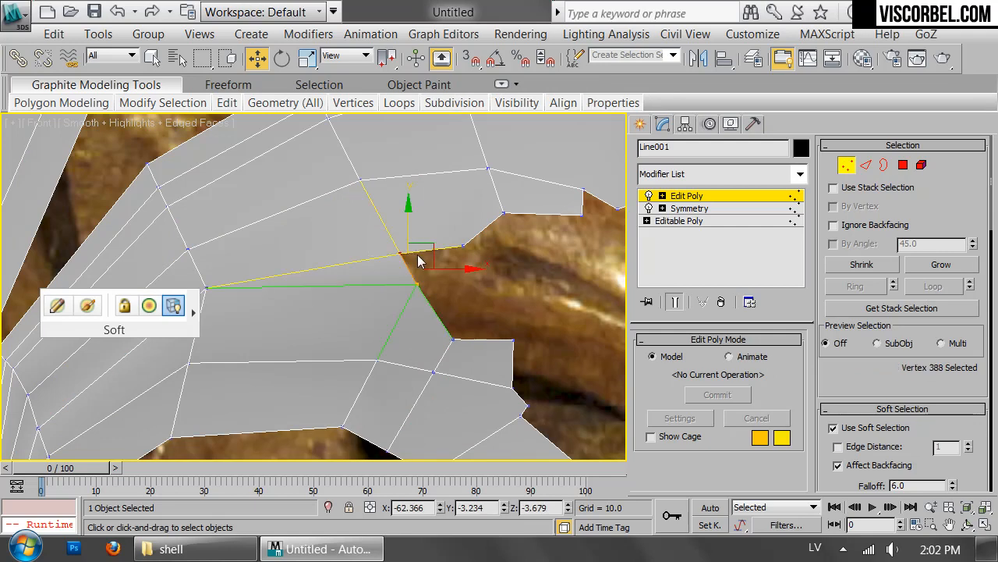
drag(419, 241, 440, 230)
click(833, 428)
click(479, 248)
click(462, 244)
click(417, 285)
drag(418, 285, 420, 299)
scroll(422, 299, down, 5)
key(1)
click(514, 287)
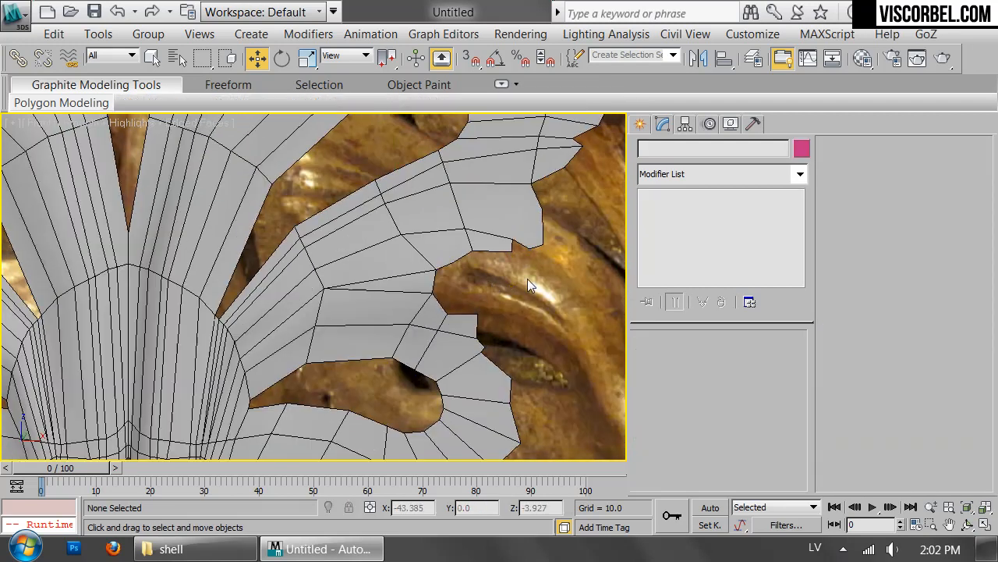
Select the notch vertices between the two side lobes and adjust their depth along Y from a side-on perspective view
click(294, 325)
key(p)
key(z)
alt+middle_drag(299, 322, 304, 268)
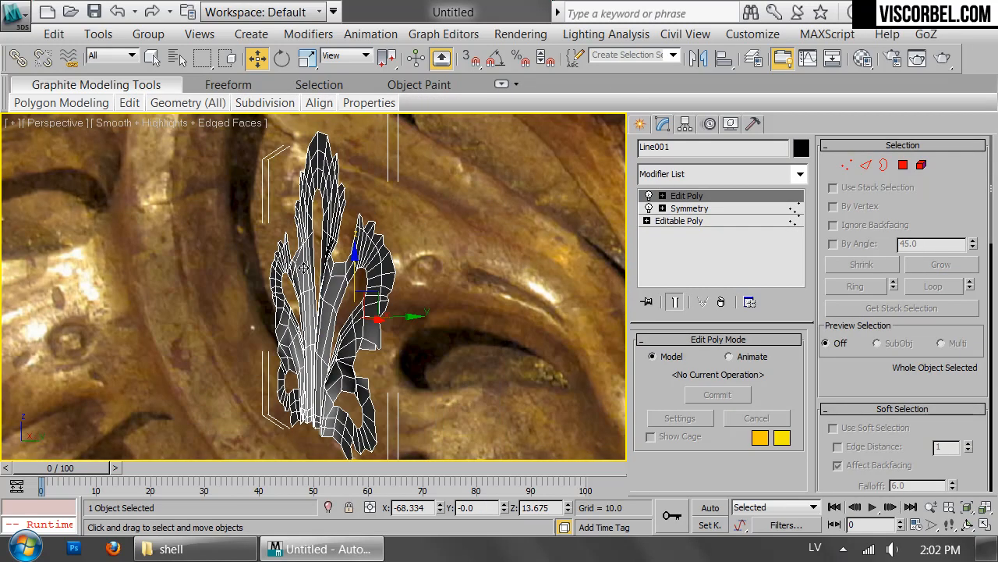
alt+middle_drag(409, 330, 363, 266)
key(1)
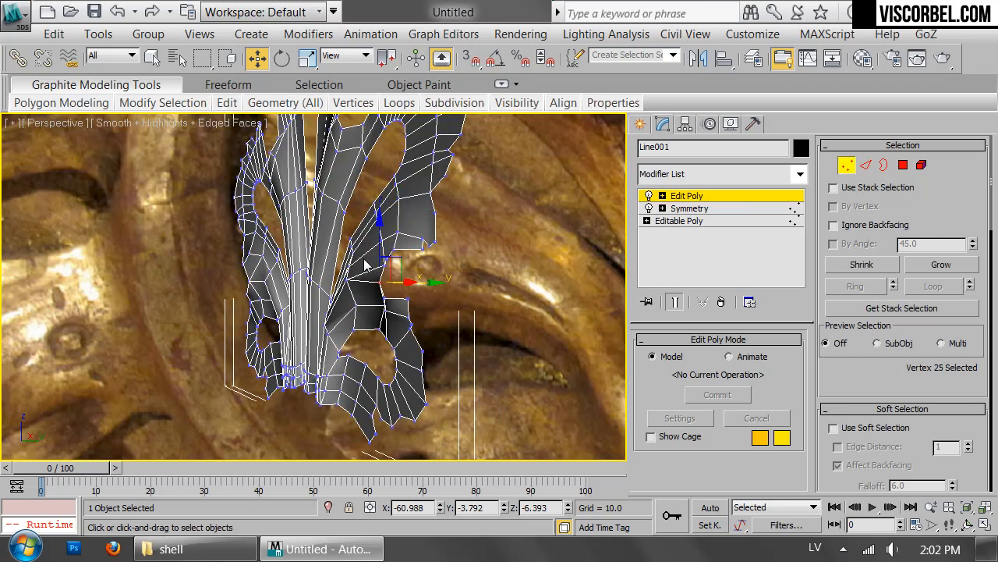
key(z)
scroll(388, 282, down, 10)
alt+middle_drag(382, 281, 313, 267)
right_click(415, 272)
click(377, 300)
alt+middle_drag(366, 298, 342, 282)
drag(312, 270, 324, 287)
alt+middle_drag(342, 303, 347, 260)
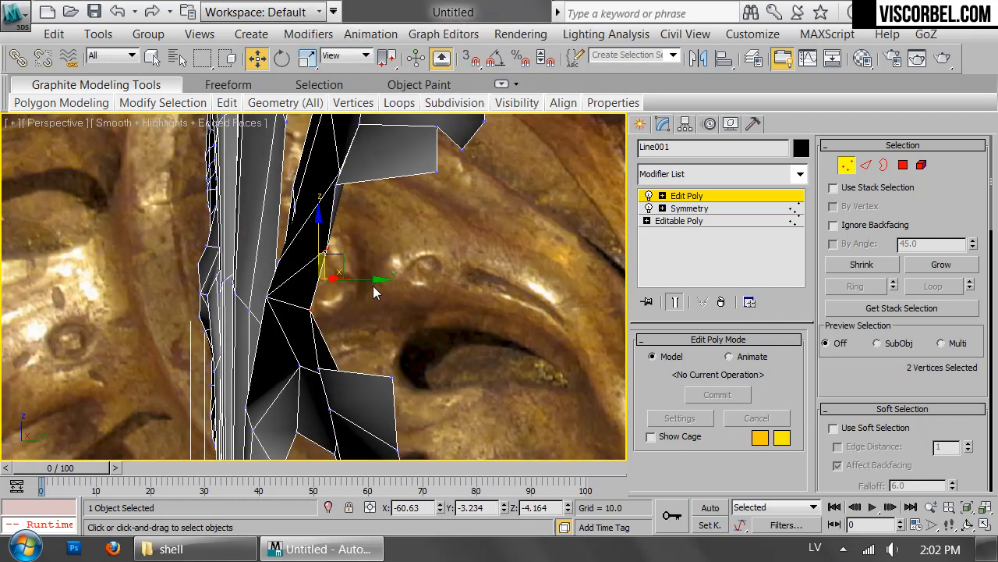
key(BackSpace)
click(306, 246)
alt+middle_drag(307, 246, 367, 242)
Select the six vertices around the gap between the central lobe and the upper side lobe and adjust their depth
middle_drag(269, 187, 379, 357)
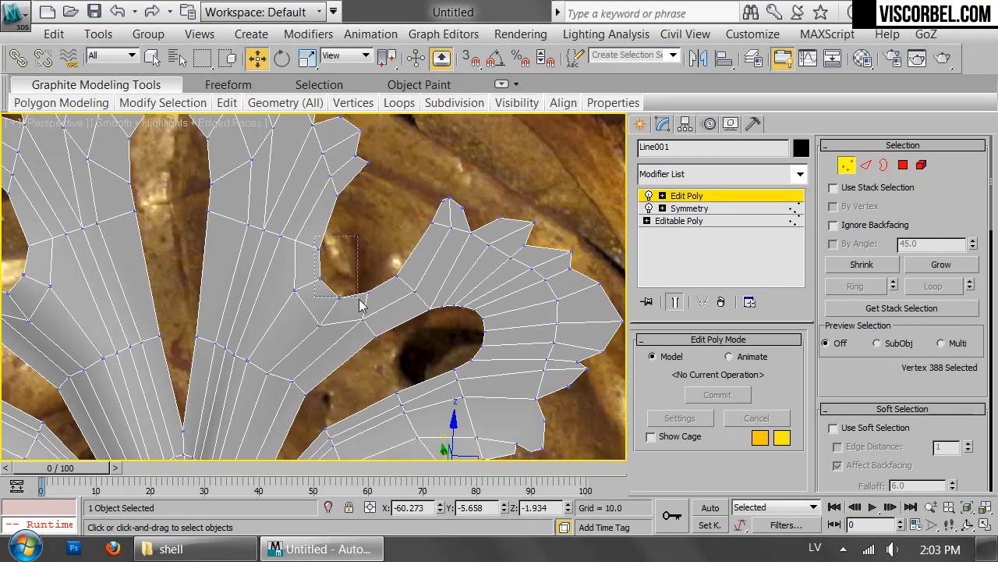
drag(356, 298, 371, 310)
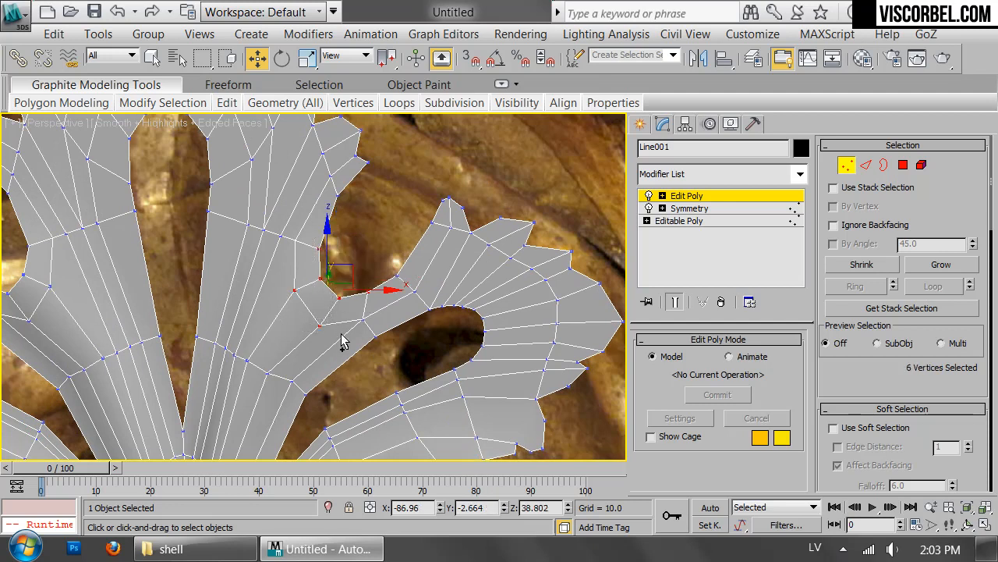
alt+middle_drag(420, 281, 363, 291)
drag(360, 273, 351, 273)
mouse_move(351, 273)
alt+middle_down()
mouse_move(368, 311)
mouse_move(502, 234)
mouse_move(533, 291)
mouse_move(353, 250)
mouse_move(383, 337)
mouse_move(351, 307)
mouse_move(352, 273)
alt+middle_up()
Select the two outline vertices at either end of the gap beside the central lobe and shift them slightly
click(353, 261)
click(322, 256)
ctrl+click(361, 305)
drag(391, 275, 387, 278)
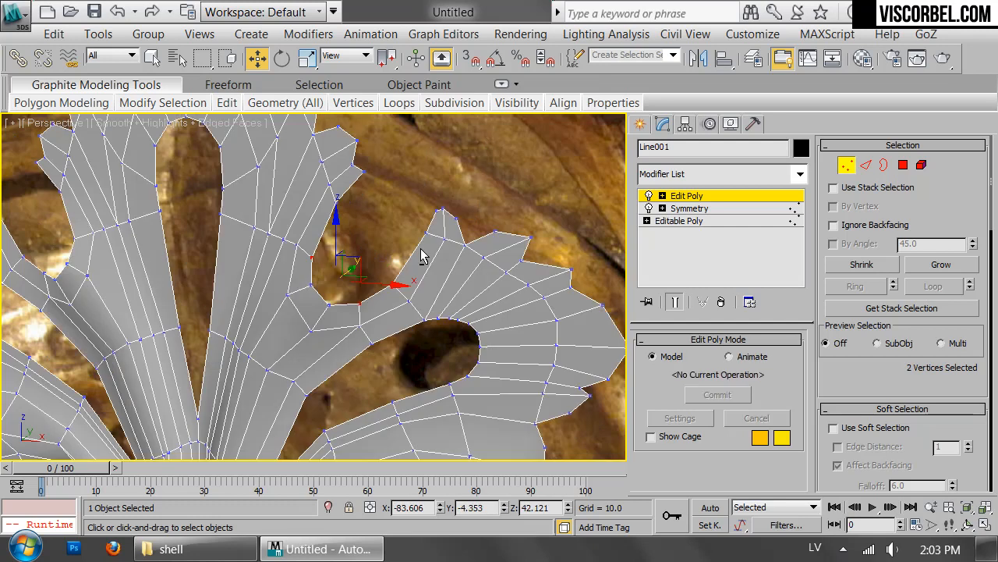
Leave vertex editing, hide the edged faces and inspect the leaf's smooth shading in perspective
scroll(486, 160, down, 5)
click(421, 256)
alt+middle_drag(420, 250, 370, 256)
scroll(371, 259, up, 3)
key(F4)
click(385, 328)
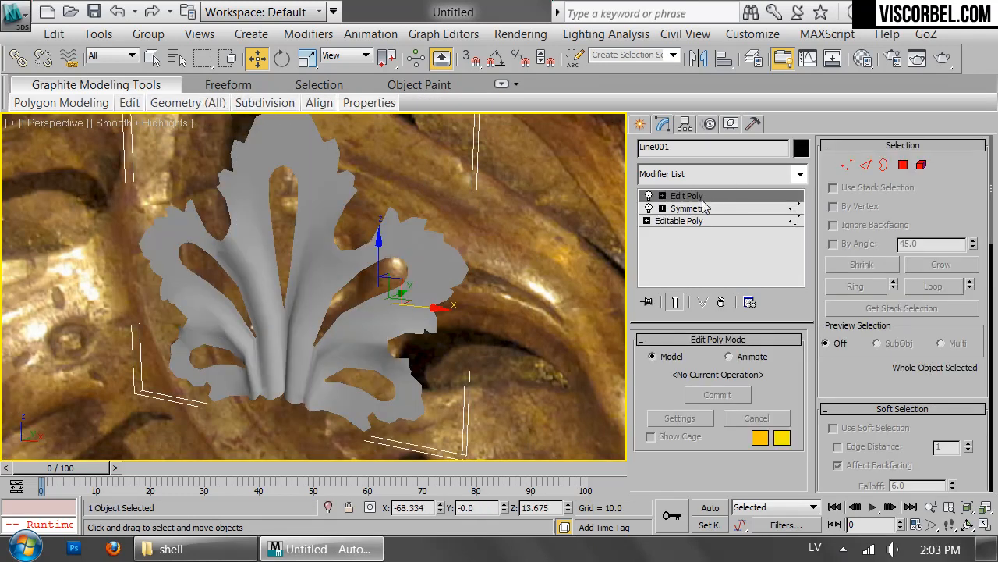
Copy the Symmetry modifier and paste it above Edit Poly to mirror the new edits
click(694, 209)
click(584, 325)
right_click(716, 215)
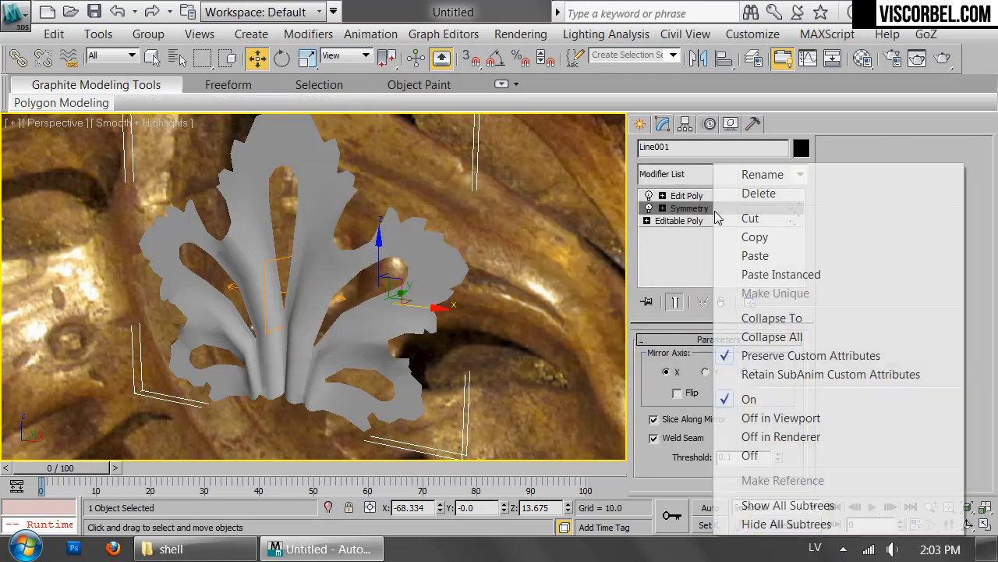
click(757, 237)
click(686, 196)
right_click(720, 200)
click(758, 258)
click(476, 238)
Compare the mirrored leaf with the carved ornament in the reference image from the front
alt+middle_drag(374, 233, 302, 269)
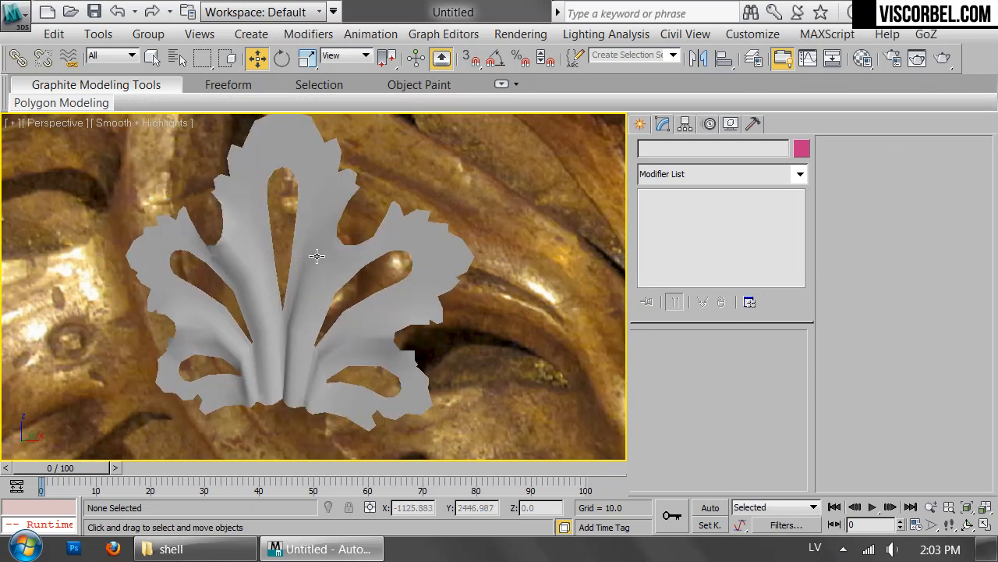
click(317, 256)
key(f)
scroll(392, 237, down, 6)
middle_drag(393, 236, 393, 312)
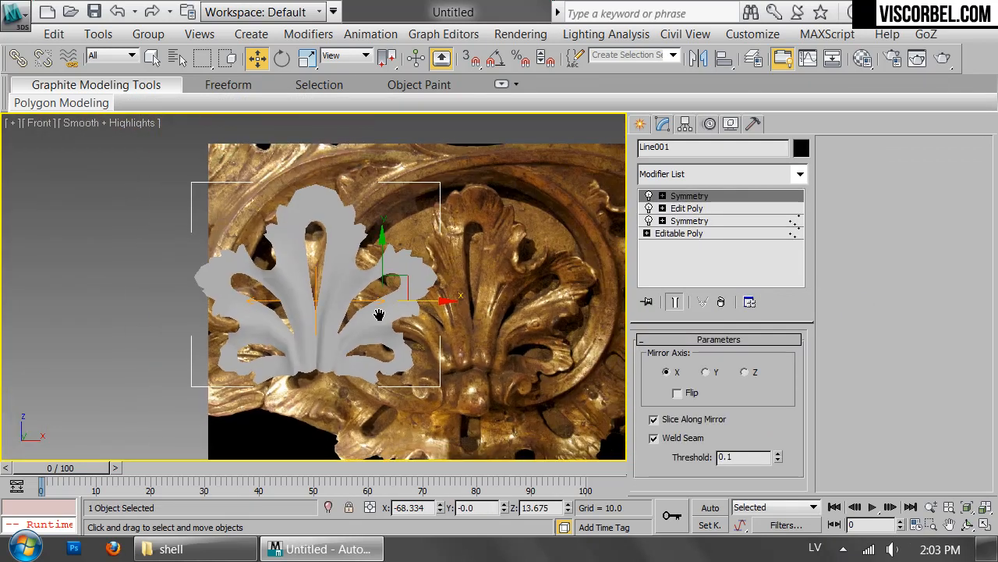
scroll(255, 315, up, 5)
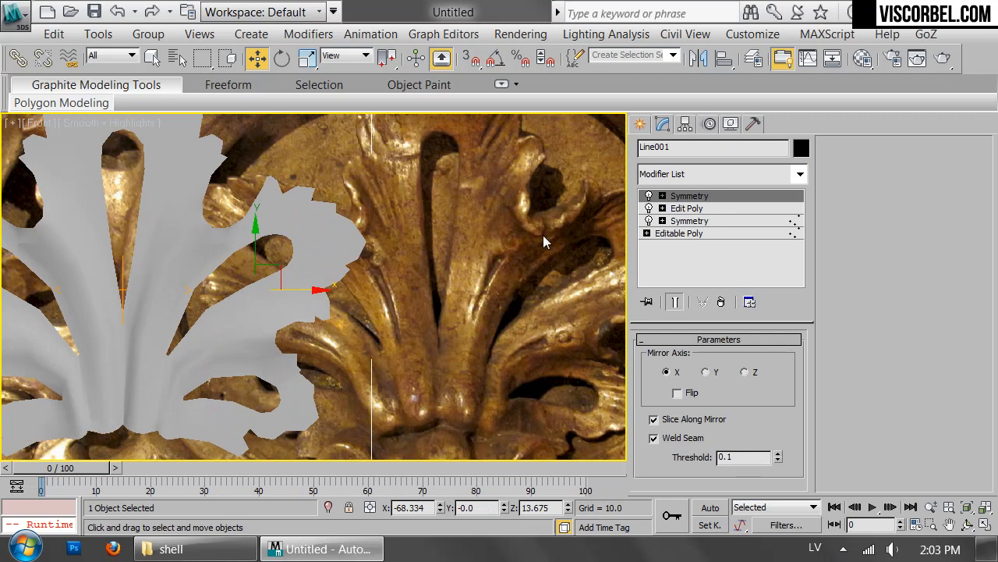
Show edged faces again and examine the mesh around the gap beside the central lobe in perspective
key(p)
key(z)
alt+middle_drag(329, 228, 245, 250)
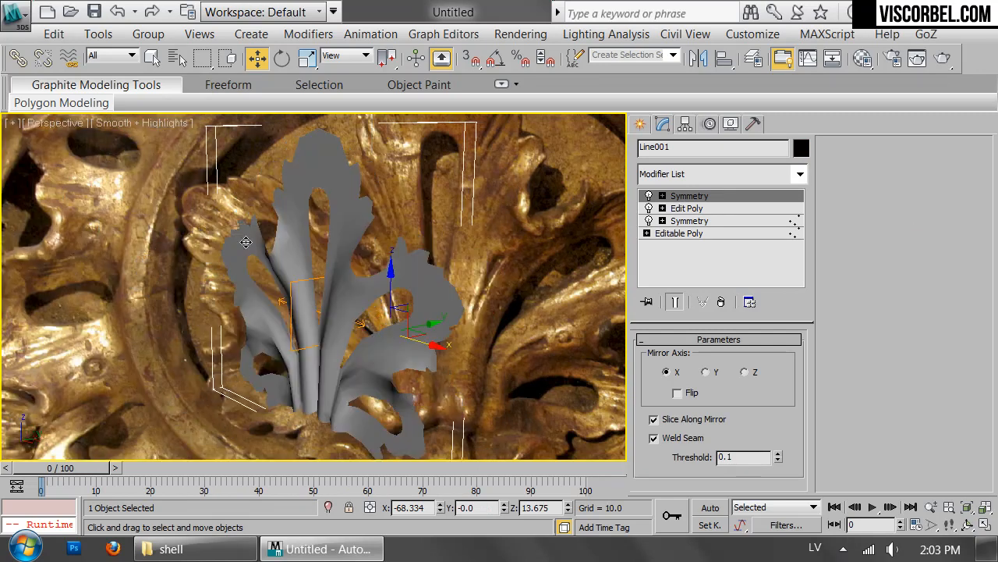
scroll(401, 289, up, 3)
key(F4)
scroll(405, 290, up, 2)
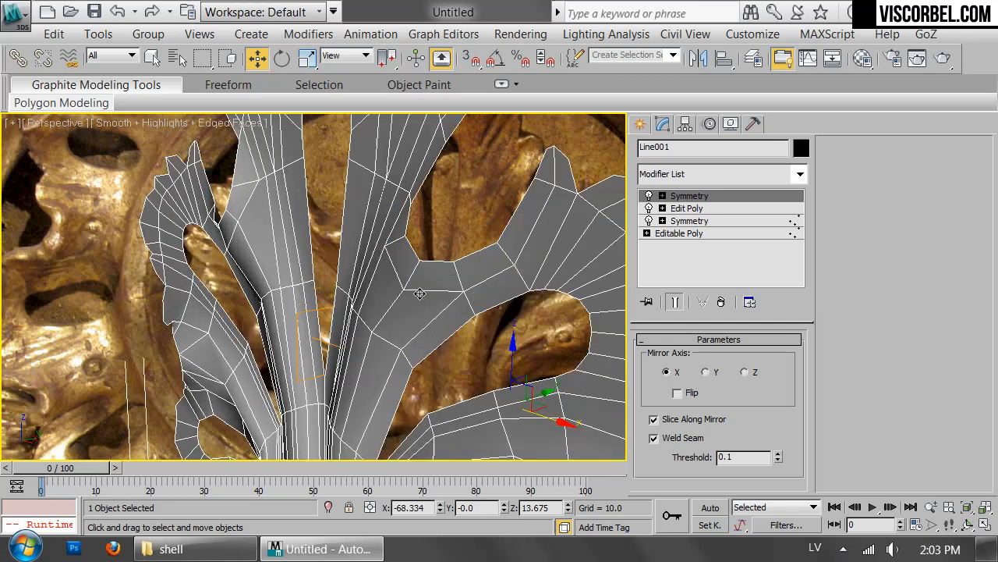
Return to the Edit Poly modifier and push the border edges at the base of the gap beside the central lobe in depth
click(713, 209)
key(1)
key(2)
click(413, 249)
alt+middle_drag(414, 249, 468, 255)
mouse_move(454, 246)
mouse_down()
mouse_move(429, 247)
mouse_move(454, 232)
mouse_up()
key(1)
mouse_move(382, 250)
alt+middle_down()
mouse_move(348, 254)
mouse_move(475, 249)
mouse_move(575, 263)
mouse_move(429, 242)
mouse_move(397, 263)
mouse_move(415, 277)
alt+middle_up()
key(2)
drag(431, 274, 430, 275)
alt+middle_drag(429, 273, 370, 281)
Shift the vertices along the central lobe's side of the gap in depth so the rim curls away from the surface
key(1)
click(361, 258)
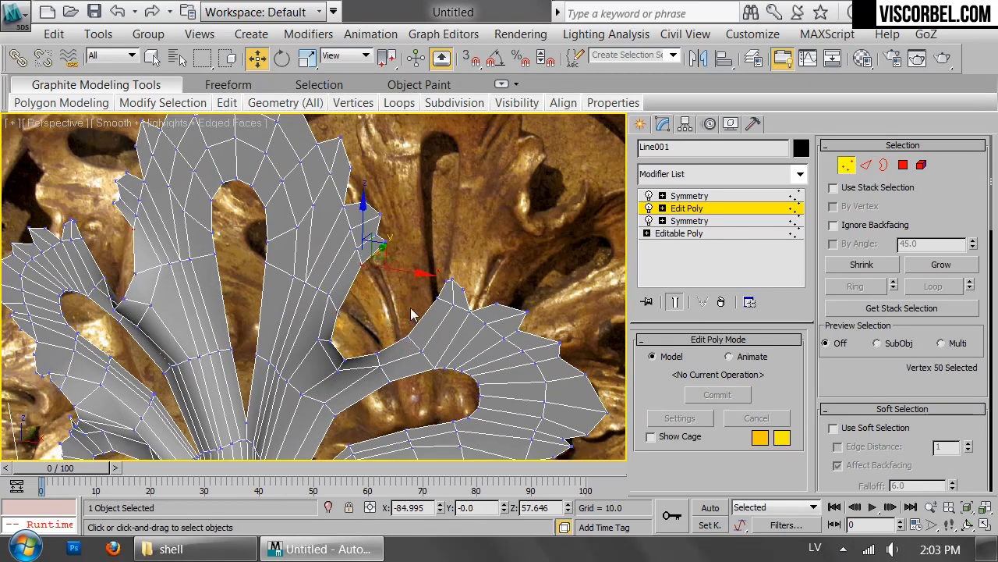
alt+middle_drag(407, 334, 321, 310)
drag(426, 295, 420, 297)
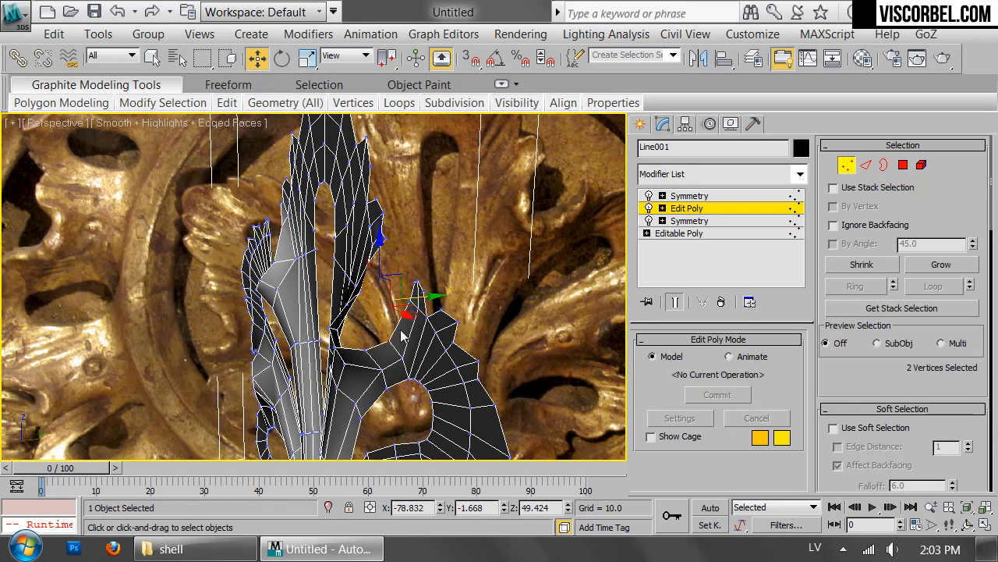
click(366, 352)
alt+middle_drag(359, 304, 389, 325)
ctrl+click(329, 311)
drag(390, 325, 383, 325)
Select the edges crossing the gap's border strip as rings and connect them to add an edge line along the rim
alt+middle_drag(383, 325, 510, 268)
scroll(511, 267, down, 4)
scroll(379, 209, up, 5)
middle_drag(385, 181, 393, 300)
key(2)
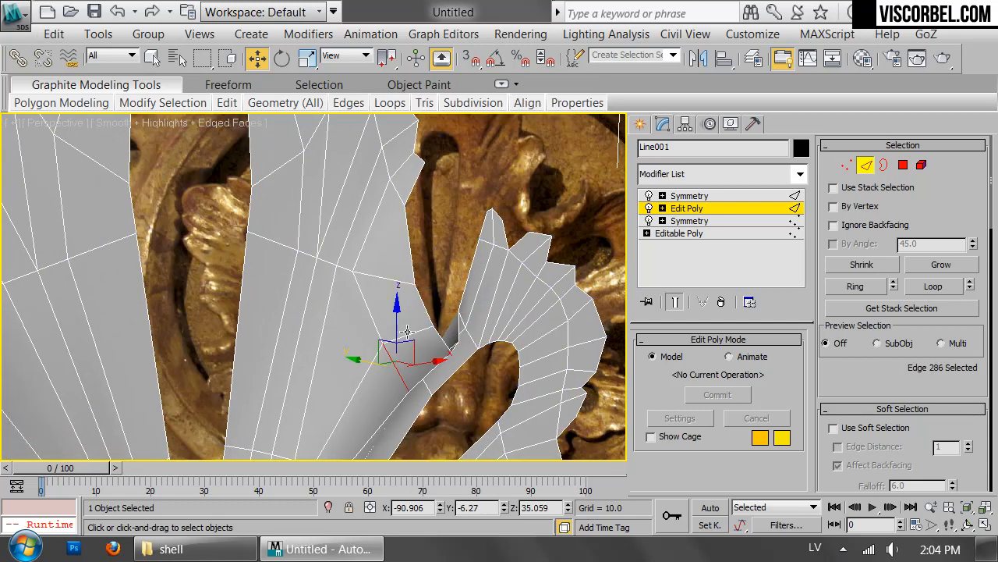
click(430, 327)
click(848, 288)
alt+middle_drag(398, 188, 476, 269)
ctrl+click(479, 344)
ctrl+click(528, 320)
click(854, 286)
right_click(589, 256)
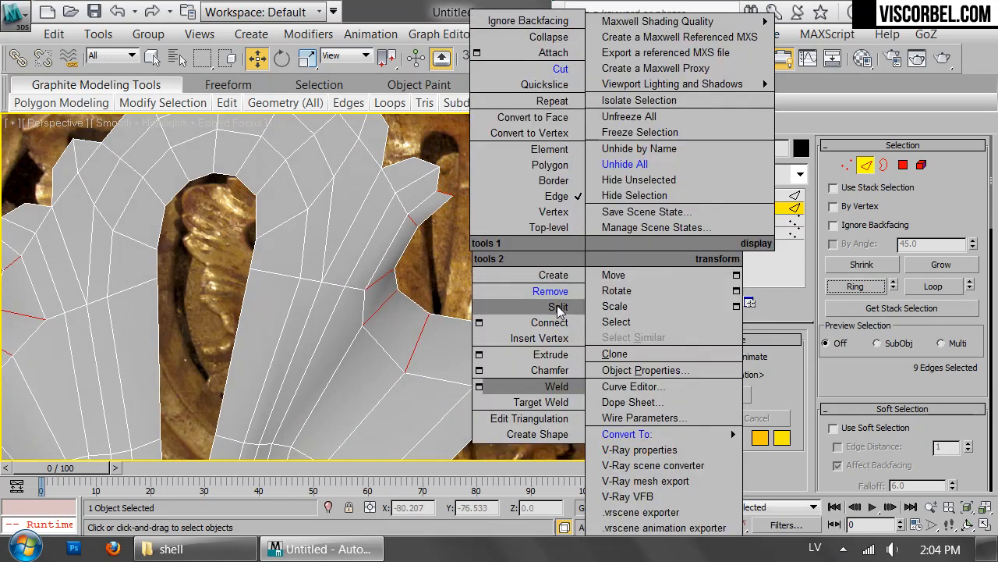
click(560, 323)
Deselect the unwanted edges of the new line and move the remaining ones in depth to round the gap's rim
alt+middle_drag(549, 334, 437, 187)
alt+click(466, 178)
alt+click(511, 295)
alt+middle_drag(511, 295, 375, 309)
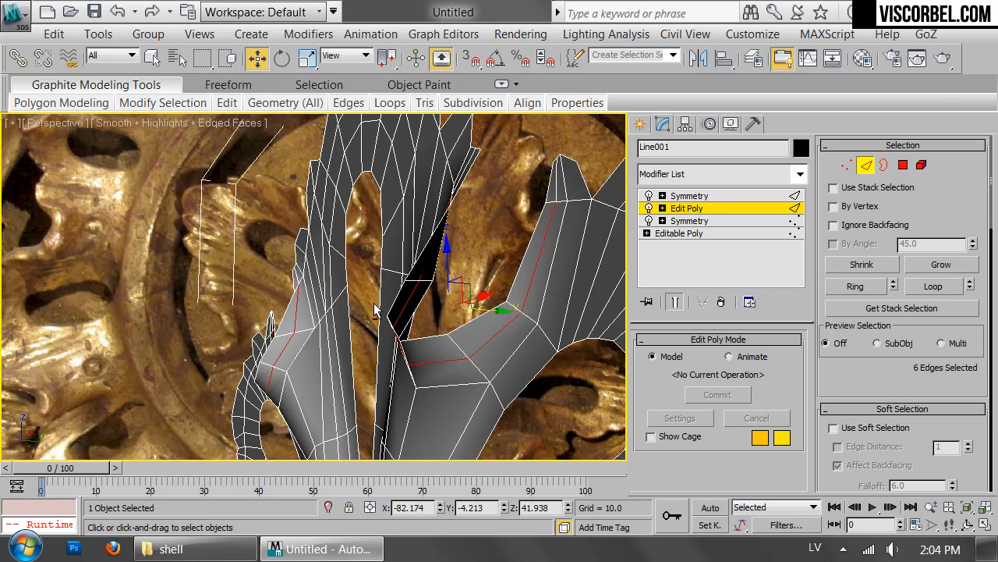
drag(487, 312, 499, 306)
alt+middle_drag(499, 306, 590, 434)
Reposition individual edges along the gap's curled rim in perspective to smooth its bend
key(1)
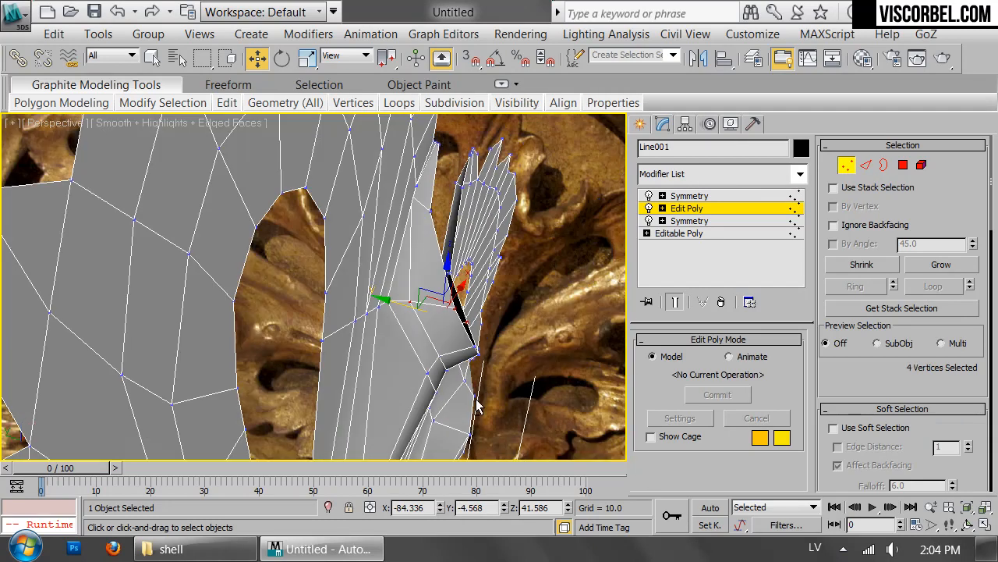
key(2)
click(430, 382)
drag(431, 382, 379, 369)
alt+middle_drag(379, 369, 398, 348)
scroll(374, 279, down, 6)
scroll(403, 241, up, 3)
scroll(484, 263, up, 3)
click(517, 287)
drag(523, 273, 523, 249)
Adjust single vertices at both ends of the curled rim so it blends into the neighbouring lobes
key(r)
key(1)
click(590, 294)
key(w)
drag(609, 273, 614, 285)
click(506, 226)
drag(525, 212, 510, 210)
Move the gap's upper side vertex and the outer corner vertex of its folded rim in the front view
scroll(536, 247, down, 4)
key(f)
scroll(231, 214, up, 3)
middle_drag(230, 214, 396, 274)
scroll(441, 283, down, 5)
scroll(396, 273, up, 7)
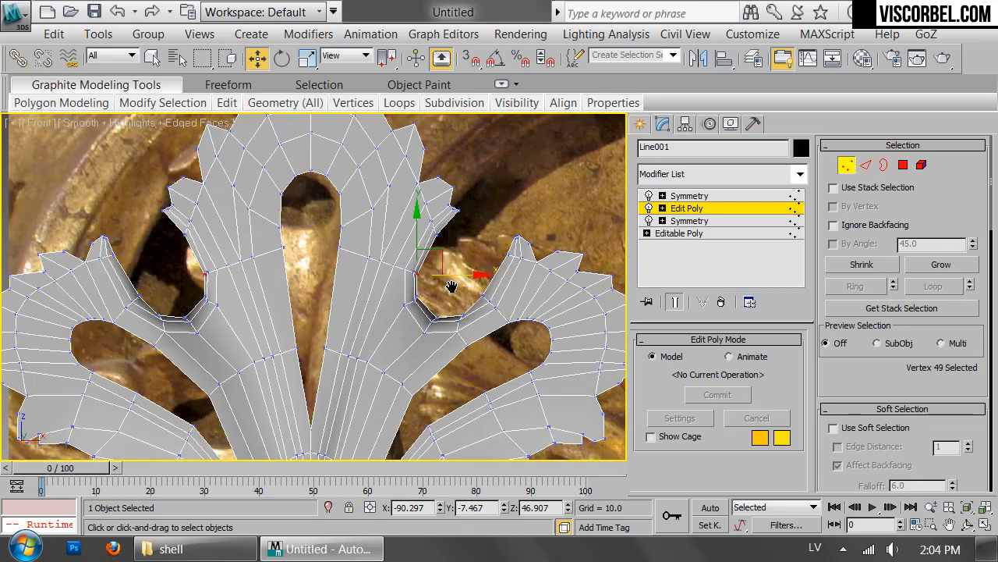
drag(419, 273, 449, 266)
drag(461, 275, 531, 289)
drag(470, 328, 415, 342)
drag(405, 306, 392, 302)
click(433, 281)
click(411, 269)
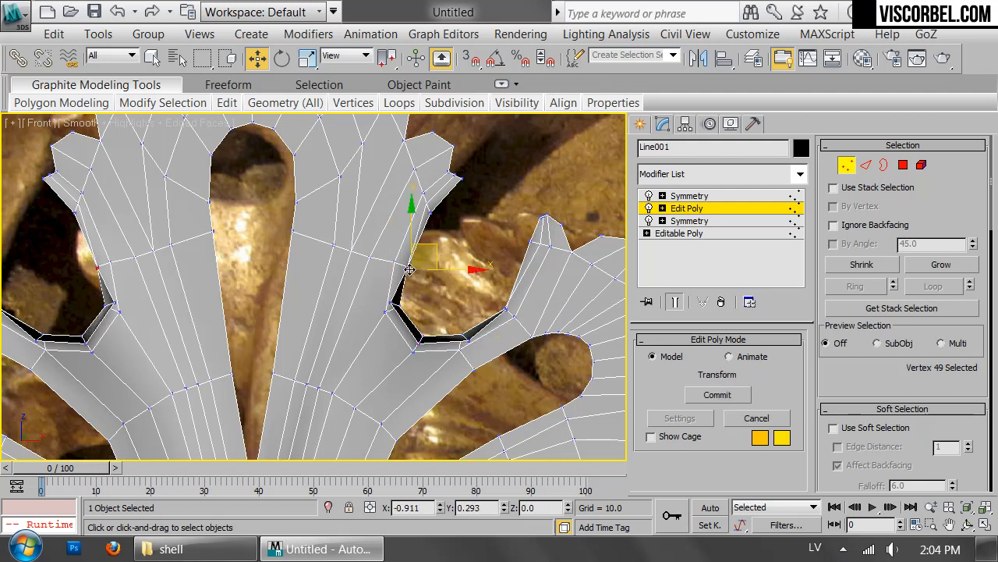
click(423, 339)
drag(423, 339, 413, 348)
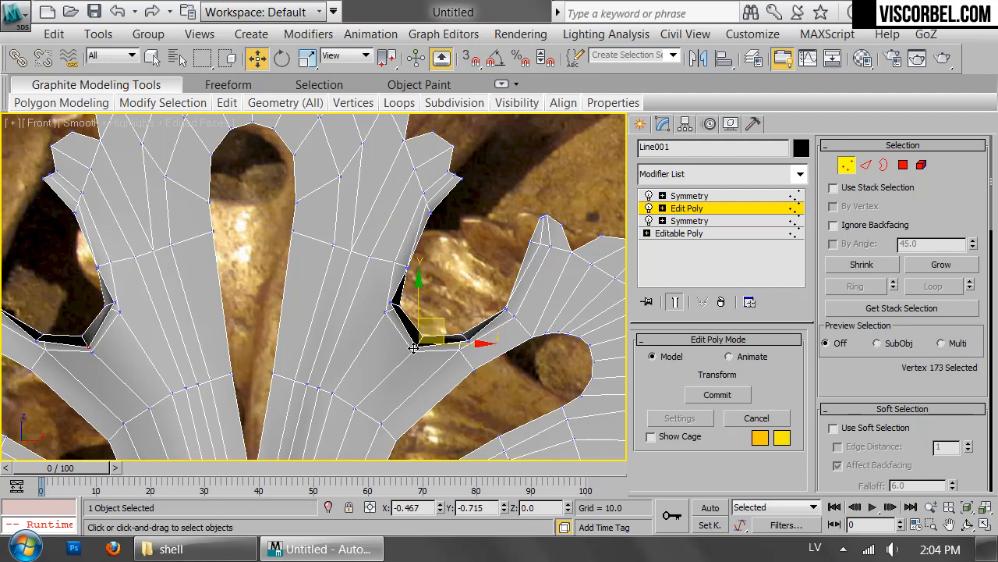
Leave vertex editing, move the whole leaf about 122 units along X over the reference's central carving, and resume vertex editing
key(1)
scroll(482, 232, down, 4)
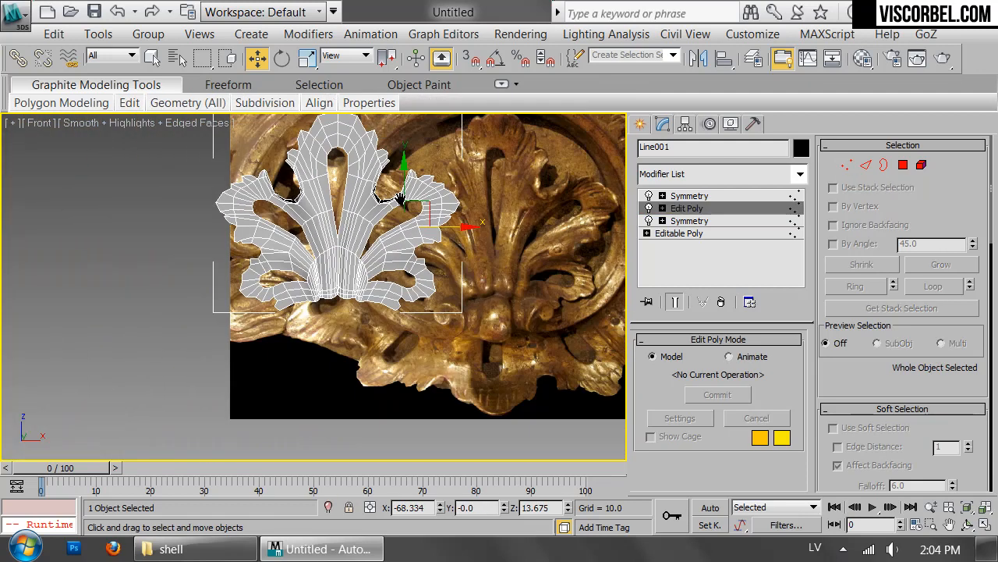
drag(301, 239, 451, 239)
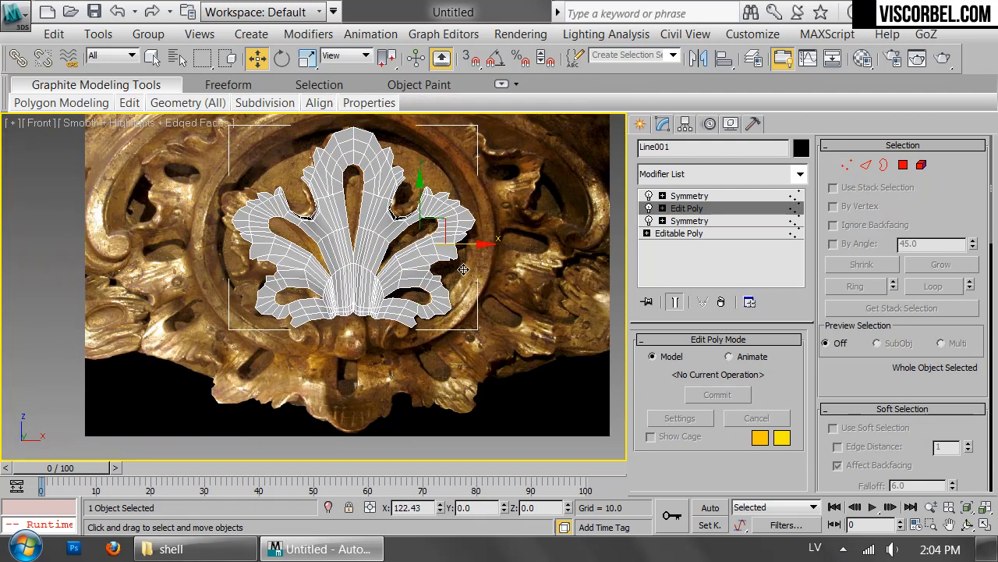
scroll(428, 308, up, 5)
key(1)
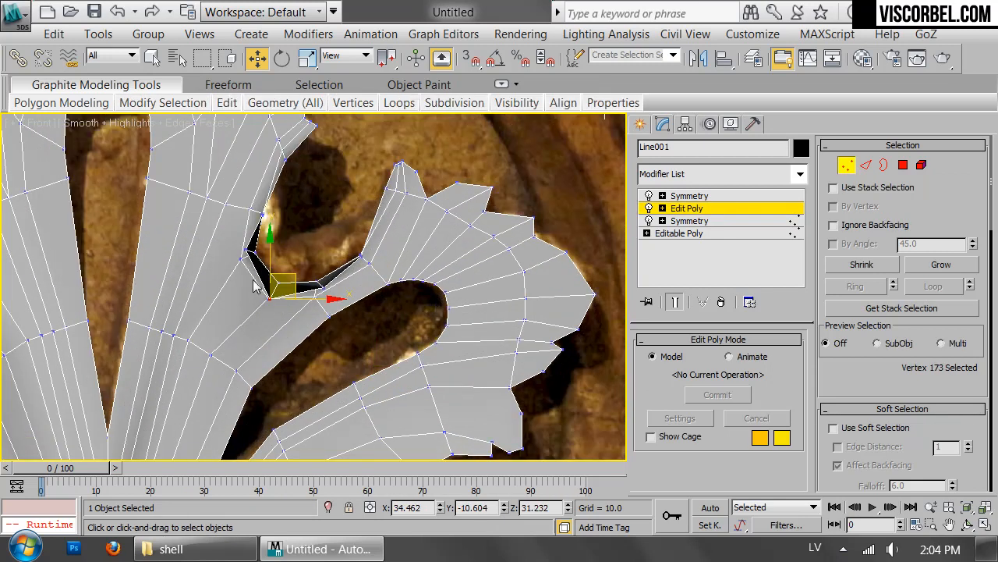
Raise the vertices along the base and outer corner of the gap to follow the carving's outline in the reference
drag(305, 316, 304, 315)
drag(301, 272, 305, 252)
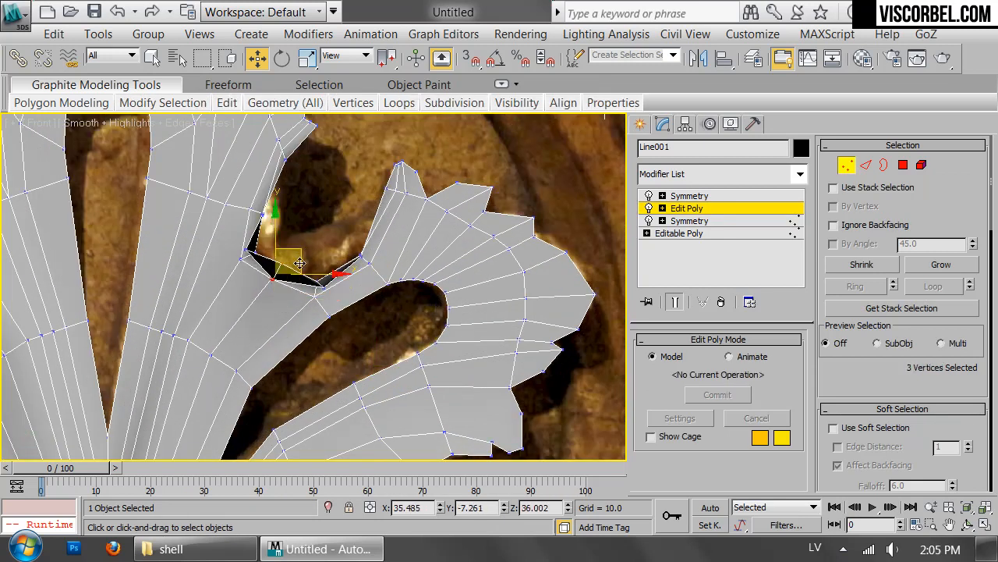
drag(336, 308, 338, 253)
drag(391, 283, 390, 275)
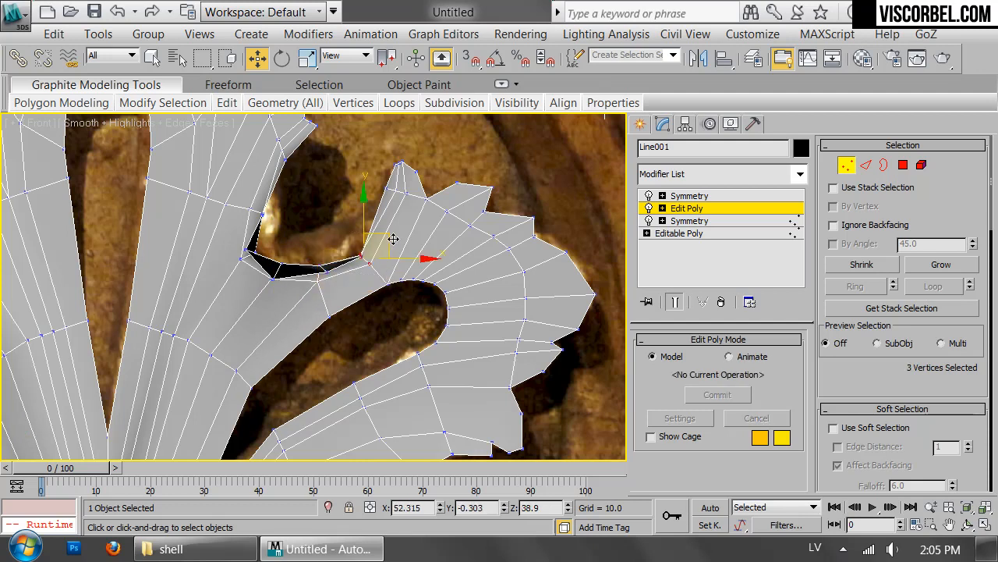
drag(390, 237, 381, 222)
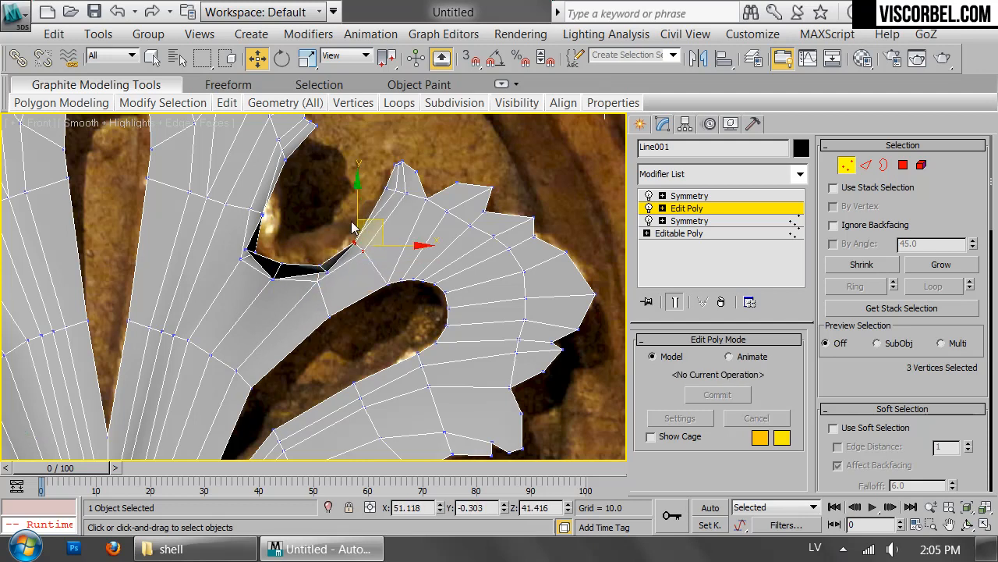
Move the vertices on the gap's inner side and the adjacent lobe tips to match the reference outline
click(262, 214)
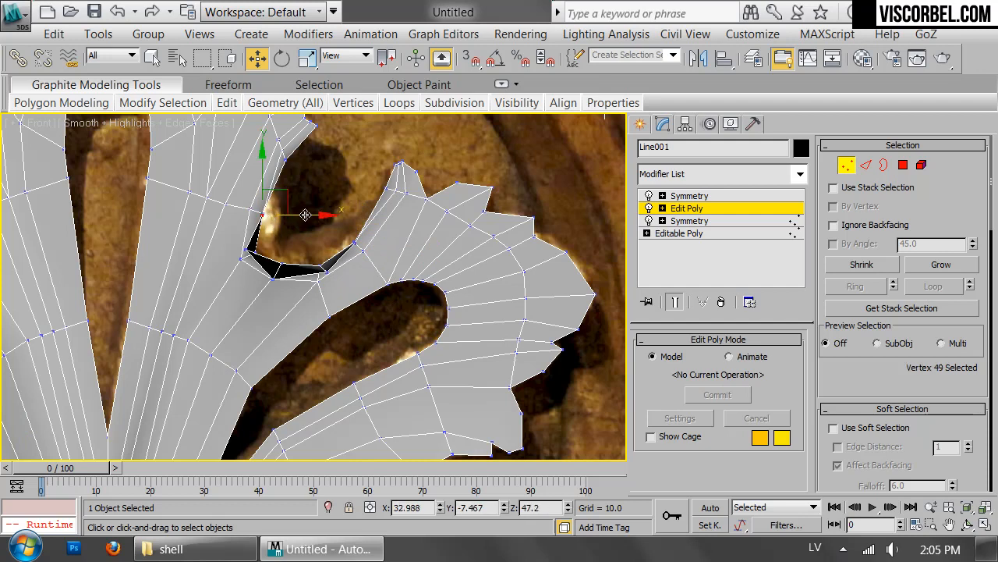
drag(285, 197, 268, 200)
drag(242, 252, 327, 282)
drag(230, 195, 271, 182)
alt+click(313, 182)
scroll(398, 275, up, 3)
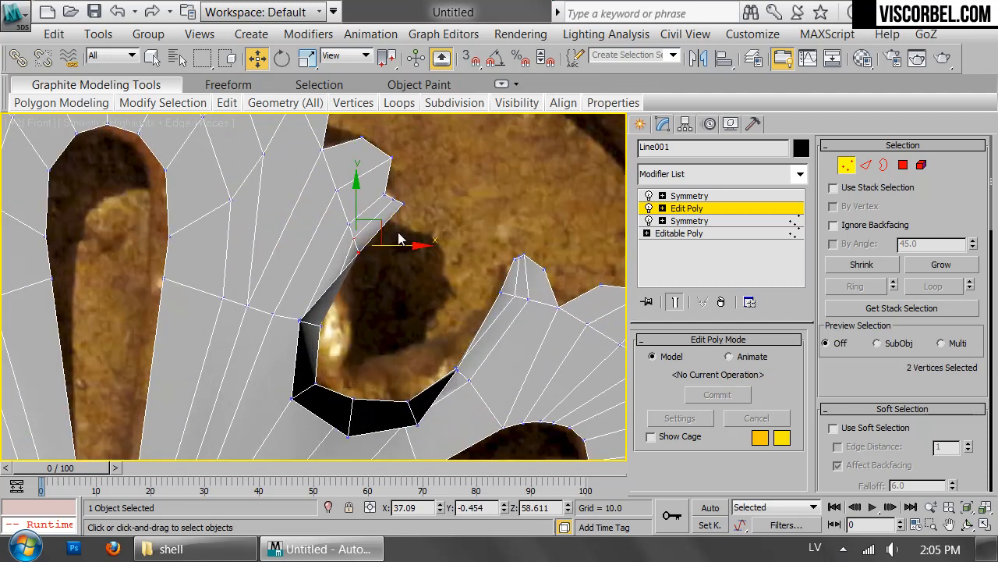
drag(398, 206, 402, 205)
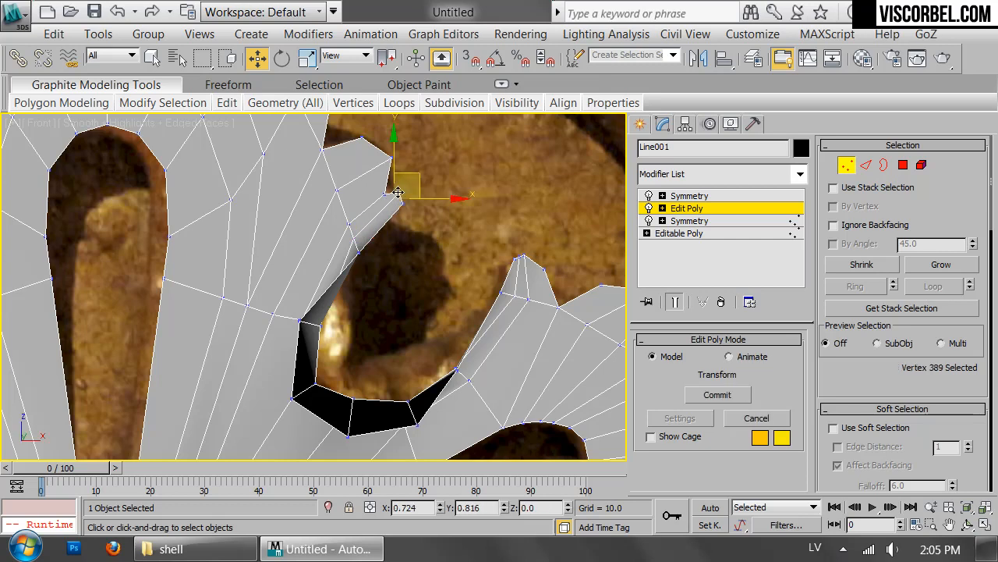
click(526, 256)
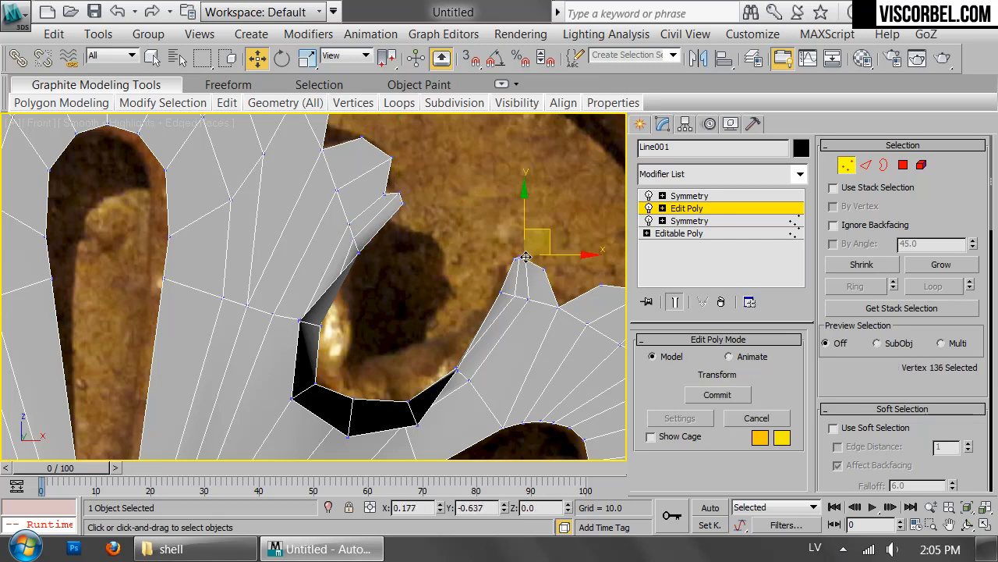
Leave vertex editing and move the whole leaf sideways in the front view to uncover the side carving in the reference
key(1)
key(p)
alt+middle_drag(485, 273, 241, 278)
key(f)
scroll(396, 327, down, 8)
scroll(395, 295, up, 7)
scroll(241, 278, down, 2)
drag(321, 210, 174, 231)
middle_drag(291, 280, 509, 321)
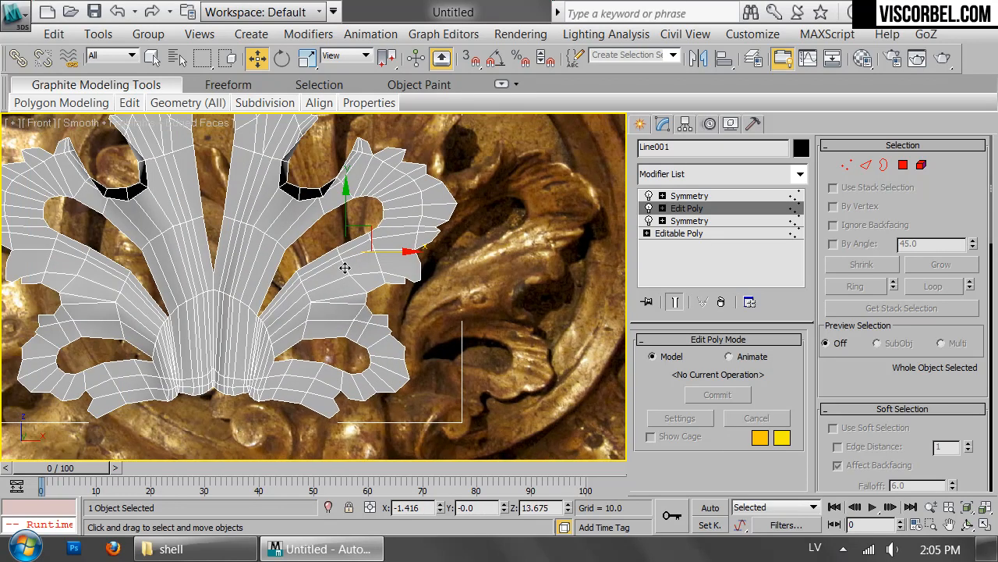
Cut a new line of edges around the notch between the middle and lower side lobes, parallel to its border
scroll(358, 317, up, 10)
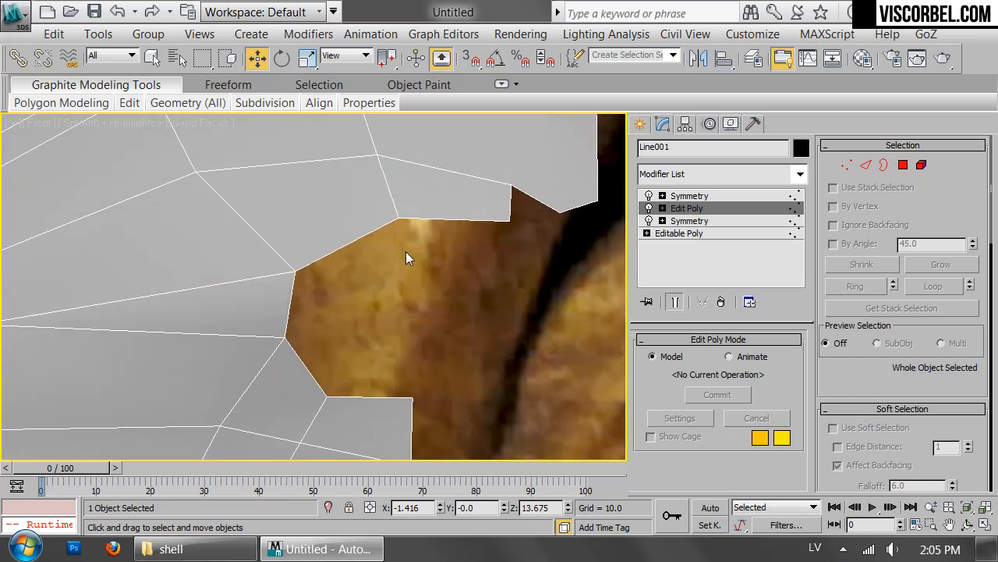
key(1)
right_click(511, 263)
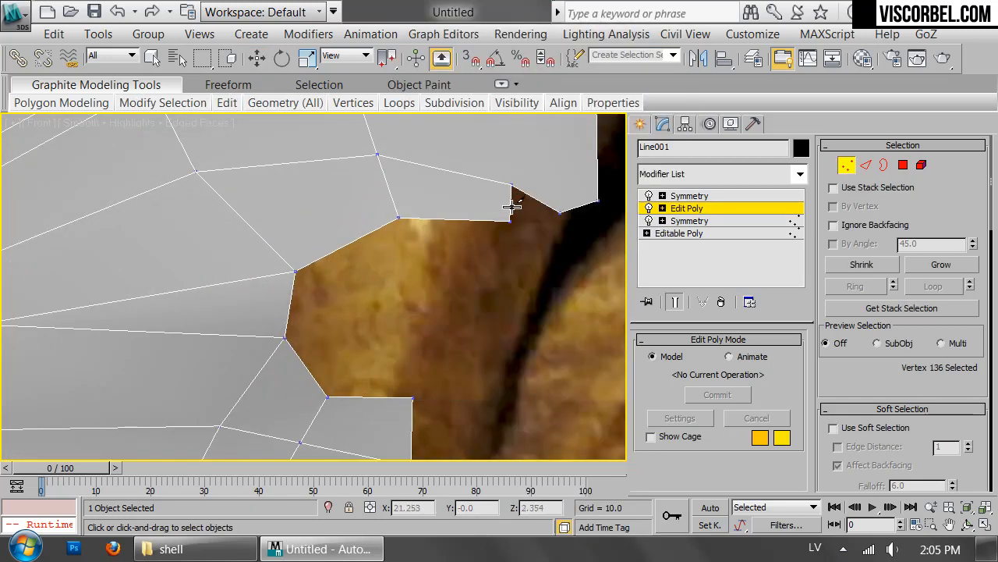
click(387, 183)
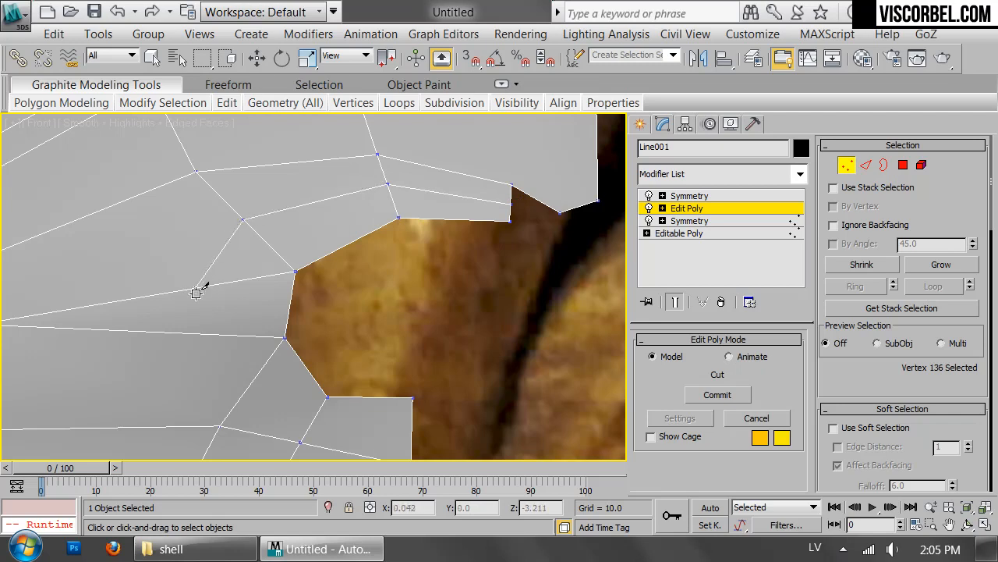
click(240, 399)
right_click(415, 433)
key(w)
Remove the stray extra vertex where the new cut crosses the lower lobe's edge line, and leave vertex editing
drag(307, 412, 346, 424)
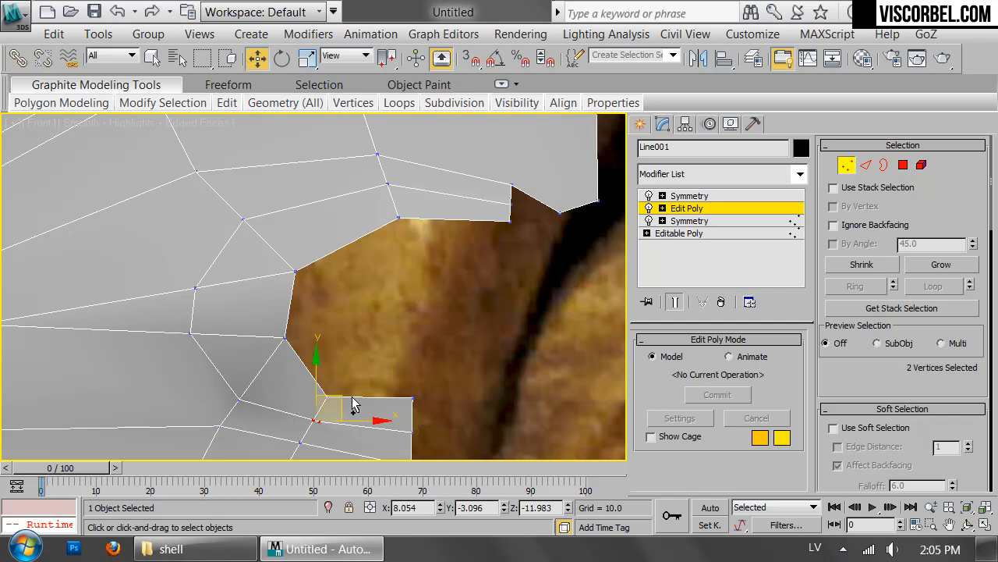
right_click(406, 374)
click(209, 265)
click(321, 422)
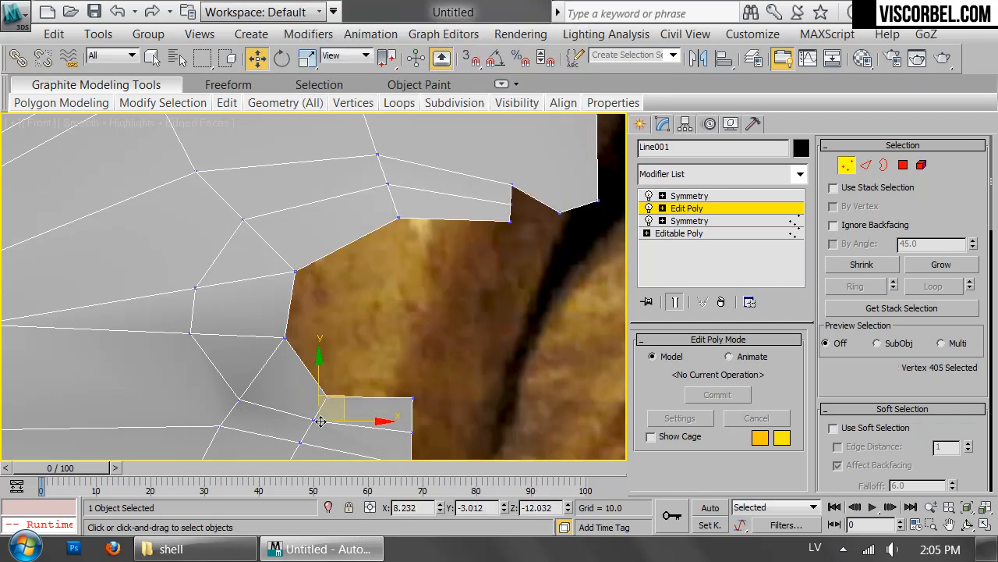
right_click(436, 266)
click(384, 297)
key(1)
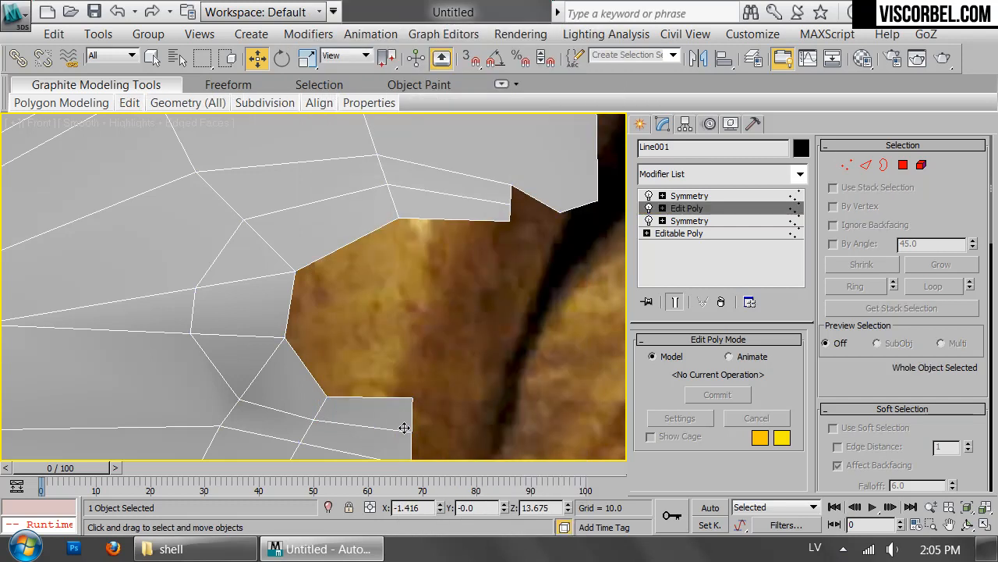
Collapse the two short cut edges above and below the notch's inner end into single vertices
scroll(411, 397, down, 4)
key(2)
click(354, 350)
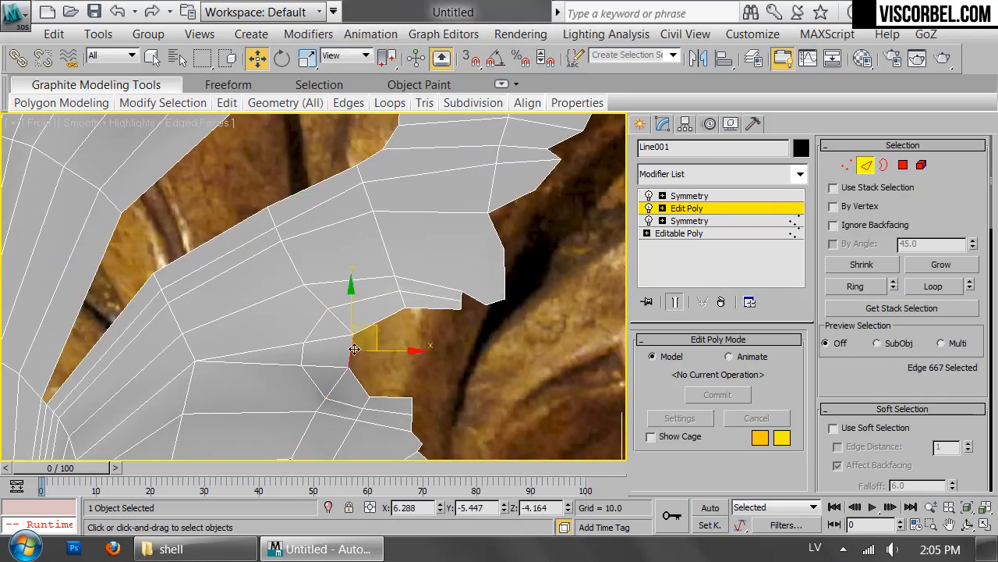
click(315, 322)
scroll(942, 377, down, 8)
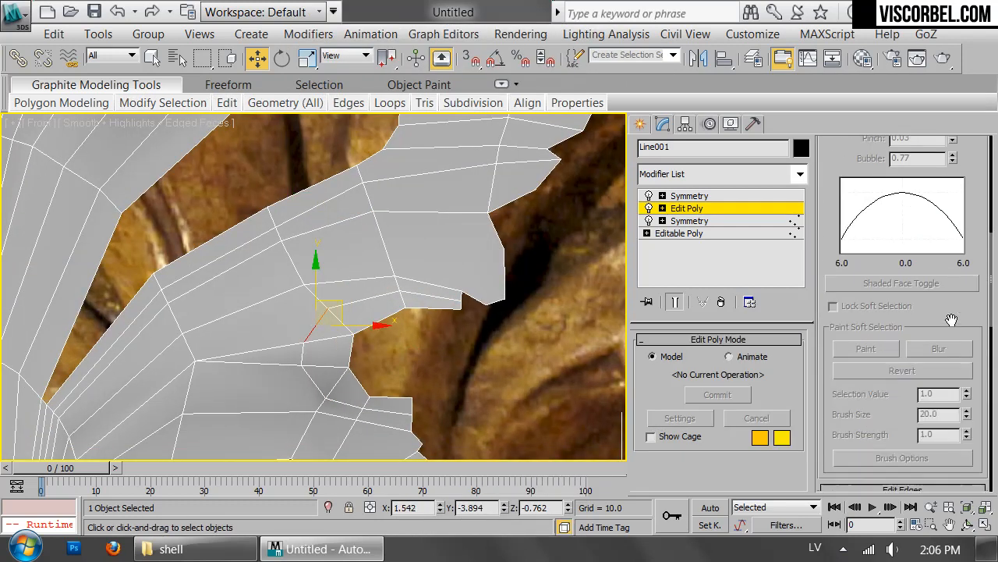
scroll(942, 377, down, 10)
click(942, 391)
click(310, 380)
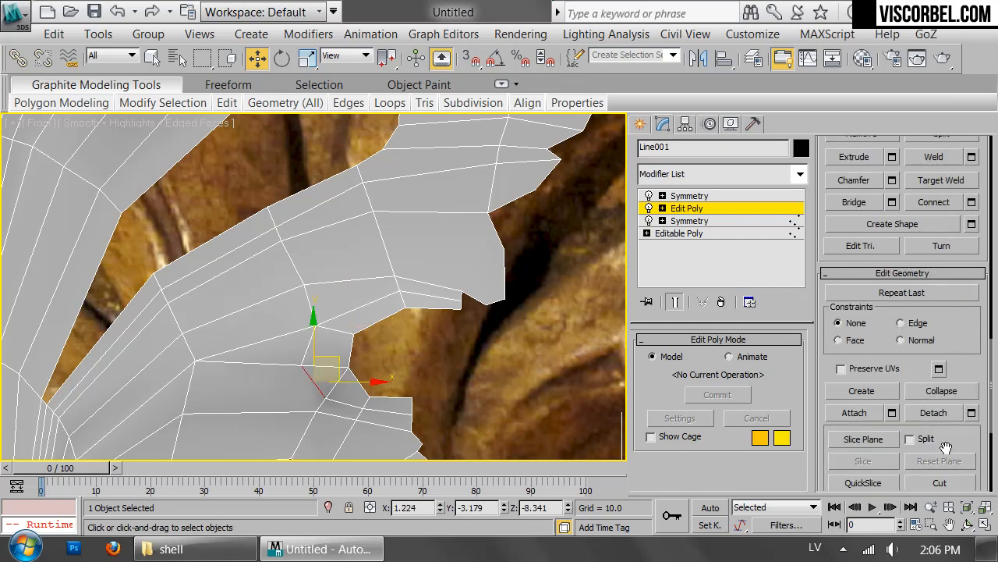
click(941, 389)
Select the notch's innermost border edge in Edit Poly and move it about 1.4 units along negative Y in perspective
scroll(374, 339, down, 5)
middle_drag(393, 331, 399, 325)
scroll(400, 324, up, 5)
key(2)
click(364, 349)
click(359, 345)
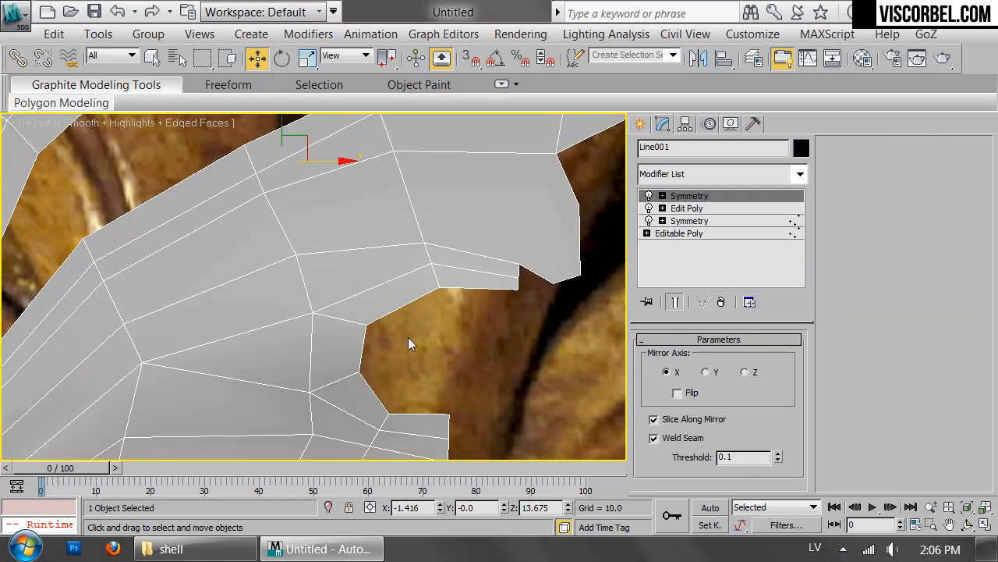
click(684, 208)
click(362, 347)
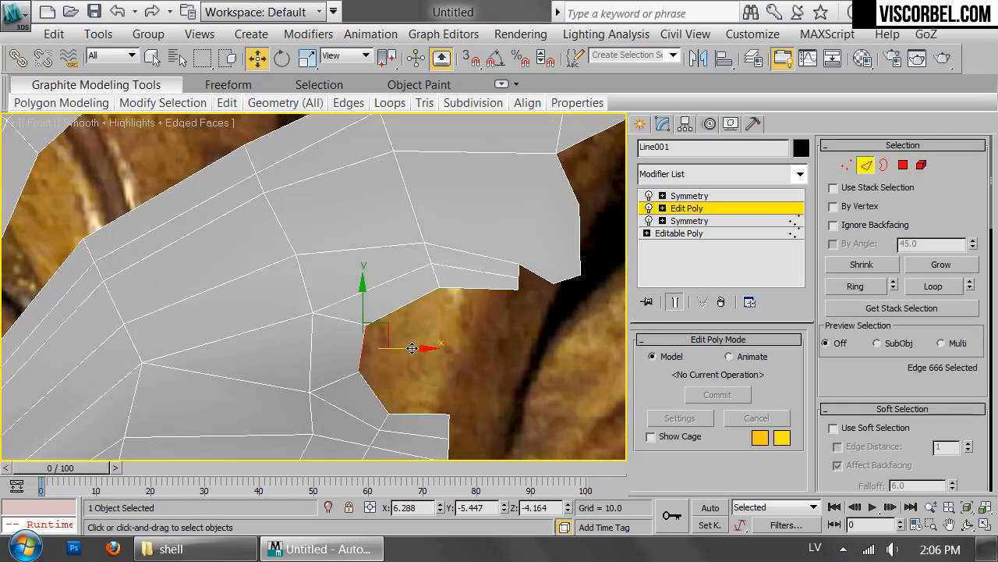
key(p)
scroll(413, 343, down, 6)
alt+middle_drag(441, 301, 330, 296)
scroll(330, 296, up, 3)
scroll(452, 262, up, 2)
middle_drag(452, 261, 262, 272)
scroll(312, 289, up, 3)
alt+middle_drag(425, 312, 408, 410)
drag(398, 287, 393, 286)
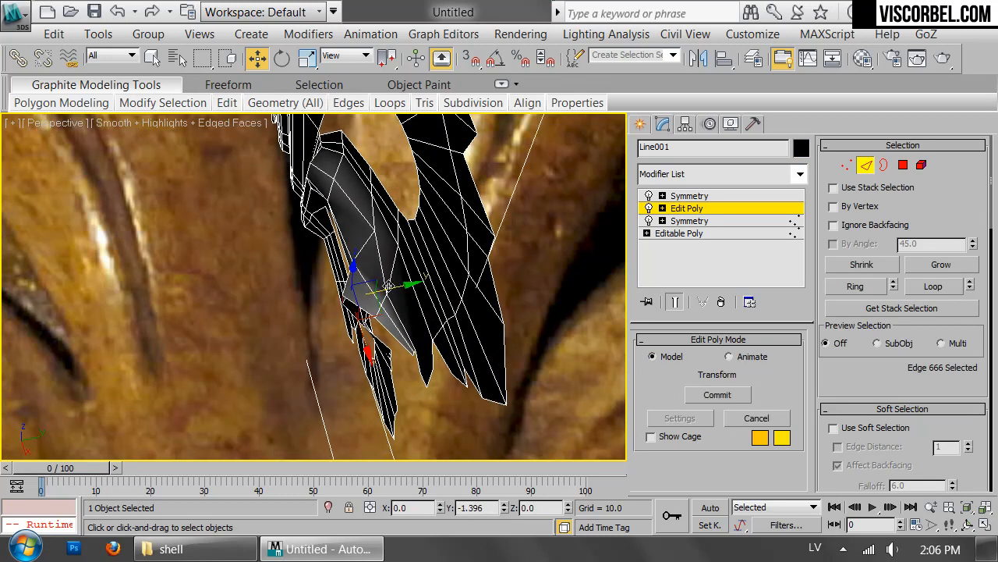
Reposition the individual border vertices around the notch in perspective so its rim folds smoothly in depth
key(1)
click(346, 328)
alt+middle_drag(345, 327, 460, 106)
drag(333, 333, 334, 326)
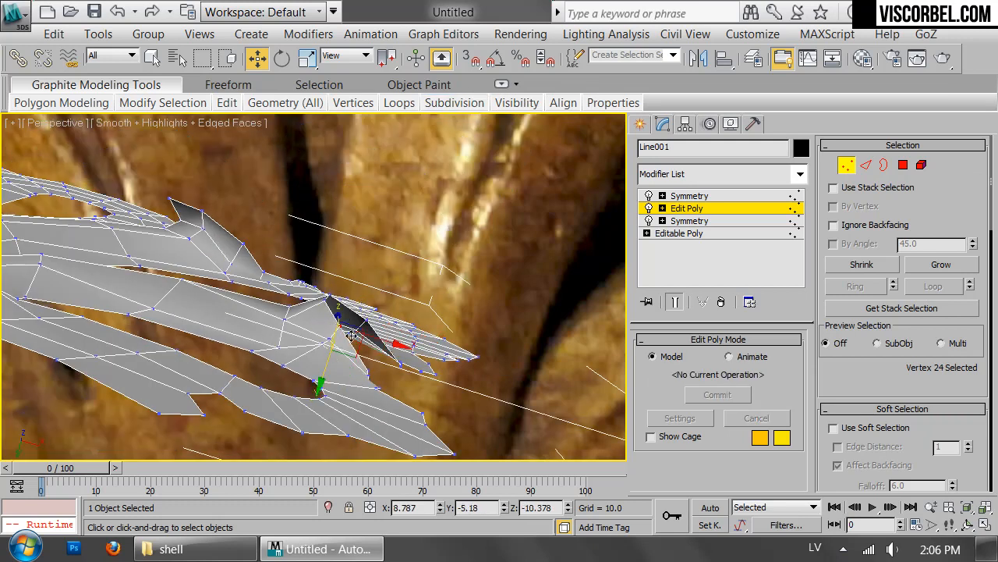
drag(365, 365, 367, 357)
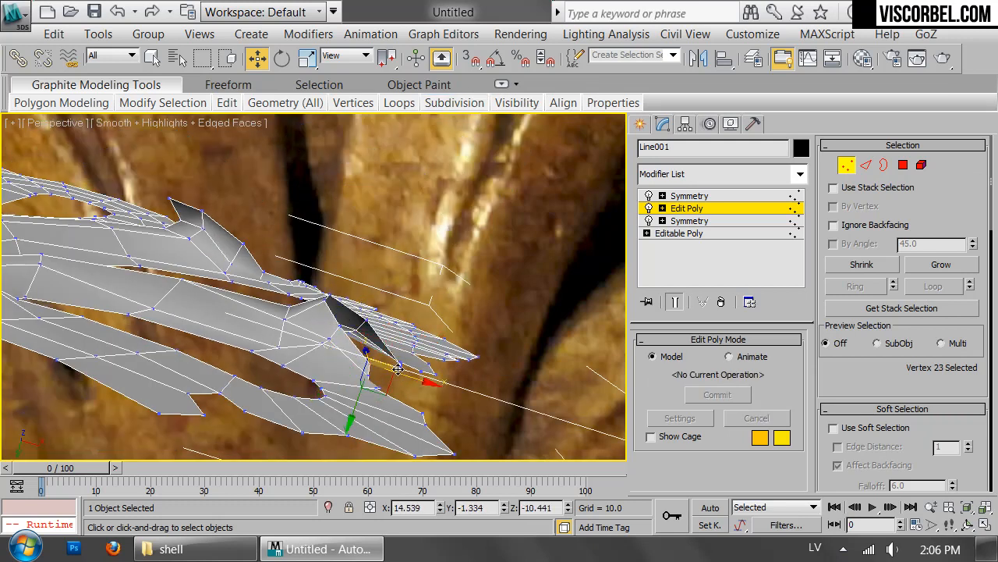
click(398, 367)
drag(385, 399, 386, 393)
Leave vertex editing and examine the reshaped notch in perspective and the gap's folded rim from the front
key(1)
alt+middle_drag(403, 211, 335, 359)
click(517, 331)
scroll(499, 312, down, 3)
alt+middle_drag(434, 236, 510, 372)
scroll(381, 271, up, 4)
click(322, 338)
key(f)
scroll(368, 280, down, 3)
scroll(381, 219, up, 2)
middle_drag(381, 218, 373, 277)
scroll(372, 276, up, 3)
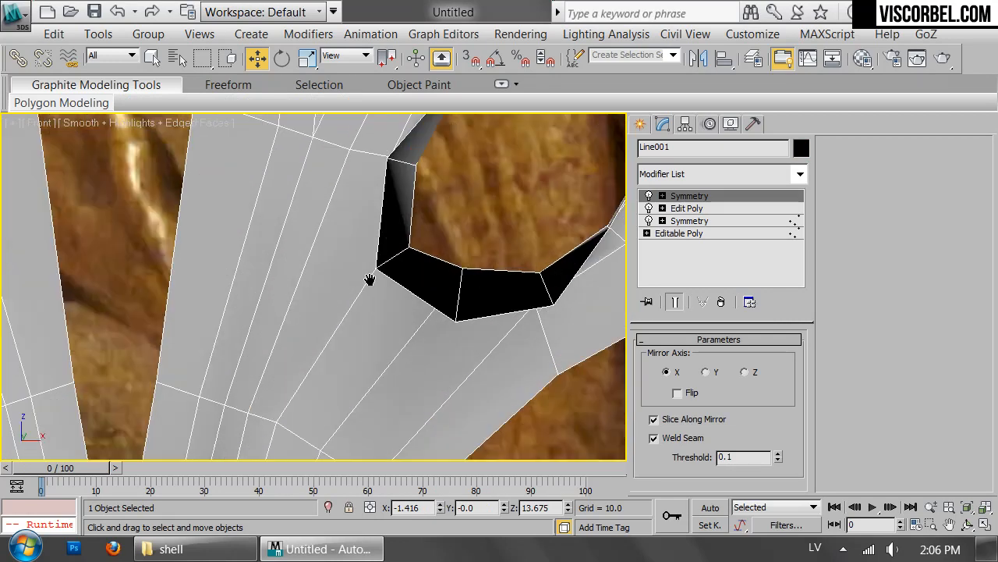
Reposition the vertices along the lower rim of the notch in Edit Poly so the fold curves evenly from the front
click(734, 209)
key(1)
click(456, 318)
drag(456, 318, 468, 293)
click(553, 303)
drag(558, 290, 535, 265)
drag(373, 269, 384, 251)
Shift the vertices at the upper inner end of the notch rim in the front view, ending vertex editing
scroll(387, 159, up, 2)
middle_drag(388, 160, 400, 301)
click(397, 303)
drag(405, 293, 435, 304)
scroll(442, 250, down, 5)
key(1)
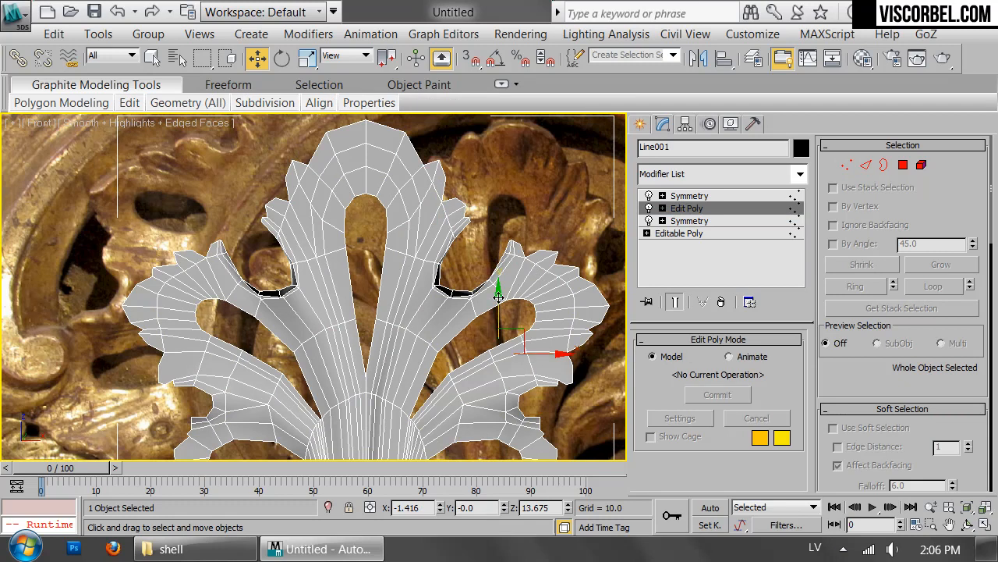
scroll(499, 297, up, 3)
key(1)
drag(397, 206, 392, 198)
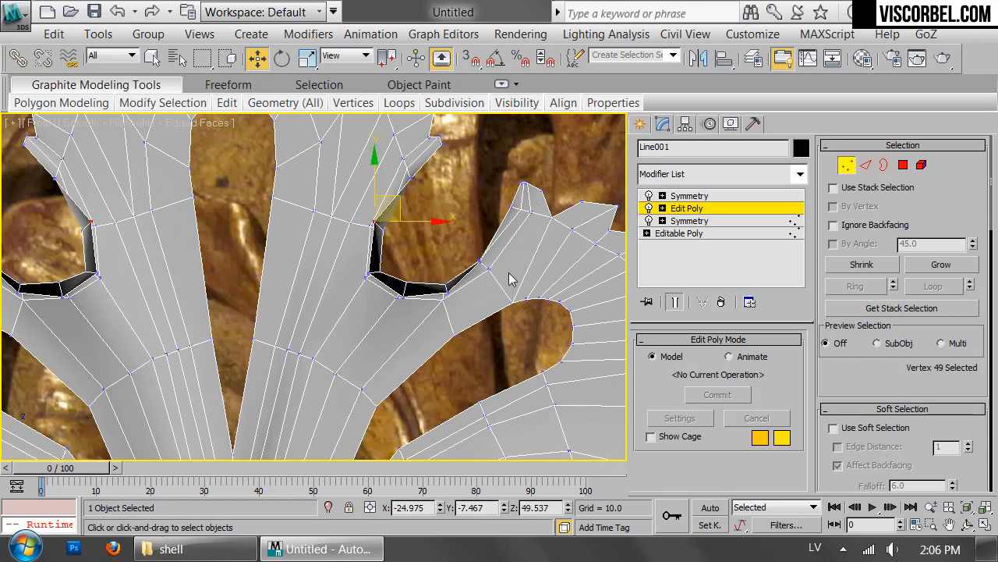
key(1)
Add a Shell modifier to the top of the leaf's modifier stack in the perspective view
click(444, 209)
click(406, 340)
key(p)
scroll(452, 334, down, 4)
alt+middle_drag(453, 334, 426, 330)
click(717, 177)
scroll(691, 140, down, 20)
click(661, 63)
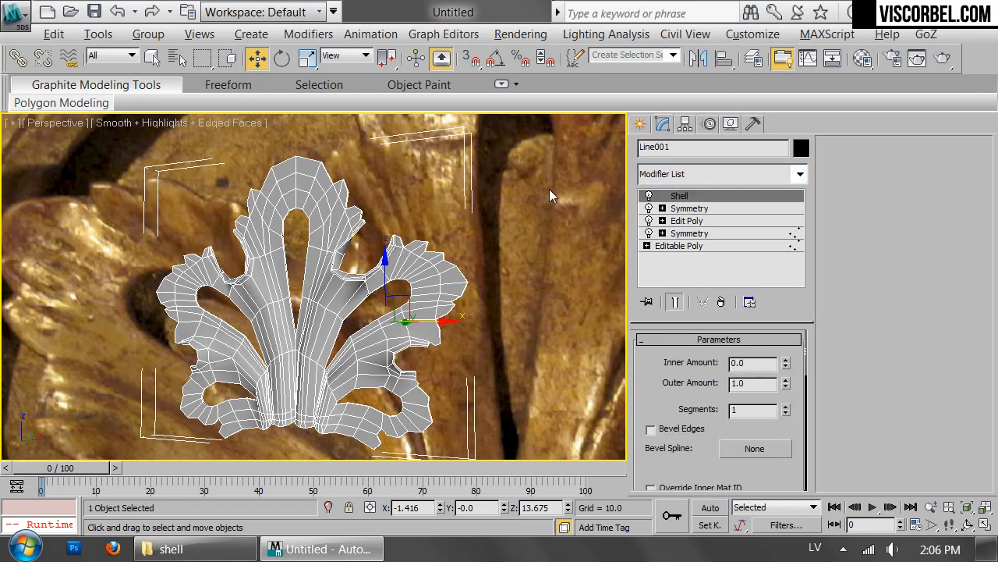
Set the Shell's inner amount to 4.01 and its segments to 2
drag(786, 364, 756, 112)
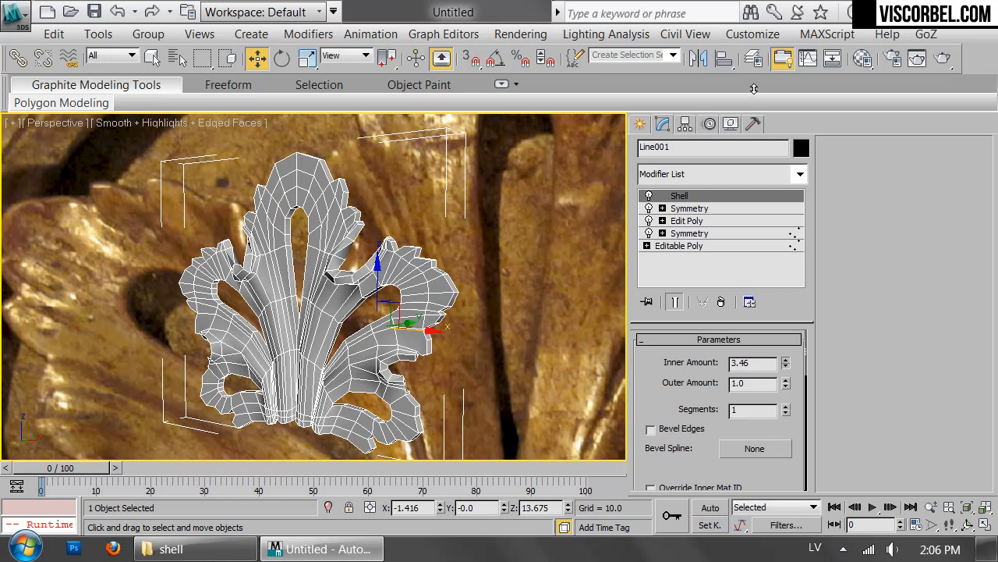
drag(740, 21, 734, 46)
alt+middle_drag(431, 187, 444, 249)
click(785, 406)
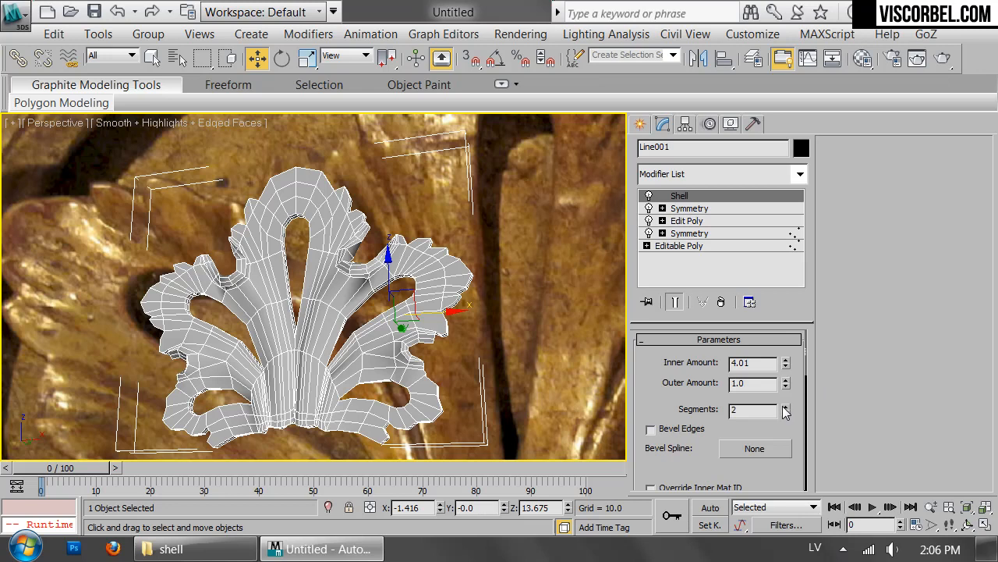
Add a TurboSmooth modifier above the Shell and turn off the edged faces display to view the smoothed leaf
click(694, 180)
scroll(694, 187, down, 15)
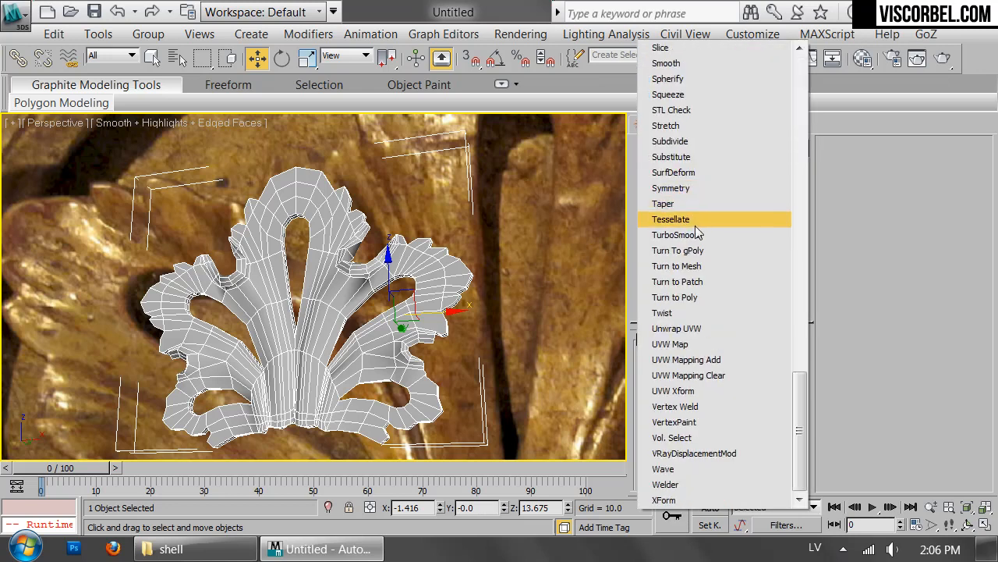
click(696, 222)
click(496, 195)
key(F4)
mouse_move(370, 268)
alt+middle_down()
mouse_move(391, 261)
mouse_move(391, 322)
mouse_move(354, 281)
mouse_move(373, 309)
mouse_move(364, 264)
alt+middle_up()
scroll(370, 258, down, 2)
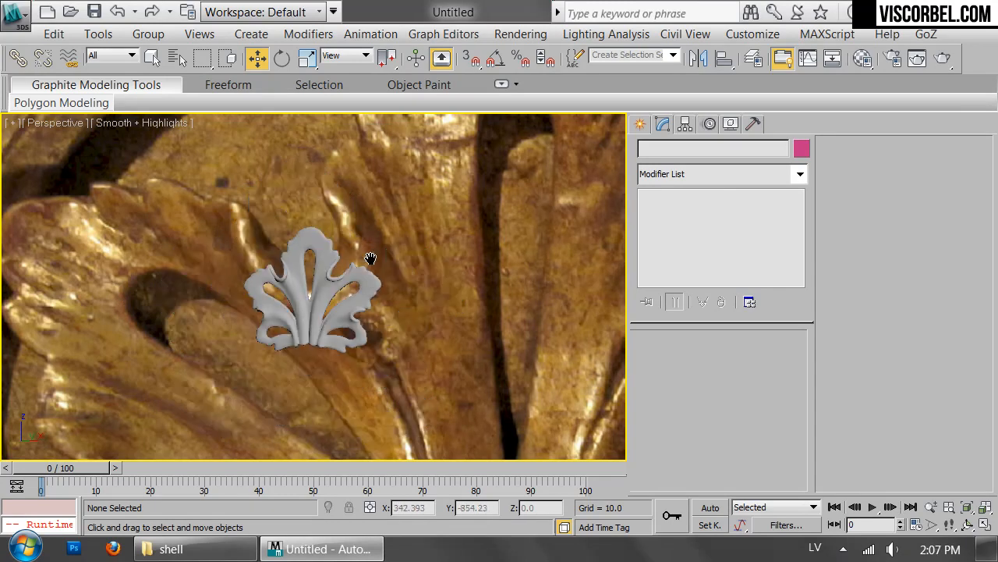
scroll(370, 258, up, 1)
scroll(373, 253, up, 5)
scroll(380, 251, down, 2)
Move the three vertices at the notch rim's upper inner corner about 1.7 units along negative X and 1.6 units up in Edit Poly
key(f)
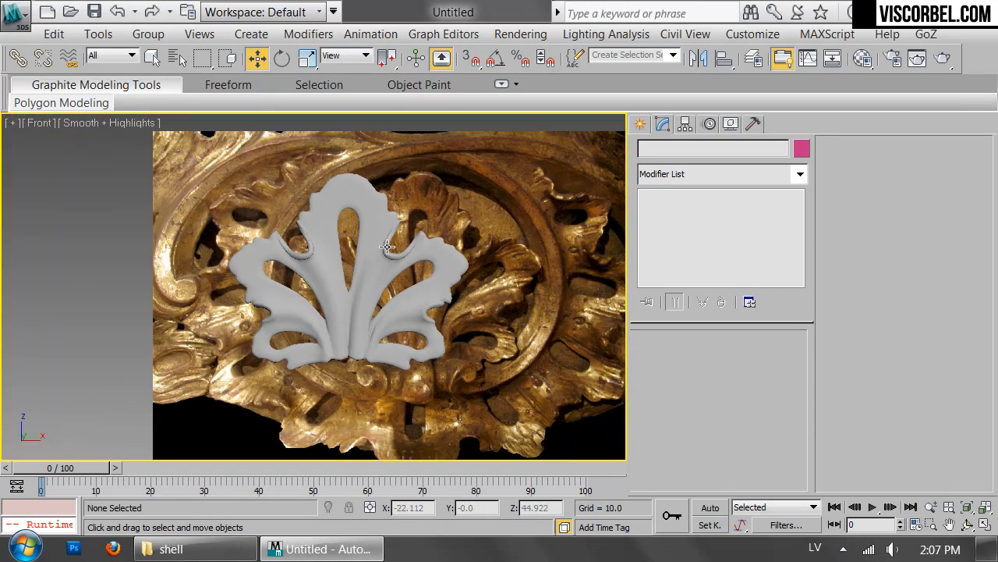
scroll(385, 257, up, 6)
click(386, 260)
click(690, 234)
key(1)
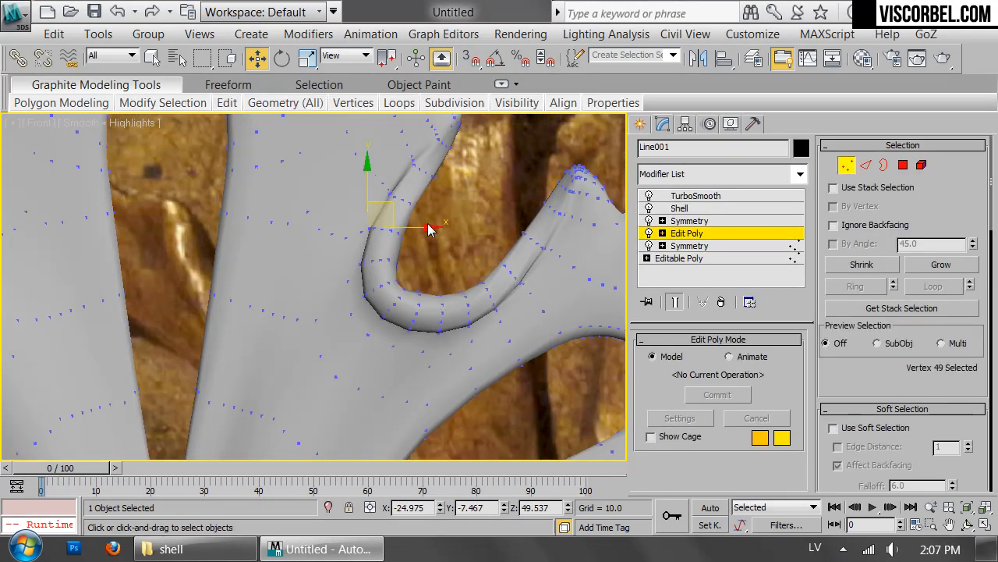
click(675, 302)
drag(340, 204, 411, 248)
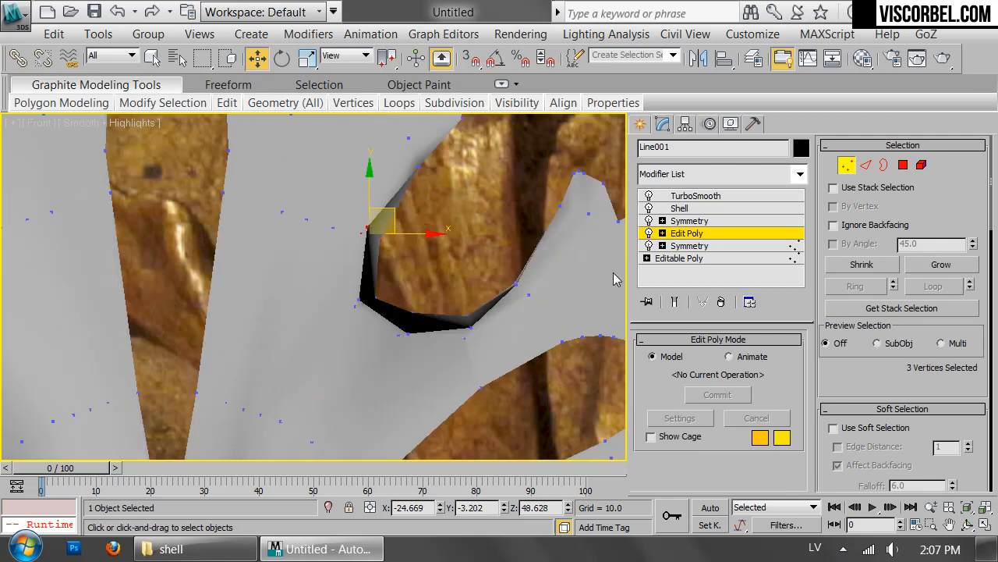
click(675, 303)
drag(395, 212, 382, 203)
scroll(382, 202, down, 8)
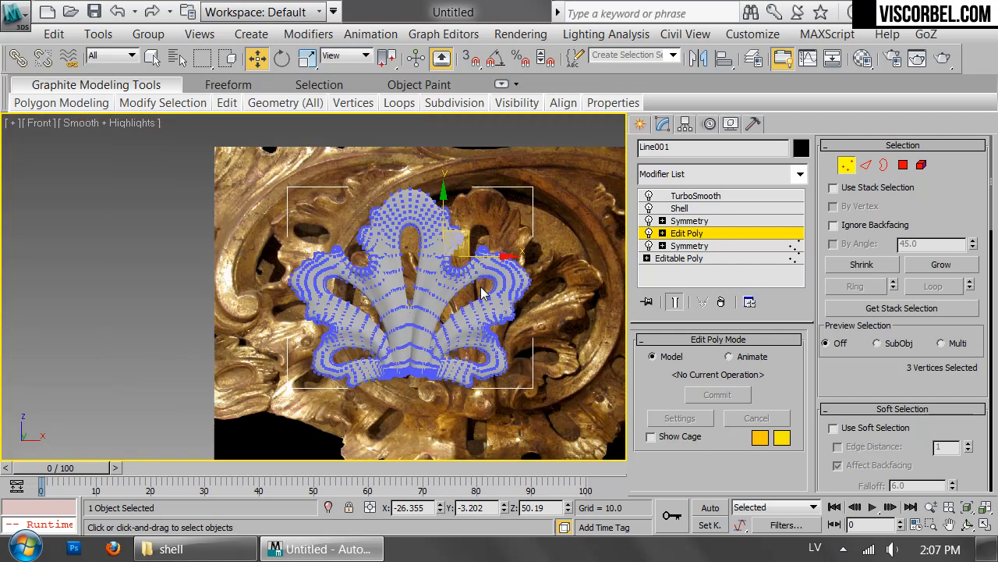
middle_drag(481, 293, 450, 273)
key(1)
click(542, 321)
Examine the smoothed leaf and its folded notch rims from the front and in perspective
scroll(491, 249, up, 5)
scroll(450, 273, down, 5)
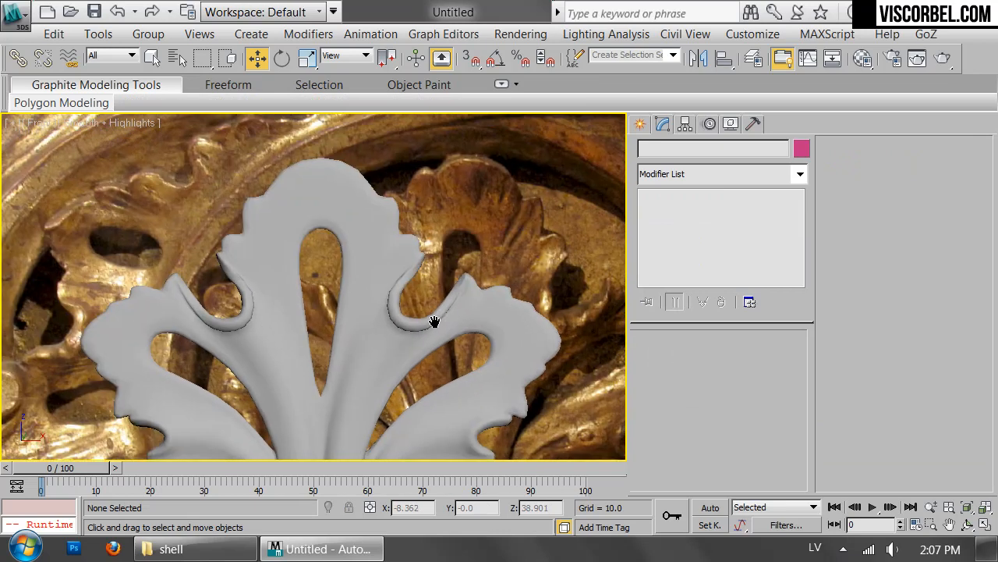
scroll(442, 287, down, 2)
key(p)
scroll(419, 239, up, 3)
click(418, 239)
scroll(419, 239, down, 4)
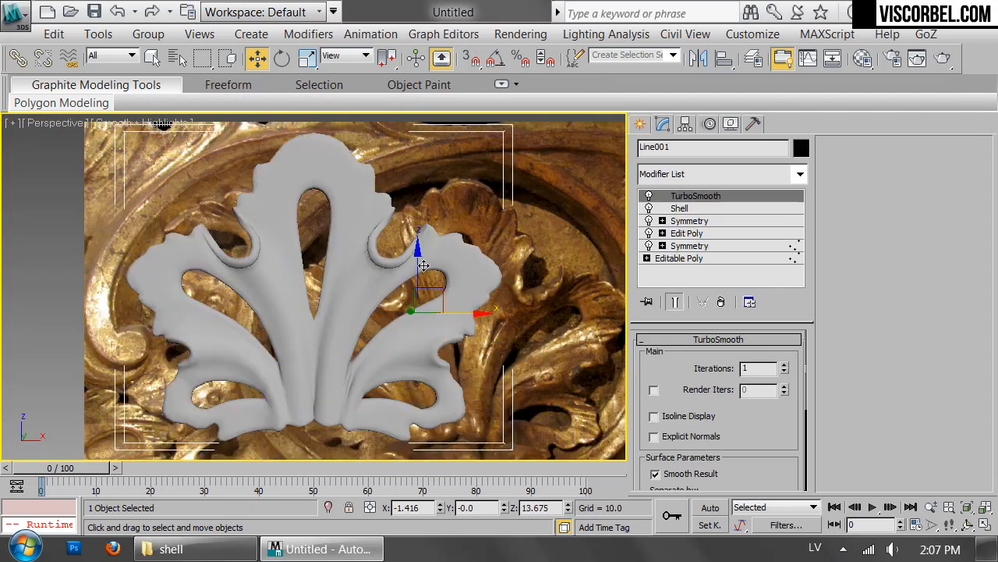
Return to vertex editing in Edit Poly with the end result hidden and show the leaf's base from the front
click(685, 233)
scroll(460, 295, up, 3)
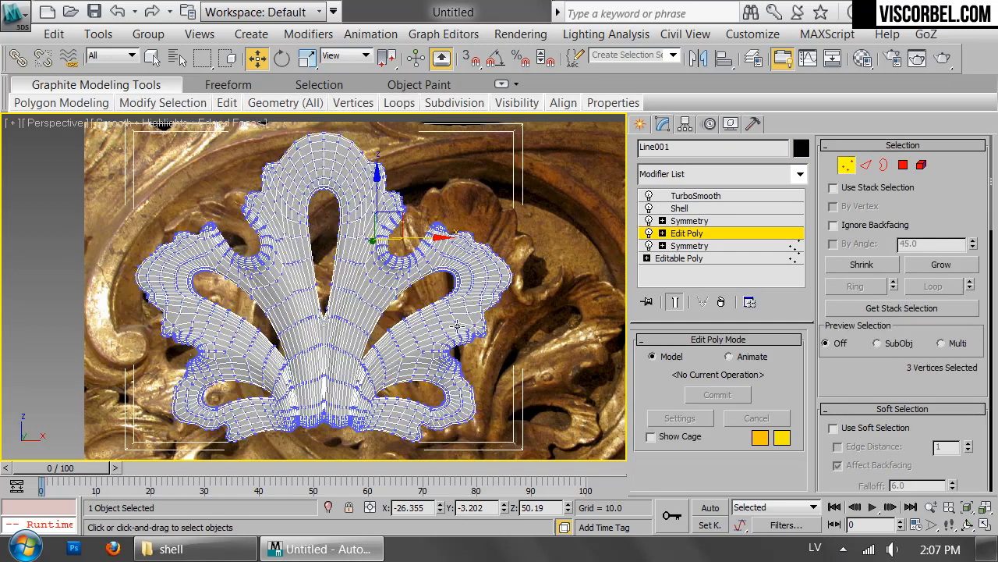
click(674, 302)
mouse_move(337, 321)
alt+middle_down()
mouse_move(390, 336)
mouse_move(338, 323)
alt+middle_up()
middle_drag(338, 323, 365, 256)
alt+middle_drag(412, 277, 412, 131)
key(f)
scroll(412, 131, down, 2)
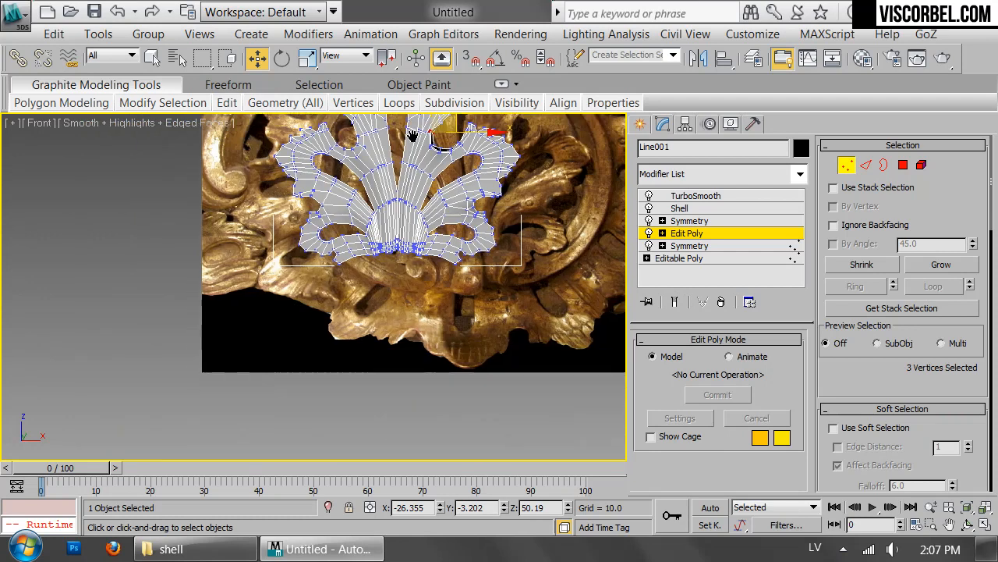
scroll(324, 221, up, 3)
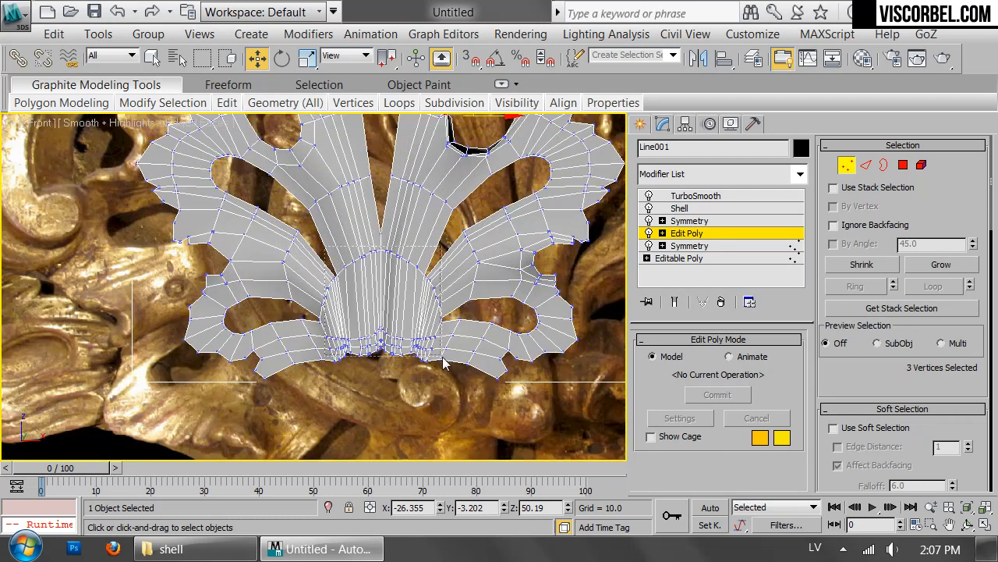
drag(442, 367, 443, 367)
Leave vertex editing and move the whole leaf about 125 units along negative X, clear of the reference carving
scroll(419, 280, down, 4)
key(1)
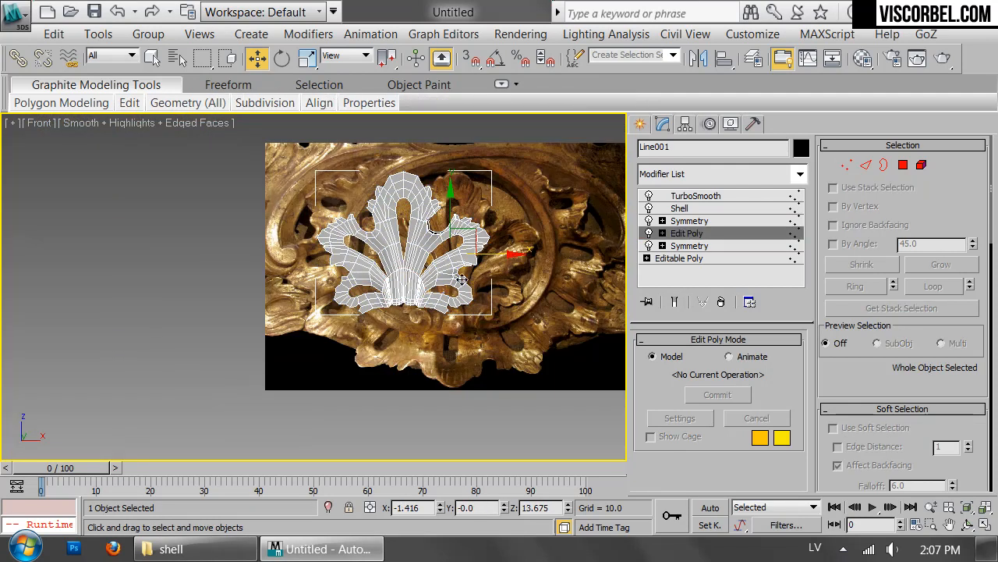
drag(500, 250, 378, 250)
scroll(498, 304, up, 4)
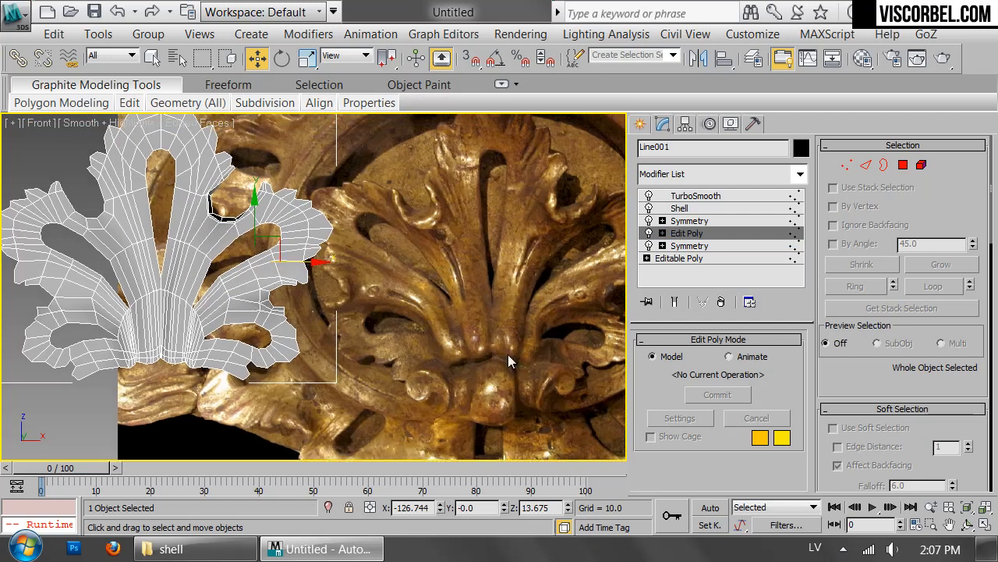
Select all vertices of the leaf's rounded central base in the front view, excluding stray ones on the lowest side fronds
middle_drag(173, 269, 428, 243)
scroll(428, 244, up, 3)
key(1)
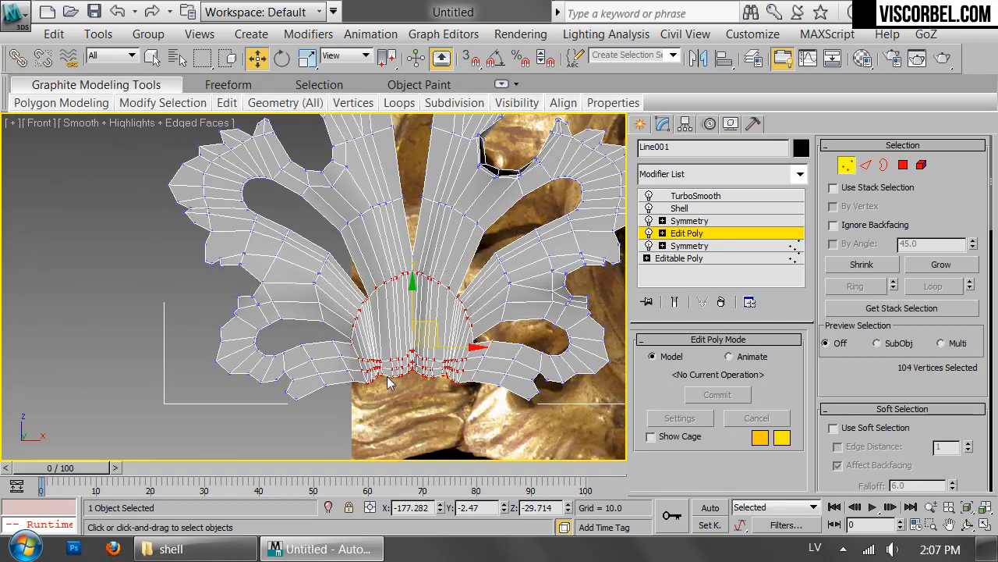
ctrl+drag(337, 364, 357, 404)
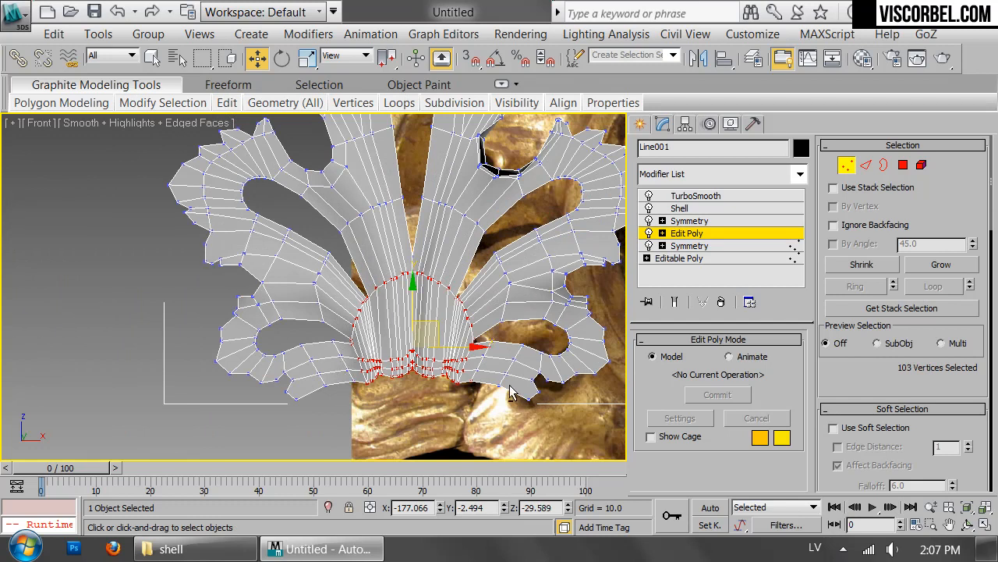
alt+drag(475, 388, 469, 394)
scroll(539, 381, down, 3)
middle_drag(539, 382, 454, 342)
scroll(450, 344, up, 3)
Enable soft selection for the base vertices with a falloff of 14.4, viewing the leaf from the side
key(p)
alt+middle_drag(340, 258, 867, 239)
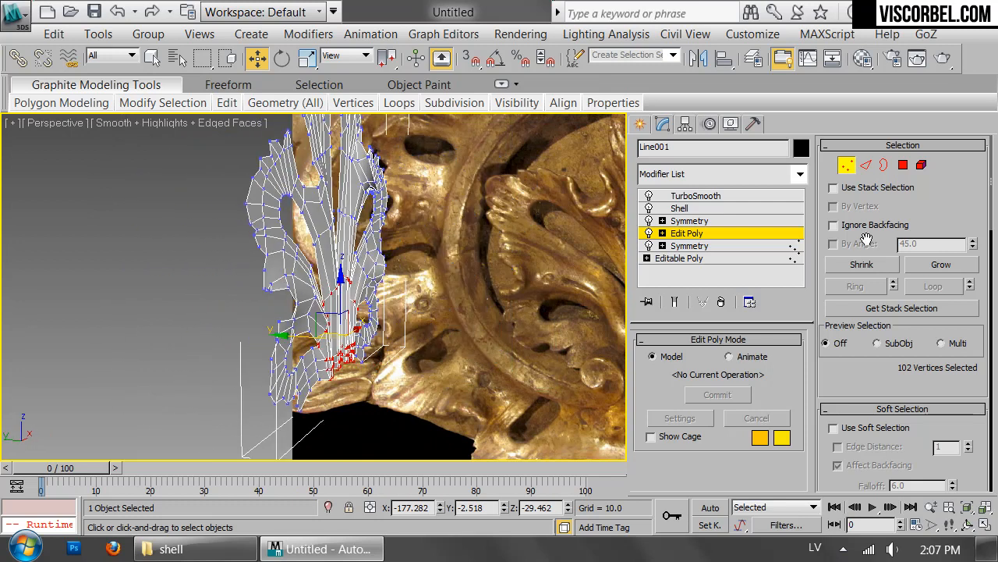
click(834, 427)
drag(953, 486, 955, 421)
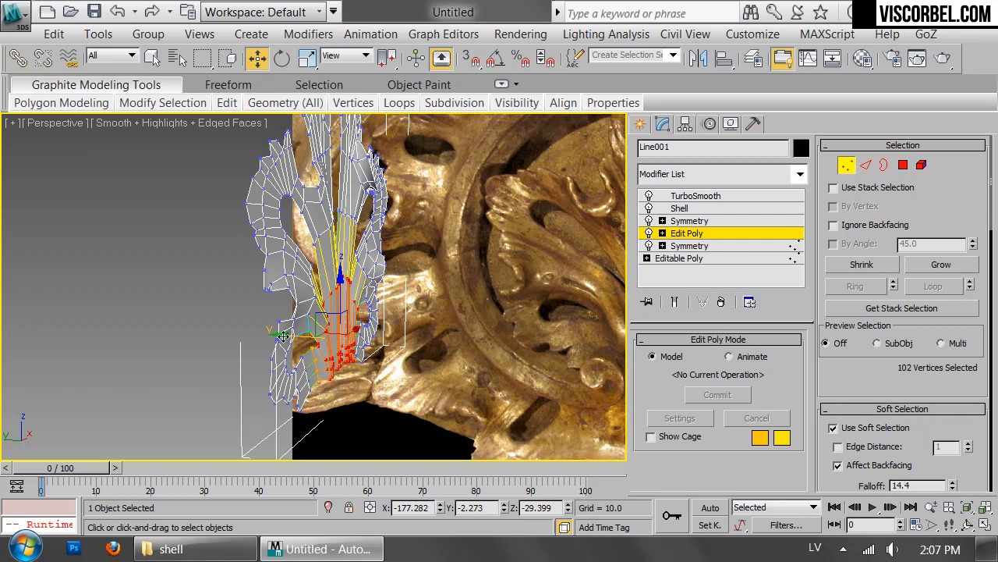
Move the softly selected base about 7.2 units along negative Y and tilt it by rotating it in perspective
drag(283, 336, 292, 335)
key(e)
drag(378, 298, 375, 289)
alt+middle_drag(467, 326, 229, 303)
key(w)
drag(396, 340, 386, 340)
alt+middle_drag(312, 321, 442, 290)
alt+middle_drag(503, 300, 323, 294)
Select the rows of vertices crossing the fronds just outside the rounded base on both halves of the leaf
key(f)
scroll(470, 297, down, 3)
scroll(321, 293, up, 8)
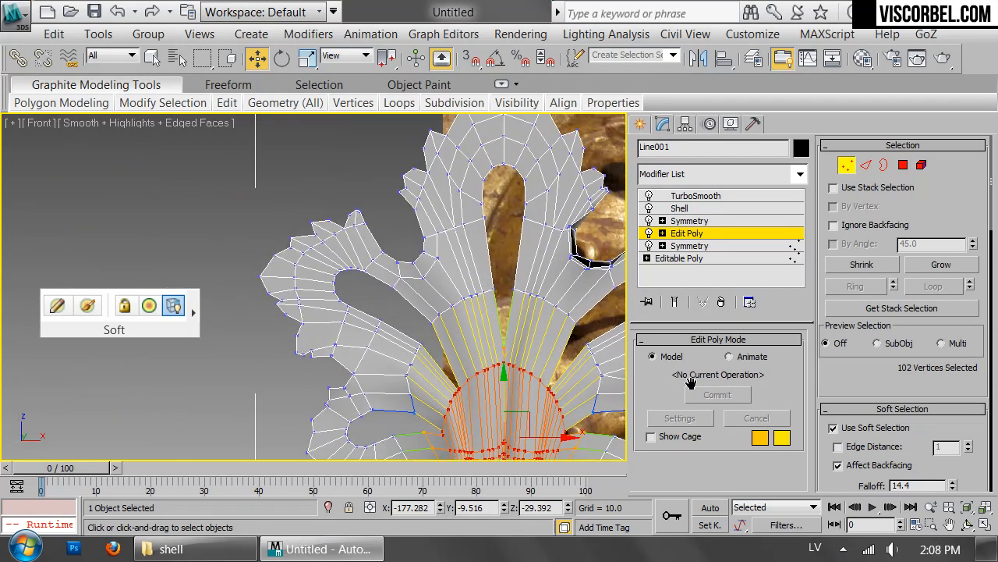
drag(564, 329, 564, 336)
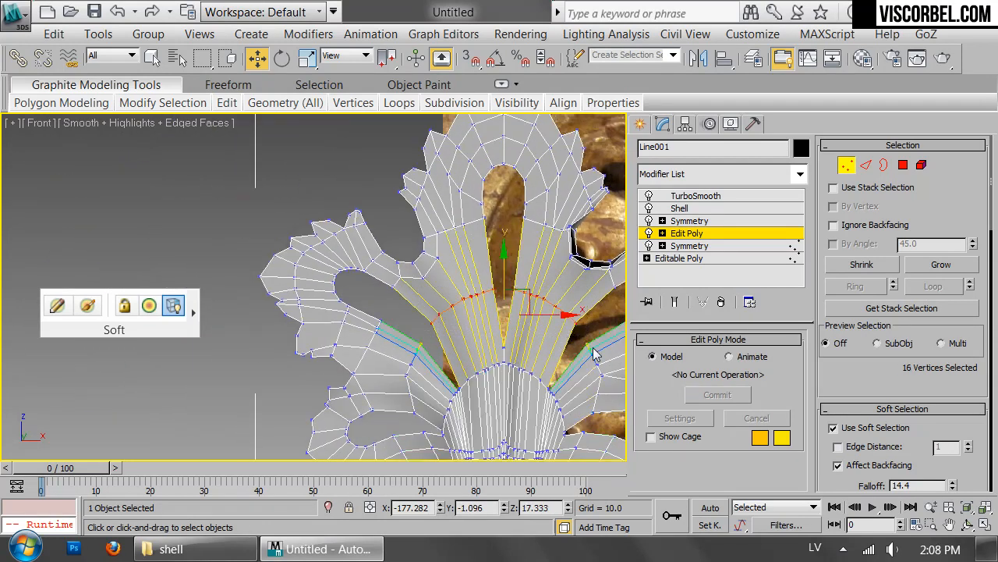
middle_drag(584, 339, 461, 265)
ctrl+drag(472, 296, 479, 351)
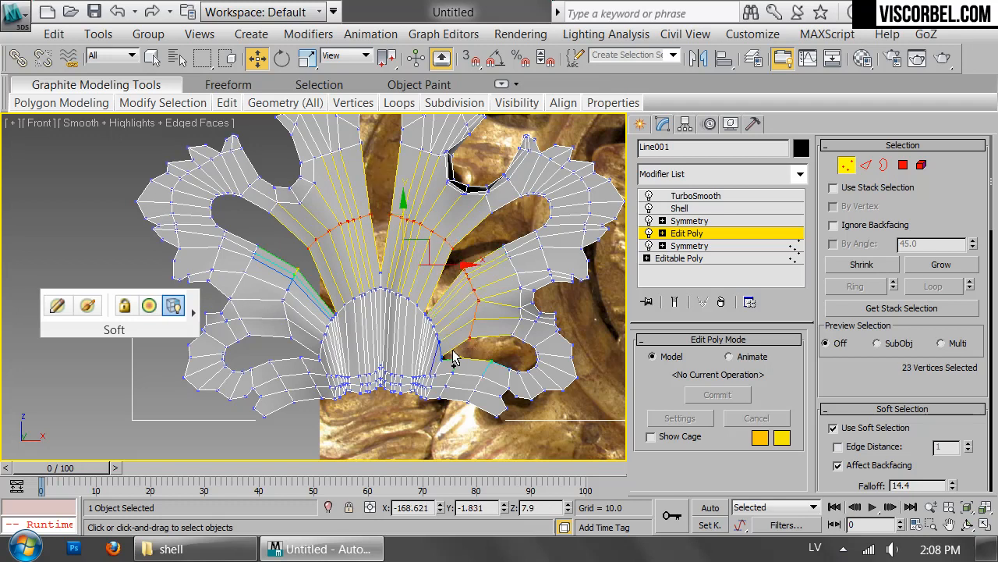
ctrl+drag(486, 402, 496, 386)
ctrl+drag(483, 347, 501, 370)
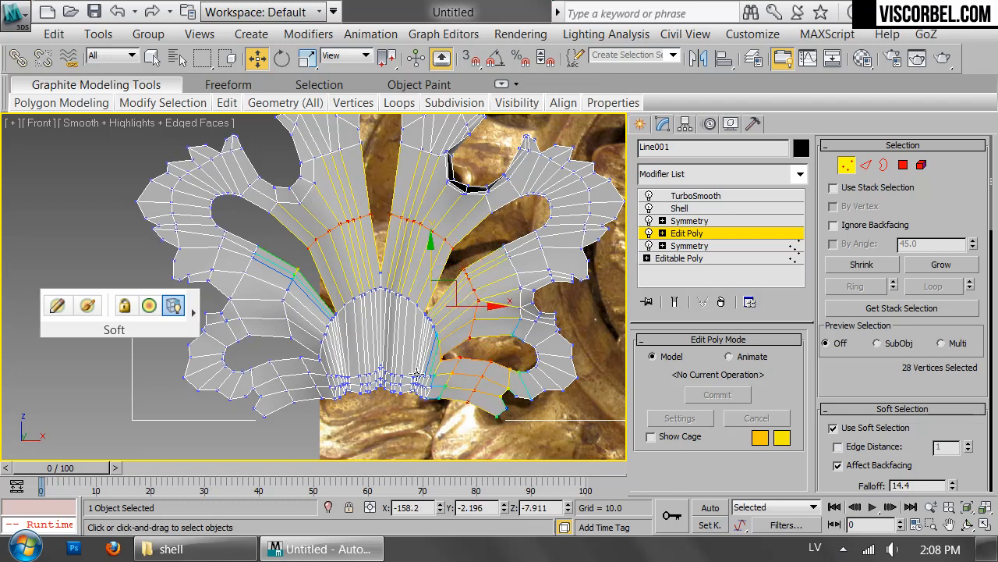
ctrl+drag(298, 380, 326, 419)
middle_drag(373, 243, 390, 292)
ctrl+drag(300, 370, 312, 411)
key(p)
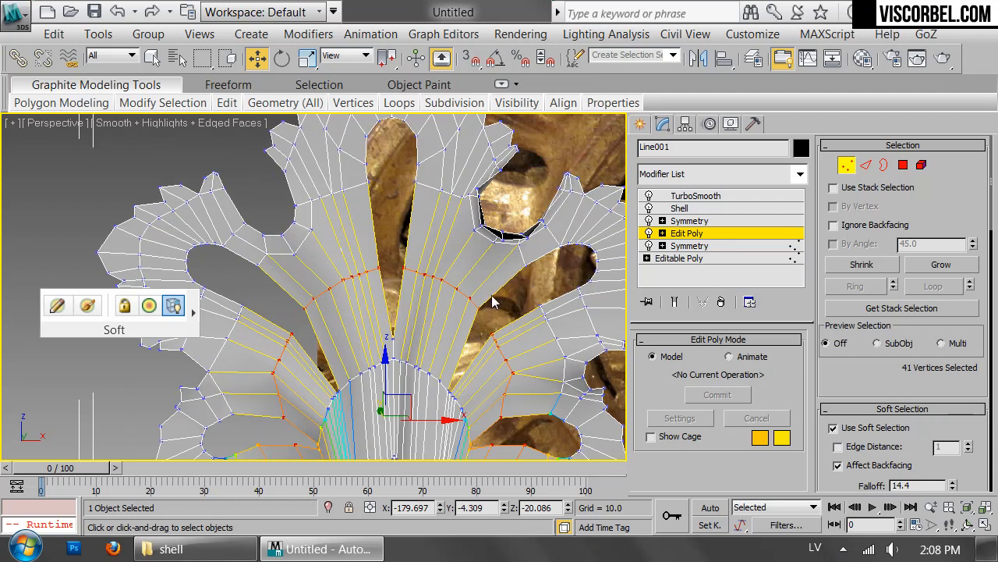
Move the selected frond vertices about 3.3 units along positive Y in perspective
alt+middle_drag(502, 303, 383, 309)
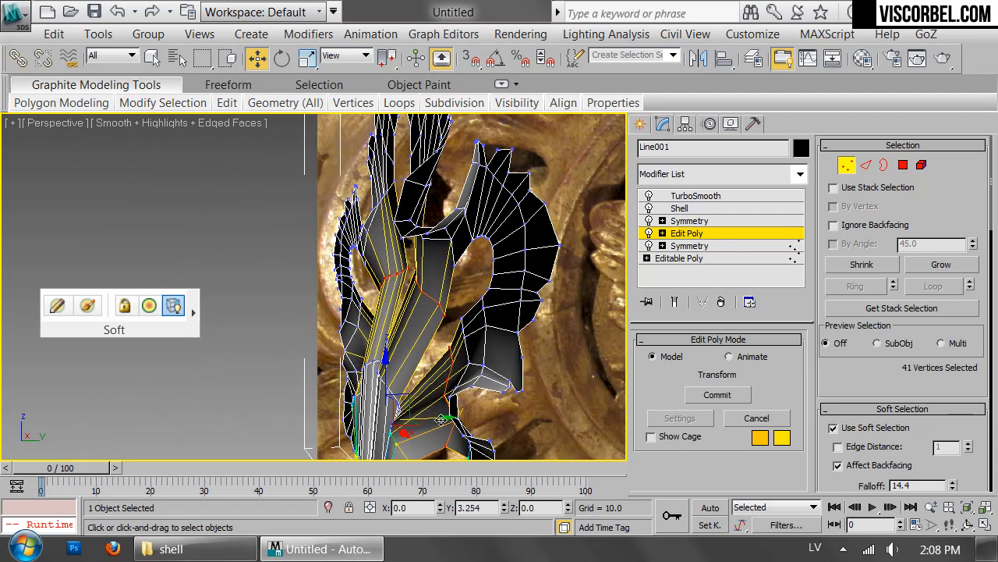
alt+middle_drag(431, 414, 380, 247)
drag(441, 264, 441, 264)
Rotate the vertices of the central frond's tip in depth, using a soft selection falloff of 37.296
alt+middle_drag(442, 264, 423, 220)
key(e)
drag(423, 220, 439, 211)
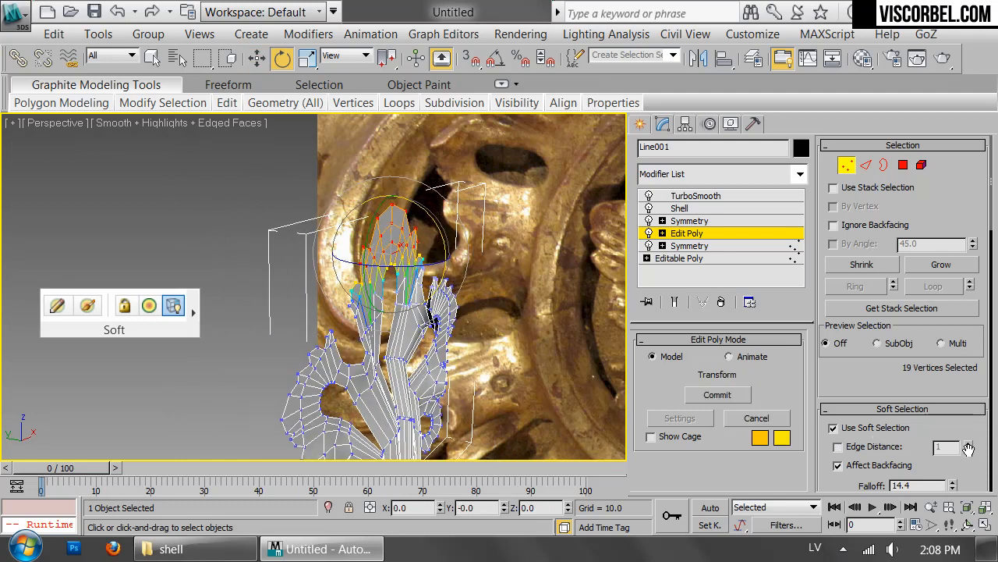
drag(953, 486, 932, 361)
drag(422, 214, 454, 260)
alt+middle_drag(455, 260, 577, 205)
Select two vertices on the side frond, rotate them with soft selection and shift them slightly along negative Y
drag(581, 197, 468, 328)
drag(546, 277, 540, 257)
alt+middle_drag(487, 227, 606, 218)
drag(550, 258, 548, 259)
alt+middle_drag(548, 259, 482, 264)
key(w)
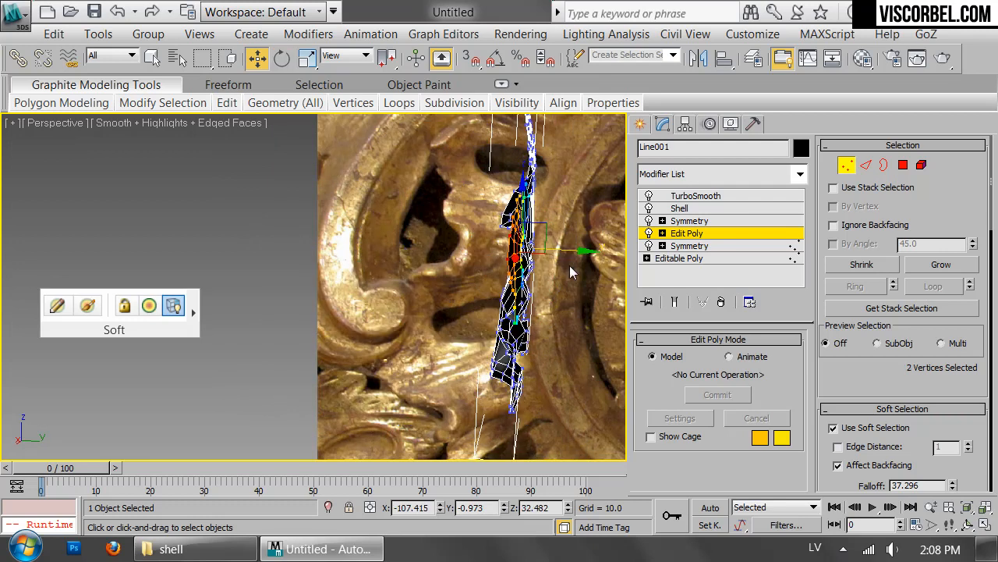
drag(575, 252, 567, 251)
alt+middle_drag(515, 250, 584, 262)
Leave vertex editing, hide the edges and examine the smoothed leaf's new curvature in perspective
key(1)
click(587, 323)
key(F4)
scroll(382, 300, down, 5)
alt+middle_drag(382, 300, 351, 289)
click(334, 228)
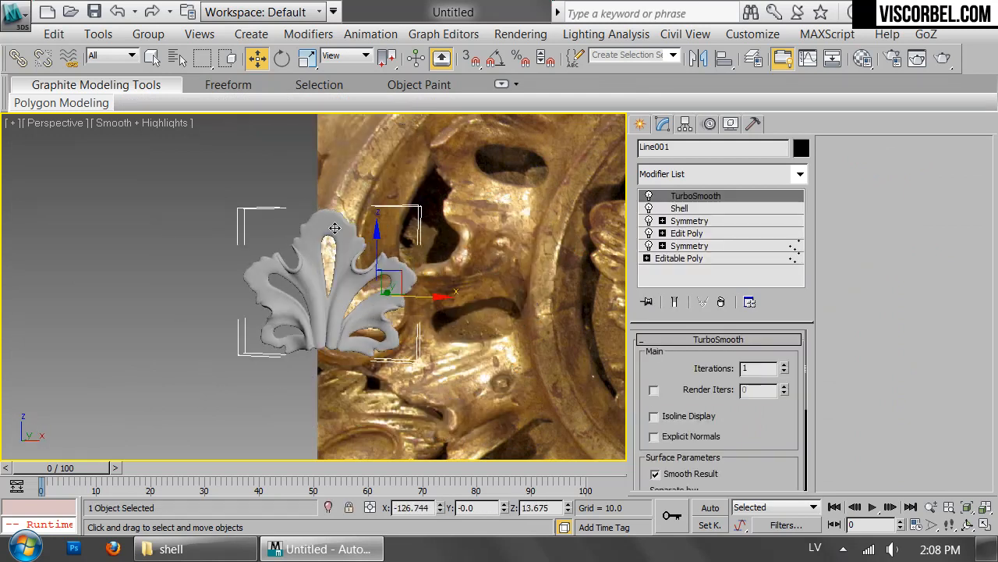
Select the edge loop surrounding the central frond's slot in Edit Poly with edged faces shown, and turn off soft selection
key(f)
key(z)
click(686, 233)
key(F4)
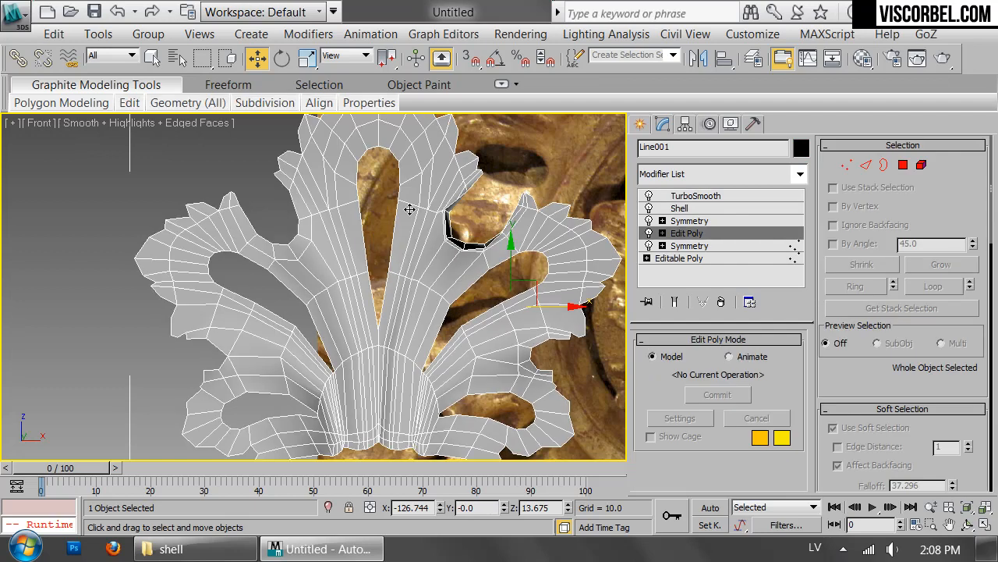
scroll(437, 319, up, 4)
middle_drag(455, 260, 458, 193)
key(2)
click(458, 192)
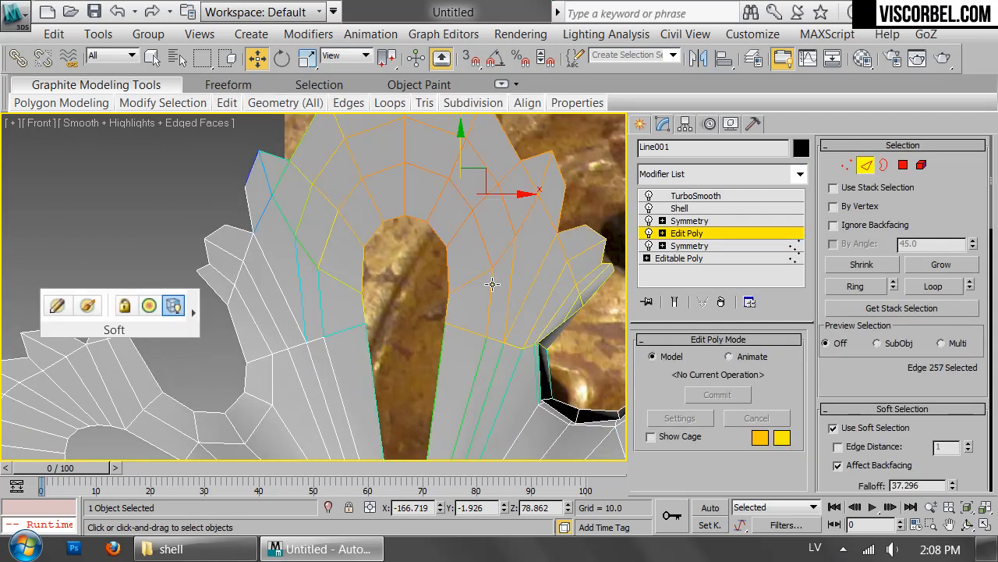
middle_drag(492, 283, 546, 255)
scroll(546, 255, down, 2)
click(916, 289)
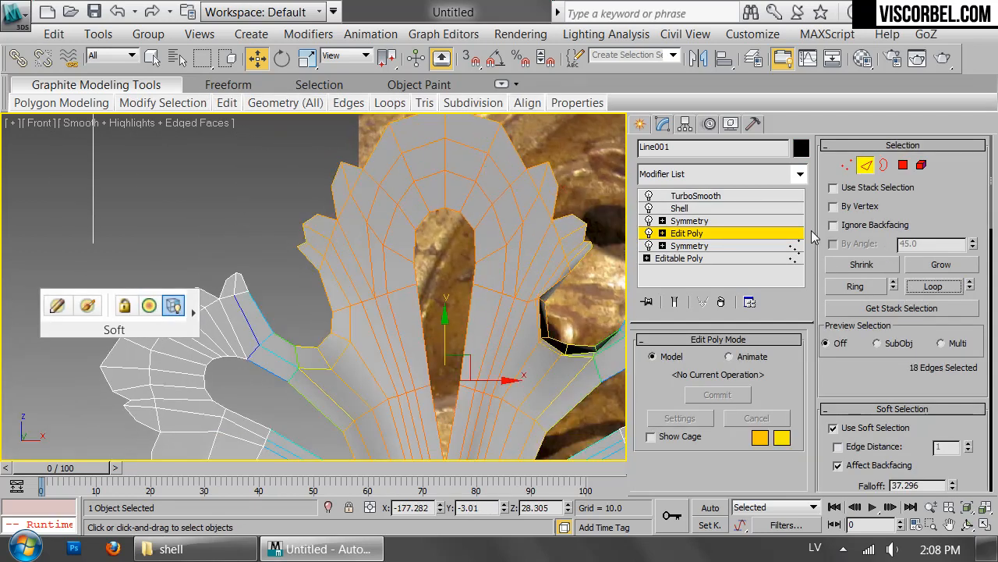
click(834, 428)
Move the selected edge loop around the central slot about 3 units along negative Y in perspective
key(p)
alt+middle_drag(462, 303, 388, 309)
alt+middle_drag(516, 391, 520, 297)
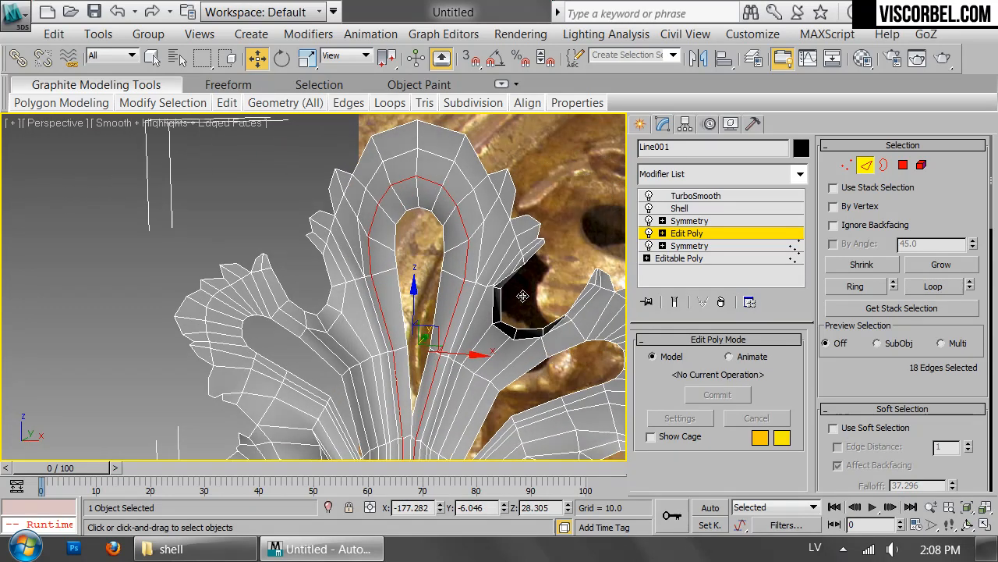
Leave edge editing, examine the smoothed leaf's relief in perspective, and reselect the leaf
key(2)
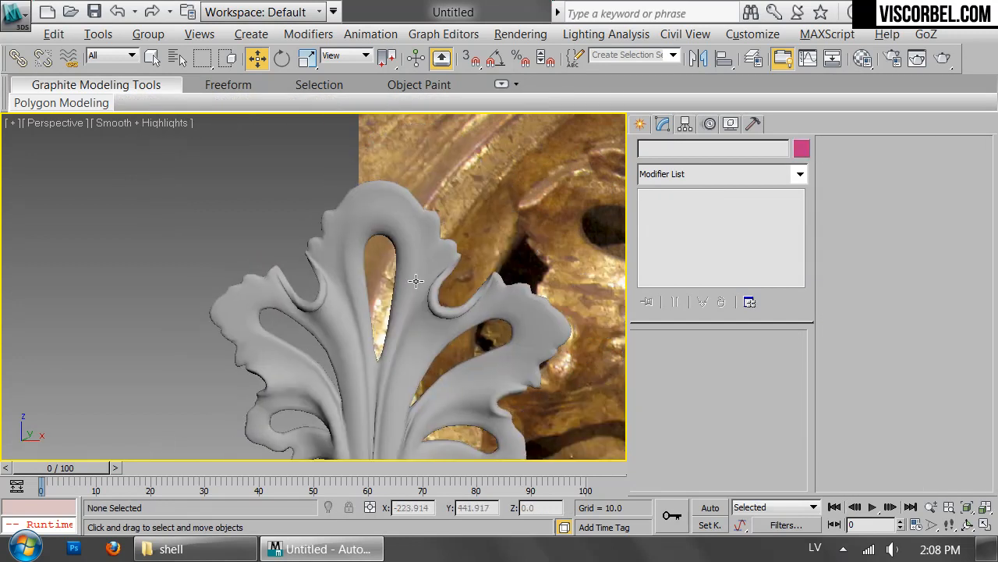
alt+middle_drag(415, 281, 325, 172)
scroll(326, 172, up, 2)
click(493, 173)
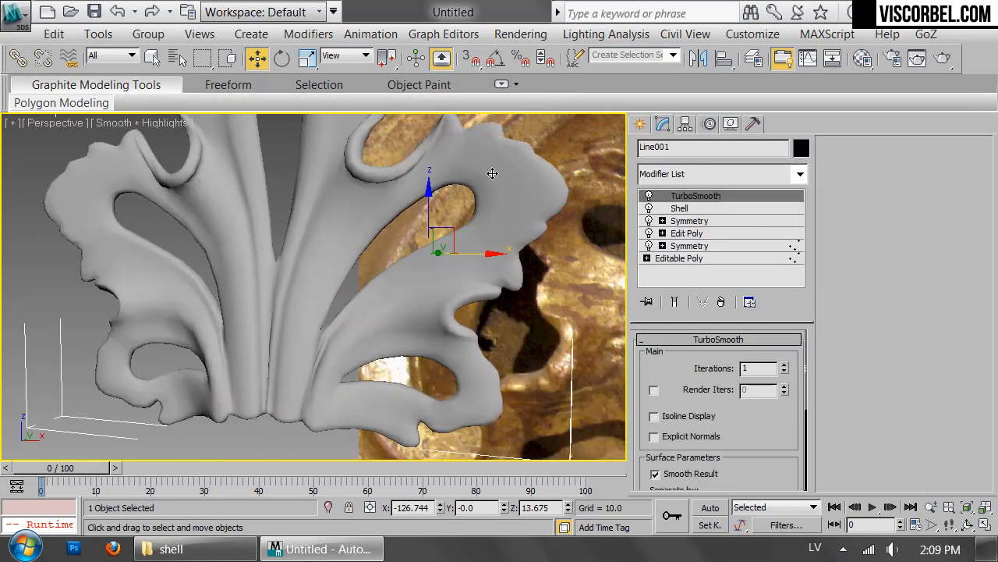
Return to the Edit Poly level in front view and select the open border around the right side frond's slot
click(724, 230)
alt+middle_drag(486, 234, 454, 277)
key(f)
scroll(439, 257, up, 3)
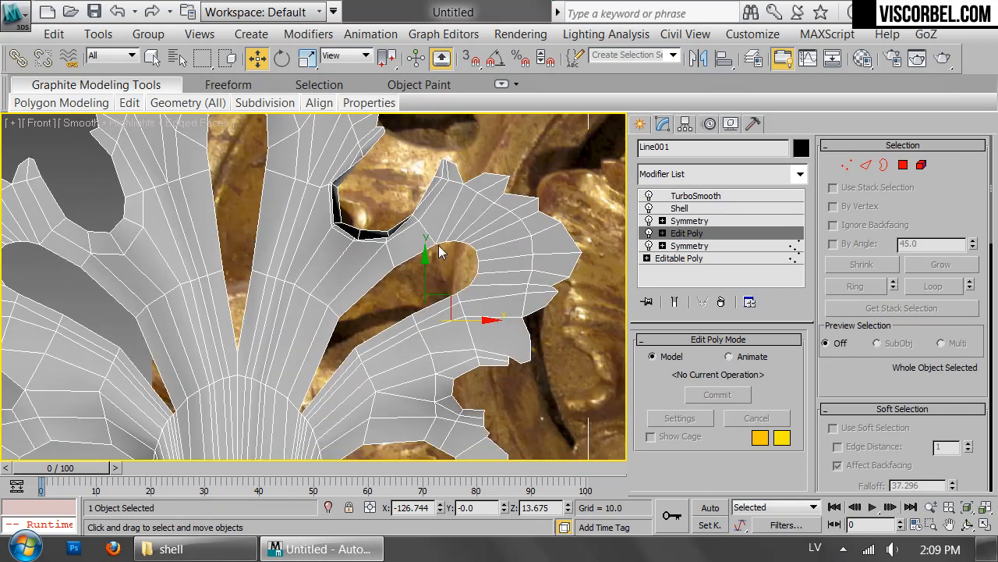
key(1)
key(2)
double_click(358, 300)
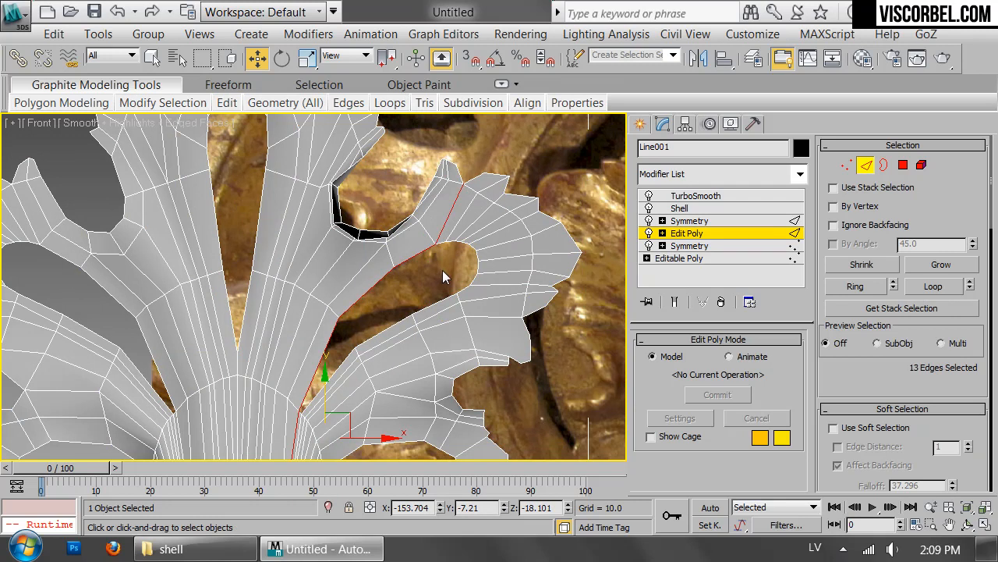
key(3)
click(477, 269)
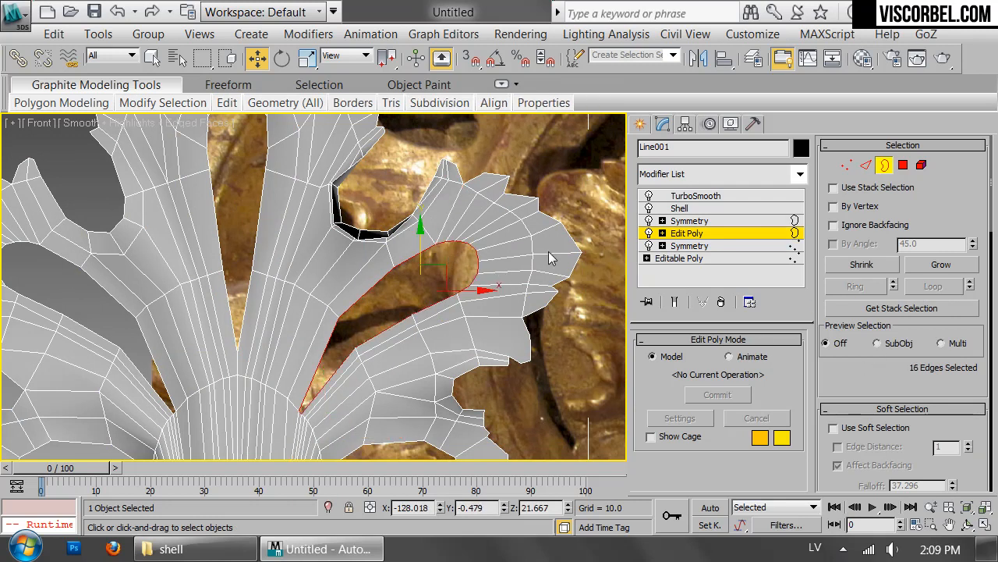
Cut a new line of edges around the right side frond's slot, close to its rim, down to the slot's base
scroll(518, 284, up, 5)
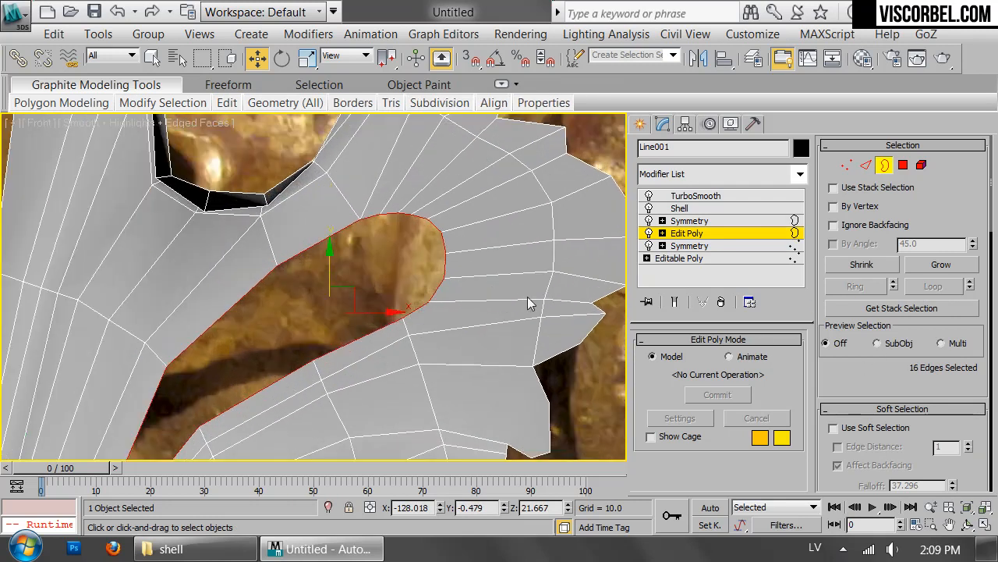
right_click(519, 251)
click(460, 70)
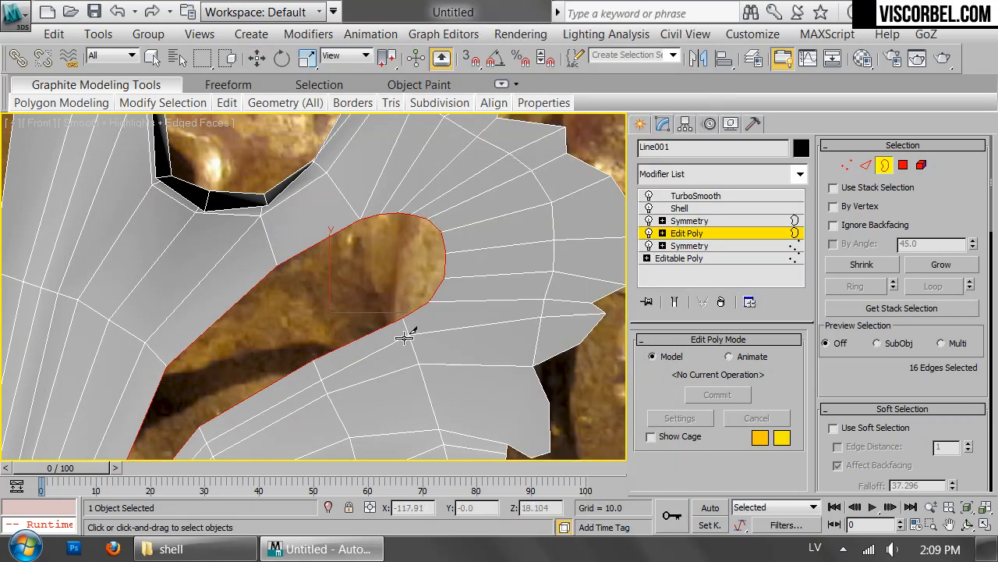
key(1)
right_click(507, 251)
click(464, 136)
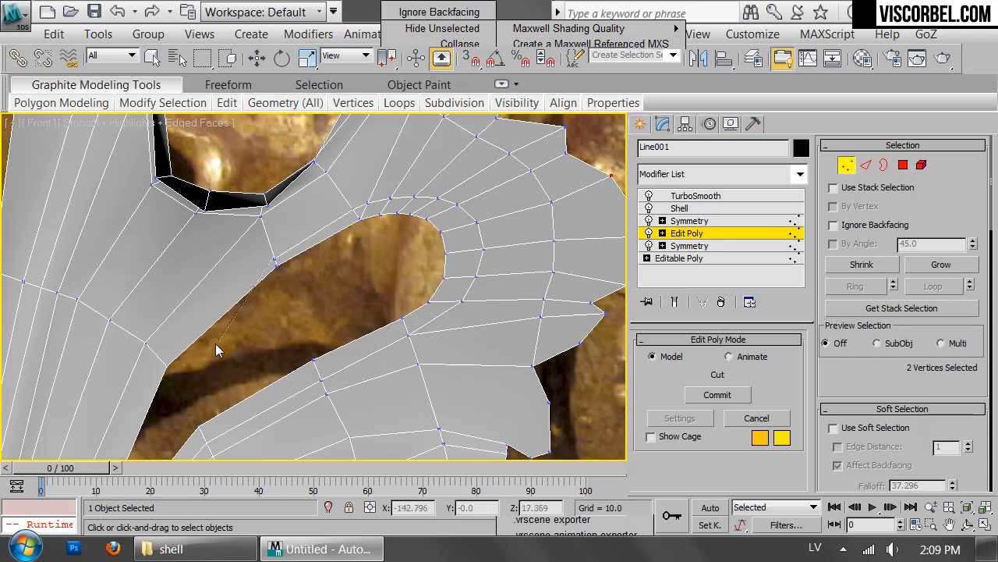
click(155, 358)
middle_drag(245, 356, 456, 209)
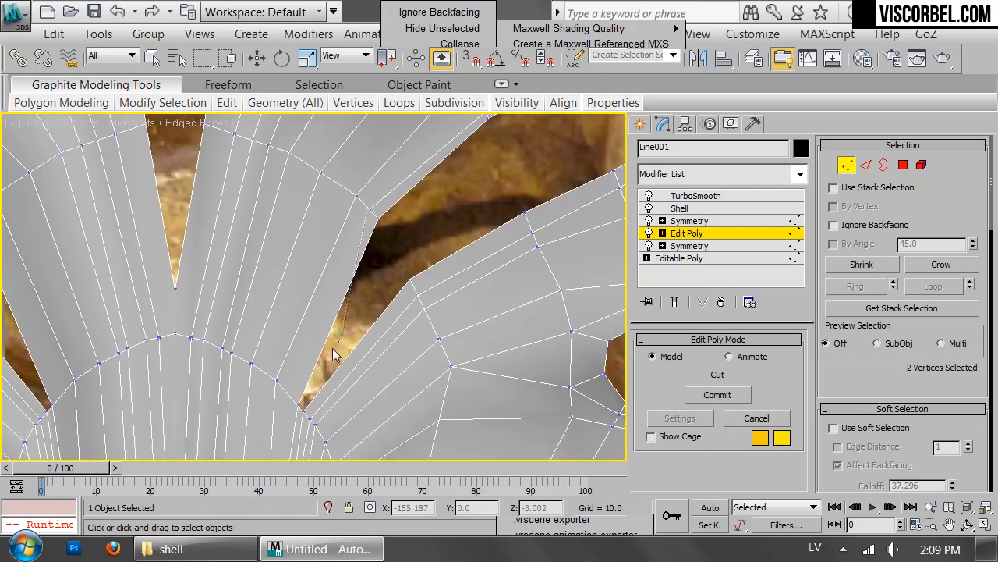
click(291, 397)
scroll(363, 337, up, 2)
middle_drag(363, 337, 479, 269)
Target weld the extra vertices crowded together at the base of the right side frond's slot
right_click(482, 359)
right_click(487, 357)
click(450, 394)
click(376, 357)
right_click(393, 385)
key(2)
click(396, 392)
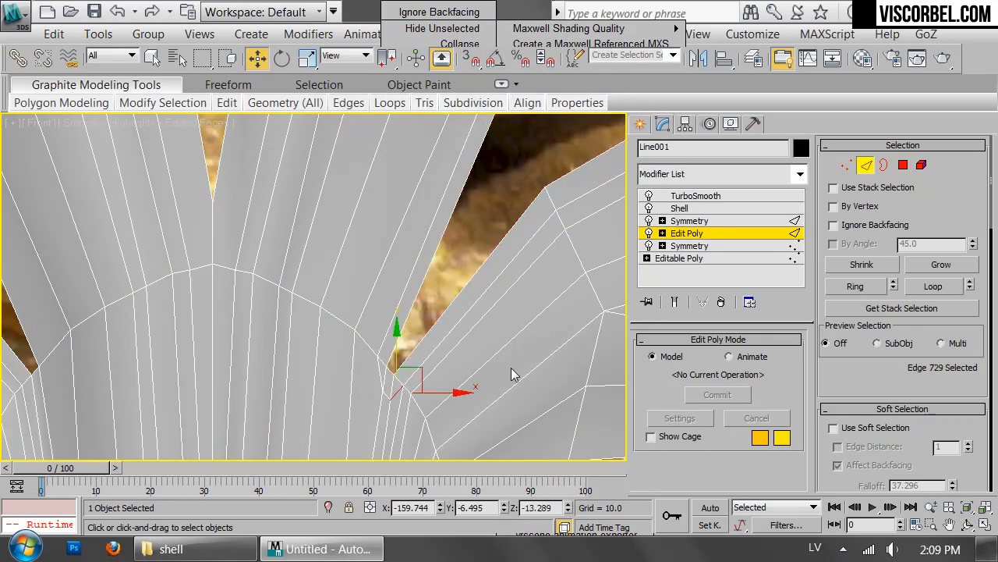
key(1)
right_click(516, 333)
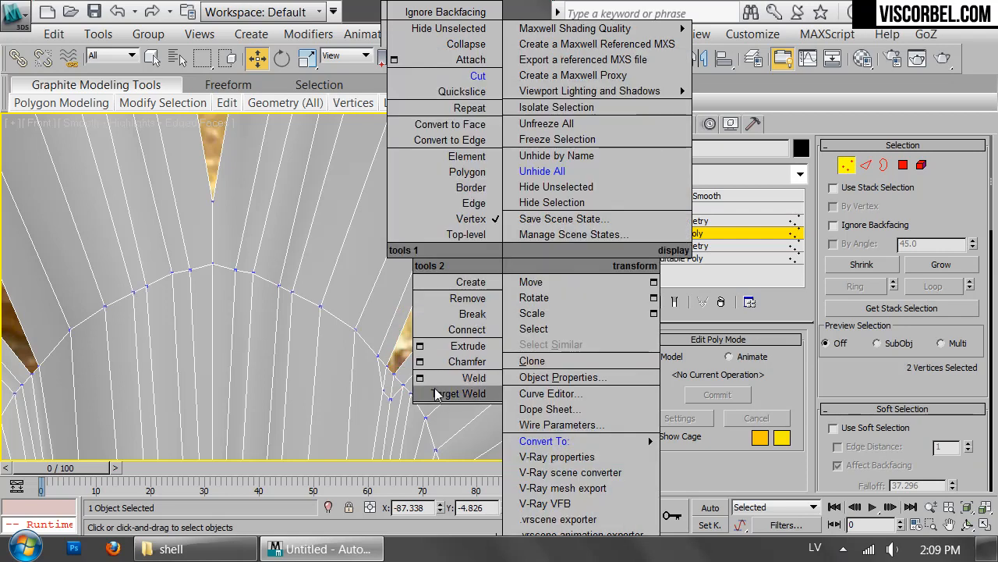
click(435, 392)
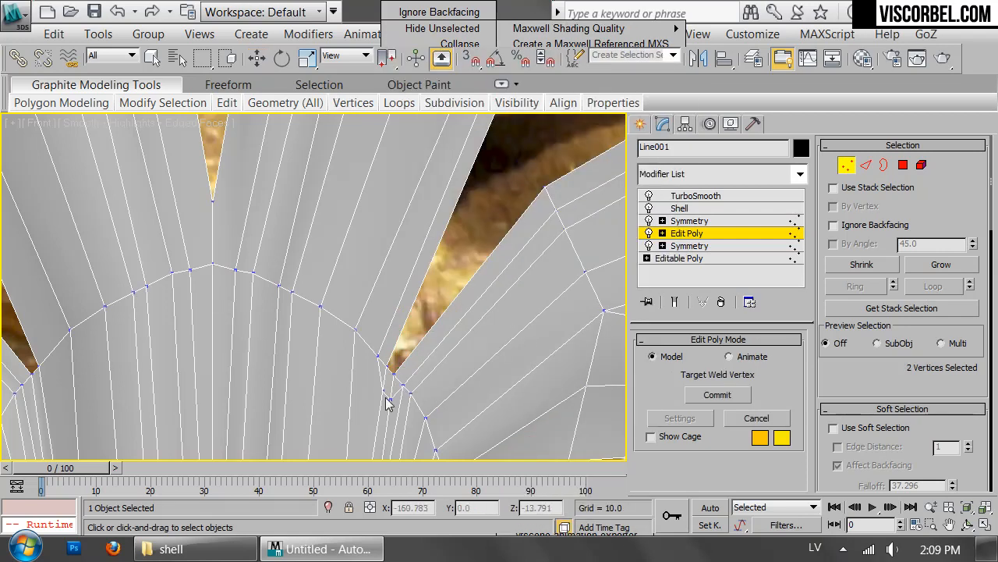
right_click(396, 401)
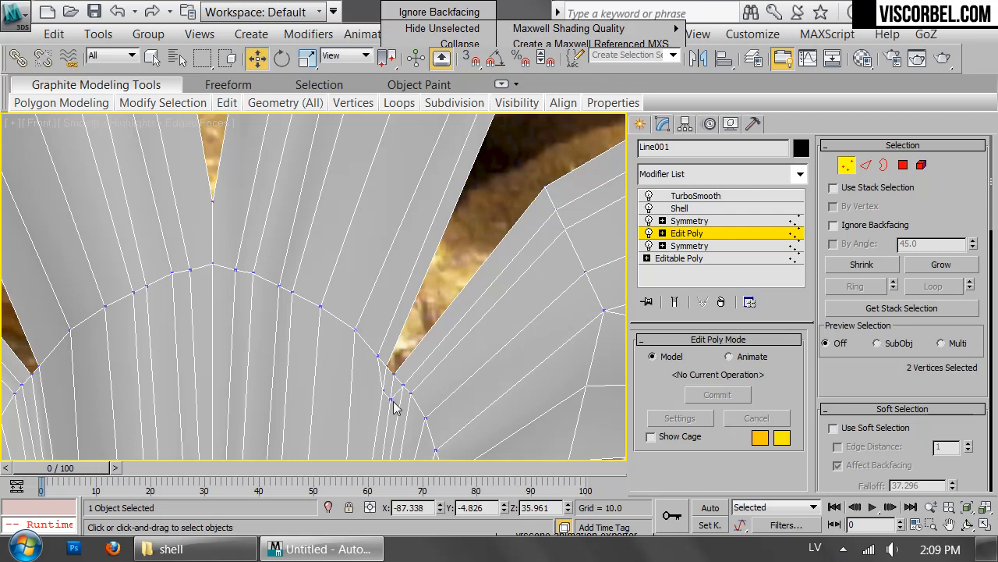
right_click(455, 333)
click(429, 396)
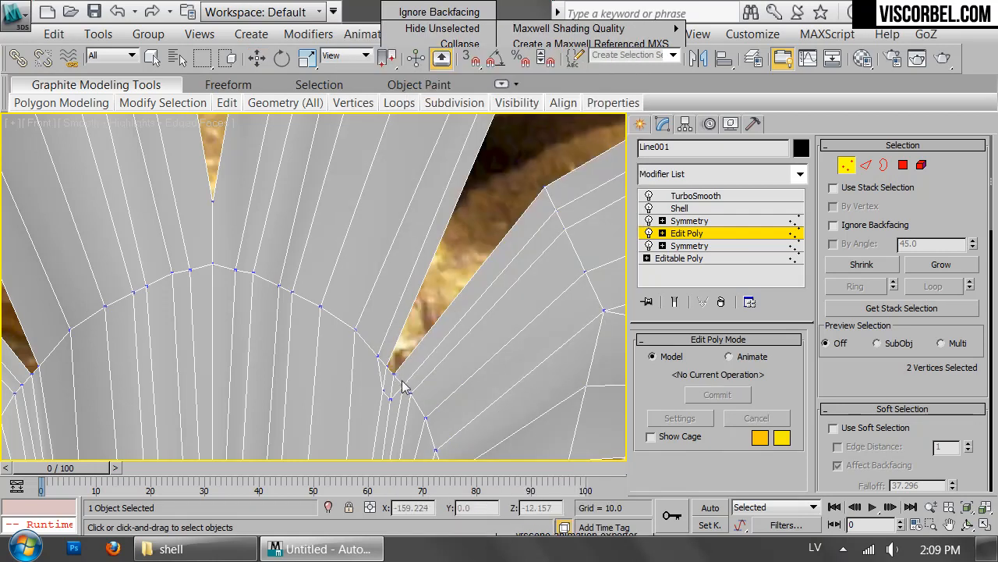
Collapse the short edge in the new cut line at the upper rim of the side frond's slot
scroll(490, 261, down, 2)
middle_drag(468, 277, 300, 373)
mouse_move(437, 272)
middle_down()
mouse_move(299, 337)
mouse_move(261, 372)
middle_up()
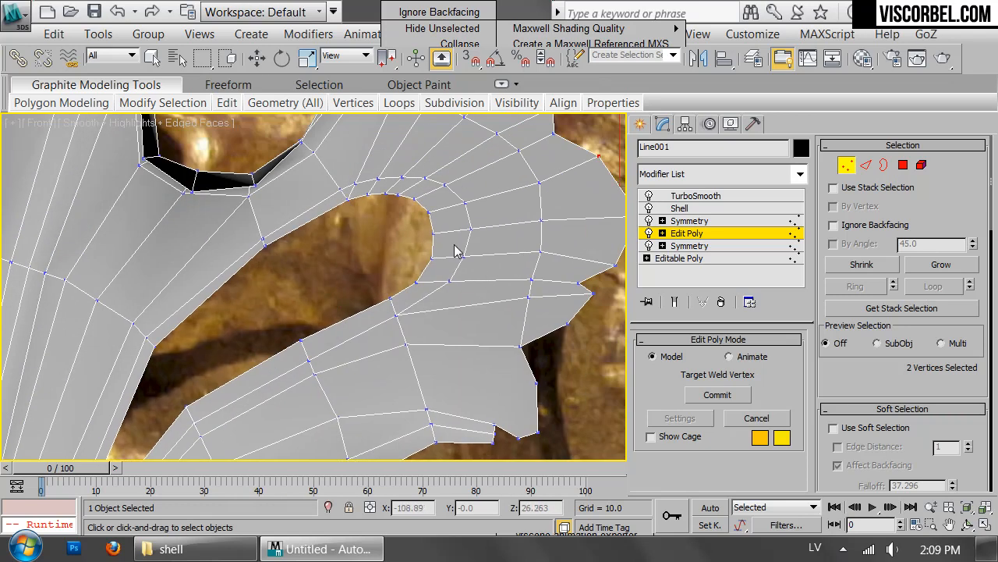
key(2)
click(355, 186)
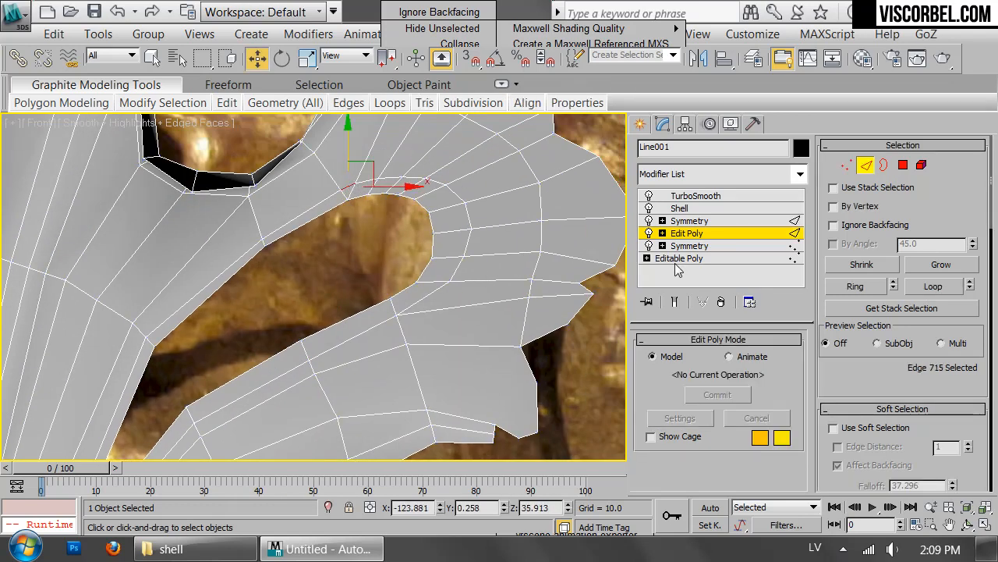
scroll(842, 355, down, 10)
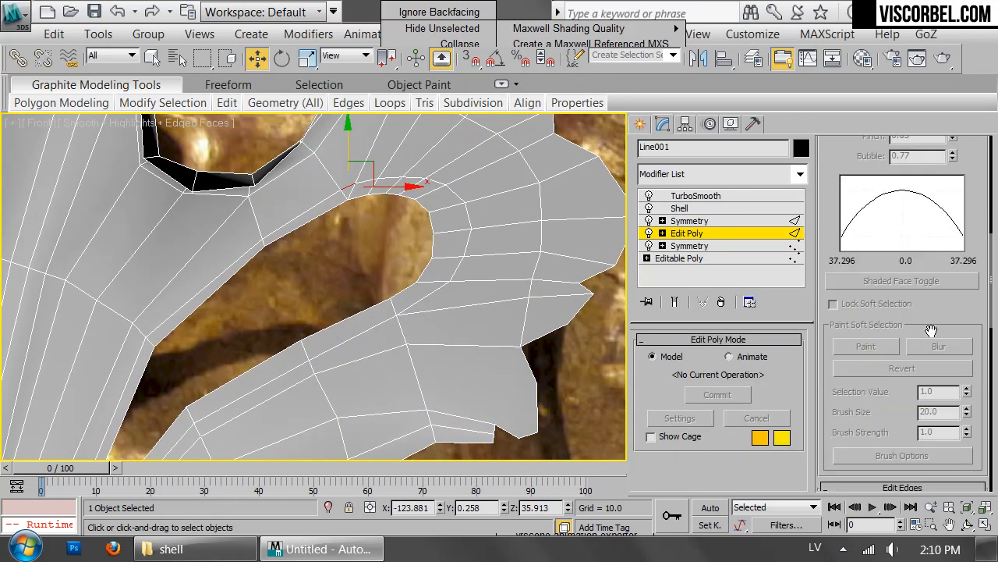
scroll(939, 388, down, 5)
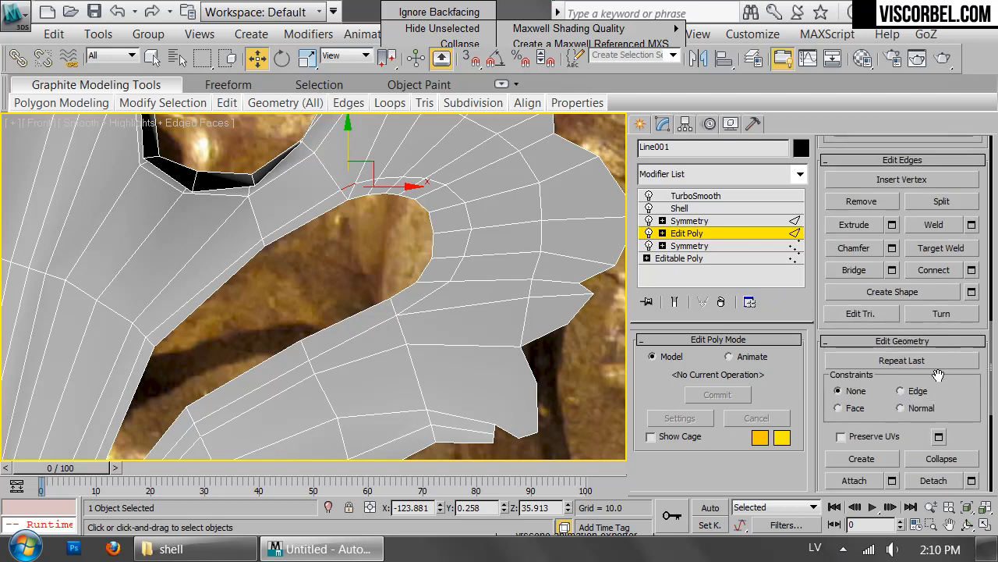
click(929, 463)
Tidy the vertex near the slot's upper rim and select the newly cut edges surrounding the side frond's slot
middle_drag(349, 222, 508, 261)
key(1)
click(422, 275)
key(2)
scroll(507, 273, down, 2)
ctrl+click(525, 321)
ctrl+click(489, 235)
ctrl+click(410, 309)
ctrl+click(412, 382)
ctrl+click(361, 362)
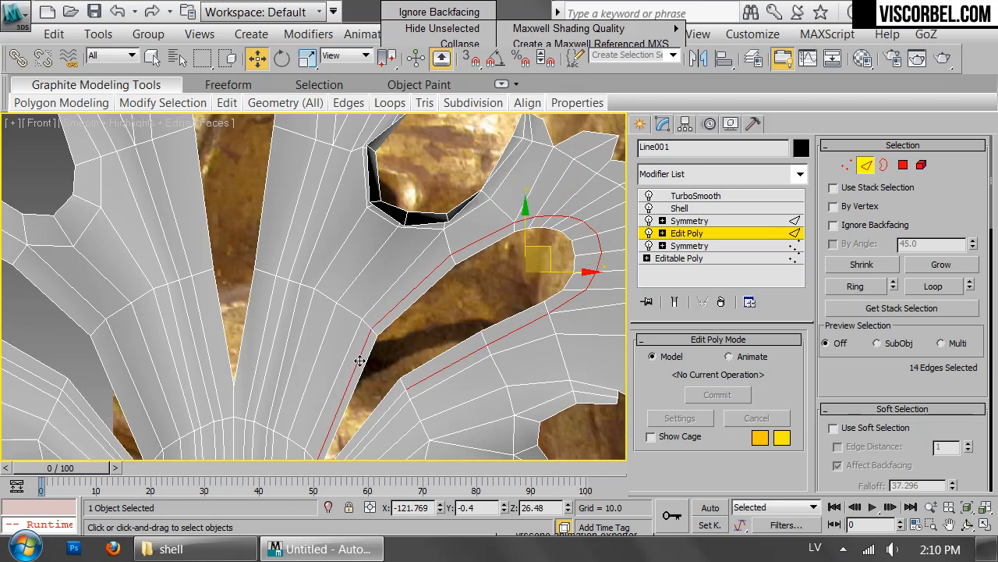
Move the selected edges around the side frond's slot about 3.5 units along negative Y in perspective
key(z)
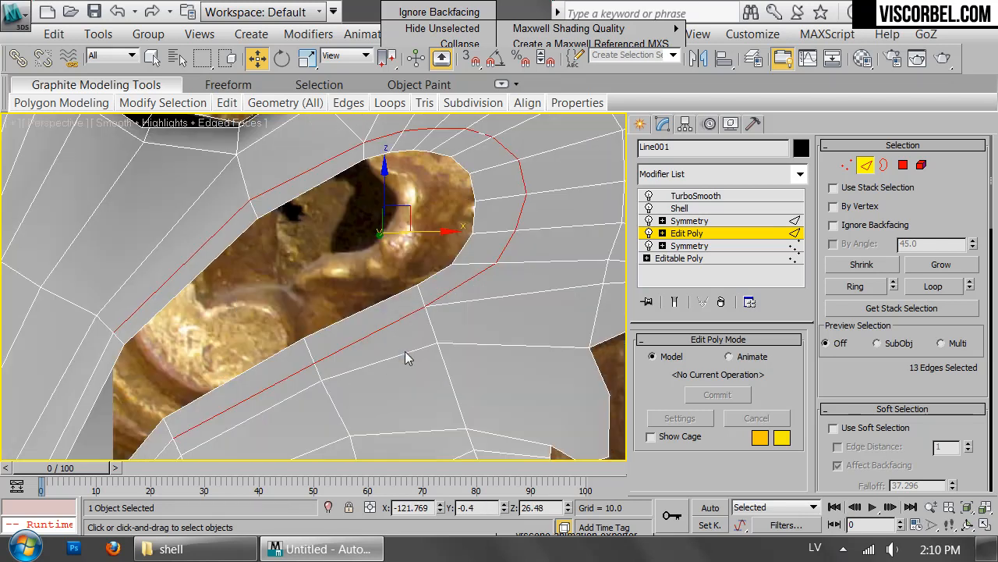
key(p)
drag(431, 218, 396, 225)
scroll(393, 243, down, 3)
alt+middle_drag(401, 265, 440, 232)
Move three vertices on the side frond's outer lobe about 2 units along positive Y and shift a neighbouring vertex the same way
key(1)
alt+middle_drag(507, 275, 540, 244)
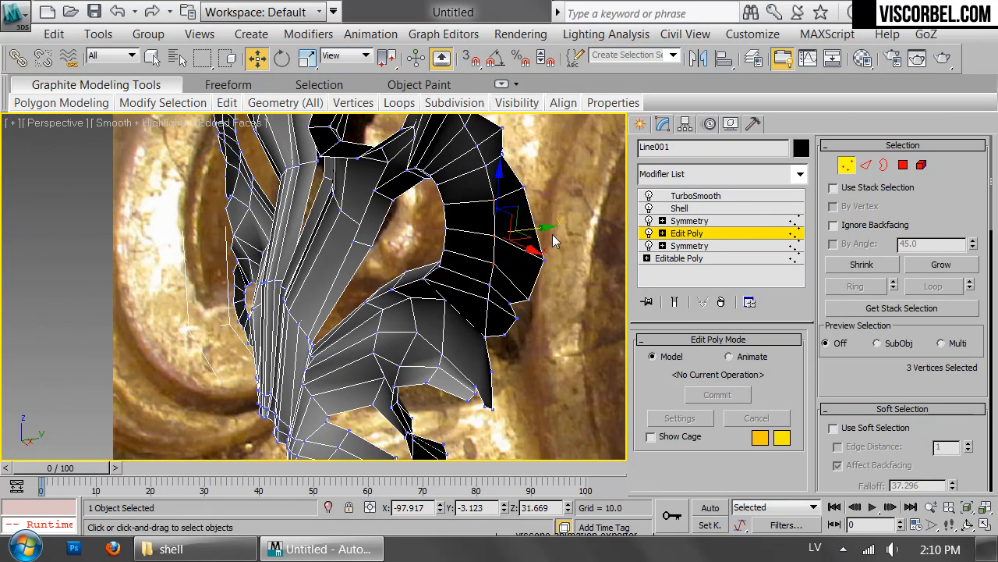
drag(545, 228, 557, 226)
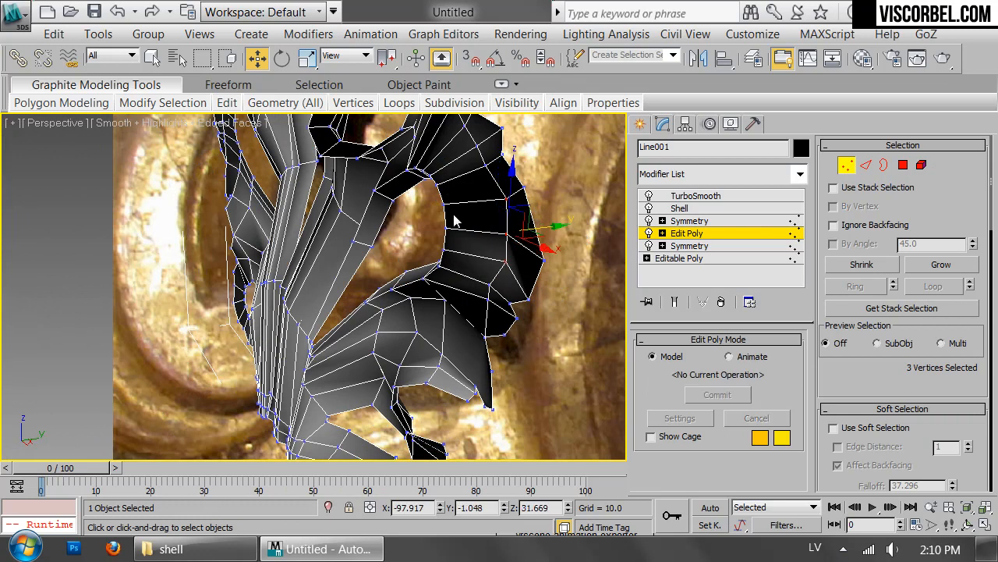
alt+middle_drag(557, 226, 466, 247)
click(489, 190)
drag(525, 185, 538, 185)
alt+middle_drag(511, 201, 416, 309)
Select vertices near the central frond's tip in perspective
scroll(547, 278, down, 5)
scroll(415, 309, up, 8)
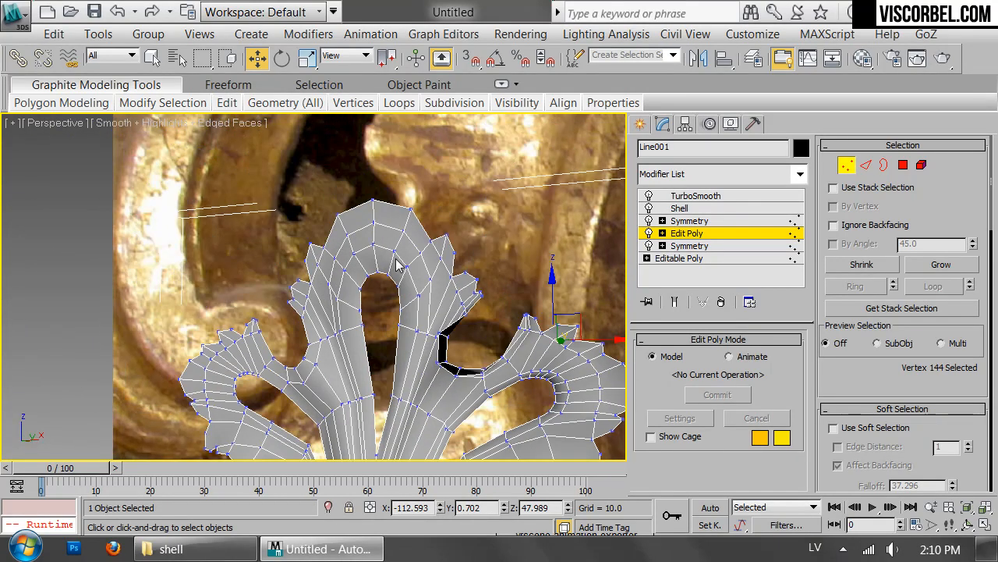
drag(421, 253, 457, 273)
middle_drag(458, 277, 428, 259)
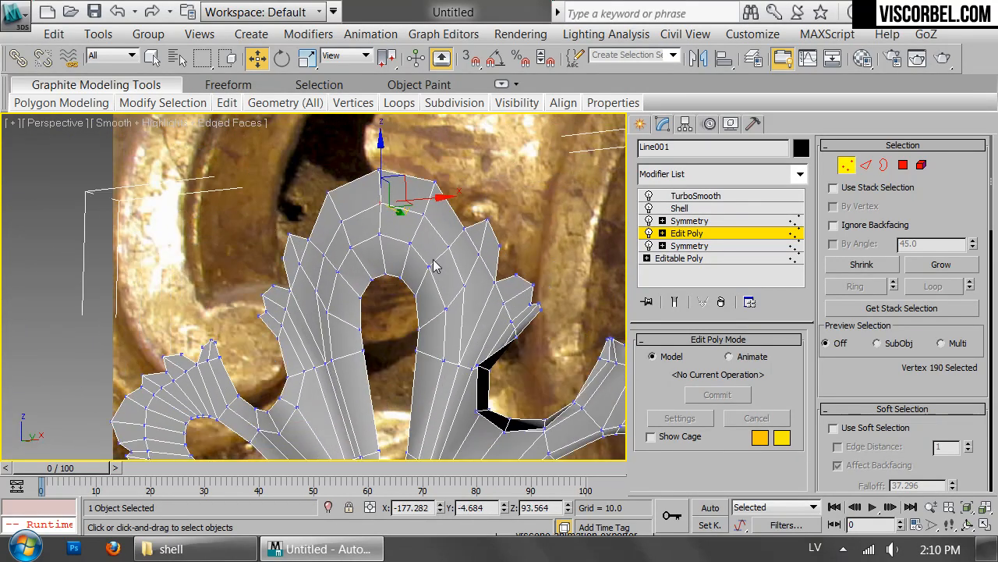
ctrl+drag(431, 211, 438, 220)
alt+middle_drag(468, 213, 454, 221)
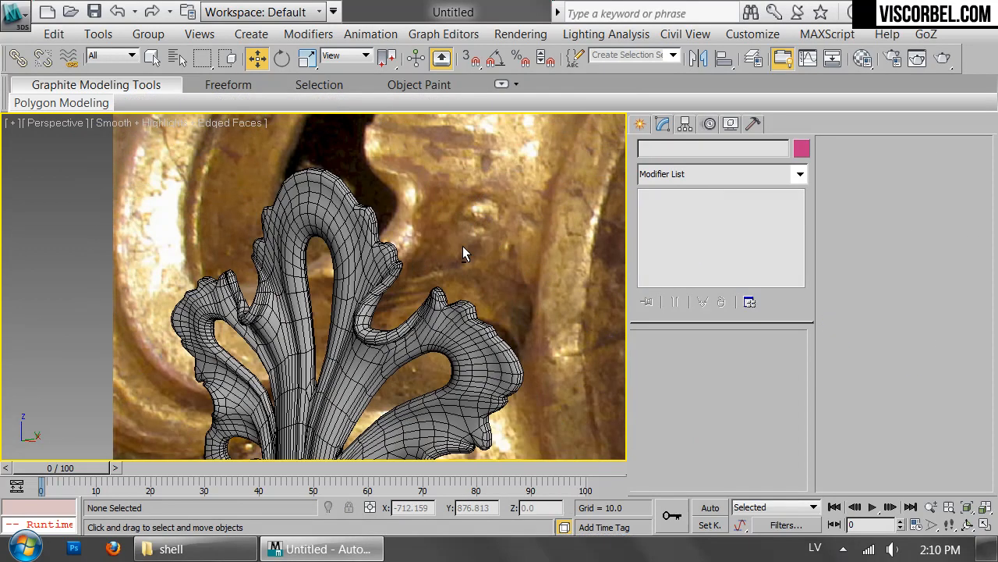
Examine the smoothed leaf without edges in perspective and front views, and compare it with the carved ornament in the reference photo
alt+middle_drag(462, 247, 495, 190)
key(F4)
alt+middle_drag(388, 306, 488, 238)
key(f)
scroll(437, 196, down, 3)
middle_drag(436, 196, 336, 219)
scroll(337, 220, up, 2)
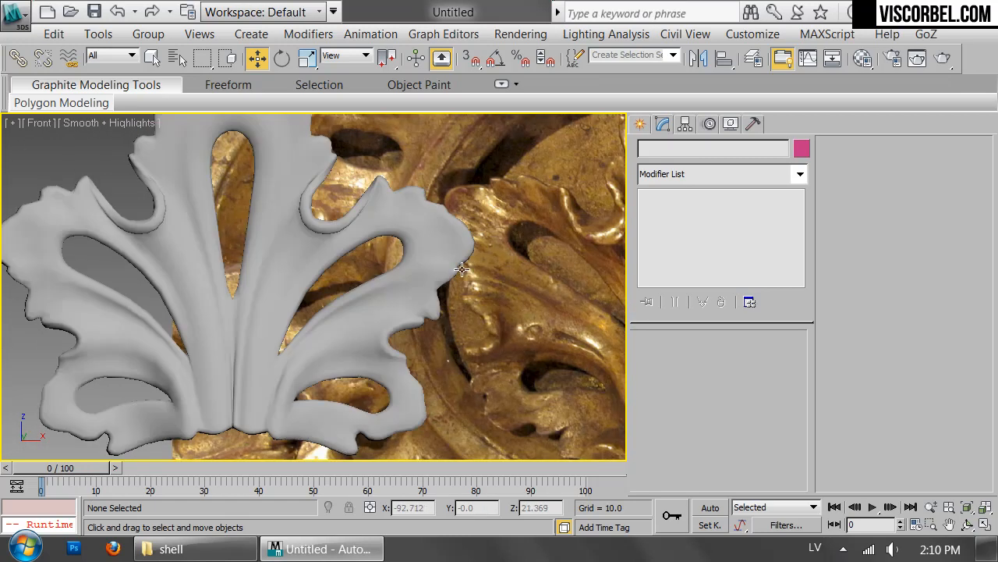
scroll(378, 284, down, 3)
middle_drag(378, 284, 247, 205)
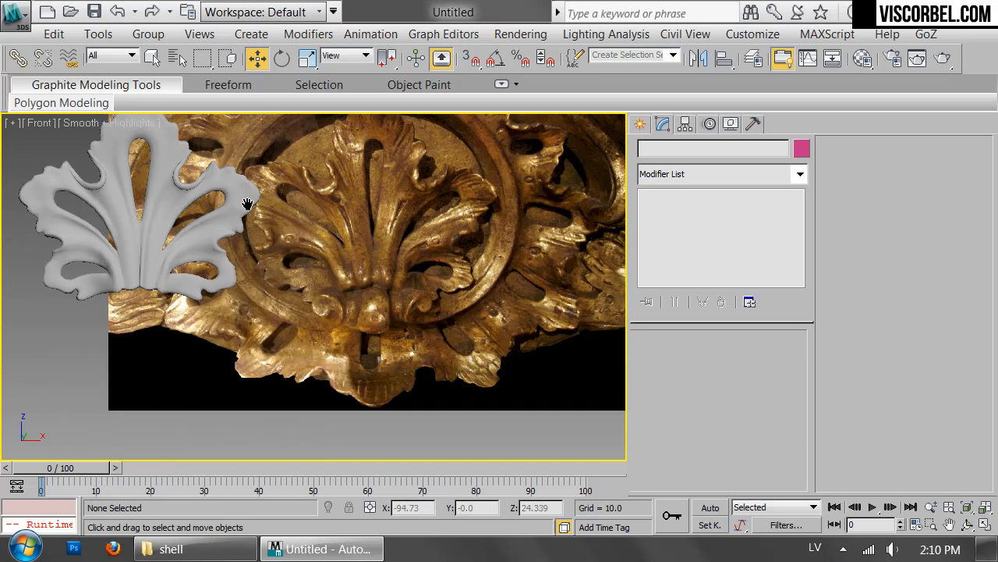
scroll(390, 226, up, 4)
Select the edge loop running from the central frond's right lobe to the base in Edit Poly and move it about 3 units along negative Y
click(468, 278)
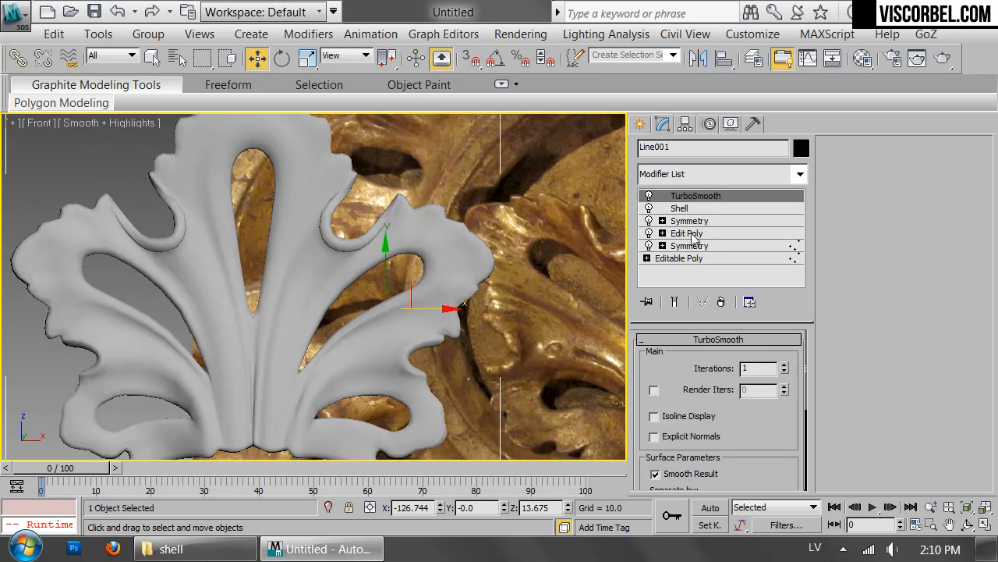
click(687, 233)
key(F4)
scroll(414, 251, up, 5)
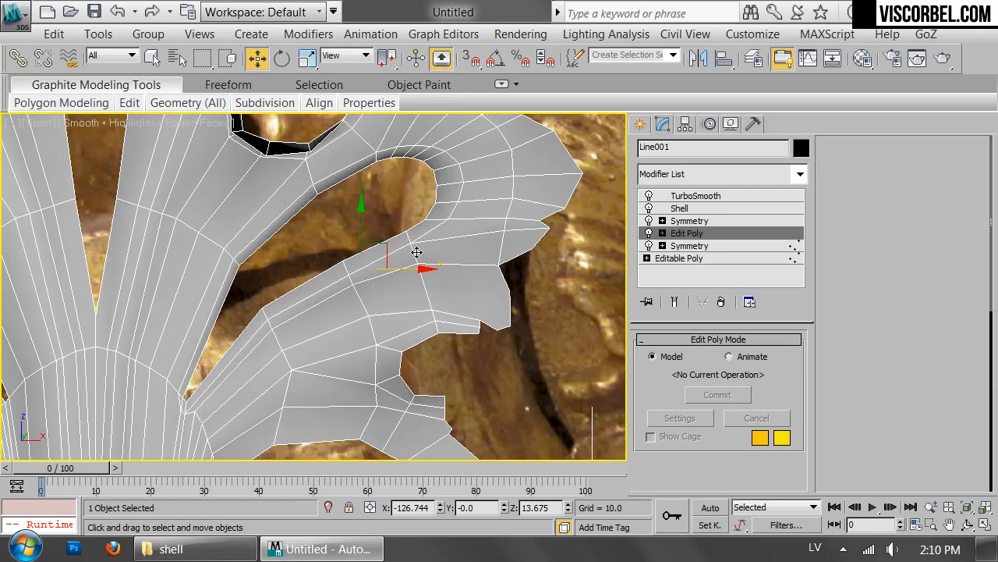
key(2)
scroll(382, 212, down, 5)
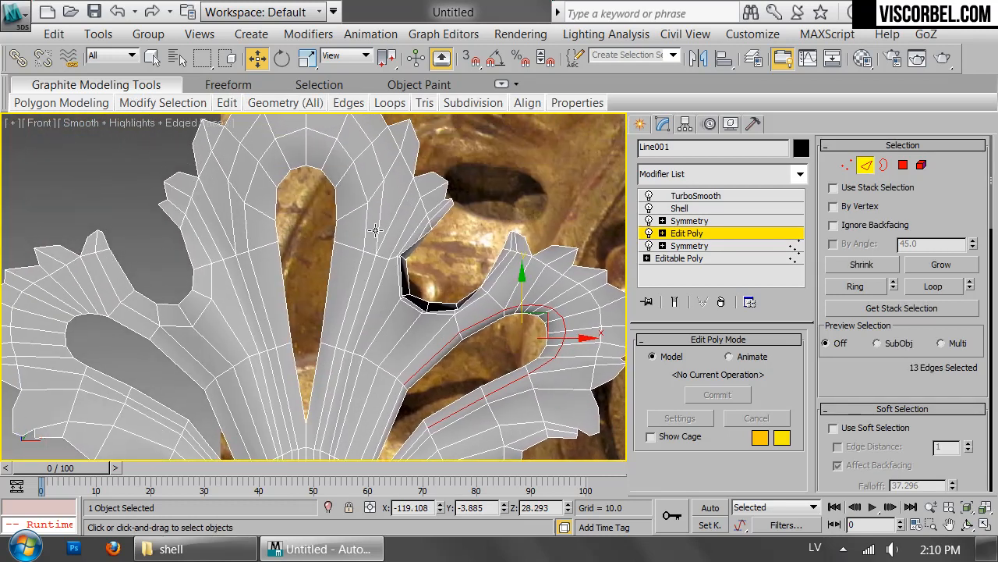
double_click(410, 216)
scroll(410, 217, down, 3)
middle_drag(452, 273, 374, 350)
key(p)
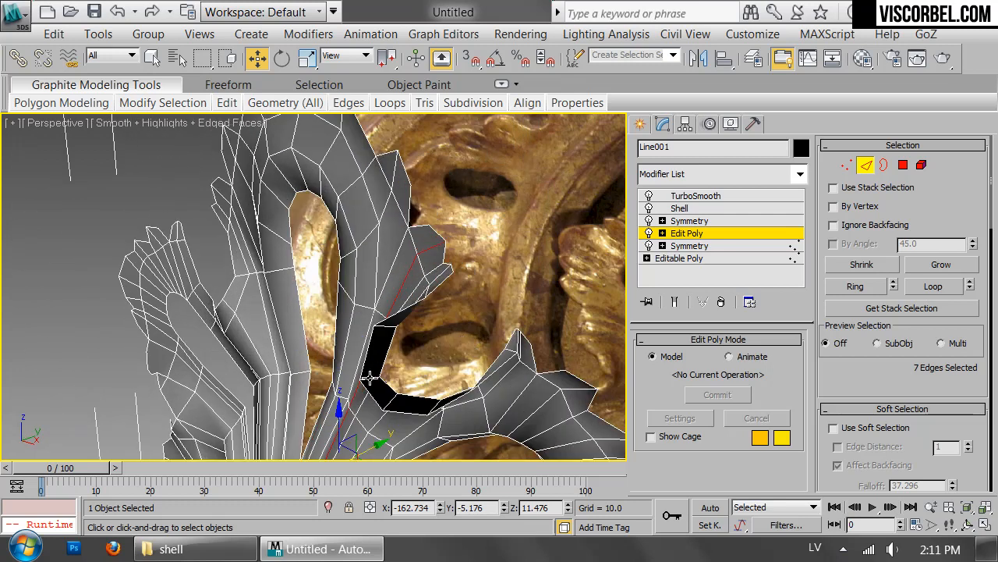
drag(372, 442, 360, 447)
Leave edge editing, hide the edges and examine the deepened groove on the smoothed leaf in perspective
key(2)
click(522, 205)
key(F4)
scroll(445, 293, down, 4)
alt+middle_drag(445, 294, 406, 255)
scroll(400, 320, up, 3)
middle_drag(341, 300, 395, 211)
Cut a new lengthwise edge from the lowest right lobe's tip inward in the Edit Poly below the upper Symmetry
click(437, 284)
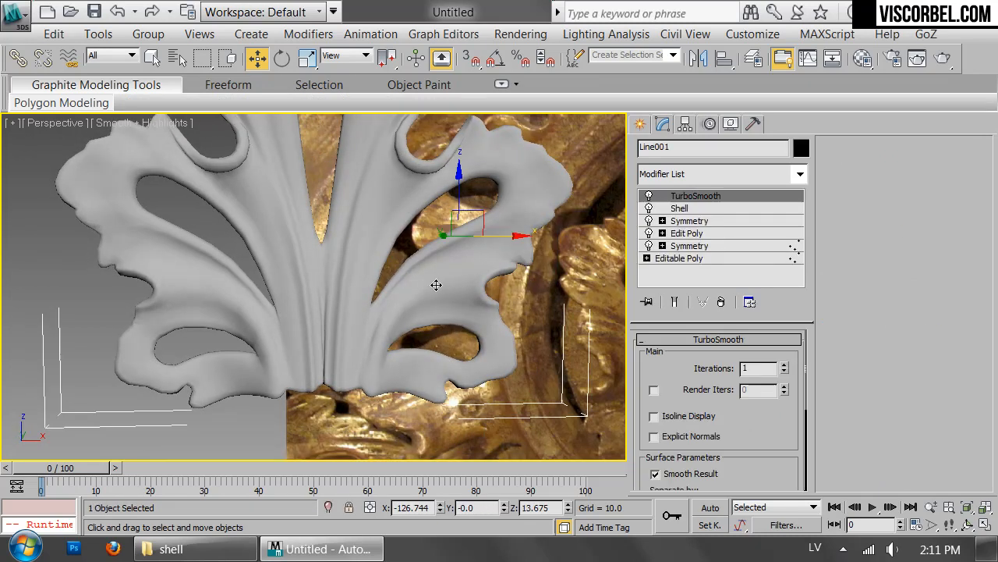
click(686, 233)
scroll(401, 294, up, 6)
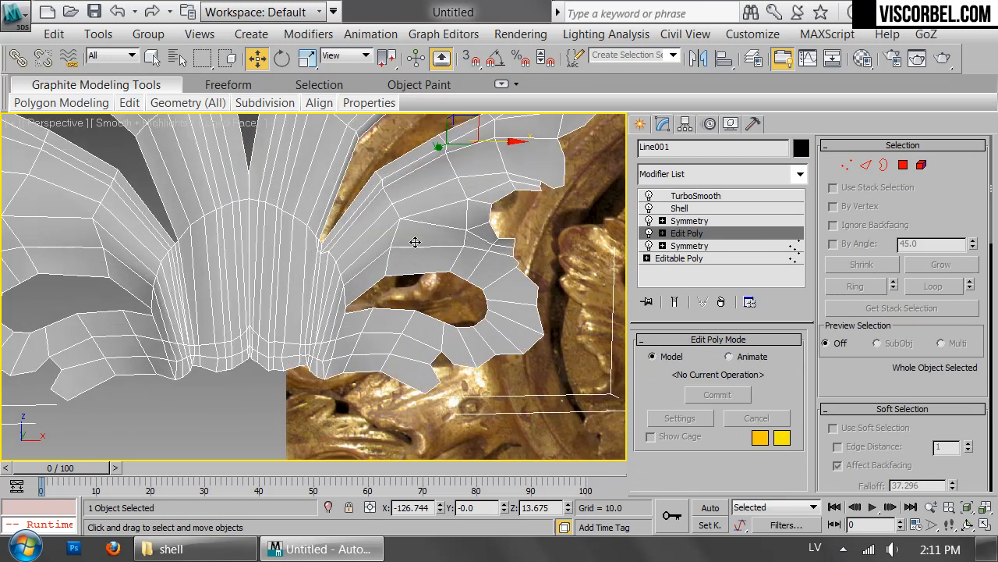
key(2)
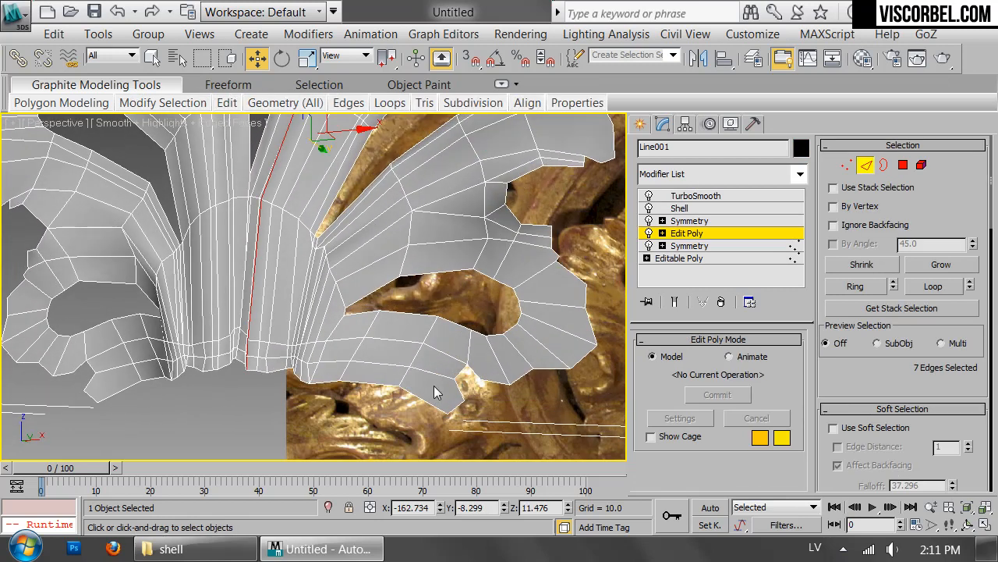
key(1)
alt+middle_drag(461, 400, 527, 320)
right_click(520, 249)
click(468, 76)
scroll(480, 312, up, 3)
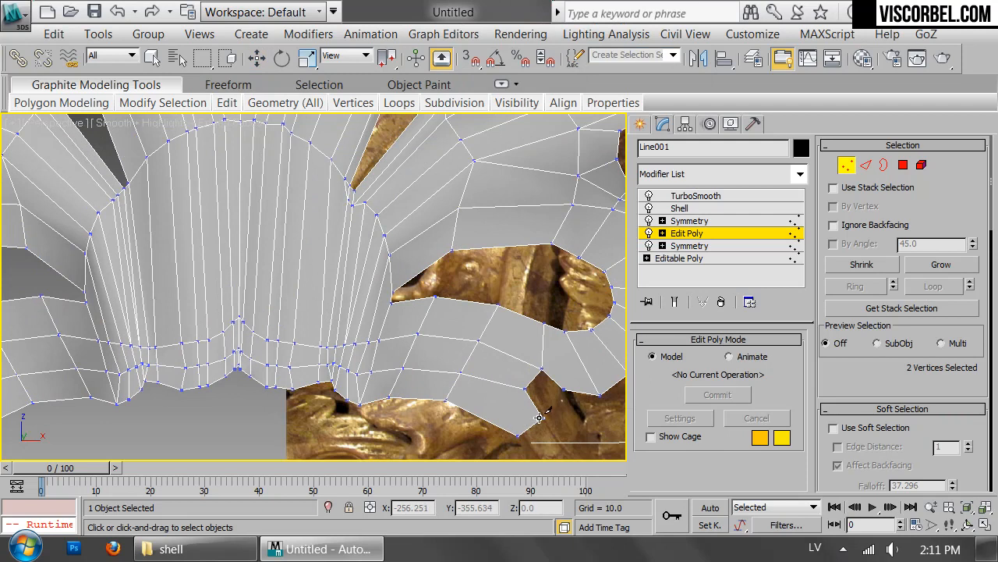
click(456, 379)
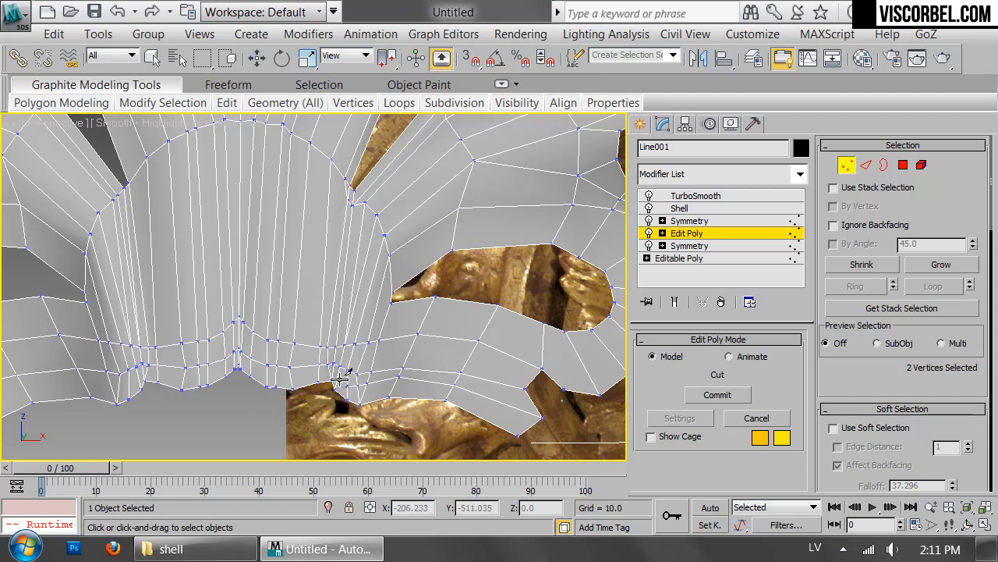
key(w)
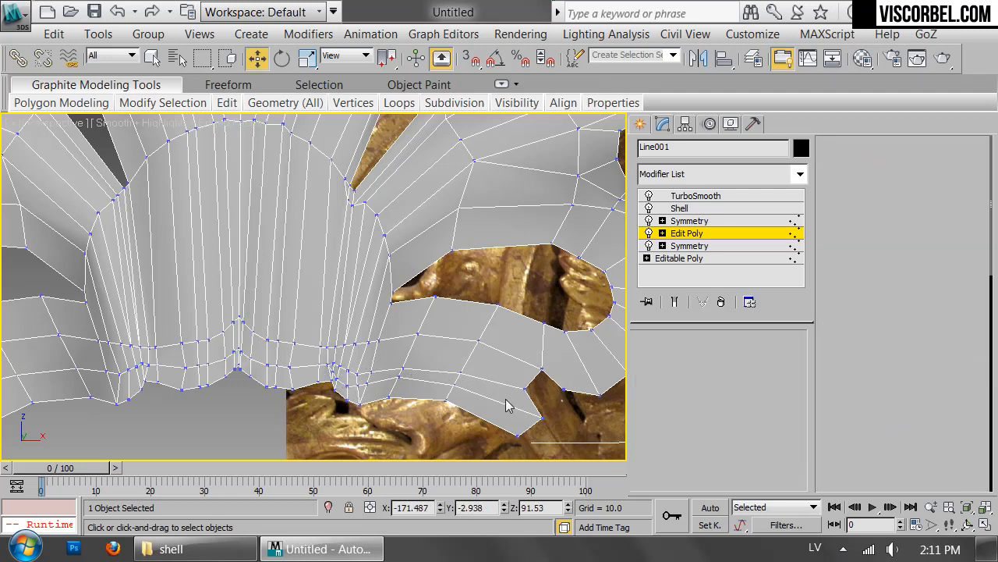
Select the two edges running along the lowest right lobe's tip and shift them along Y to crease the surface
key(2)
click(470, 395)
ctrl+click(435, 382)
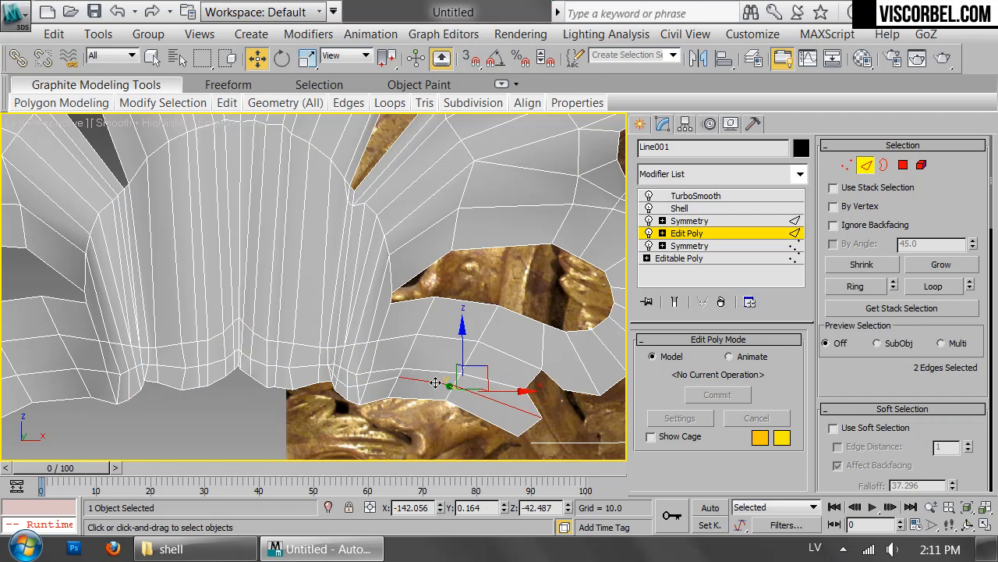
key(z)
alt+middle_drag(390, 307, 263, 307)
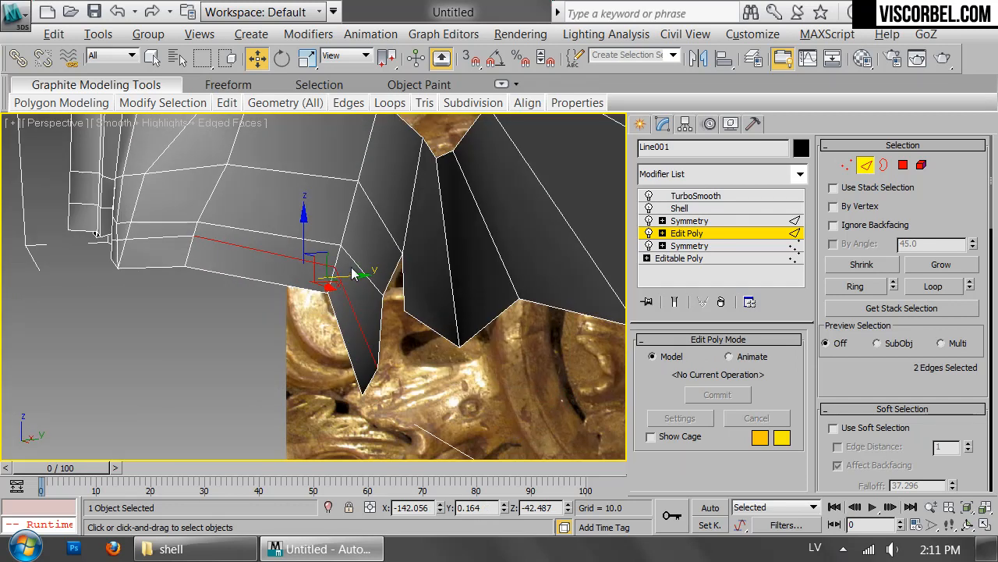
alt+middle_drag(353, 275, 342, 319)
alt+middle_drag(361, 268, 273, 191)
key(1)
key(1)
click(530, 335)
Hide the edges and select three vertices on the outer rim of the large right side lobe in Edit Poly
scroll(359, 242, down, 8)
key(F4)
scroll(347, 230, down, 5)
middle_drag(347, 228, 368, 256)
alt+middle_drag(291, 238, 463, 222)
click(463, 221)
click(702, 233)
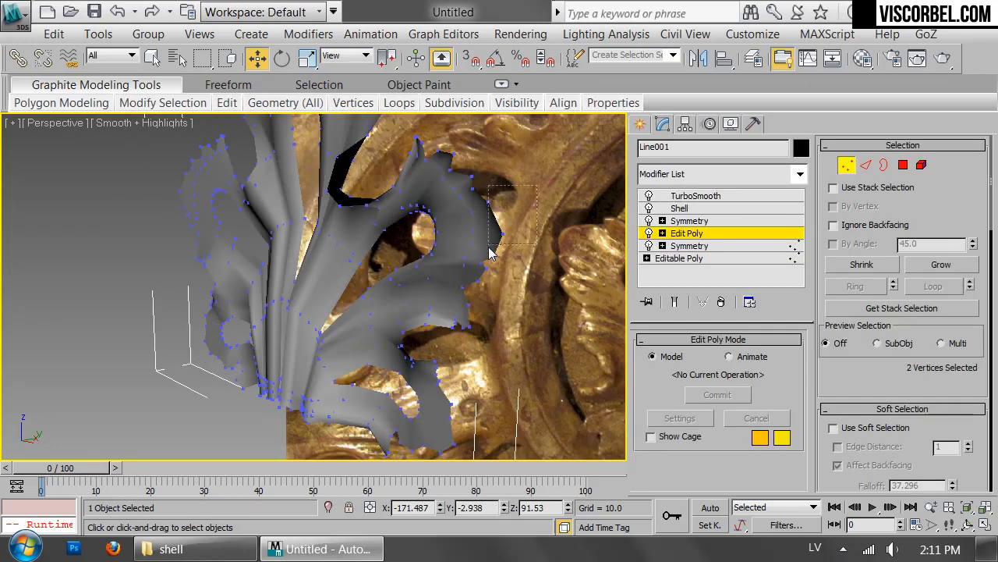
ctrl+click(483, 234)
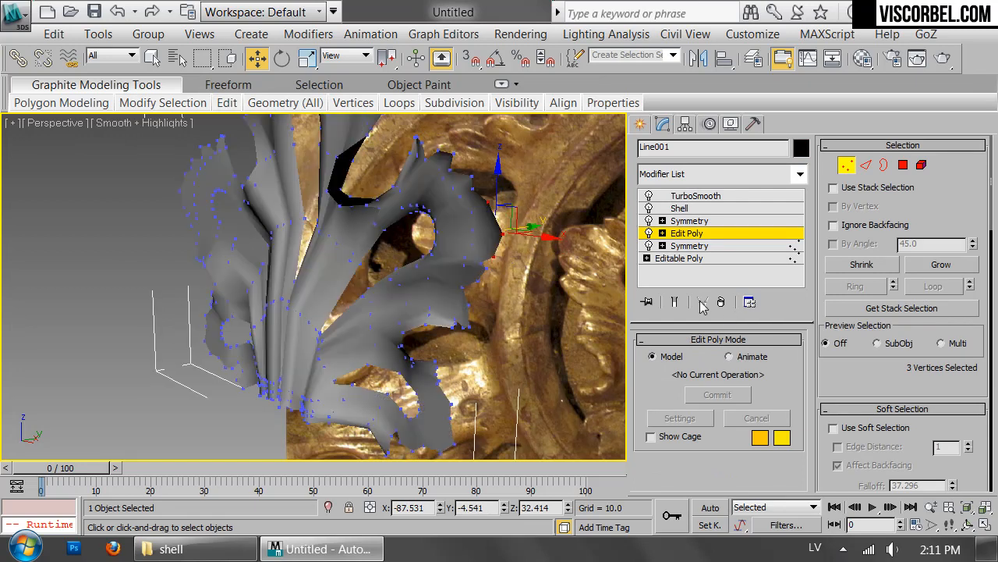
Show the smoothed end result, enable soft selection with a Bubble of 0.25 and rotate the side lobe's outer rim
click(678, 302)
mouse_move(443, 214)
alt+middle_down()
mouse_move(496, 213)
mouse_move(450, 217)
alt+middle_up()
click(866, 426)
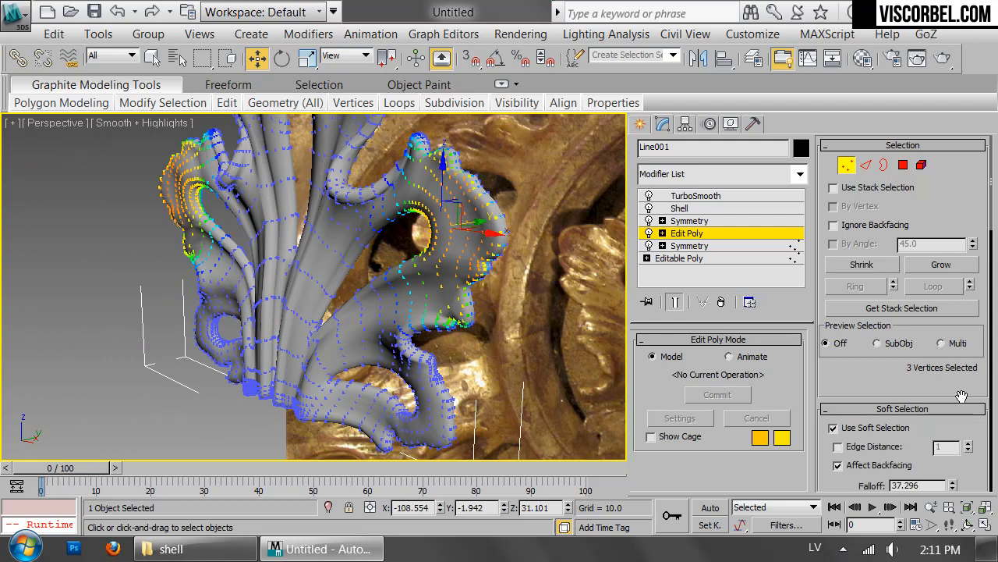
drag(962, 390, 957, 293)
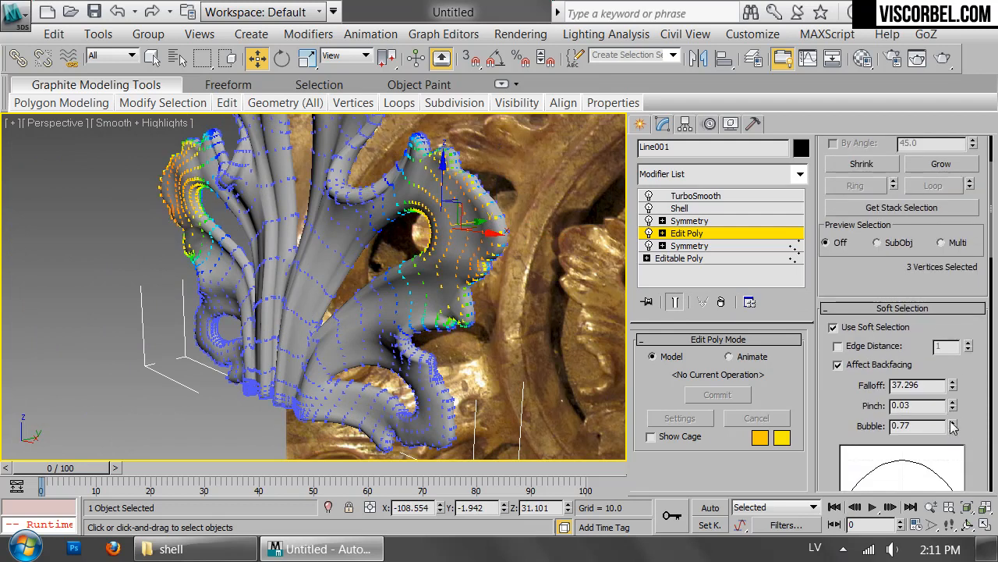
drag(954, 429, 954, 448)
key(e)
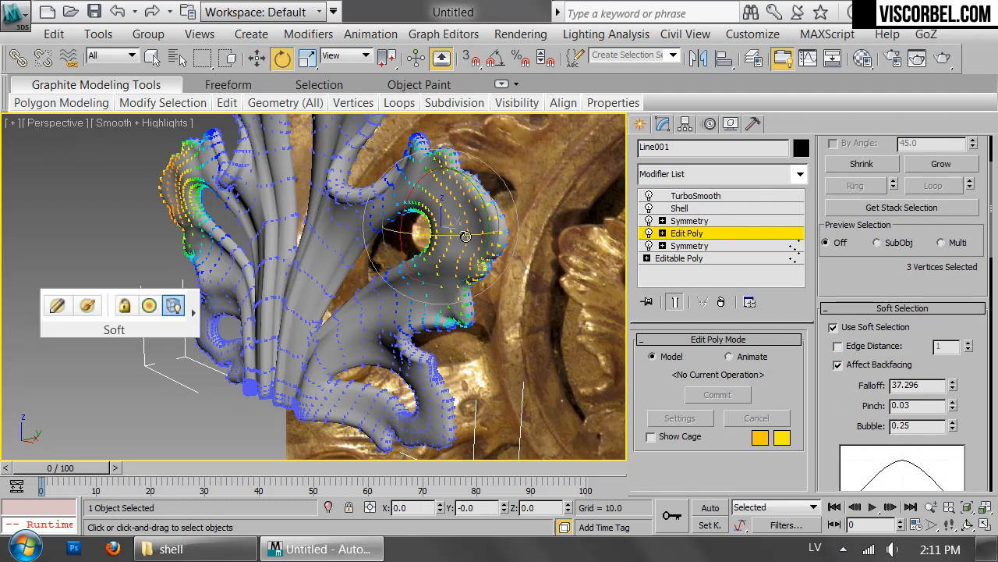
mouse_move(467, 235)
mouse_down()
mouse_move(479, 237)
mouse_move(456, 237)
mouse_move(468, 236)
mouse_up()
Select the outer corner vertex of the lowest right lobe and rotate it with soft selection
click(448, 450)
drag(448, 450, 405, 390)
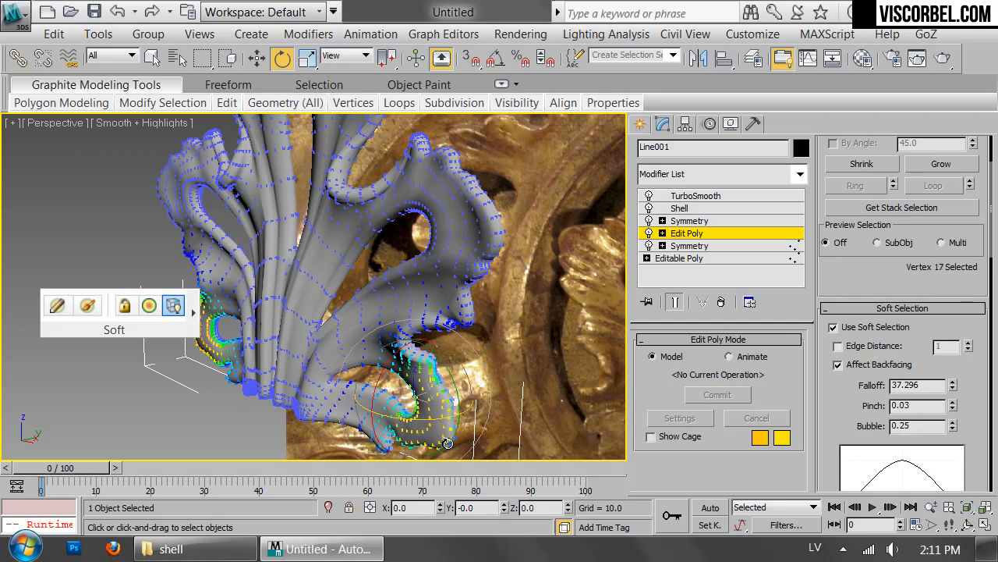
drag(437, 431, 425, 421)
alt+middle_drag(425, 421, 490, 332)
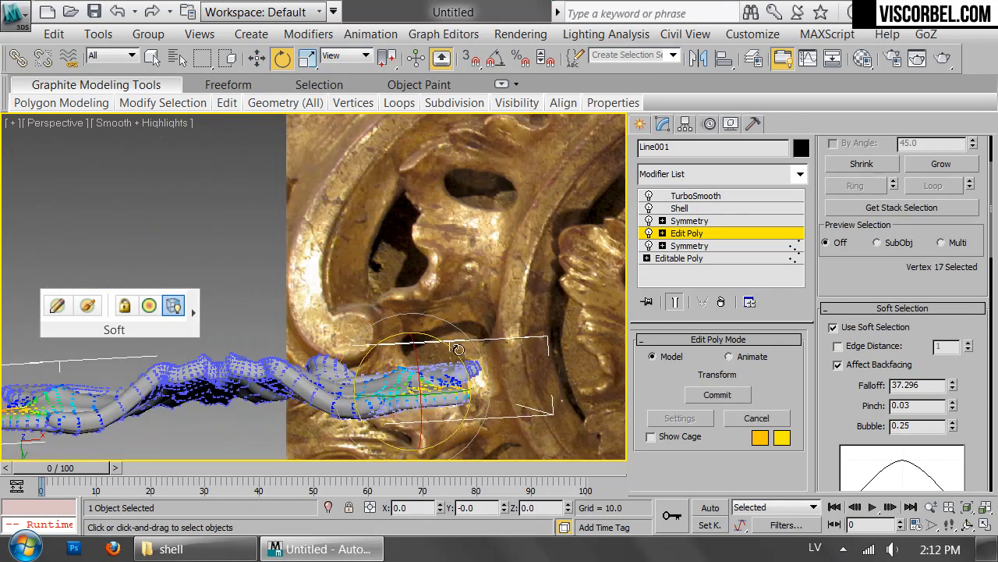
Select a rim vertex of the side lobe and narrow the soft selection to Falloff 24.988 and Bubble -0.19
click(487, 415)
click(470, 394)
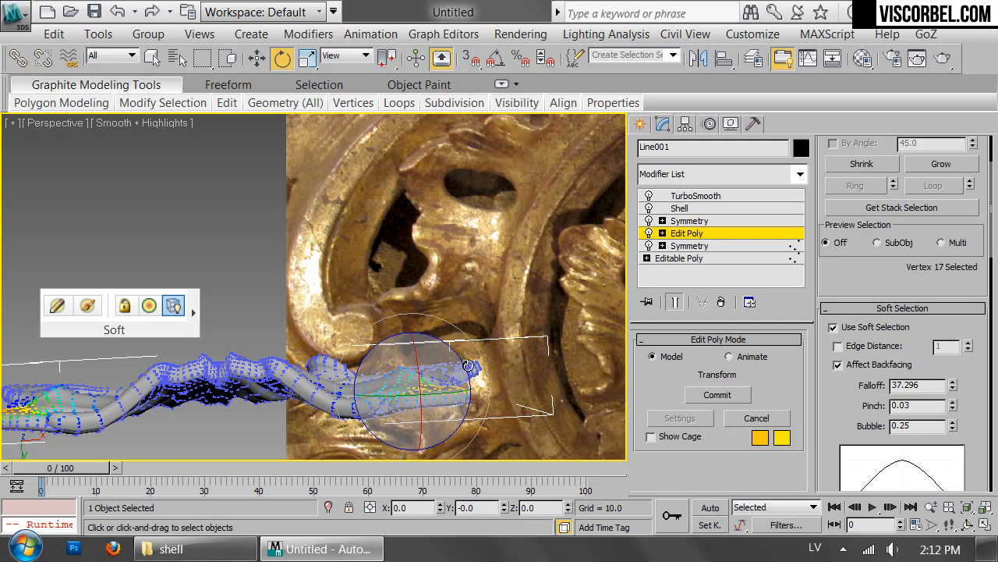
click(490, 376)
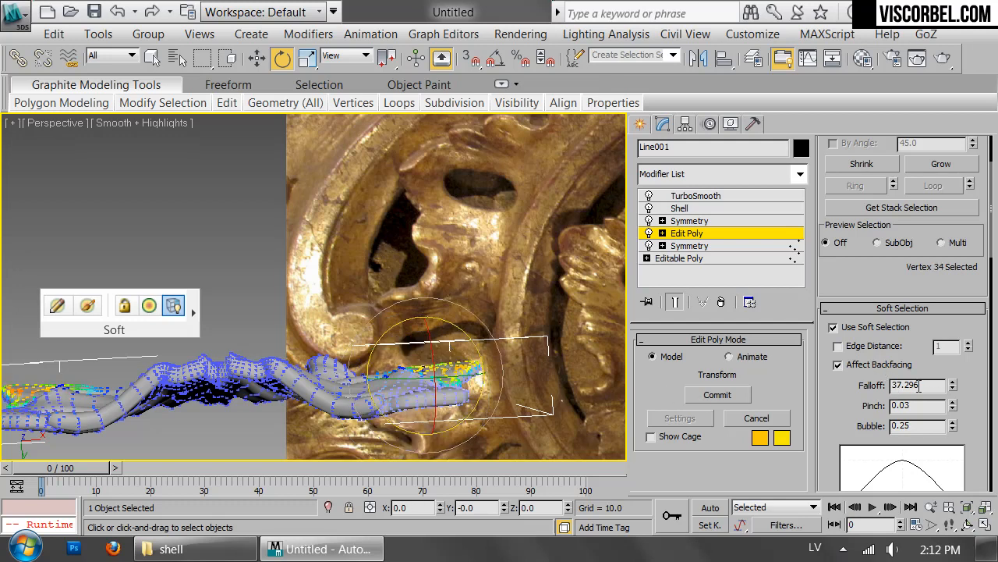
drag(953, 432, 957, 457)
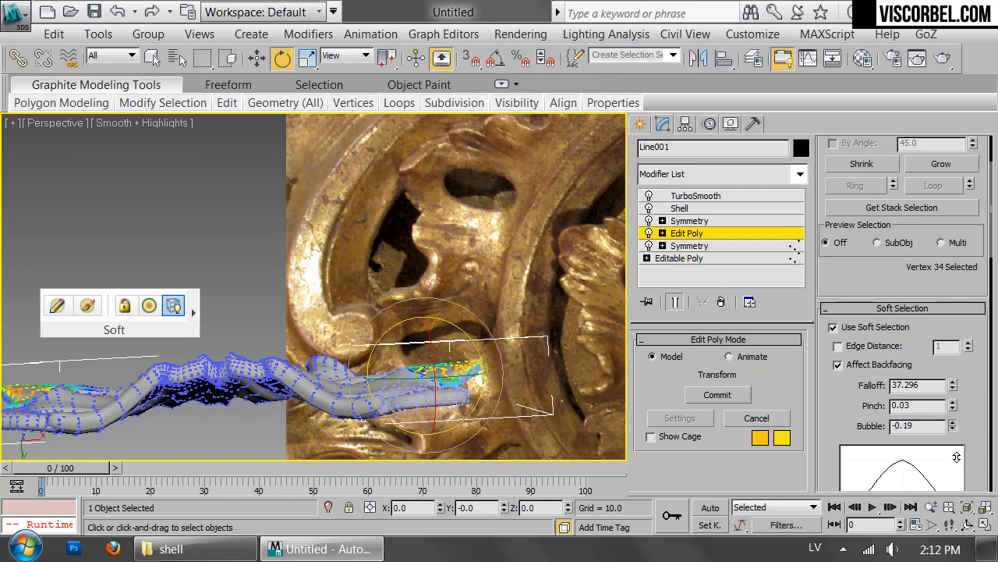
drag(957, 386, 950, 413)
Reselect the lowest right lobe's outer corner vertex, rotate it with the narrower soft selection and show the edges
alt+middle_drag(420, 302, 445, 265)
mouse_move(444, 354)
alt+middle_down()
mouse_move(463, 379)
mouse_move(439, 357)
alt+middle_up()
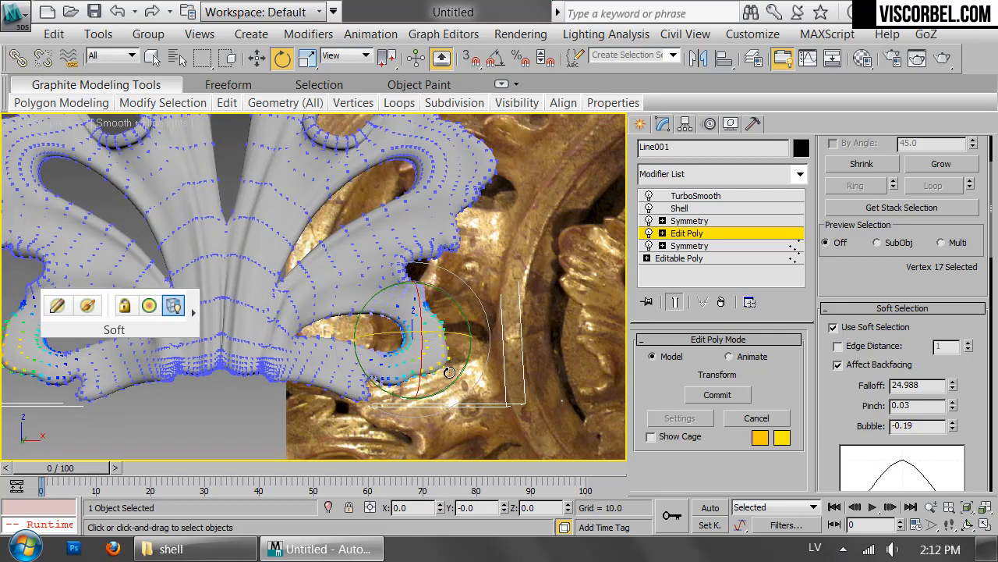
click(413, 344)
drag(438, 359, 431, 359)
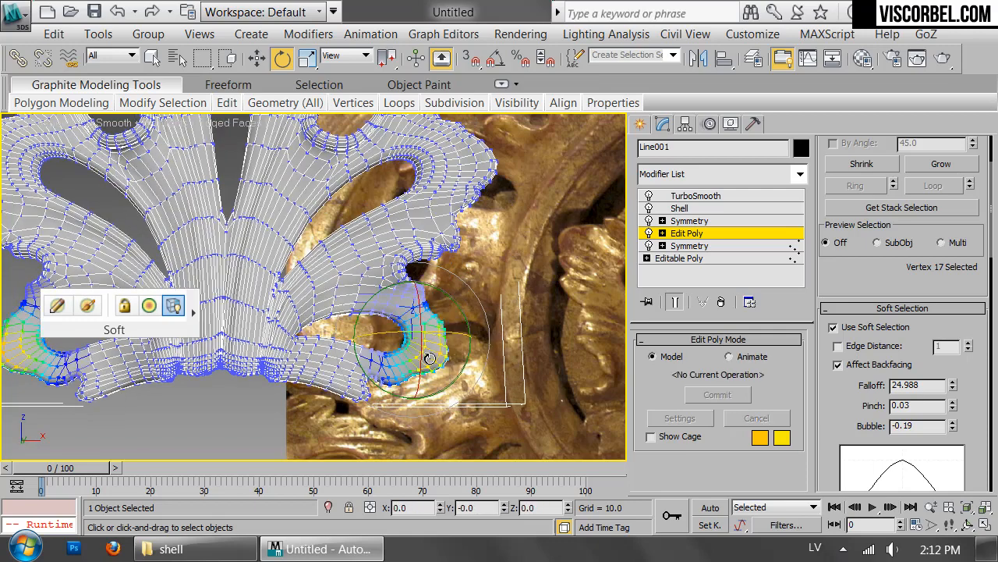
Select the top vertex of the central frond, rotate it to curl the tip and leave vertex editing
middle_drag(384, 205, 404, 319)
middle_drag(424, 187, 538, 172)
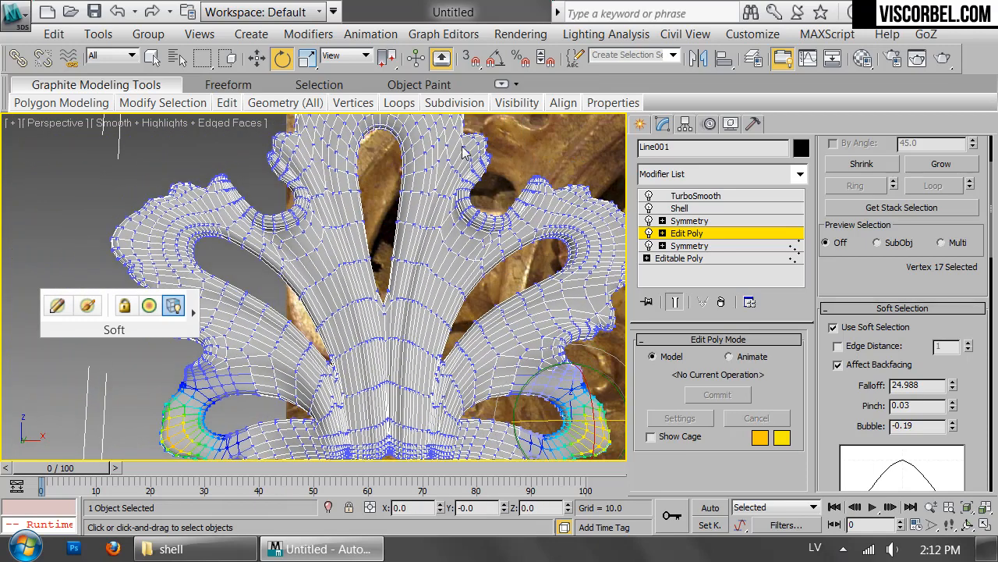
scroll(436, 179, up, 3)
click(328, 137)
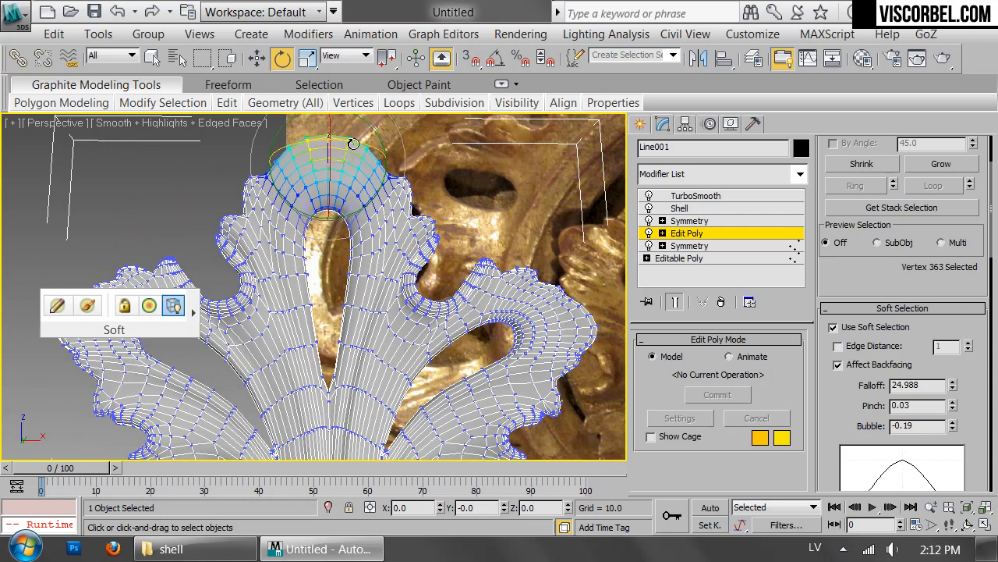
alt+middle_drag(327, 137, 312, 172)
drag(283, 134, 276, 164)
key(1)
click(541, 173)
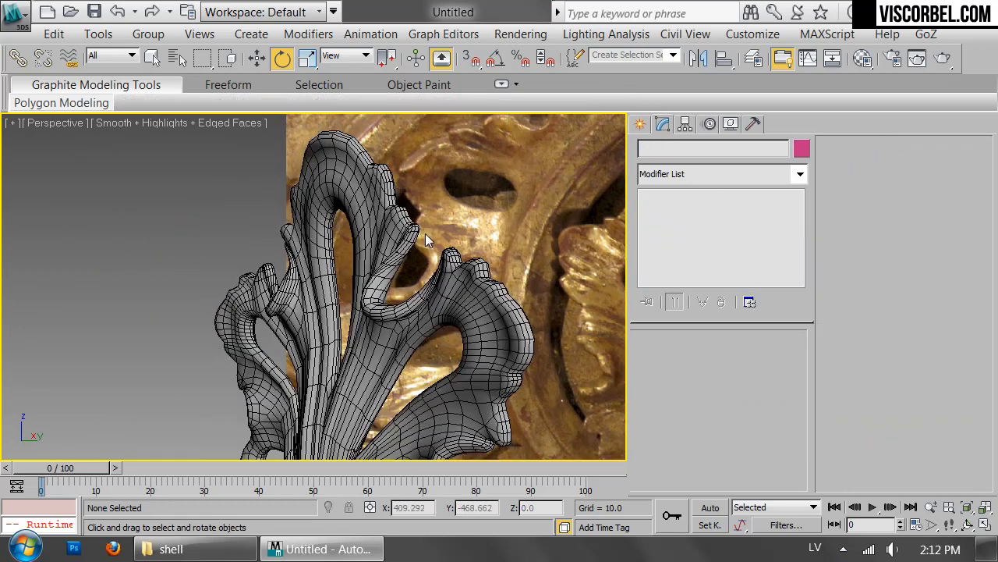
Hide the edges and select the pointed vertices on both sides of the notch between the central frond and right side lobe
key(F4)
scroll(426, 236, down, 5)
alt+middle_drag(395, 231, 340, 271)
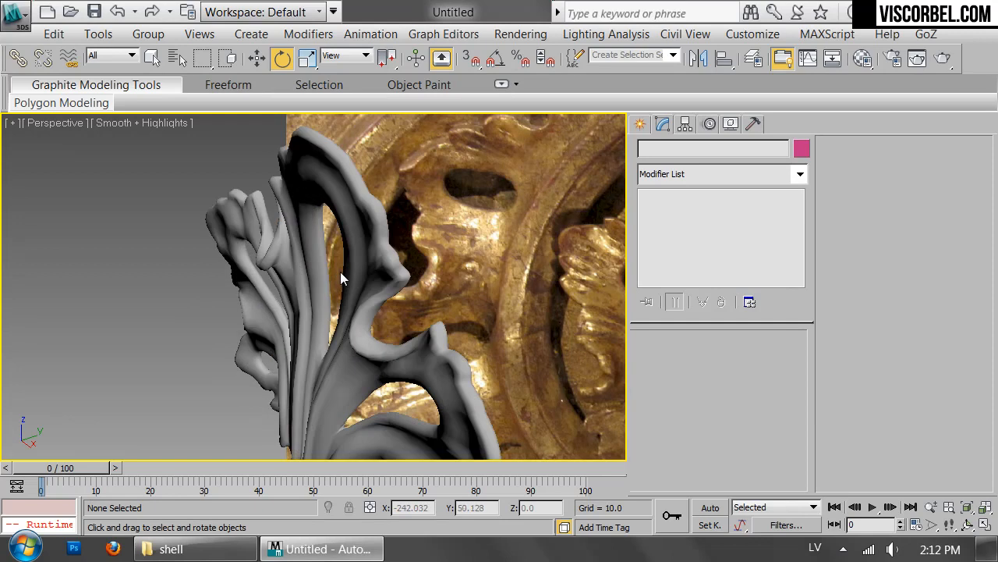
click(343, 275)
click(687, 233)
key(1)
click(675, 302)
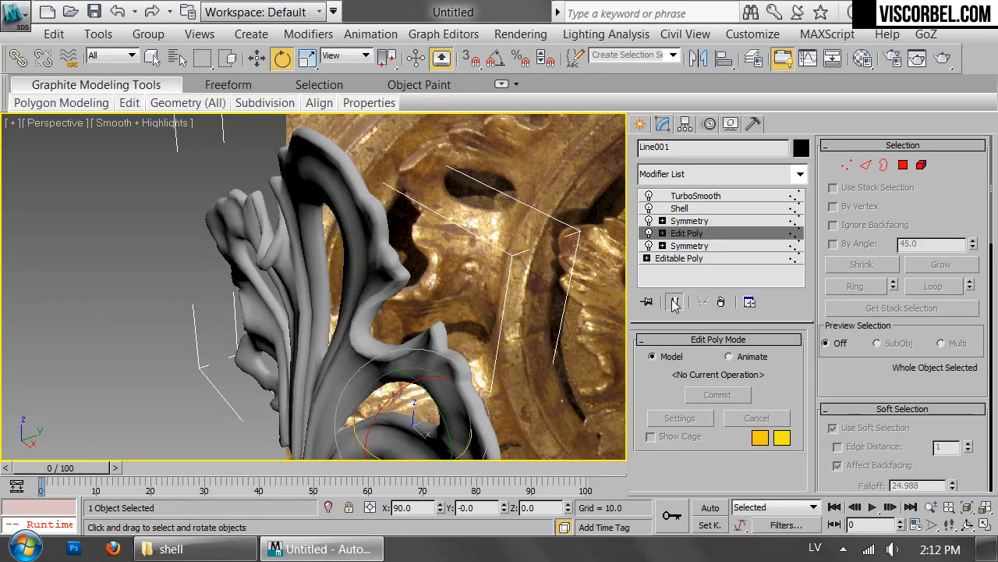
drag(416, 289, 417, 290)
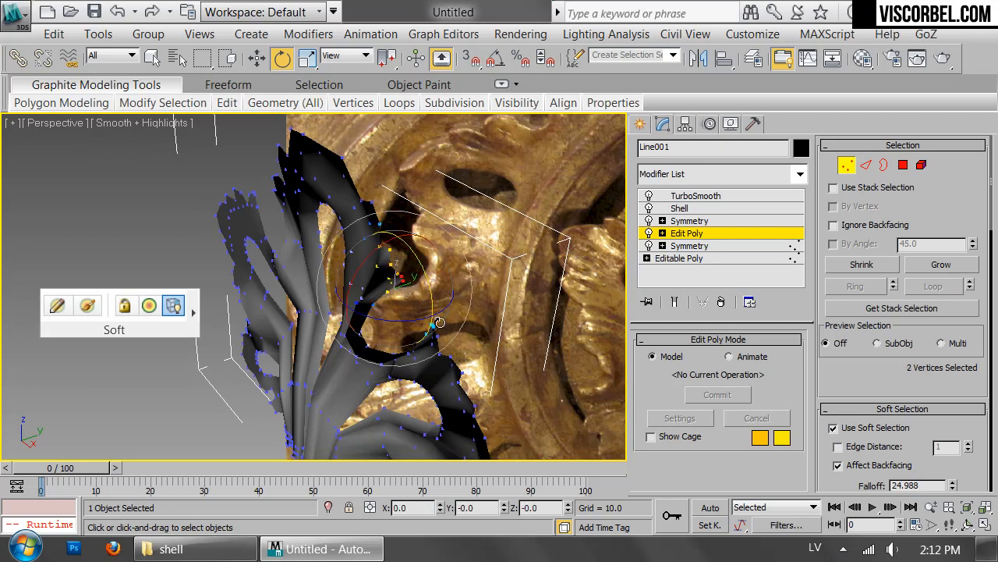
alt+middle_drag(437, 289, 422, 268)
drag(384, 303, 391, 297)
click(675, 303)
Rotate the soft-selected points around the notch from a side view and leave vertex editing
alt+middle_drag(489, 306, 434, 297)
key(w)
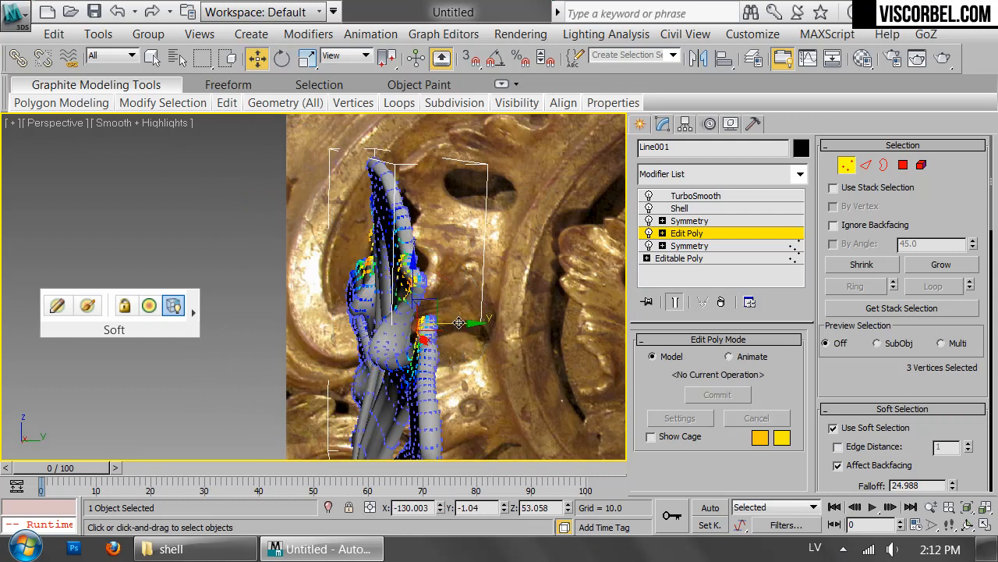
key(e)
drag(452, 300, 437, 273)
alt+middle_drag(398, 269, 487, 251)
key(1)
click(430, 286)
Examine the smoothed leaf in perspective and front views and compare it with the reference photo
key(F4)
key(F4)
key(z)
alt+middle_drag(405, 178, 401, 218)
scroll(304, 214, down, 5)
mouse_move(301, 211)
alt+middle_down()
mouse_move(362, 209)
mouse_move(315, 211)
alt+middle_up()
scroll(315, 211, up, 4)
scroll(375, 263, down, 1)
key(f)
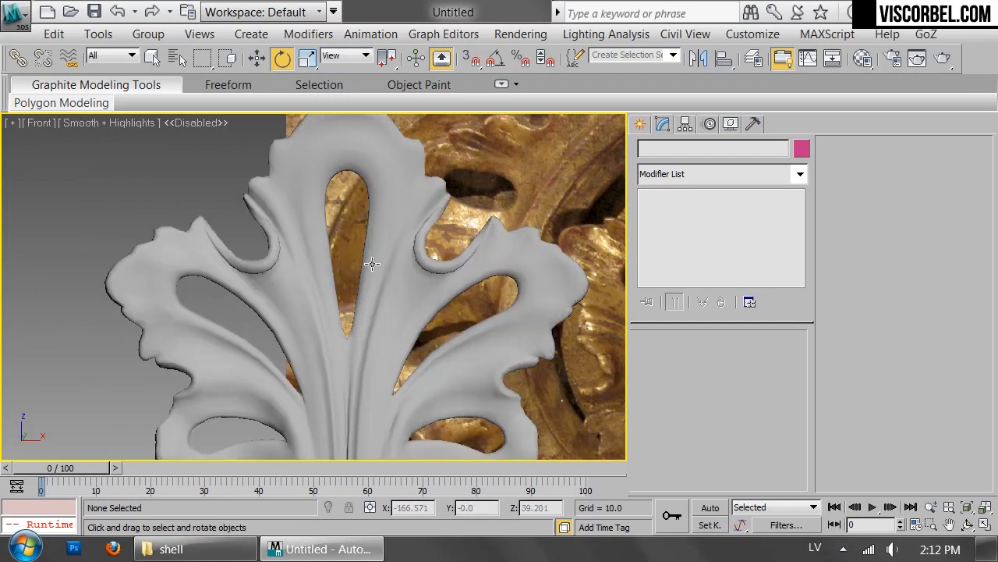
scroll(268, 239, down, 6)
scroll(267, 240, up, 6)
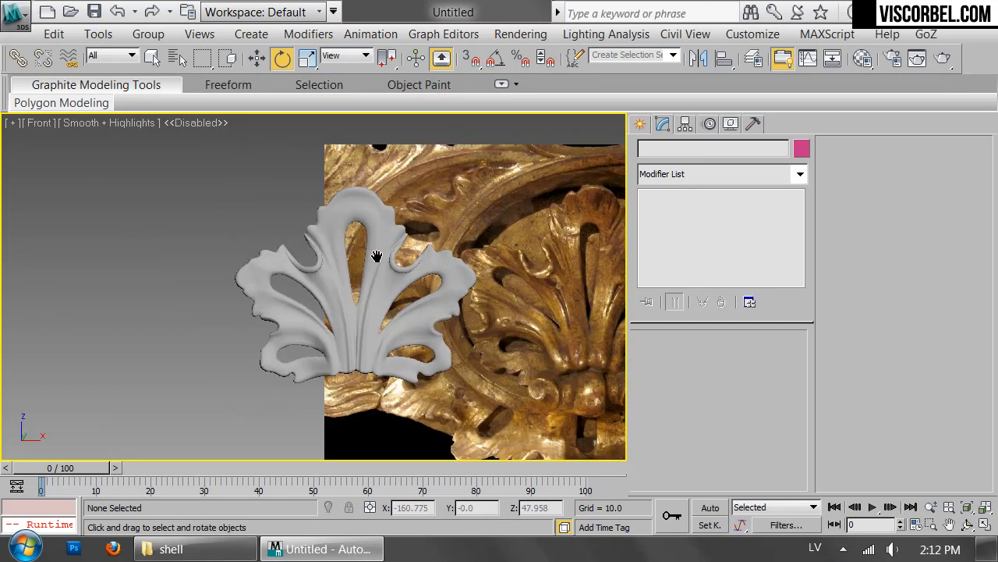
Select the leaf, inspect its smoothed wireframe from the front and examine the whole shape in perspective
click(379, 180)
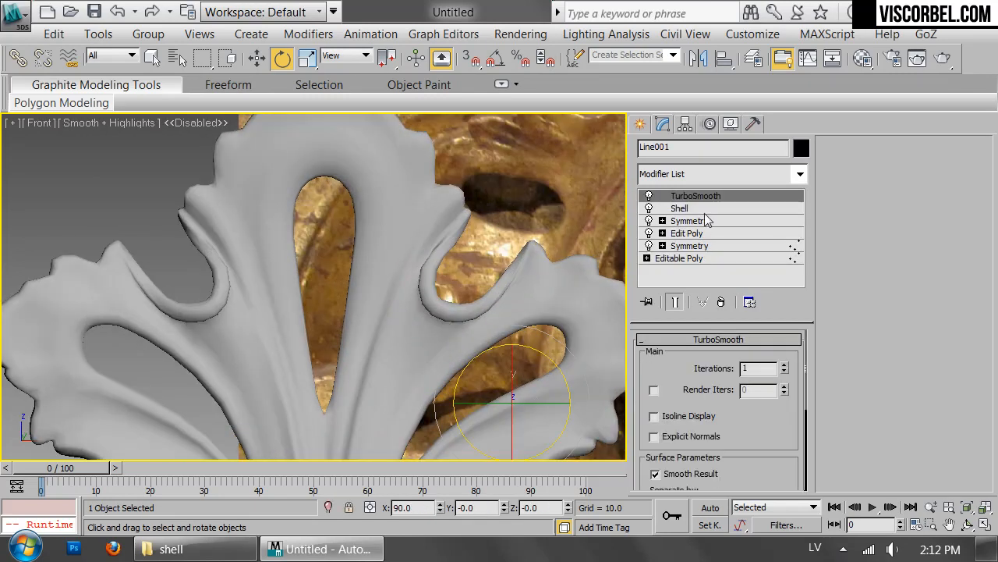
key(F4)
scroll(339, 229, up, 2)
scroll(457, 205, down, 3)
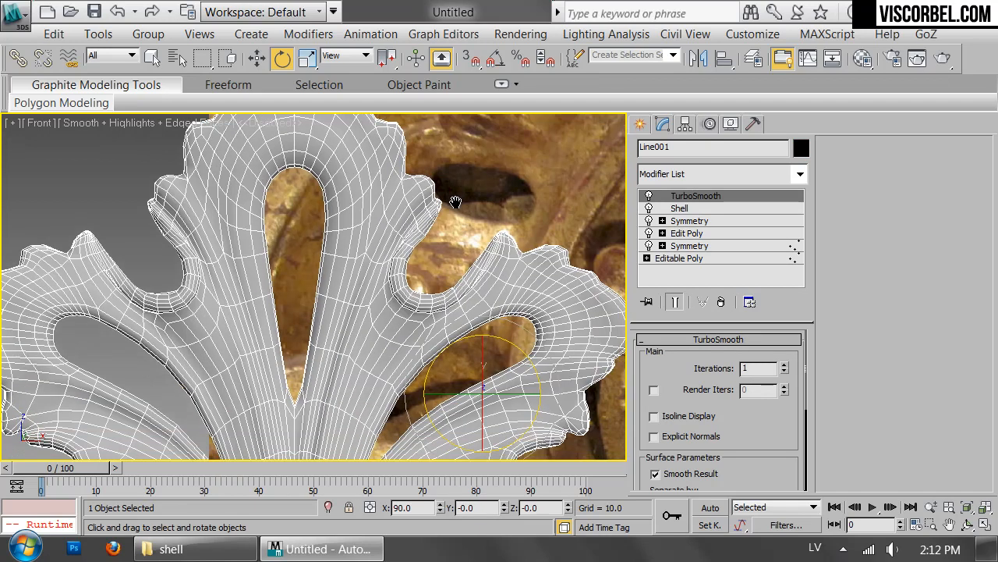
scroll(551, 202, down, 4)
middle_drag(551, 201, 436, 236)
key(p)
key(z)
mouse_move(490, 197)
alt+middle_down()
mouse_move(423, 237)
mouse_move(438, 254)
mouse_move(268, 194)
mouse_move(154, 179)
mouse_move(328, 195)
mouse_move(414, 188)
mouse_move(374, 195)
mouse_move(499, 207)
alt+middle_up()
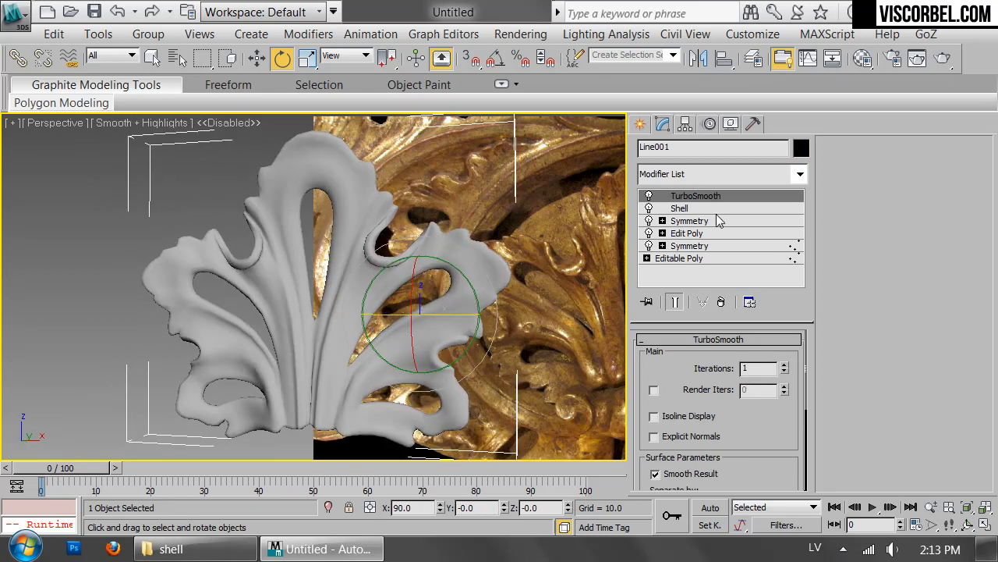
Add an Edit Poly modifier above TurboSmooth and start edge editing with the edges shown
click(716, 174)
key(e)
click(723, 93)
key(F4)
scroll(378, 237, up, 4)
mouse_move(377, 238)
middle_down()
mouse_move(315, 238)
mouse_move(383, 244)
middle_up()
key(2)
key(F4)
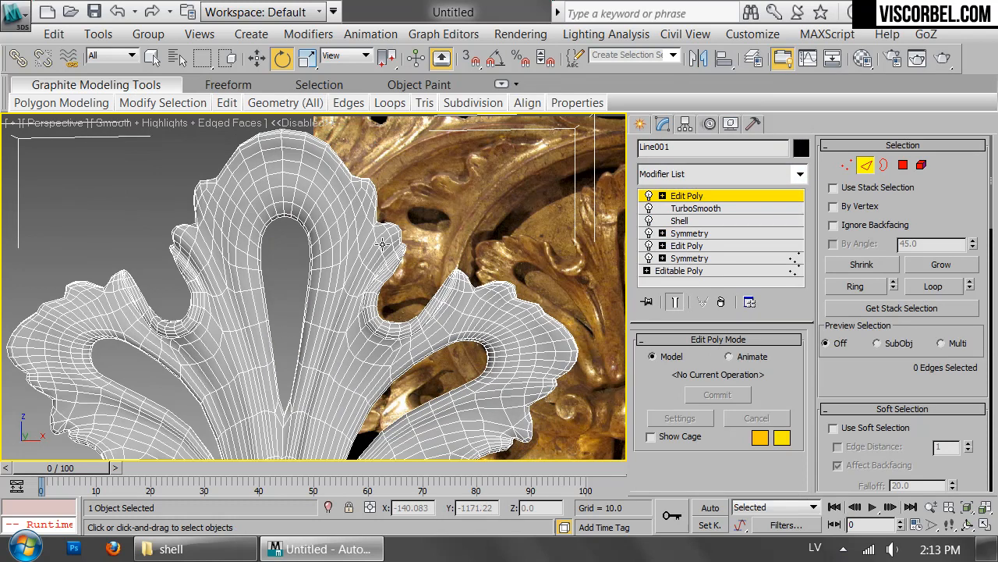
Select a chain of lengthwise edges along the right side of the central frond
scroll(382, 244, up, 3)
click(436, 206)
ctrl+click(429, 240)
ctrl+click(417, 238)
ctrl+click(398, 264)
ctrl+click(375, 315)
Add radial edge chains fanning out from the opening across the tip of the right side frond to the selection
middle_drag(545, 345, 348, 252)
scroll(363, 238, up, 2)
ctrl+click(412, 233)
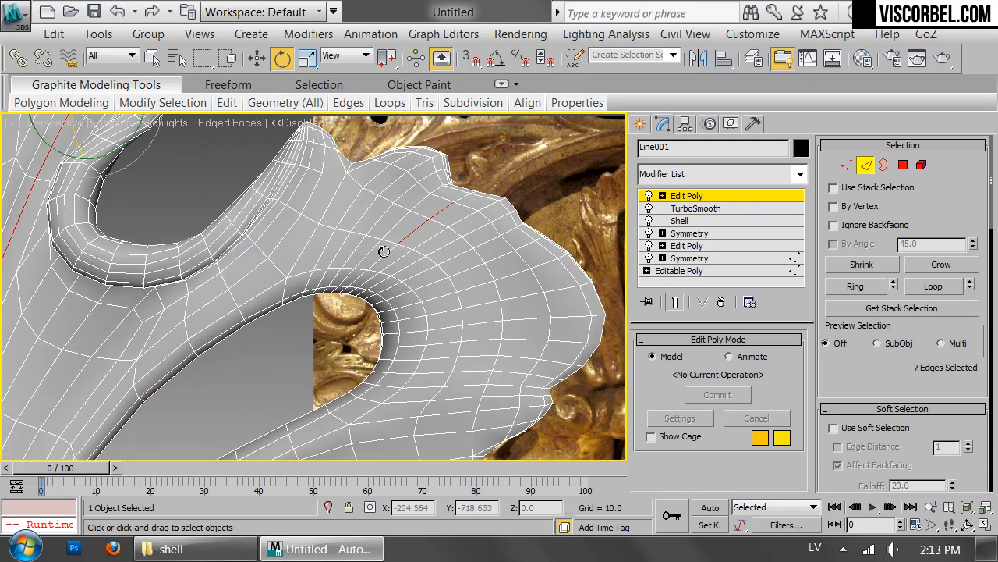
ctrl+click(429, 285)
ctrl+click(461, 272)
ctrl+click(492, 260)
ctrl+click(400, 296)
ctrl+click(413, 332)
ctrl+click(449, 328)
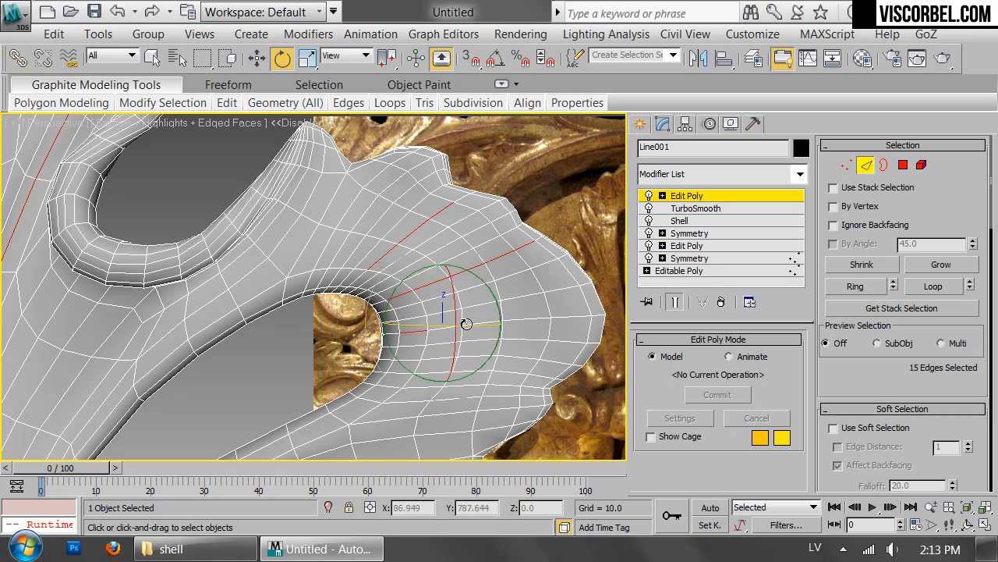
middle_drag(470, 343, 500, 306)
ctrl+click(508, 319)
ctrl+click(545, 318)
Extend the selection with a lengthwise row of edges below the opening of the right side frond
scroll(422, 342, down, 2)
middle_drag(422, 341, 445, 283)
scroll(447, 283, up, 2)
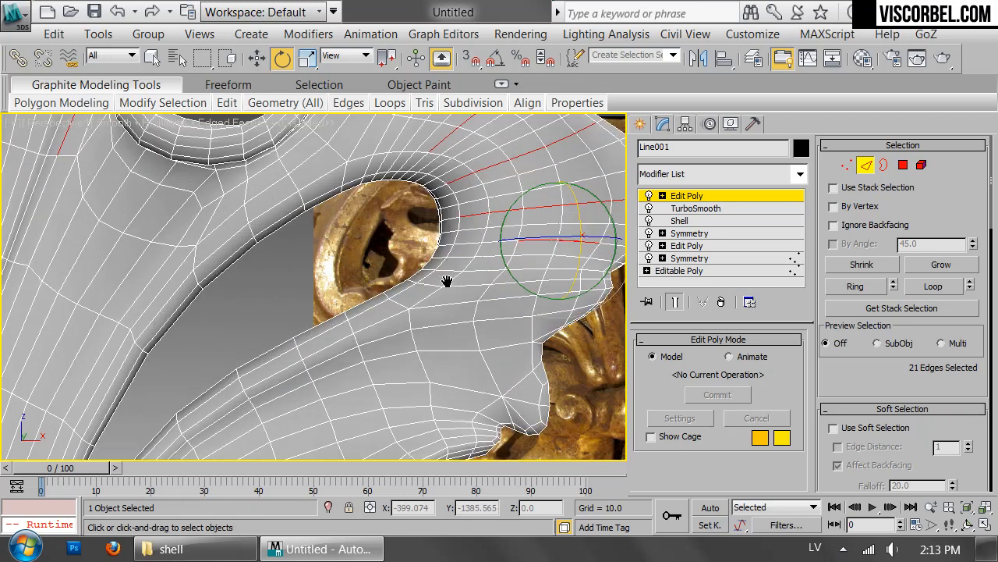
ctrl+click(513, 319)
ctrl+click(447, 325)
ctrl+click(392, 335)
ctrl+click(341, 358)
Extend the selection with a curved row of edges above the opening of the lower right frond
middle_drag(343, 367, 414, 190)
middle_drag(484, 331, 529, 248)
ctrl+click(476, 250)
ctrl+click(431, 244)
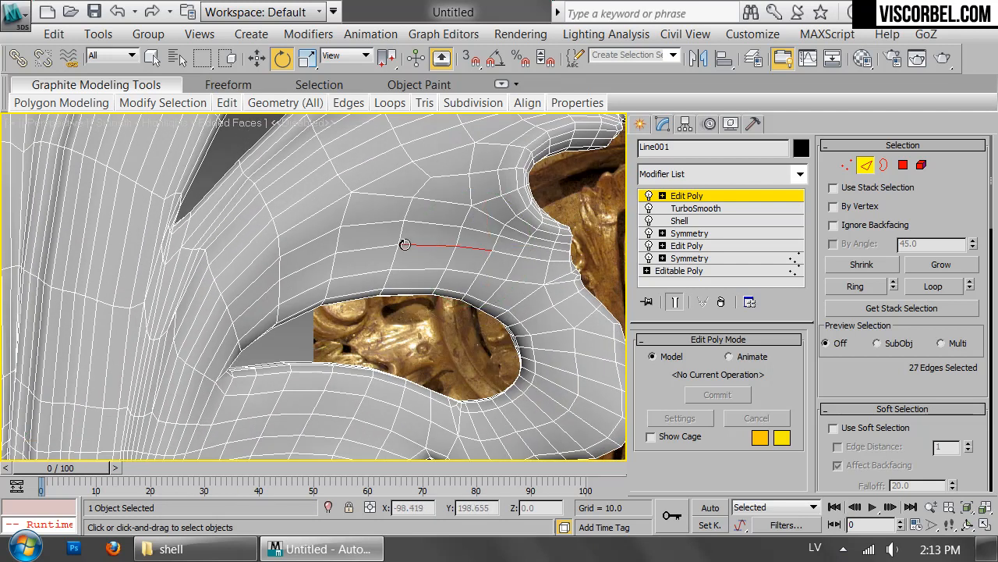
ctrl+click(310, 261)
Add the radial edges around the tip of the lower right frond to the selection
middle_drag(553, 375, 560, 307)
ctrl+click(563, 316)
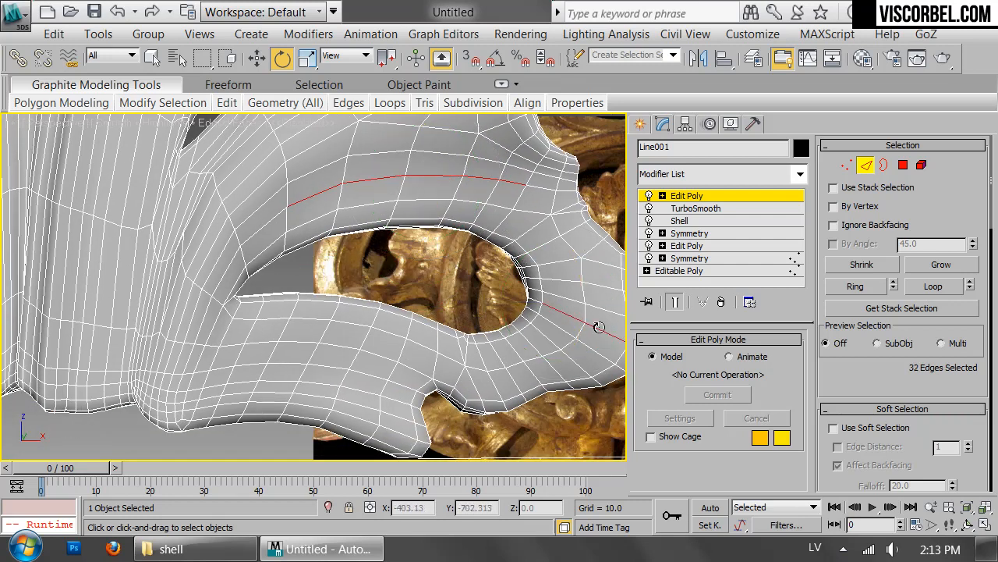
ctrl+click(537, 344)
ctrl+click(550, 361)
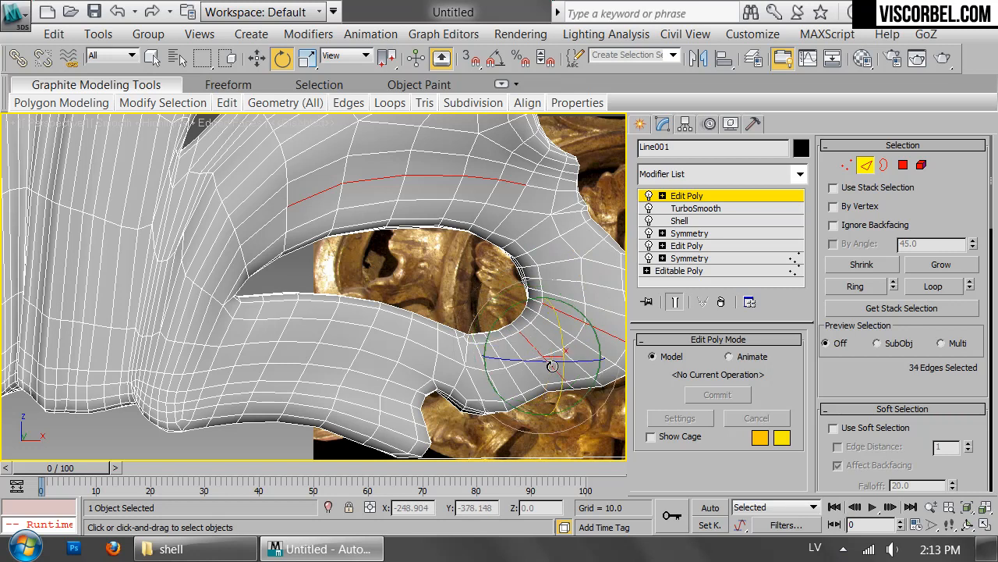
ctrl+click(480, 356)
ctrl+click(478, 365)
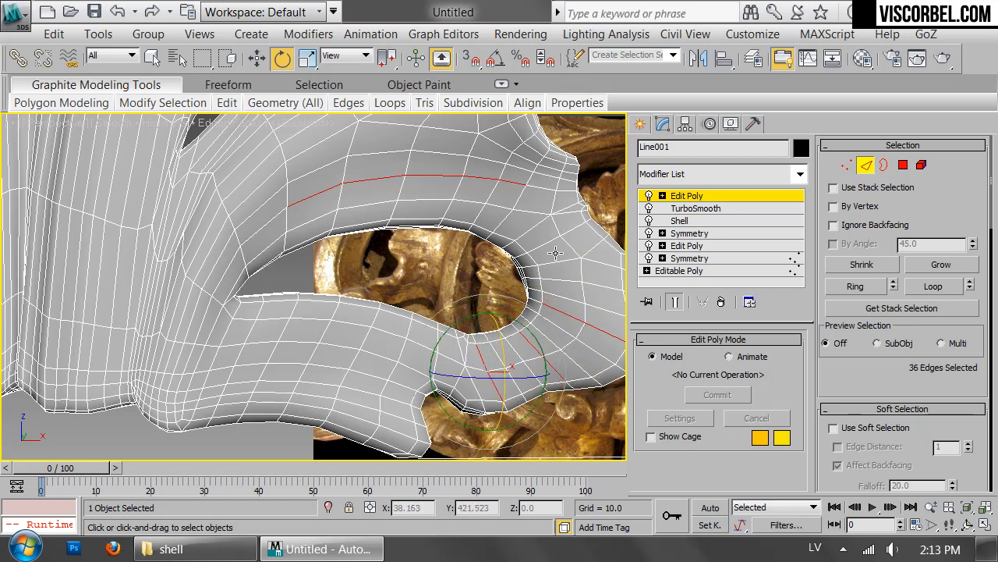
ctrl+click(562, 280)
Add a short diagonal chain of edges on the right lobe of the central frond to the selection
scroll(439, 223, down, 8)
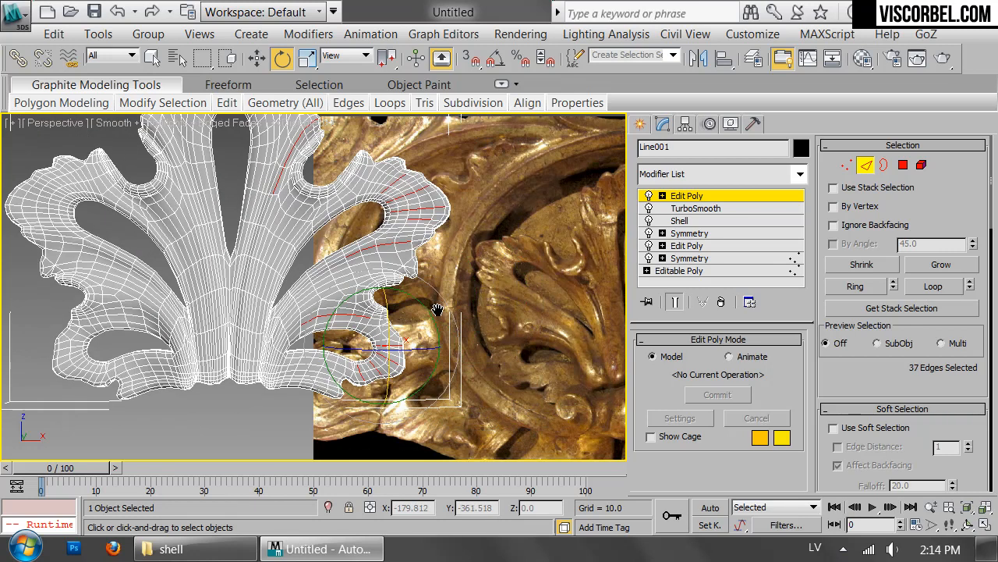
scroll(267, 201, up, 4)
middle_drag(266, 201, 326, 279)
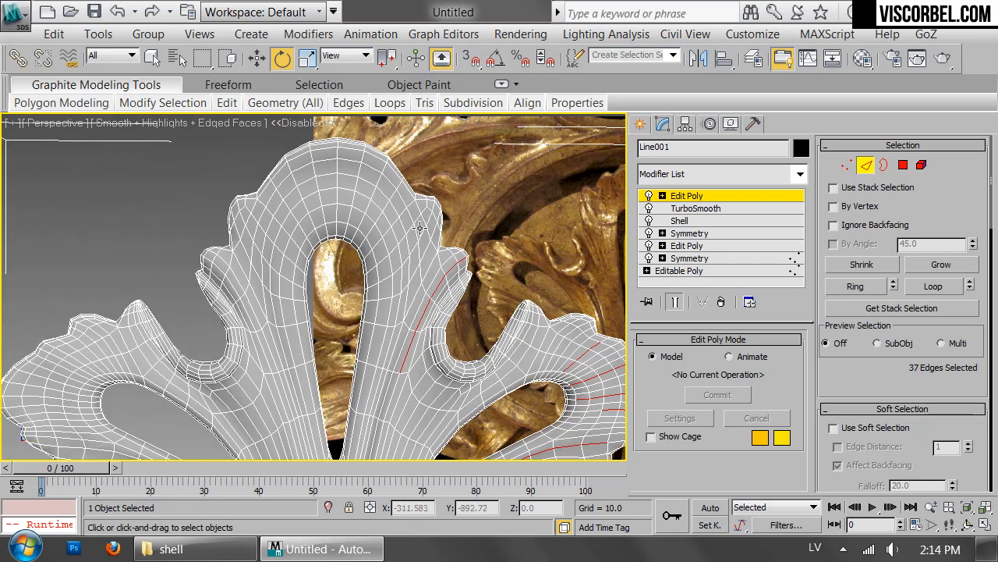
ctrl+click(428, 251)
ctrl+click(432, 232)
ctrl+click(413, 270)
Add further diagonal edges on the right shoulder of the central frond and beside its opening to the selection
scroll(425, 262, up, 4)
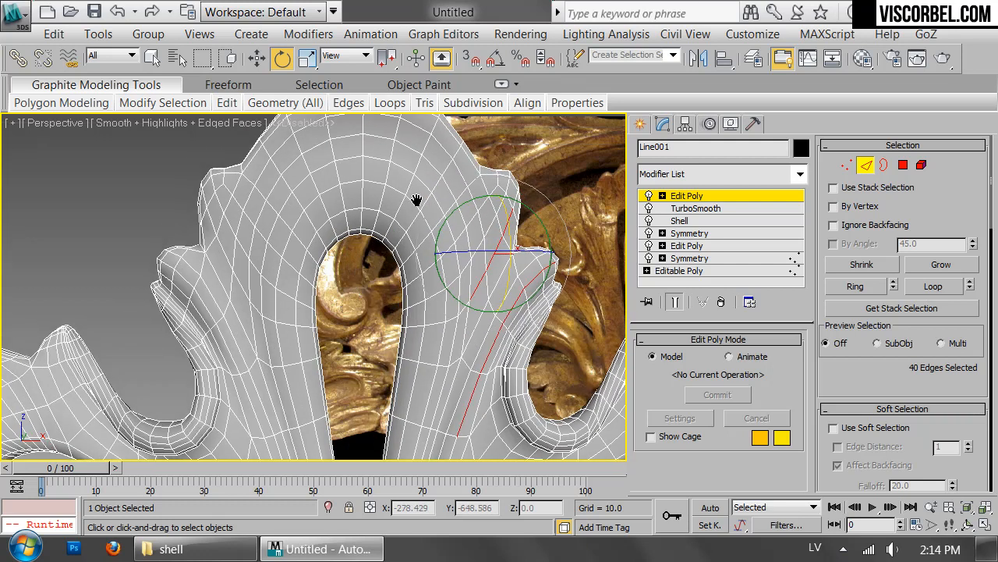
middle_drag(392, 209, 422, 207)
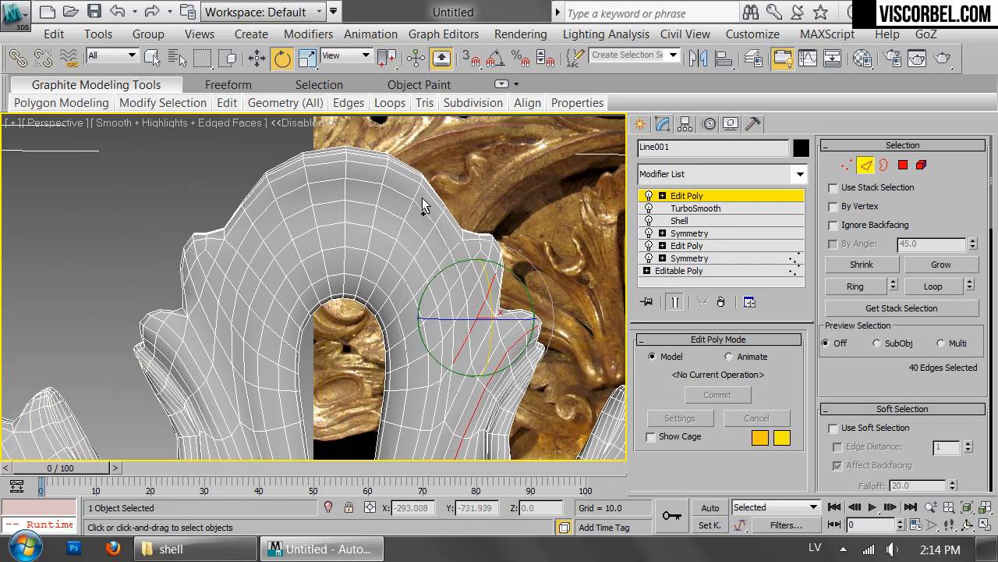
ctrl+click(437, 217)
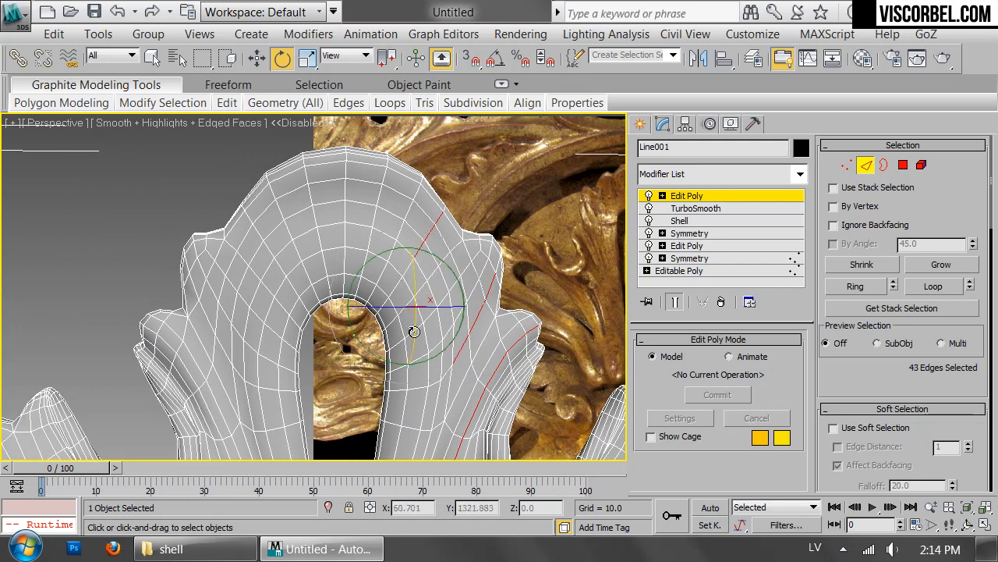
ctrl+click(414, 331)
ctrl+click(435, 307)
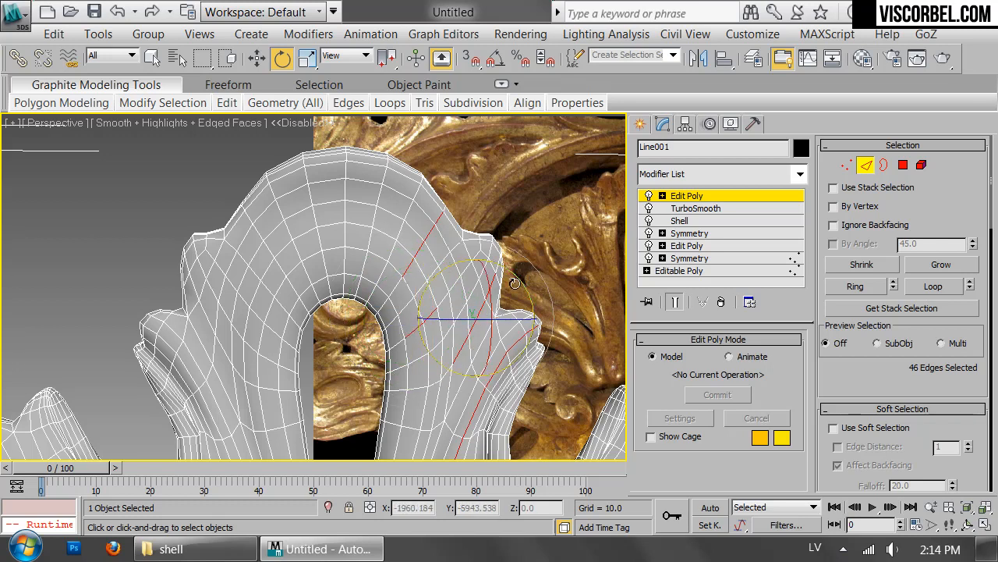
ctrl+click(442, 378)
Turn on soft selection for the selected edges with a pinch of 0.97 and a falloff of 6.0
scroll(551, 402, down, 3)
middle_drag(544, 315, 494, 170)
scroll(493, 171, down, 2)
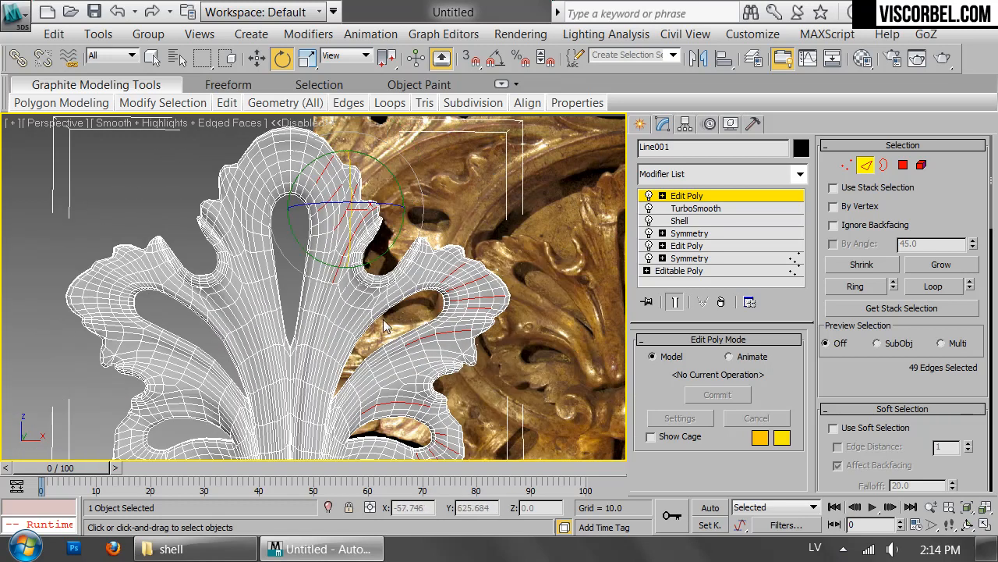
alt+middle_drag(360, 292, 389, 267)
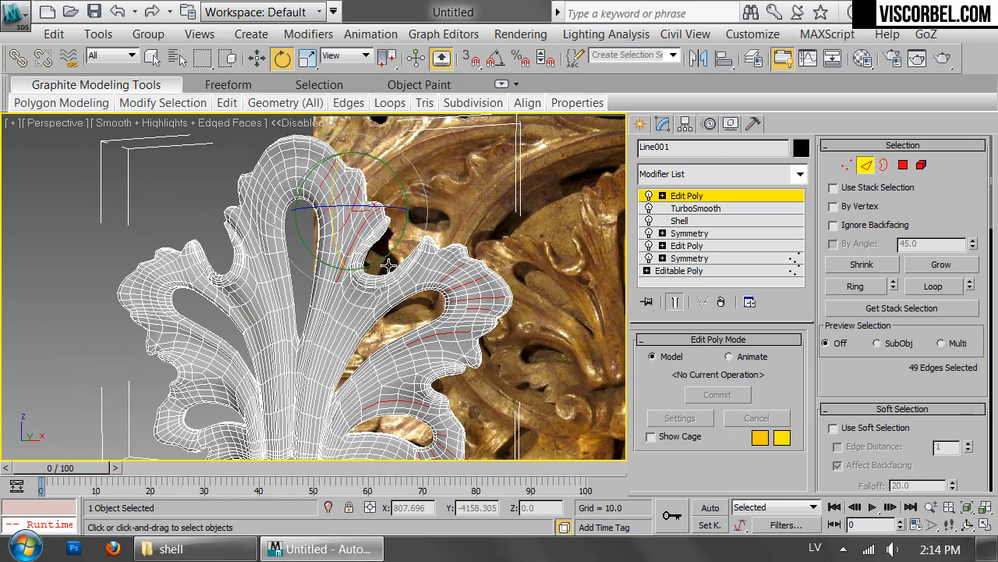
click(833, 428)
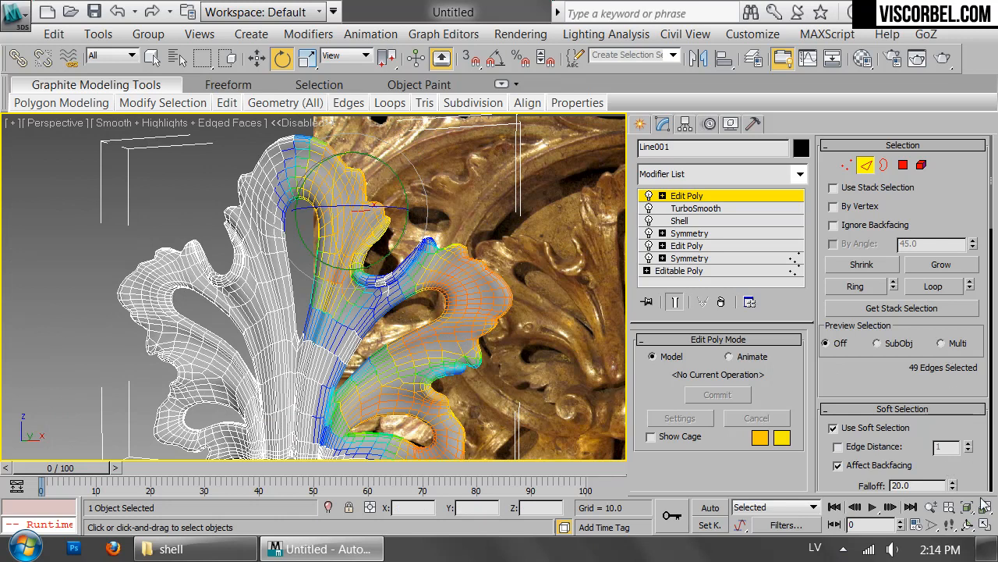
drag(986, 483, 939, 236)
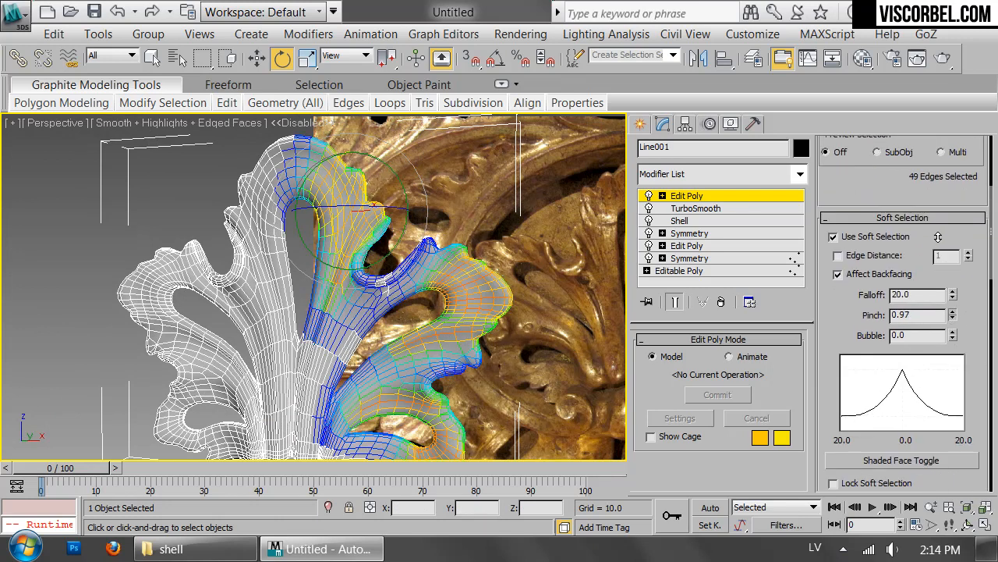
drag(951, 296, 939, 351)
Move the softly selected edges slightly in depth to form ripples across the fronds of the right half
alt+middle_drag(521, 277, 413, 282)
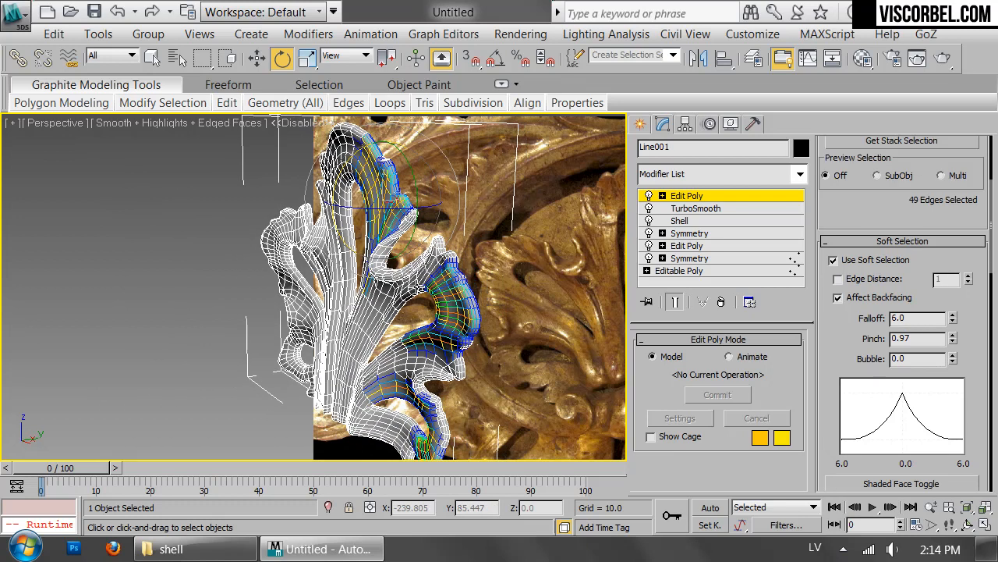
key(w)
alt+middle_drag(415, 242, 446, 268)
drag(456, 258, 462, 259)
alt+middle_drag(393, 314, 470, 251)
Deselect the leaf, hide its edges and examine the surface detail on the central frond
click(483, 211)
key(F4)
scroll(472, 338, down, 2)
middle_drag(473, 337, 495, 382)
scroll(454, 285, down, 2)
scroll(455, 265, up, 2)
scroll(494, 381, up, 2)
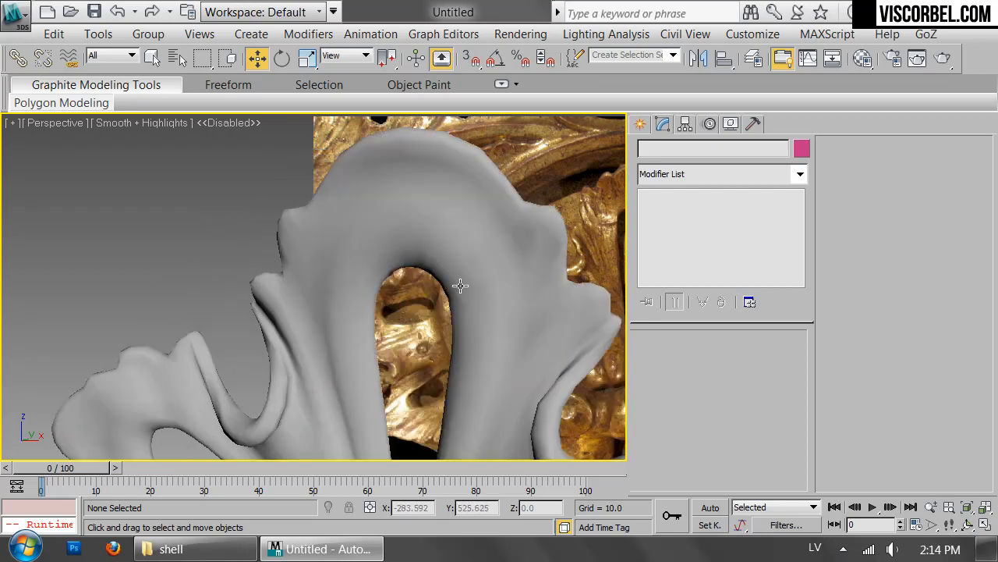
Return to edge editing and select radial edge chains from the opening to the rim on the central frond's tip
click(494, 382)
key(F4)
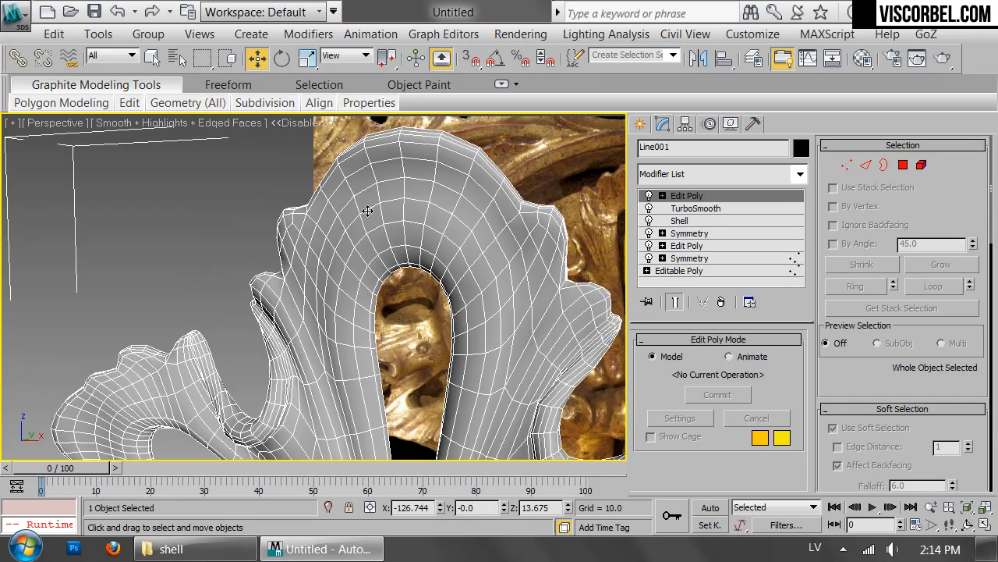
key(2)
ctrl+click(399, 155)
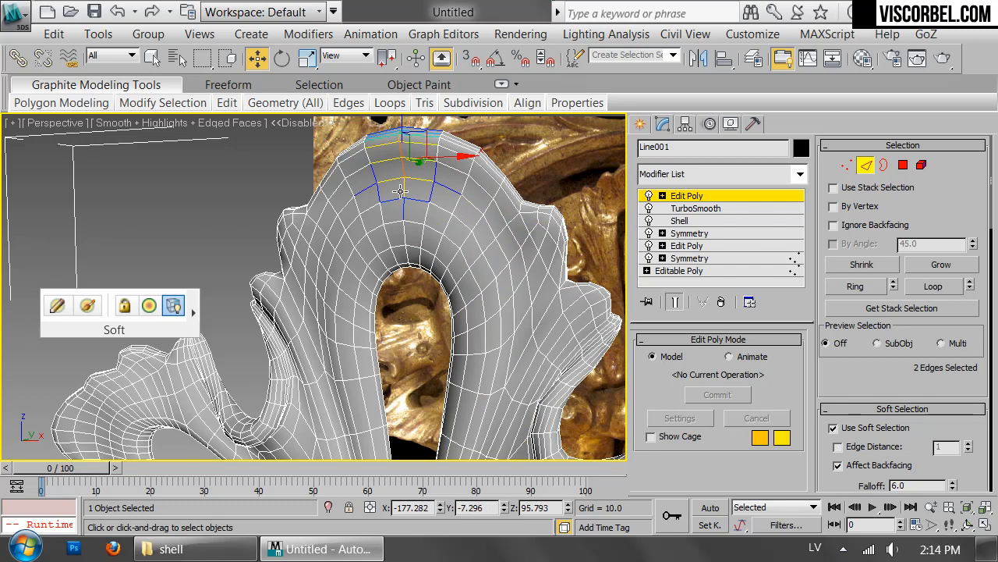
ctrl+click(407, 248)
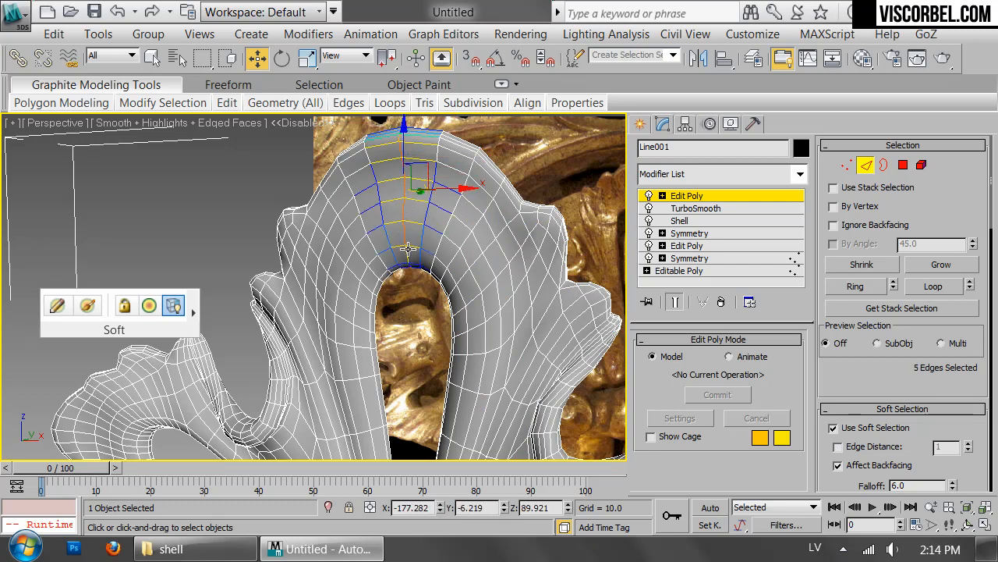
ctrl+click(457, 204)
ctrl+click(470, 165)
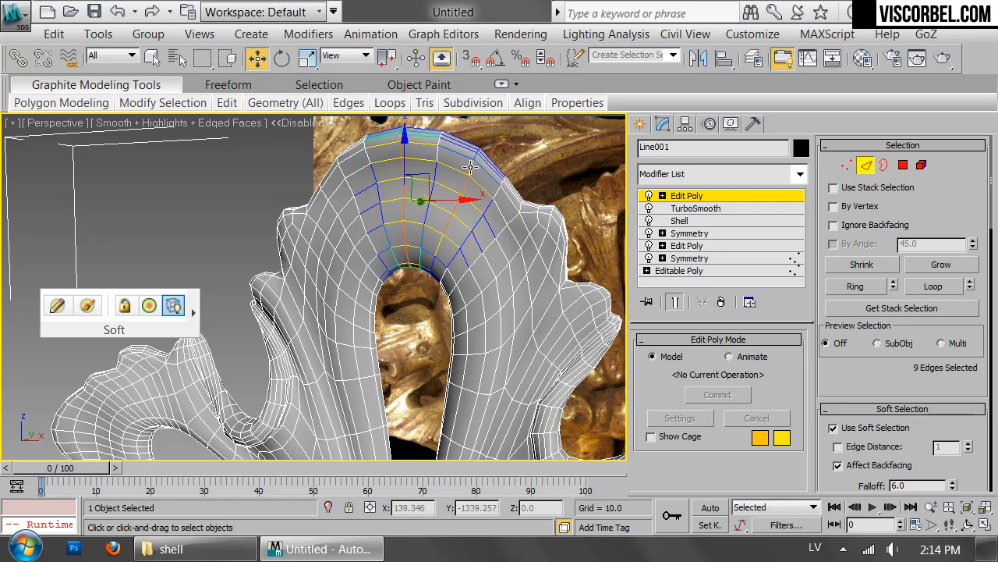
ctrl+click(489, 240)
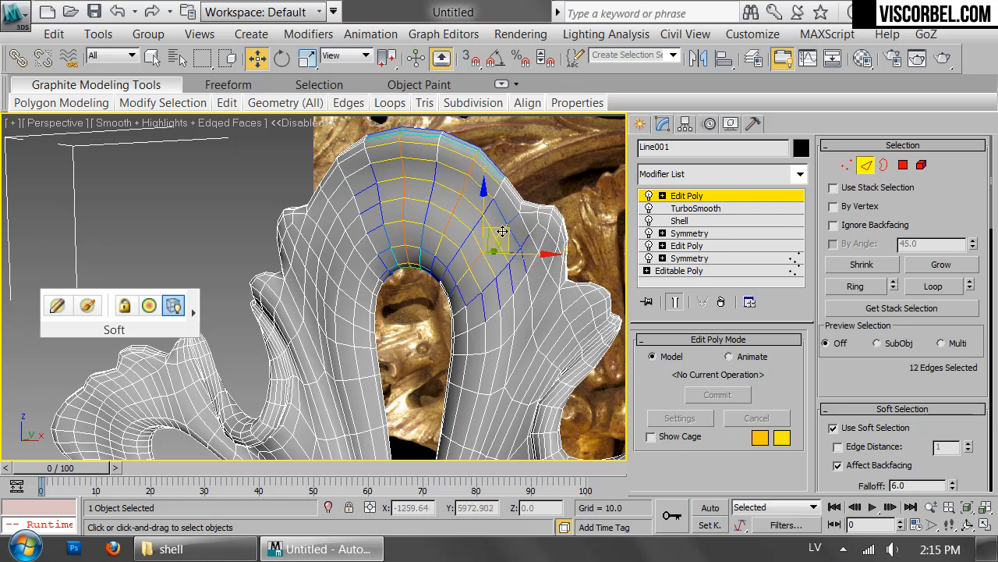
ctrl+click(514, 217)
Move the radial edges slightly in depth to ripple the central frond's tip, and check the shaded leaf without edges
alt+middle_drag(498, 195, 460, 181)
drag(456, 186, 450, 186)
key(2)
click(531, 164)
key(F3)
key(F3)
key(F4)
scroll(428, 286, down, 3)
alt+middle_drag(427, 291, 358, 321)
Copy the leaf's existing Symmetry modifier and paste it above the topmost Edit Poly
click(358, 322)
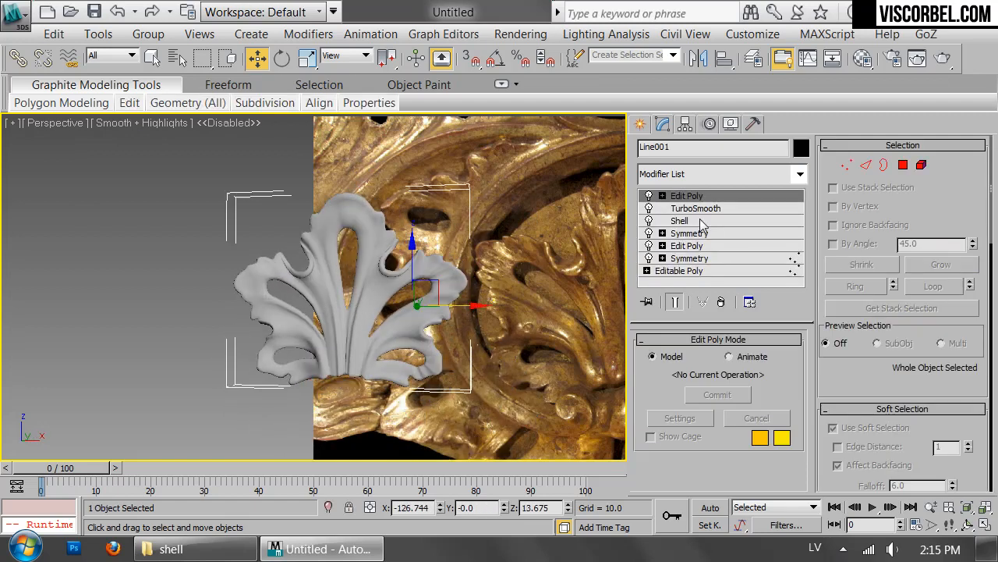
click(688, 233)
click(556, 333)
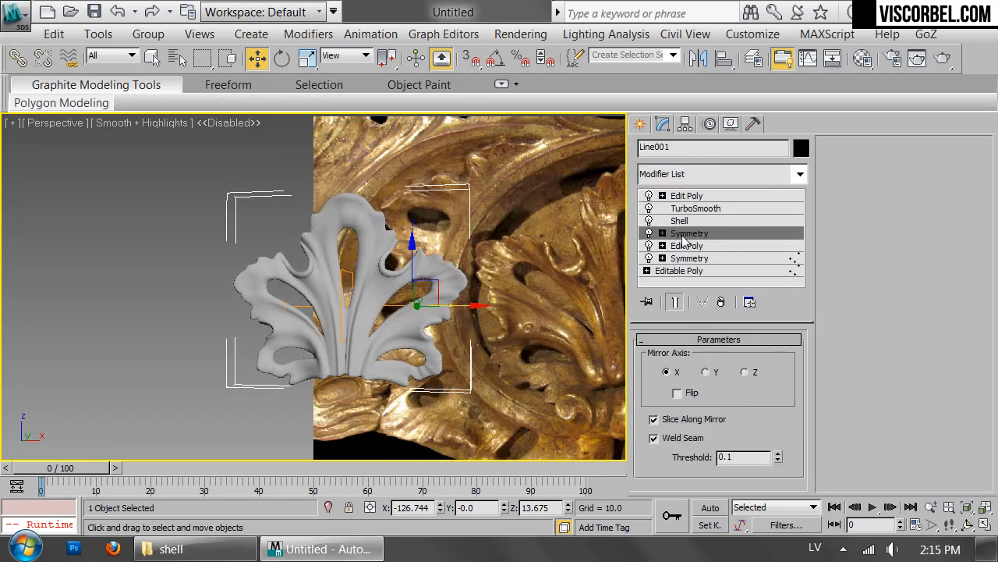
right_click(689, 238)
click(723, 238)
click(697, 196)
right_click(697, 194)
click(725, 255)
Deselect the leaf and examine the mirrored detail on the central frond from several angles
click(455, 173)
alt+middle_drag(388, 185, 418, 291)
scroll(402, 216, up, 3)
scroll(418, 291, up, 3)
scroll(544, 169, down, 1)
middle_drag(543, 169, 481, 145)
scroll(480, 144, down, 2)
mouse_move(383, 214)
alt+middle_down()
mouse_move(504, 186)
mouse_move(439, 262)
alt+middle_up()
scroll(379, 211, up, 4)
Open the Edit Poly below the top Symmetry for vertex editing, show the edges and turn off soft selection
click(497, 160)
click(684, 211)
key(1)
key(F4)
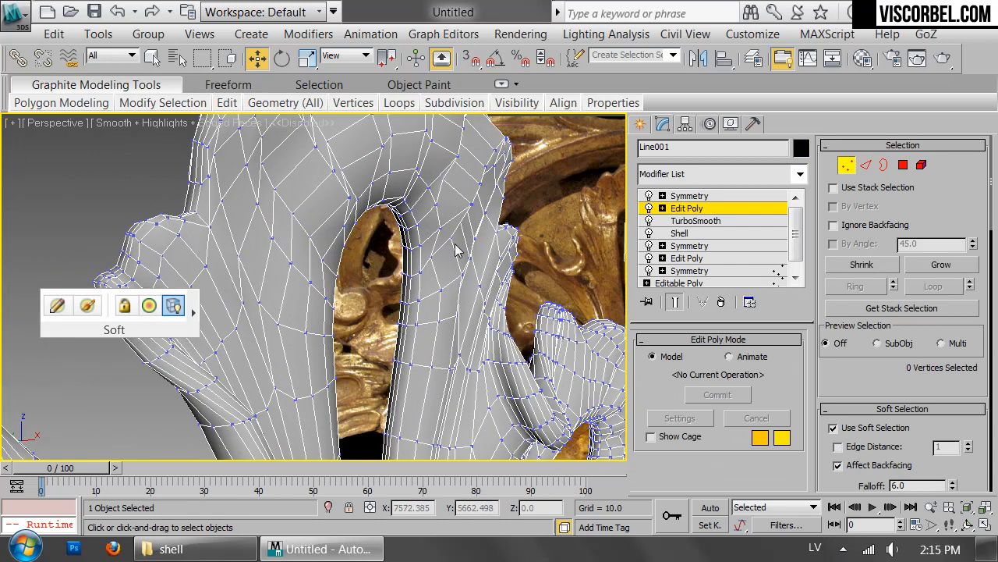
click(466, 204)
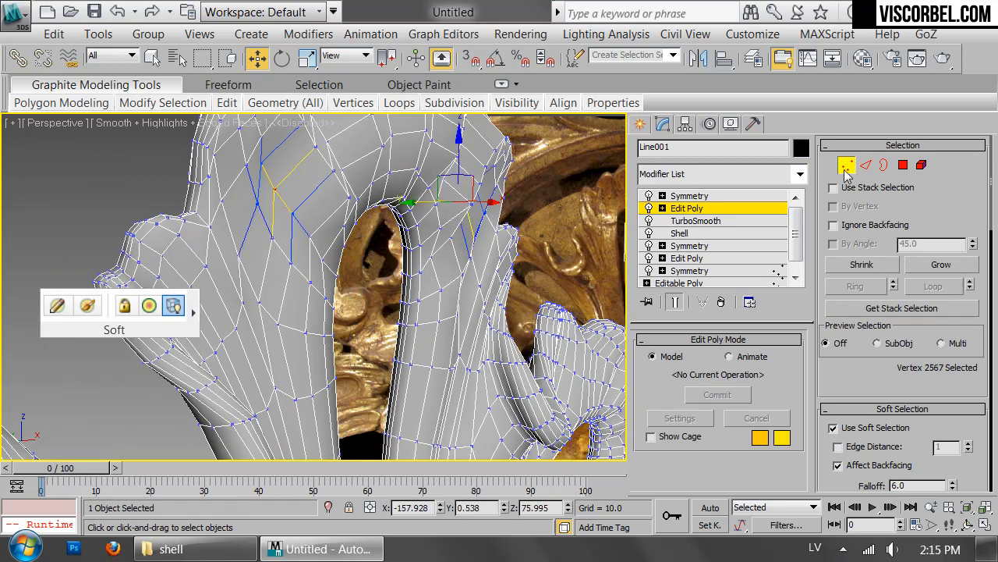
click(861, 434)
Adjust the vertex beside the central frond's opening in depth to even out the surface, and leave vertex editing
click(482, 215)
click(473, 204)
scroll(523, 259, down, 5)
alt+middle_drag(523, 260, 287, 264)
scroll(286, 267, up, 5)
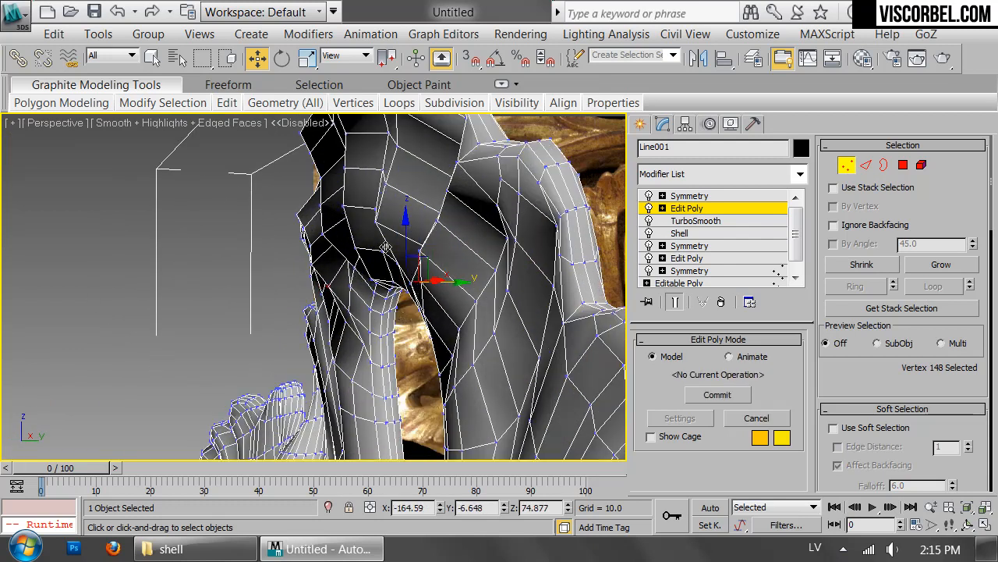
drag(382, 222, 428, 250)
click(426, 250)
alt+middle_drag(428, 249, 468, 261)
key(1)
Hide the edges, add a smoothing modifier above the top Symmetry and deselect the leaf
scroll(375, 294, down, 3)
key(F4)
click(702, 197)
click(722, 173)
scroll(706, 296, down, 20)
click(703, 241)
click(495, 183)
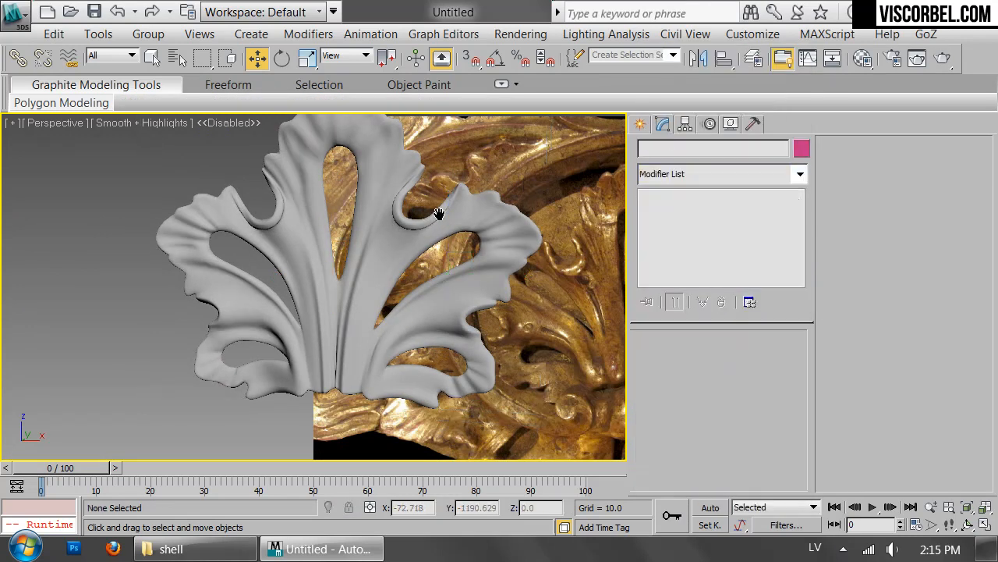
Replace the viewport's reference photo with the solid color background and view the whole leaf
scroll(451, 180, down, 3)
alt+middle_drag(439, 218, 363, 251)
scroll(430, 216, up, 3)
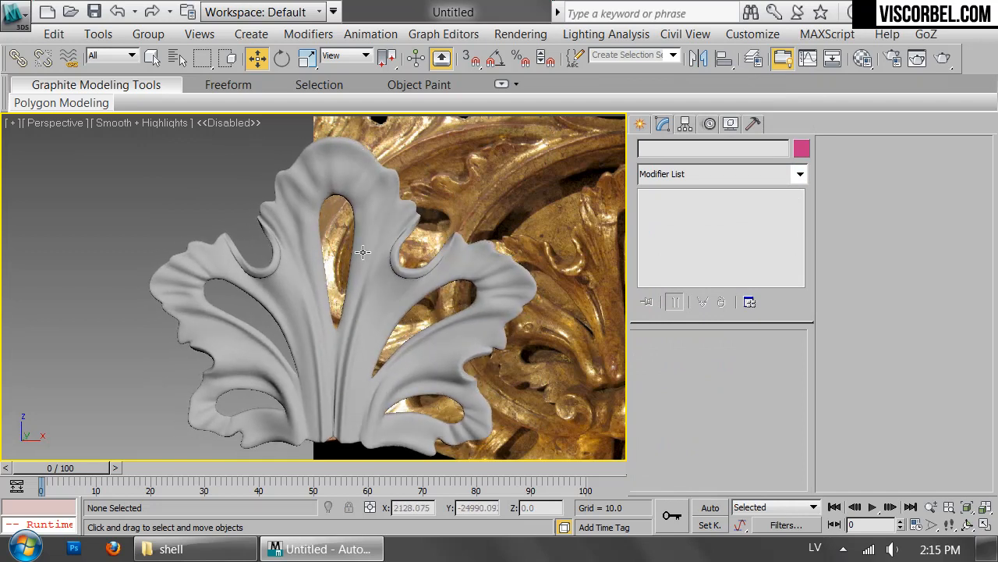
click(362, 252)
click(542, 206)
key(alt+b)
click(332, 147)
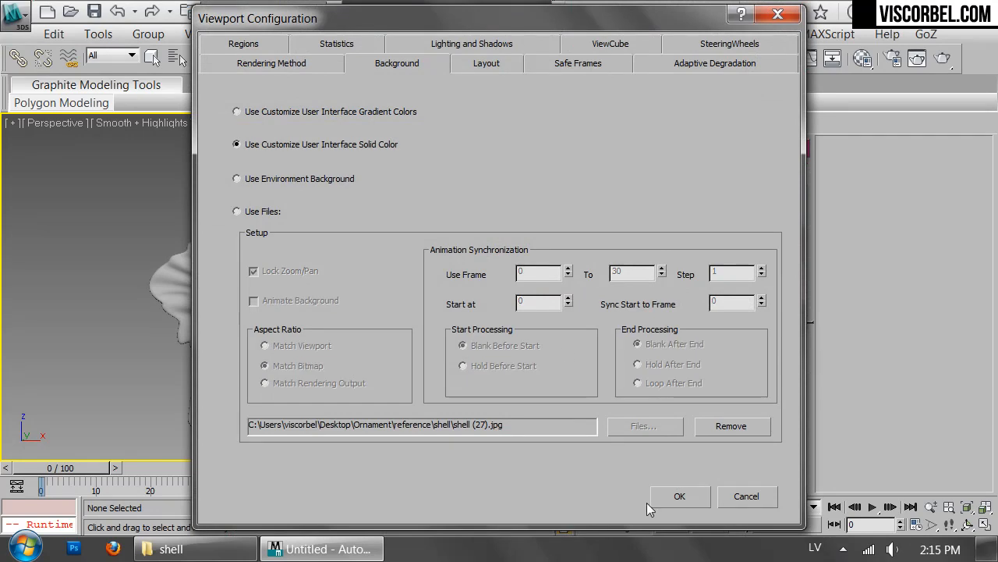
click(680, 497)
alt+middle_drag(461, 214, 419, 216)
scroll(514, 209, down, 3)
alt+middle_drag(520, 209, 534, 201)
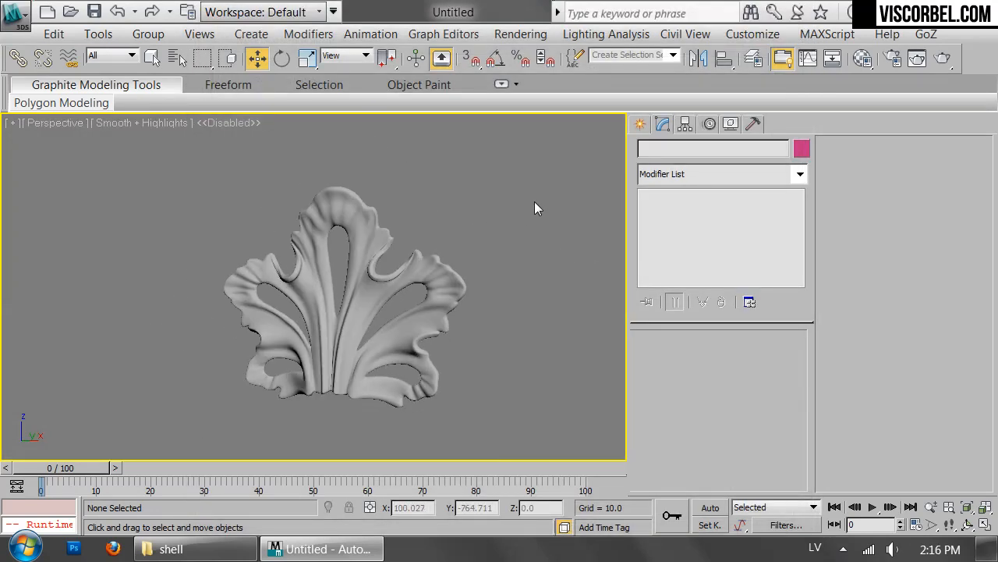